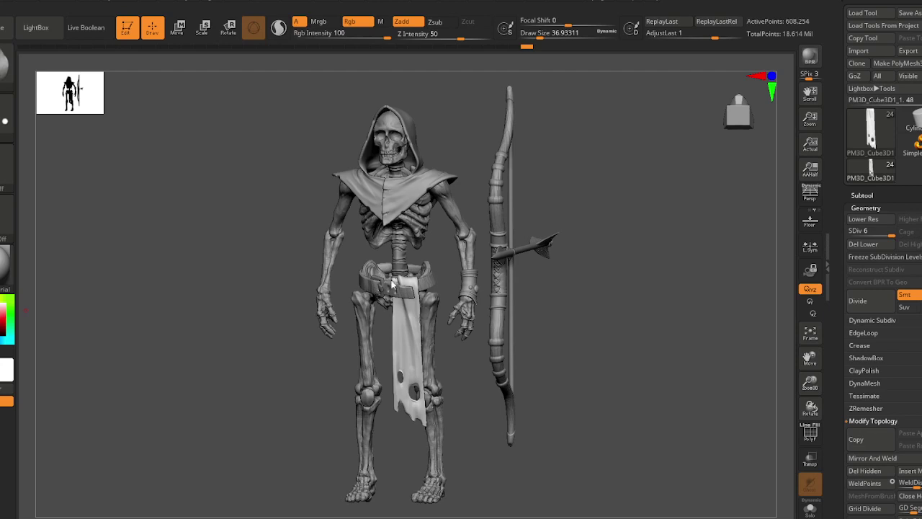
- Enlarge the brush draw size to about 453
{"action": "right_click_drag", "start_coordinate": [392, 284], "coordinate": [363, 284]}
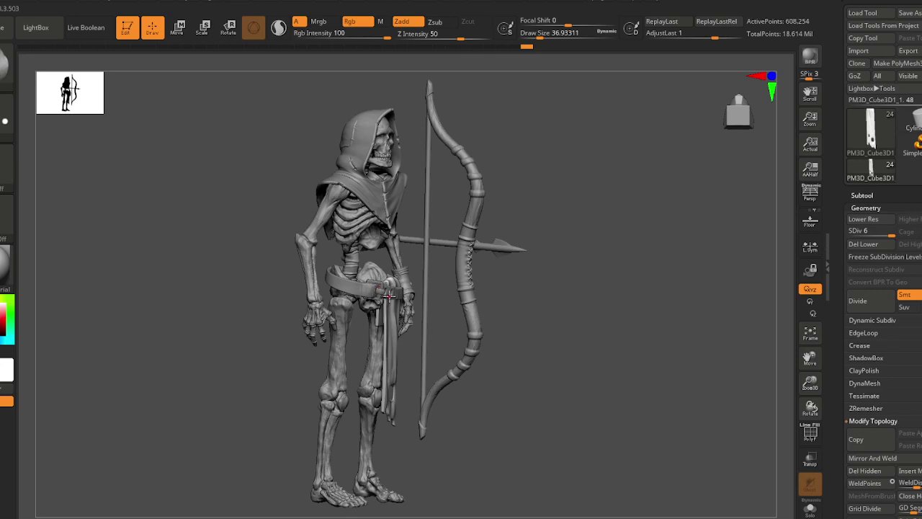
{"action": "mouse_move", "coordinate": [392, 303]}
{"action": "right_mouse_down"}
{"action": "mouse_move", "coordinate": [376, 305]}
{"action": "mouse_move", "coordinate": [399, 312]}
{"action": "right_mouse_up"}
{"action": "left_click_drag", "start_coordinate": [400, 310], "coordinate": [442, 321]}
{"action": "key", "text": "s"}
{"action": "right_click_drag", "start_coordinate": [394, 314], "coordinate": [390, 294]}
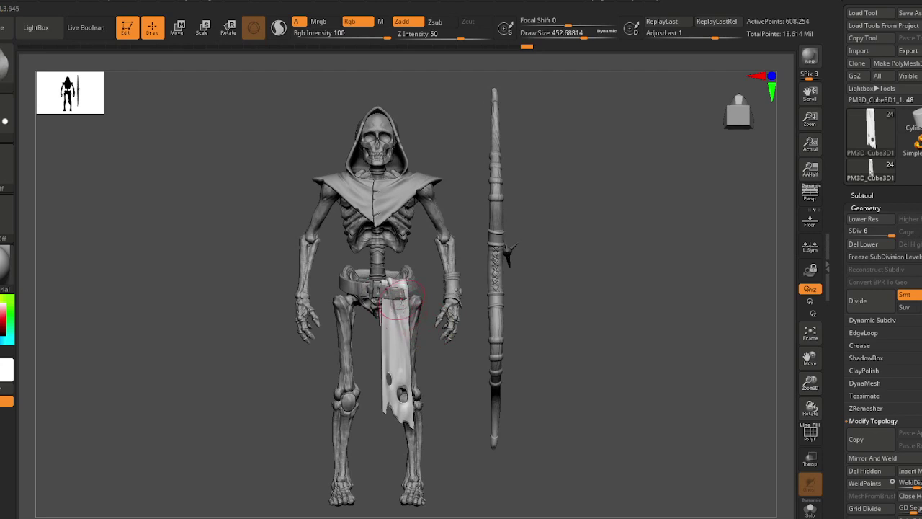
{"action": "left_click_drag", "start_coordinate": [406, 288], "coordinate": [417, 291]}
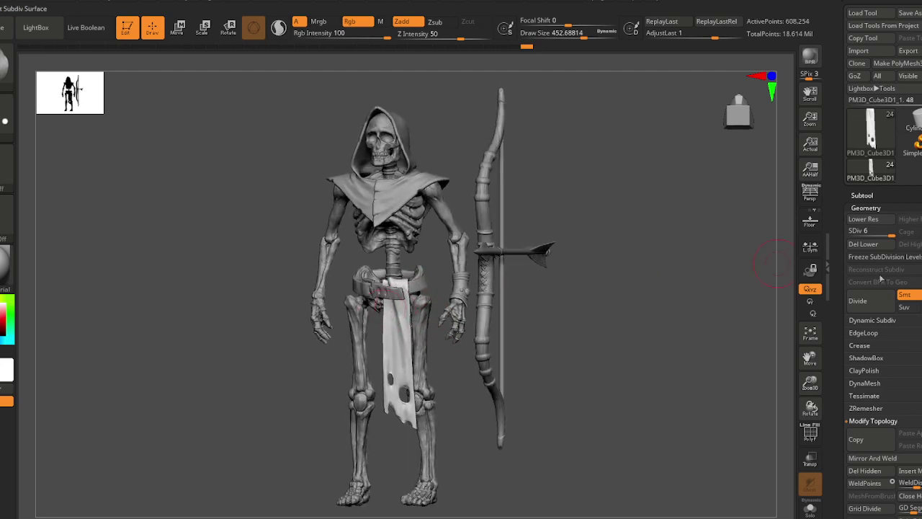
- Expand the subtool list, return to its first entries and set the visible count to 12
{"action": "left_click", "coordinate": [862, 195]}
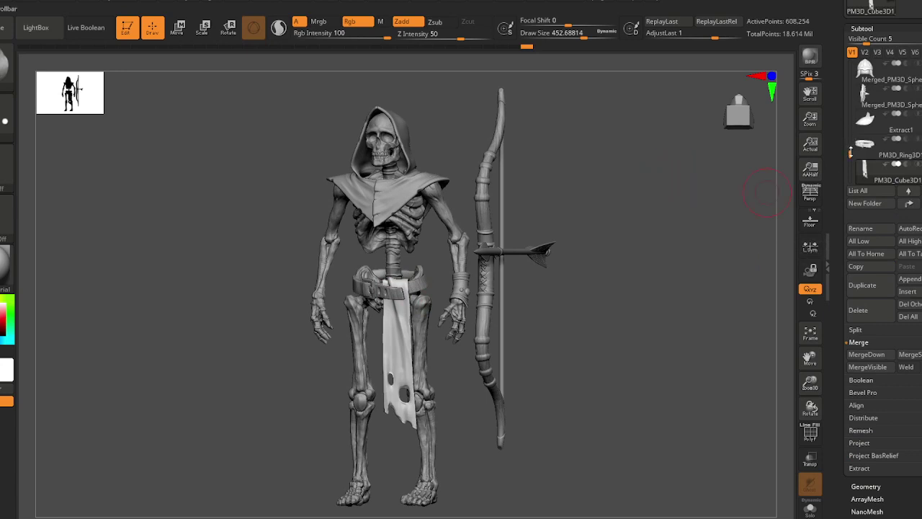
{"action": "left_click_drag", "start_coordinate": [849, 152], "coordinate": [861, 61]}
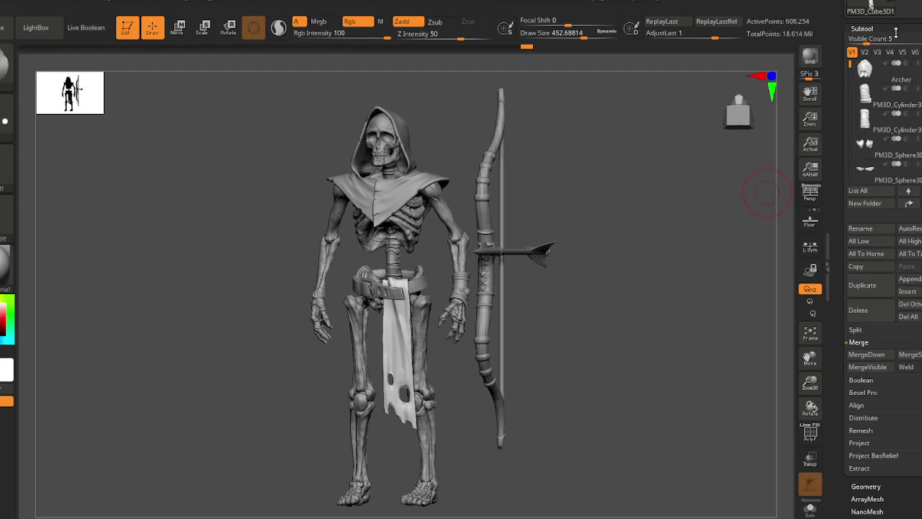
{"action": "left_click_drag", "start_coordinate": [871, 41], "coordinate": [893, 43]}
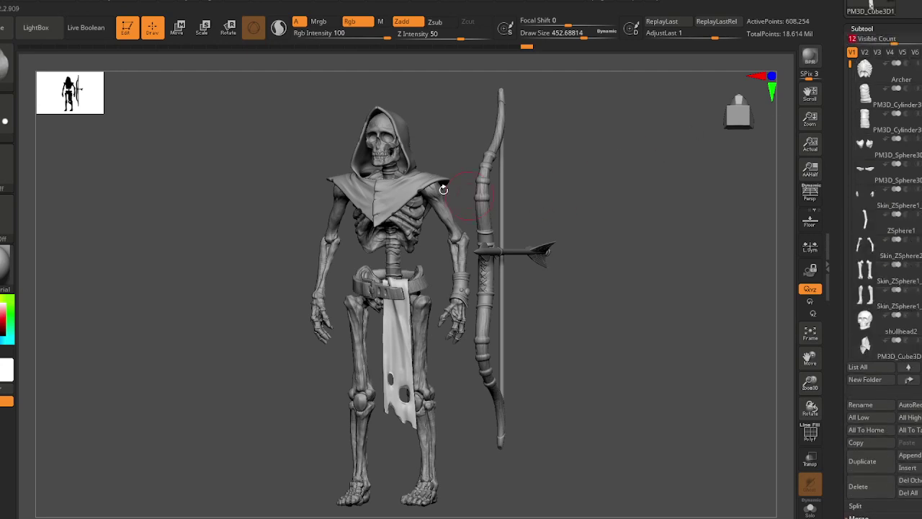
{"action": "left_click_drag", "start_coordinate": [443, 188], "coordinate": [468, 203]}
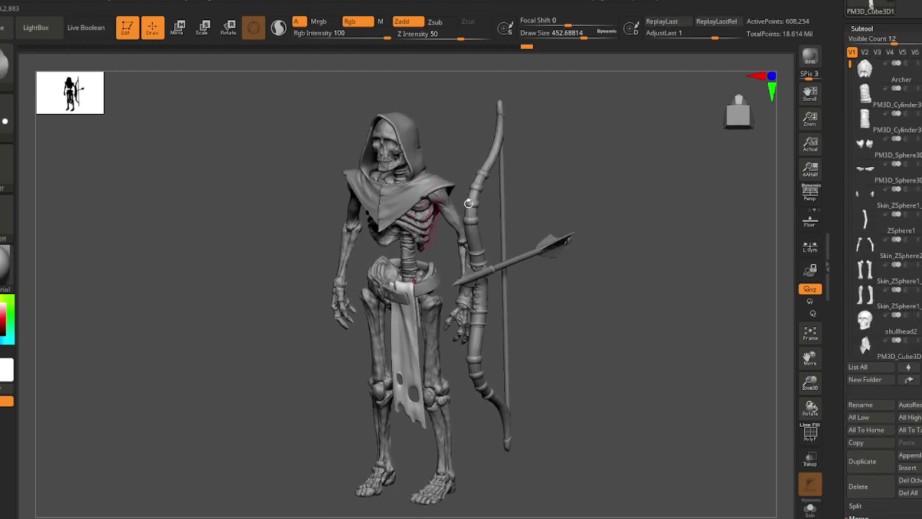
- Create a low-resolution TPoseMesh of all the archer's subtools with Transpose Master
{"action": "left_click", "coordinate": [602, 5]}
{"action": "left_click", "coordinate": [611, 4]}
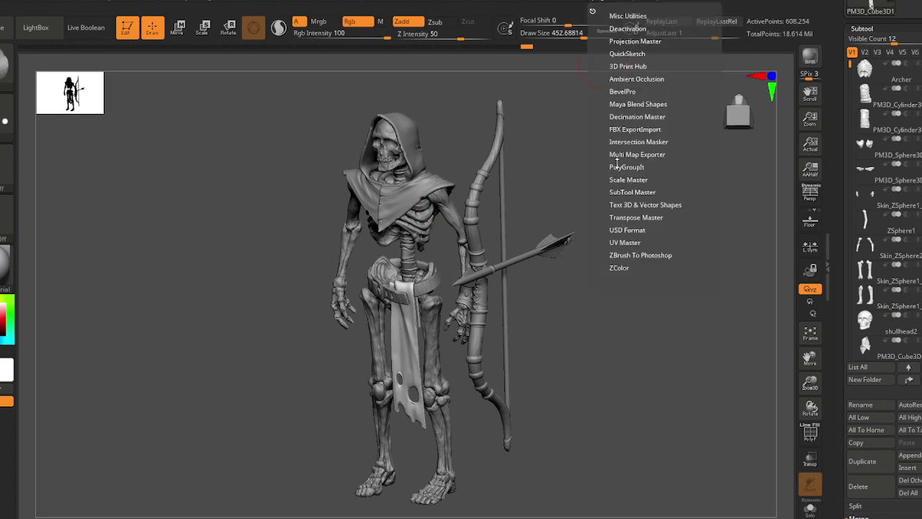
{"action": "left_click", "coordinate": [640, 218]}
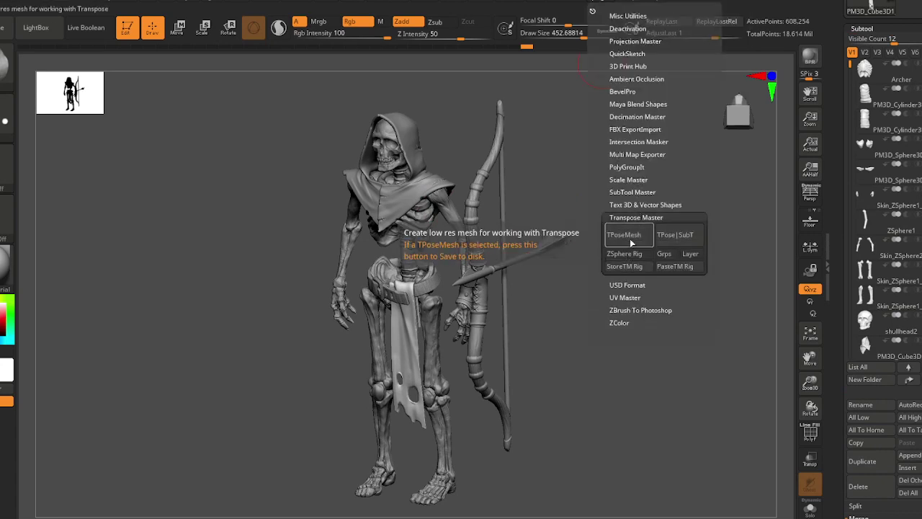
{"action": "left_click", "coordinate": [631, 243]}
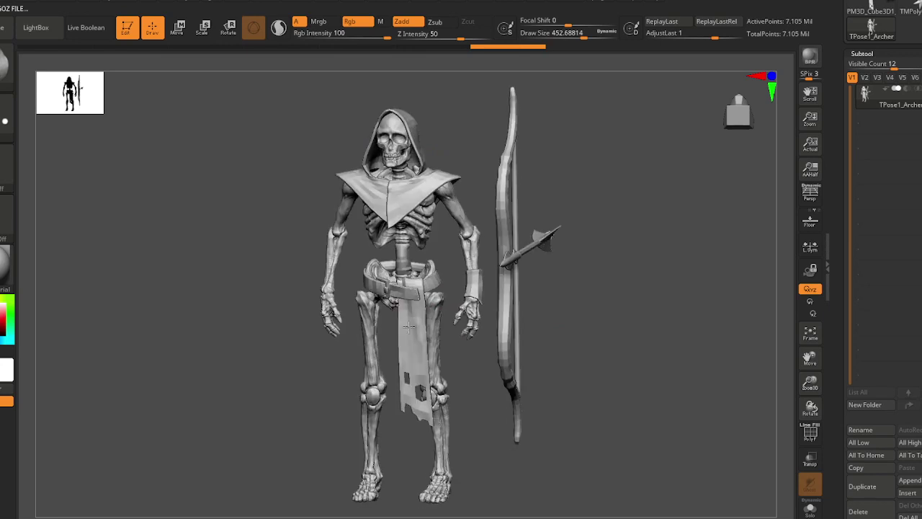
- Increase the brush draw size to about 629 and face the pose mesh from the front
{"action": "key", "text": "s"}
{"action": "left_click_drag", "start_coordinate": [410, 327], "coordinate": [422, 326]}
{"action": "right_click_drag", "start_coordinate": [417, 304], "coordinate": [465, 304]}
{"action": "right_click_drag", "start_coordinate": [490, 275], "coordinate": [500, 271]}
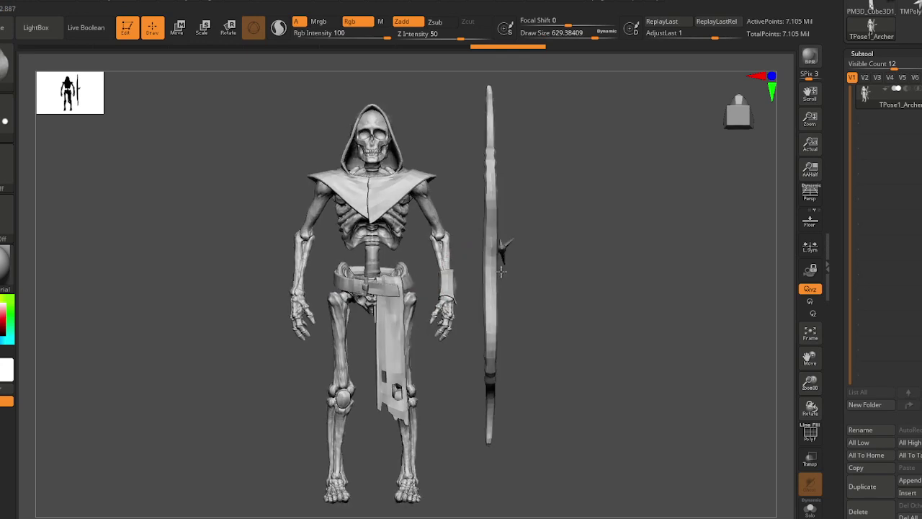
- Isolate the two arms' bones, mask the character's right arm separately and show the whole model again
{"action": "right_click_drag", "start_coordinate": [445, 245], "coordinate": [435, 228], "text": "ctrl"}
{"action": "left_click", "coordinate": [435, 228], "text": "ctrl+shift"}
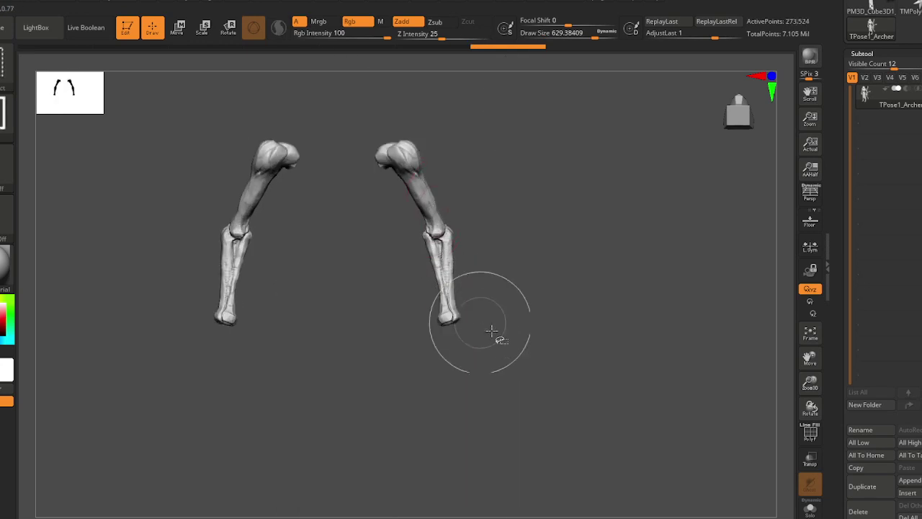
{"action": "left_click", "coordinate": [635, 299], "text": "ctrl"}
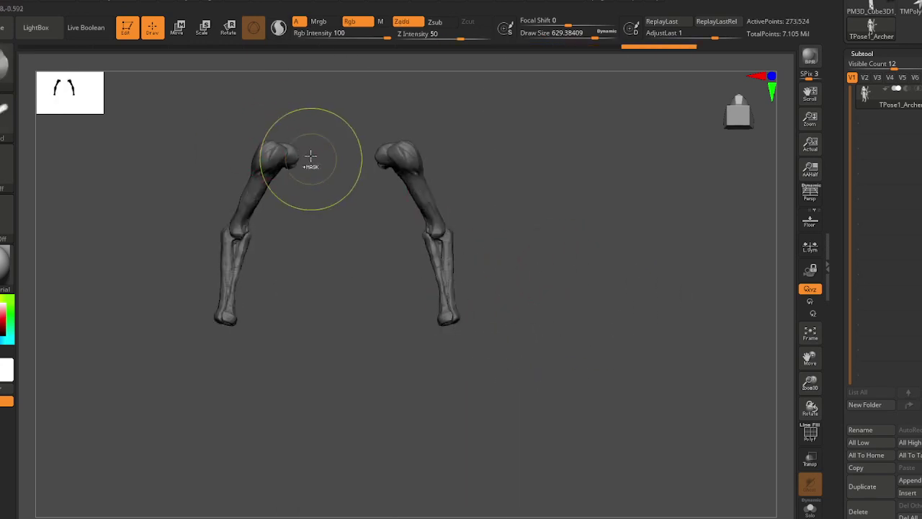
{"action": "right_click_drag", "start_coordinate": [404, 164], "coordinate": [408, 186], "text": "alt"}
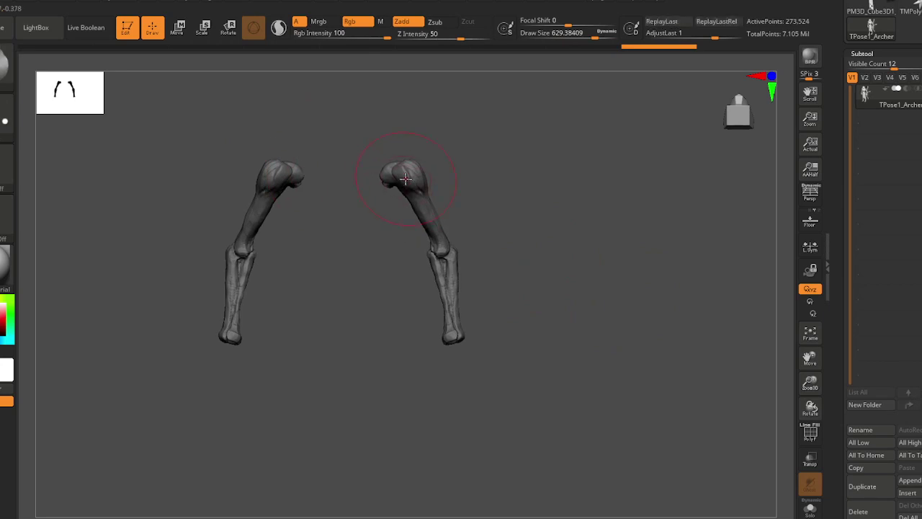
{"action": "left_click", "coordinate": [364, 183], "text": "ctrl"}
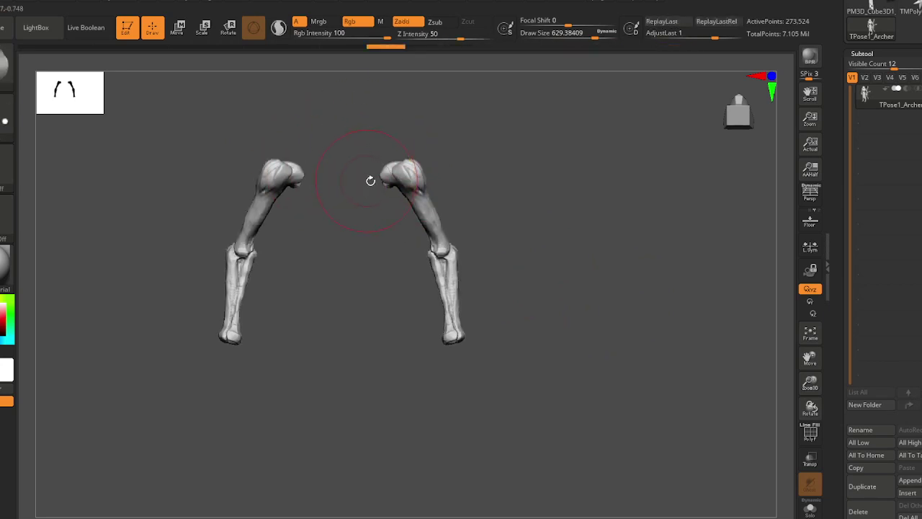
{"action": "left_click_drag", "start_coordinate": [350, 129], "coordinate": [144, 433], "text": "ctrl"}
{"action": "left_click", "coordinate": [576, 272], "text": "ctrl+shift"}
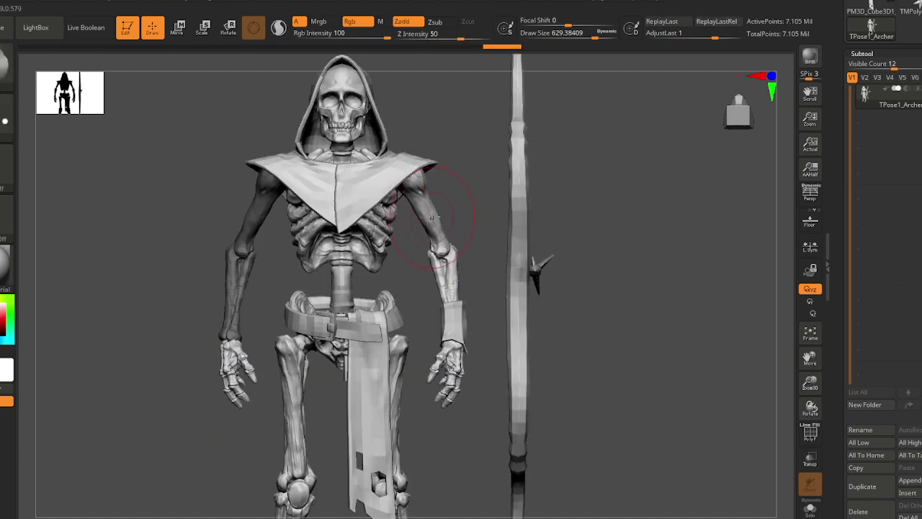
- Isolate the character's left arm bones, mask them completely and bring the whole model back into view
{"action": "mouse_move", "coordinate": [423, 236]}
{"action": "right_mouse_down"}
{"action": "mouse_move", "coordinate": [366, 232]}
{"action": "mouse_move", "coordinate": [440, 228]}
{"action": "right_mouse_up"}
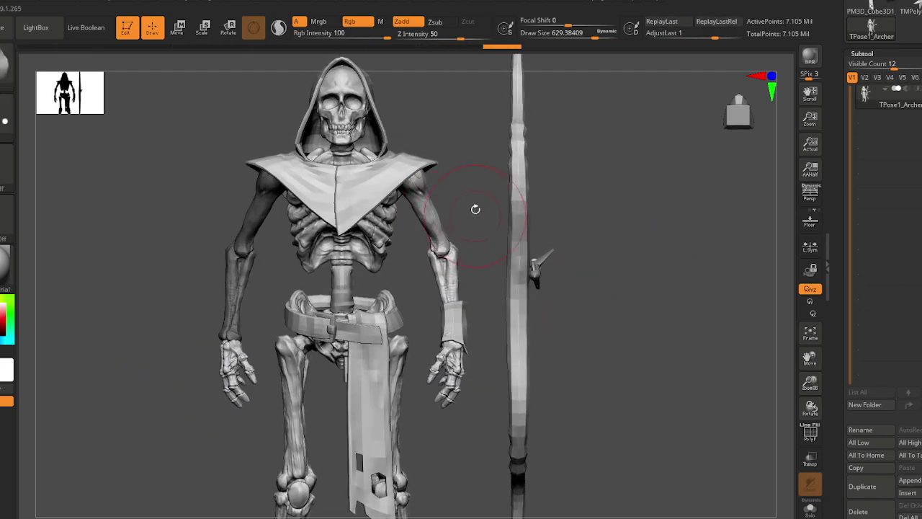
{"action": "left_click", "coordinate": [450, 243], "text": "ctrl+shift"}
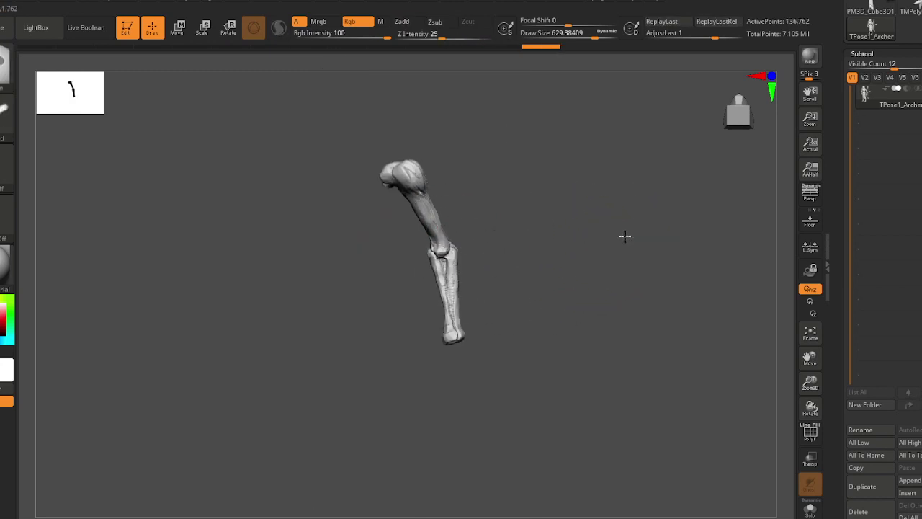
{"action": "left_click", "coordinate": [664, 265], "text": "ctrl+shift"}
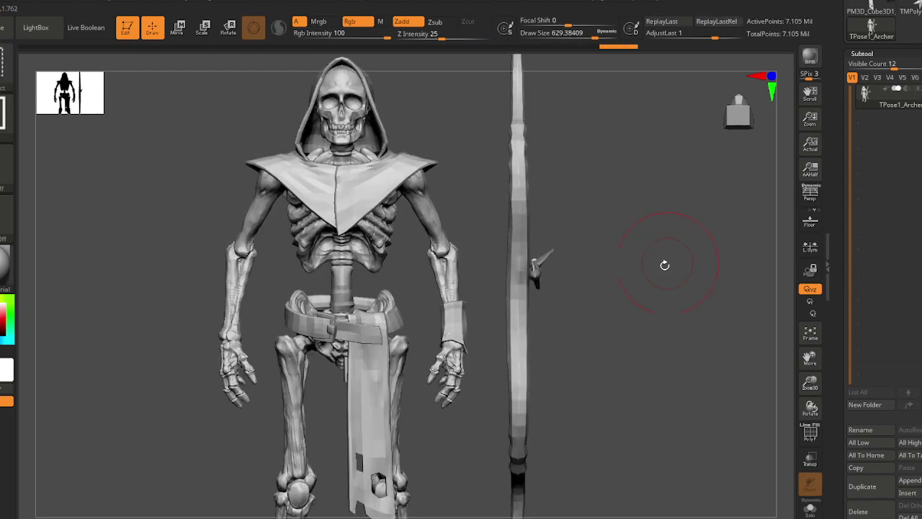
{"action": "left_click", "coordinate": [443, 243], "text": "ctrl+shift"}
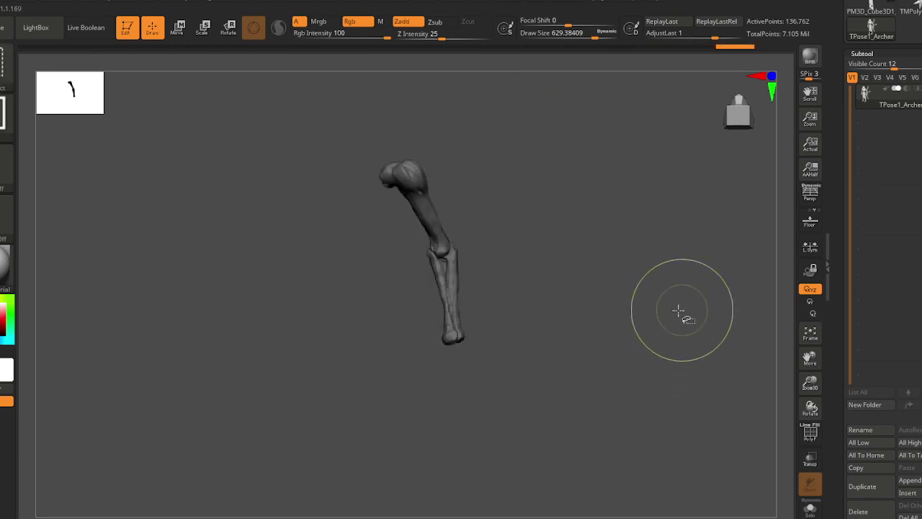
{"action": "left_click", "coordinate": [671, 311], "text": "ctrl+shift"}
- Extend the mask over the bracer and hand of the character's left arm
{"action": "right_click_drag", "start_coordinate": [446, 330], "coordinate": [438, 285], "text": "alt"}
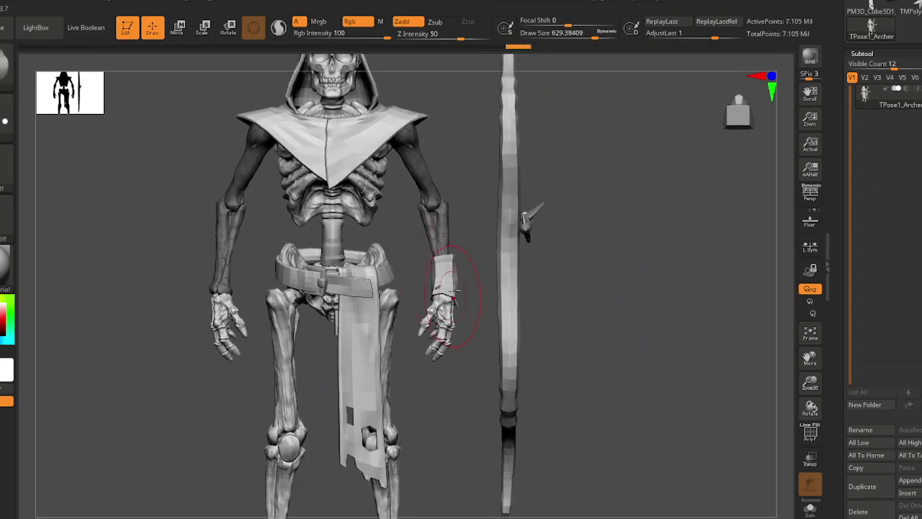
{"action": "left_click_drag", "start_coordinate": [478, 205], "coordinate": [411, 381], "text": "ctrl"}
{"action": "right_click_drag", "start_coordinate": [438, 264], "coordinate": [430, 340], "text": "alt"}
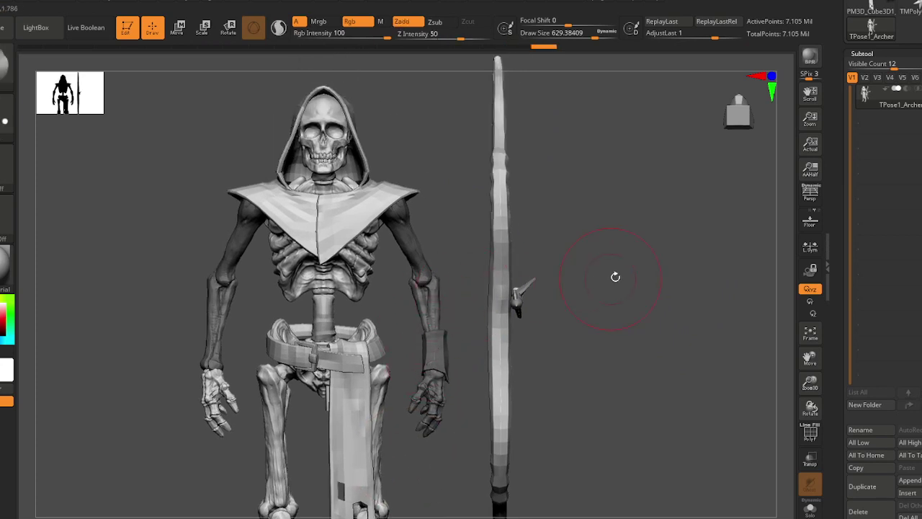
- Clear the mask from the character's right arm, keeping only the left arm masked
{"action": "left_click", "coordinate": [625, 274], "text": "ctrl"}
{"action": "right_click_drag", "start_coordinate": [257, 376], "coordinate": [273, 304], "text": "alt"}
{"action": "left_click", "coordinate": [625, 329], "text": "ctrl"}
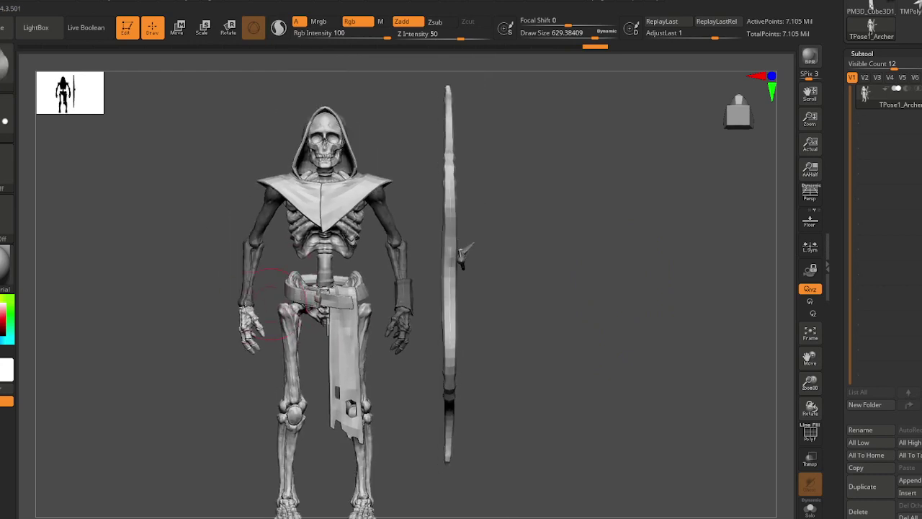
{"action": "left_click_drag", "start_coordinate": [132, 425], "coordinate": [331, 91], "text": "ctrl"}
{"action": "right_click_drag", "start_coordinate": [362, 202], "coordinate": [386, 223], "text": "alt"}
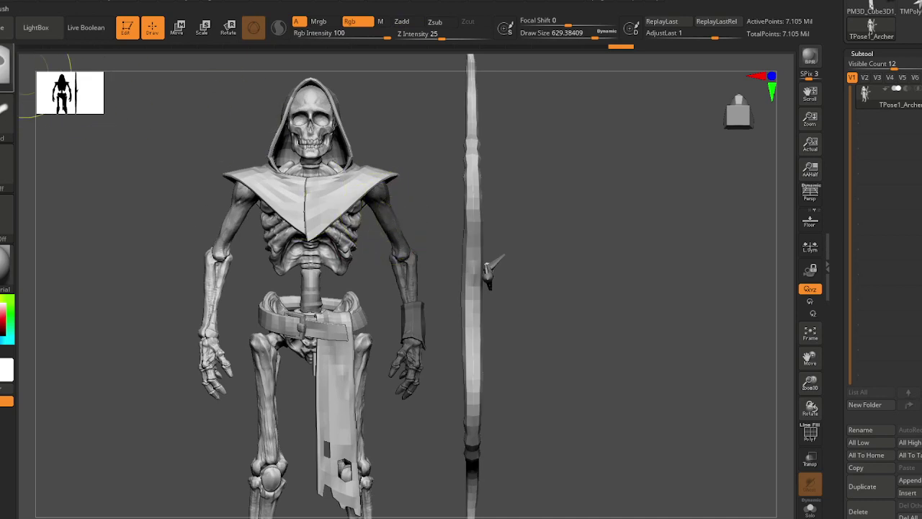
- Switch the masking brush to MaskLasso and invert the mask to free only the character's left arm
{"action": "key", "text": "b"}
{"action": "key", "text": "m"}
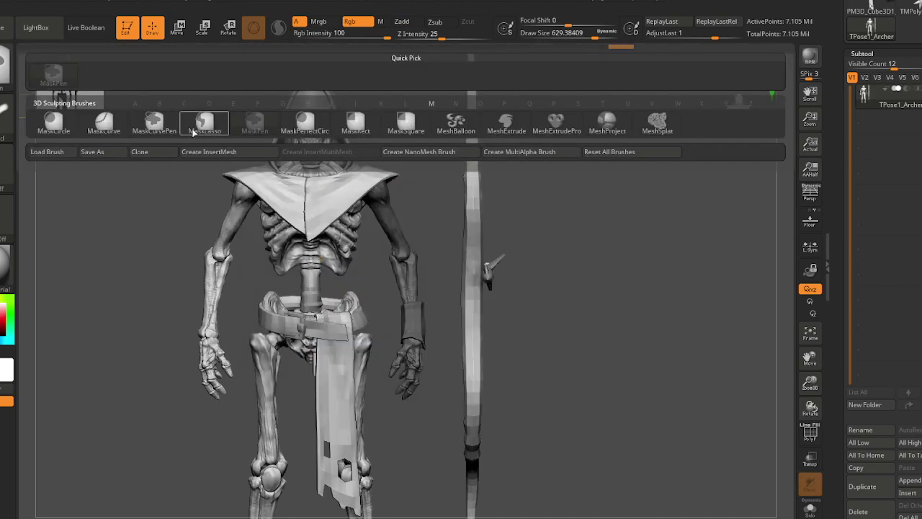
{"action": "left_click", "coordinate": [205, 128]}
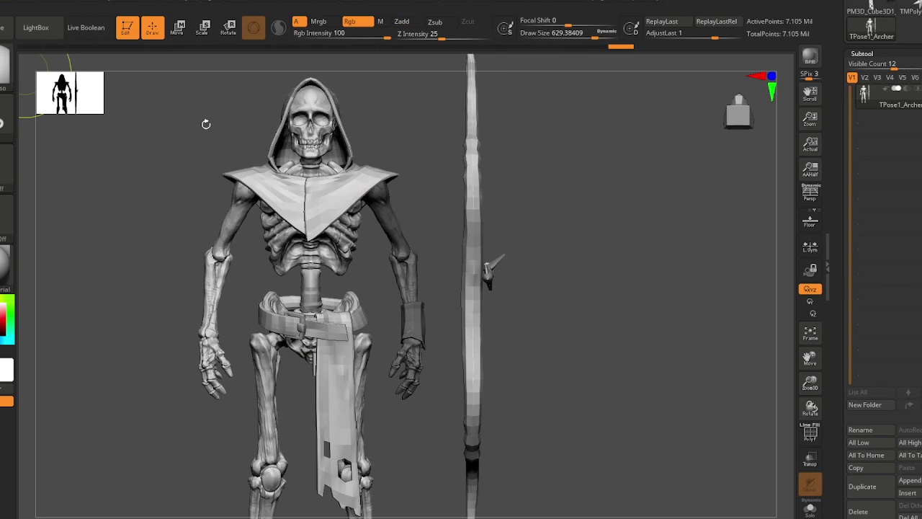
{"action": "left_click_drag", "start_coordinate": [452, 304], "coordinate": [391, 303], "text": "alt"}
{"action": "left_click", "coordinate": [520, 302], "text": "ctrl"}
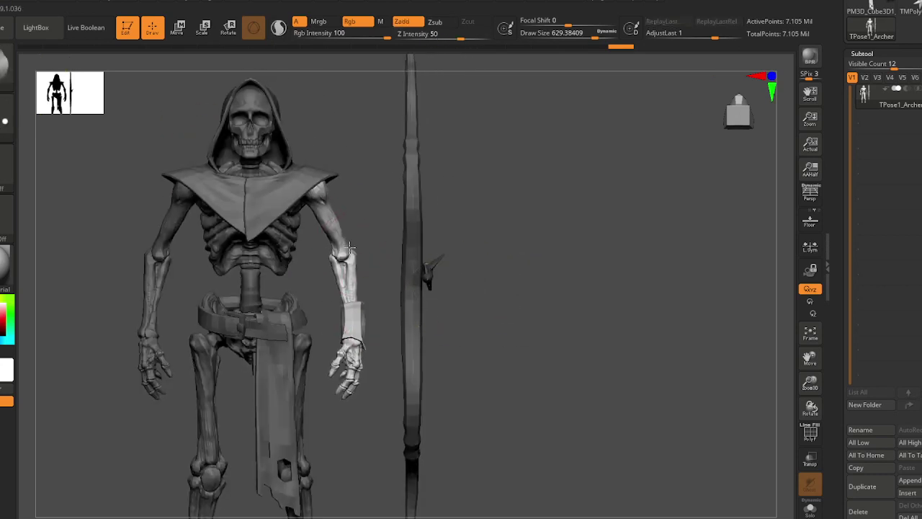
- Place the transform gizmo at the character's left shoulder joint and reset its orientation
{"action": "right_click_drag", "start_coordinate": [349, 247], "coordinate": [351, 260], "text": "ctrl"}
{"action": "key", "text": "e"}
{"action": "left_click", "coordinate": [305, 159]}
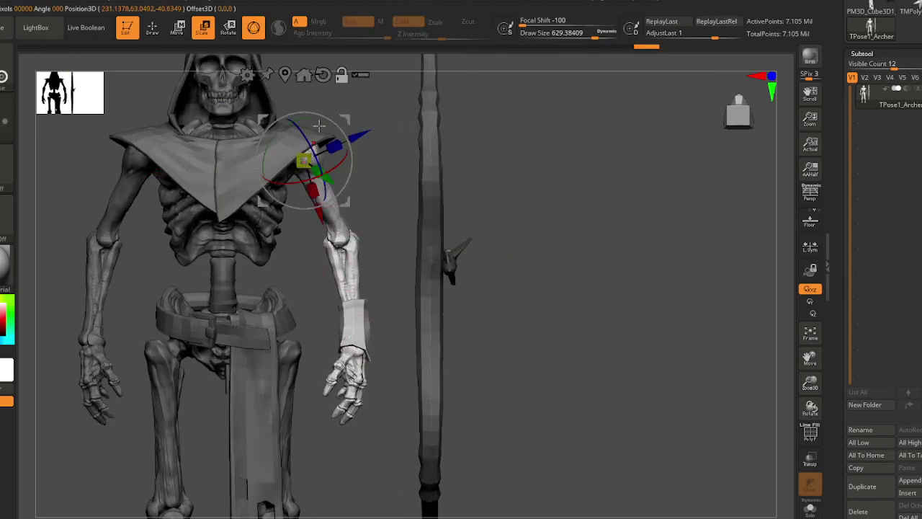
{"action": "left_click", "coordinate": [323, 75]}
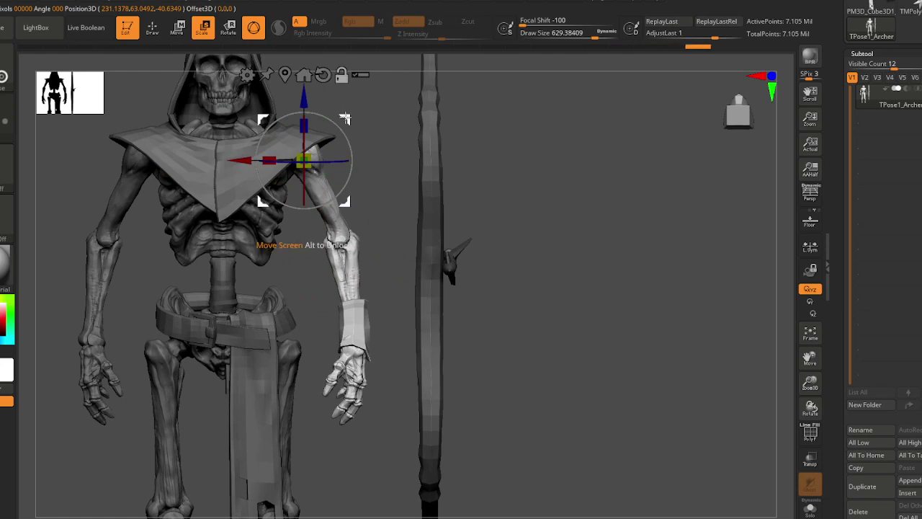
{"action": "left_click_drag", "start_coordinate": [345, 119], "coordinate": [325, 113], "text": "alt"}
{"action": "right_click_drag", "start_coordinate": [374, 202], "coordinate": [371, 179], "text": "ctrl"}
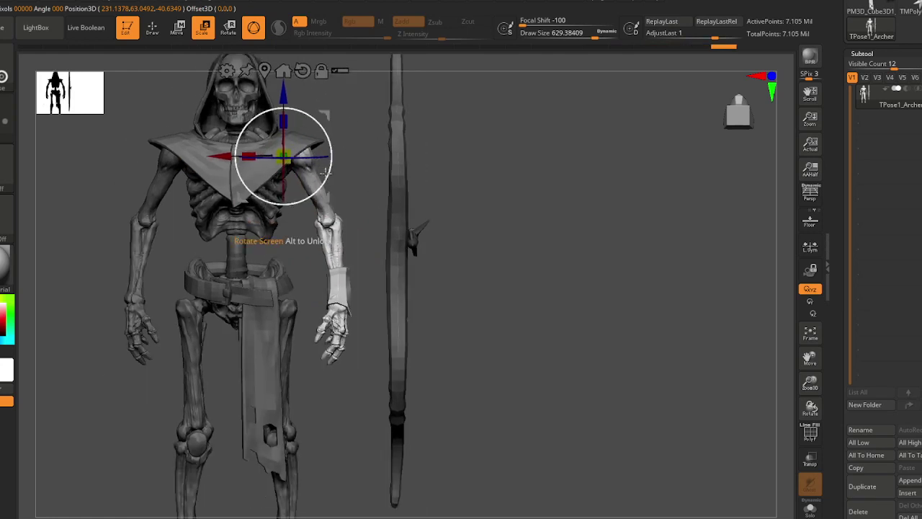
- Rotate the left arm up to about shoulder height, and swing it forward around the shoulder from a top view
{"action": "left_click_drag", "start_coordinate": [326, 172], "coordinate": [327, 116]}
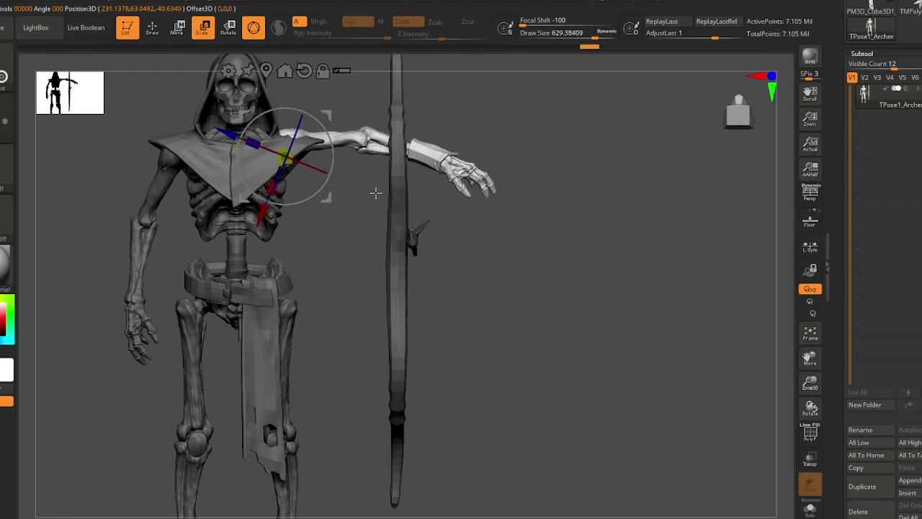
{"action": "left_click_drag", "start_coordinate": [364, 177], "coordinate": [328, 268]}
{"action": "left_click", "coordinate": [280, 135], "text": "alt"}
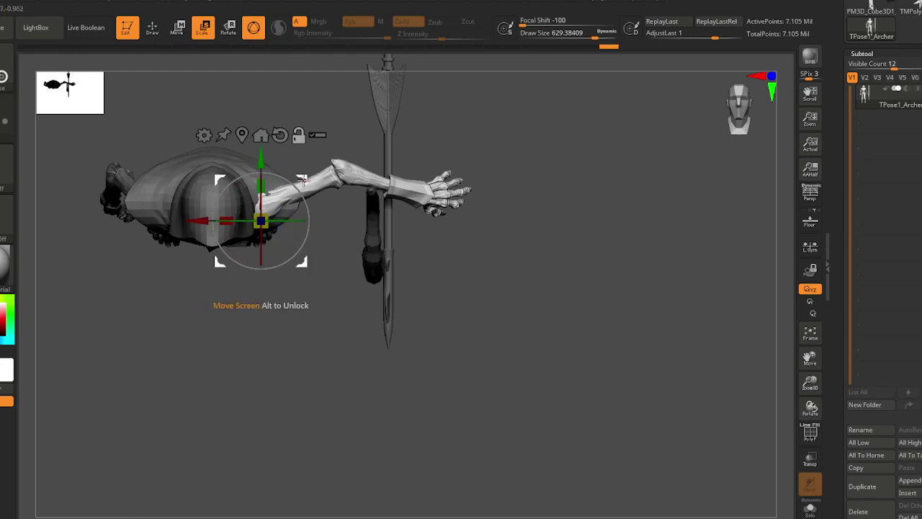
{"action": "left_click_drag", "start_coordinate": [303, 181], "coordinate": [314, 164], "text": "alt"}
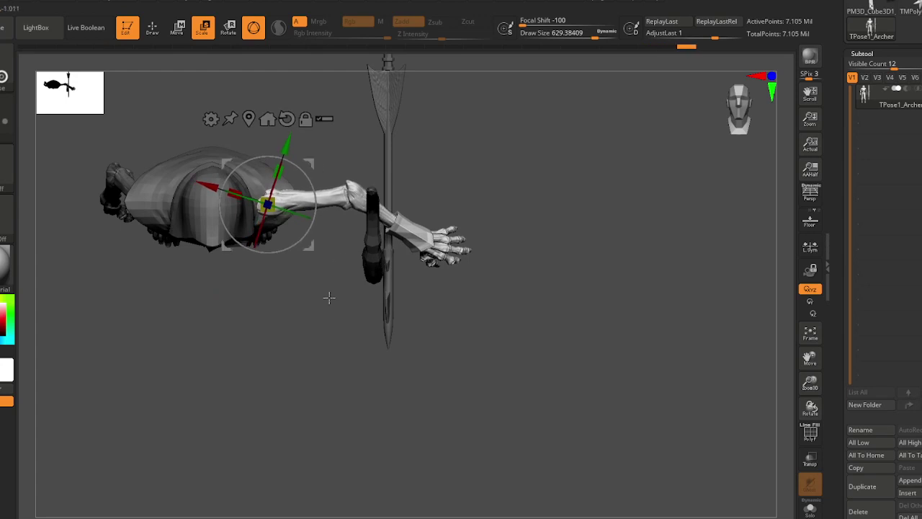
- Lasso-mask around the raised left upper arm and invert the mask to cover only the forearm, bracer and hand
{"action": "left_click_drag", "start_coordinate": [327, 296], "coordinate": [332, 173]}
{"action": "mouse_move", "coordinate": [360, 222]}
{"action": "left_mouse_down", "text": "alt"}
{"action": "mouse_move", "coordinate": [271, 251]}
{"action": "mouse_move", "coordinate": [316, 232]}
{"action": "mouse_move", "coordinate": [341, 194]}
{"action": "left_mouse_up", "text": "alt"}
{"action": "key", "text": "q"}
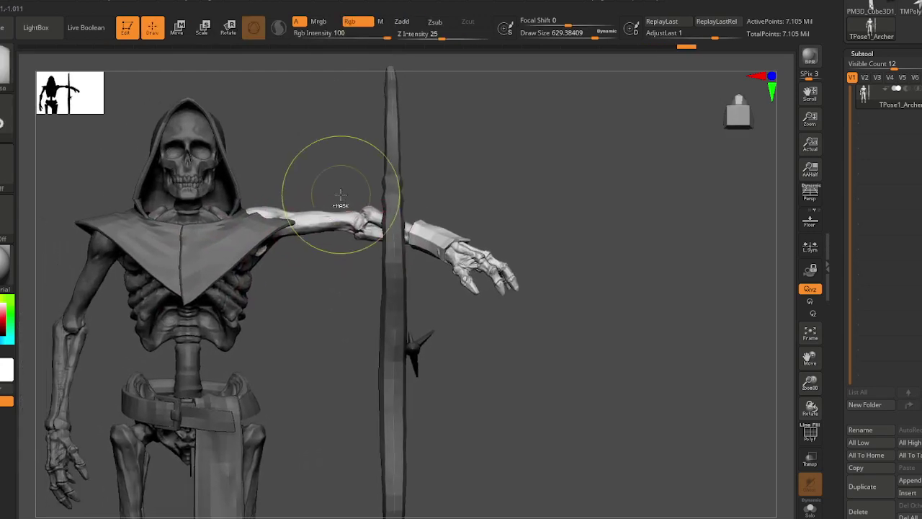
{"action": "mouse_move", "coordinate": [335, 245]}
{"action": "left_mouse_down", "text": "ctrl"}
{"action": "mouse_move", "coordinate": [225, 251]}
{"action": "mouse_move", "coordinate": [240, 125]}
{"action": "mouse_move", "coordinate": [299, 129]}
{"action": "left_mouse_up", "text": "ctrl"}
{"action": "left_click", "coordinate": [349, 273], "text": "ctrl"}
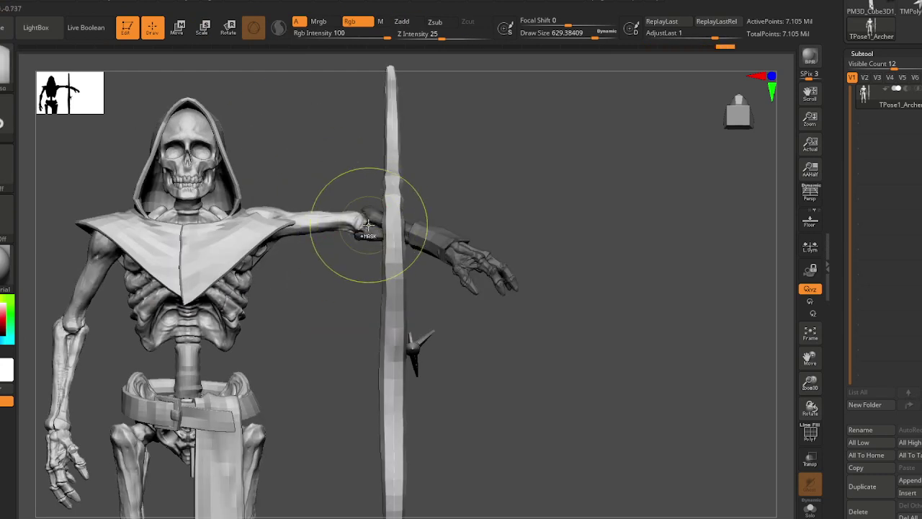
- Invert the mask to free the left forearm, and place the gizmo at the elbow joint with its orientation reset
{"action": "left_click", "coordinate": [346, 284], "text": "ctrl"}
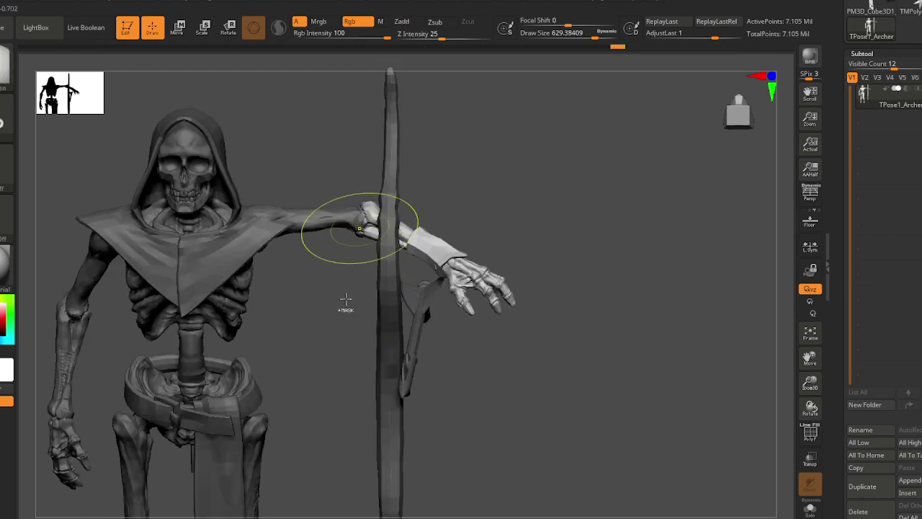
{"action": "right_click_drag", "start_coordinate": [364, 216], "coordinate": [293, 272]}
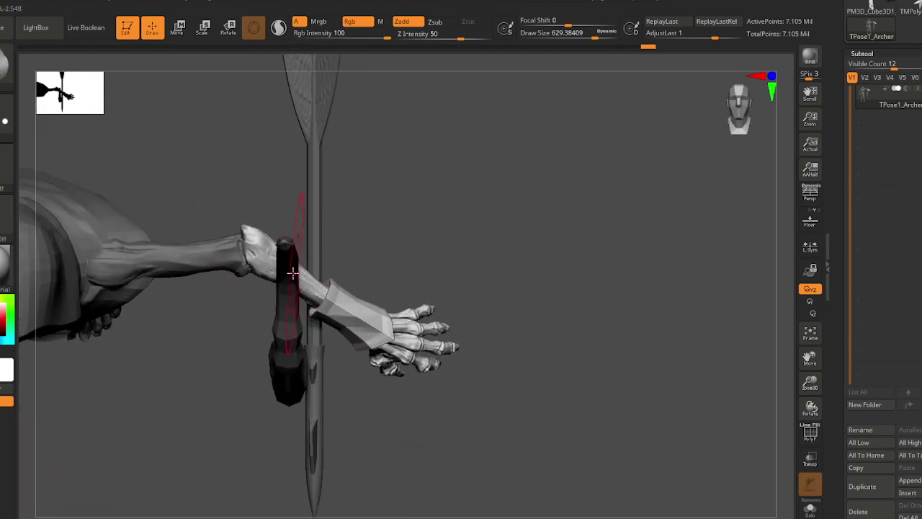
{"action": "key", "text": "e"}
{"action": "left_click", "coordinate": [247, 251]}
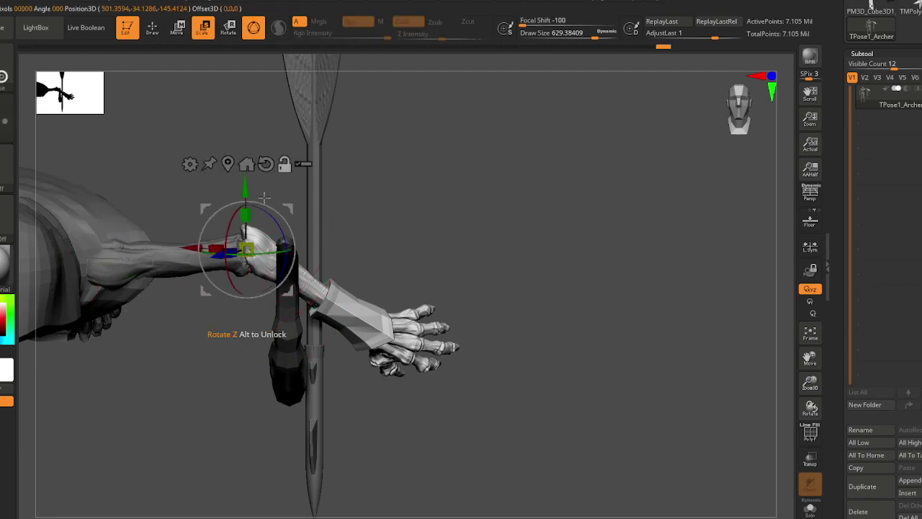
{"action": "left_click", "coordinate": [265, 164]}
{"action": "mouse_move", "coordinate": [291, 226]}
{"action": "left_mouse_down"}
{"action": "mouse_move", "coordinate": [298, 217]}
{"action": "mouse_move", "coordinate": [311, 232]}
{"action": "left_mouse_up"}
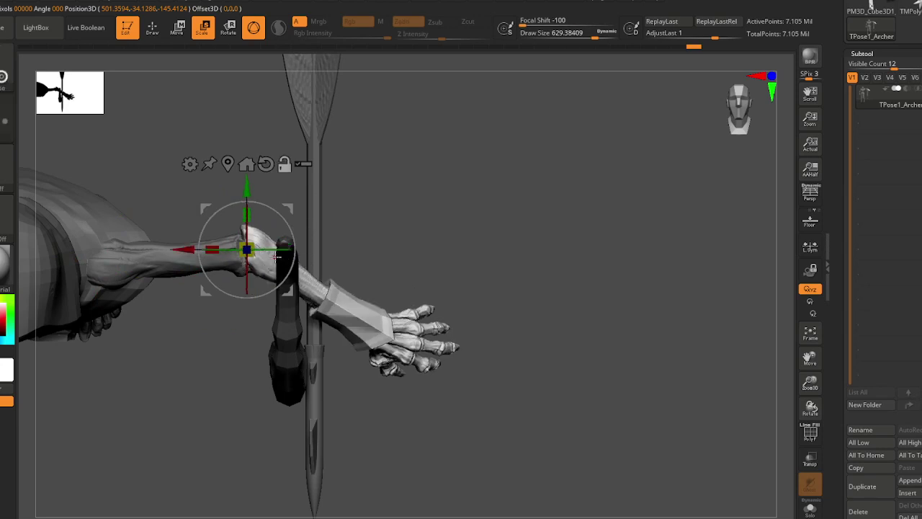
- Clean up the lasso mask around the left elbow so the forearm bone's bony tip is fully unmasked
{"action": "key", "text": "q"}
{"action": "mouse_move", "coordinate": [255, 248]}
{"action": "right_mouse_down", "text": "ctrl"}
{"action": "mouse_move", "coordinate": [261, 343]}
{"action": "mouse_move", "coordinate": [253, 231]}
{"action": "mouse_move", "coordinate": [240, 230]}
{"action": "right_mouse_up", "text": "ctrl"}
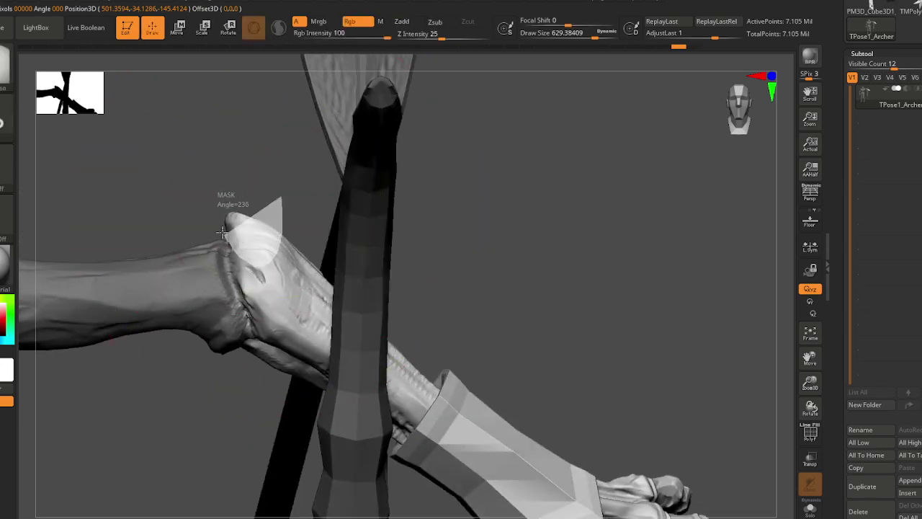
{"action": "left_click_drag", "start_coordinate": [221, 232], "coordinate": [222, 154], "text": "ctrl+alt"}
{"action": "left_click", "coordinate": [266, 232], "text": "ctrl"}
- Rotate the left forearm around the elbow to line up with the upper arm from the top view, and level it from the front
{"action": "right_click_drag", "start_coordinate": [266, 216], "coordinate": [257, 280]}
{"action": "right_click_drag", "start_coordinate": [444, 309], "coordinate": [443, 249], "text": "ctrl"}
{"action": "right_click_drag", "start_coordinate": [435, 289], "coordinate": [433, 247], "text": "ctrl"}
{"action": "key", "text": "e"}
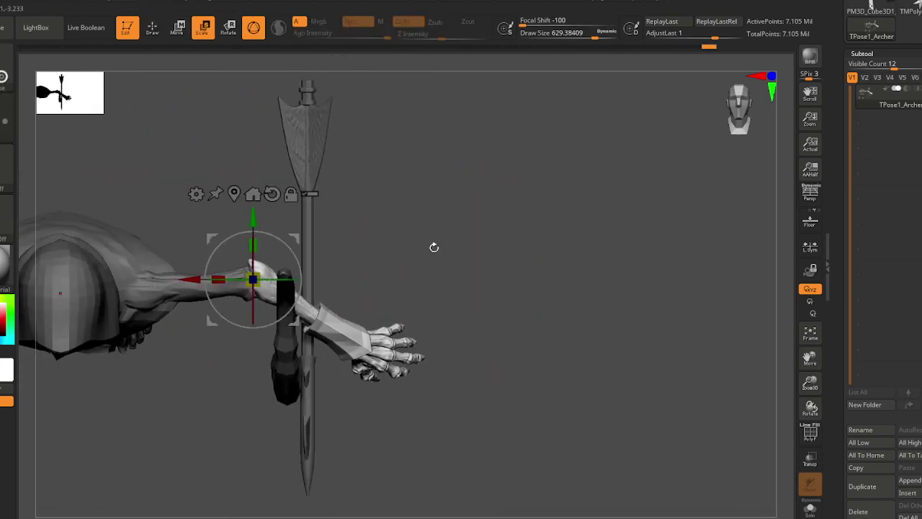
{"action": "left_click_drag", "start_coordinate": [297, 254], "coordinate": [279, 224]}
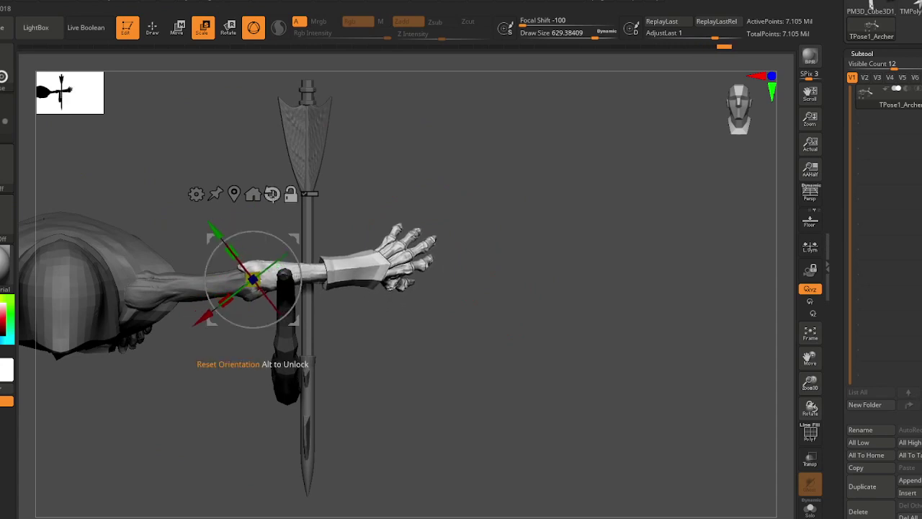
{"action": "left_click_drag", "start_coordinate": [366, 335], "coordinate": [349, 264]}
{"action": "mouse_move", "coordinate": [322, 223]}
{"action": "left_mouse_down", "text": "alt"}
{"action": "mouse_move", "coordinate": [326, 249]}
{"action": "mouse_move", "coordinate": [325, 240]}
{"action": "left_mouse_up", "text": "alt"}
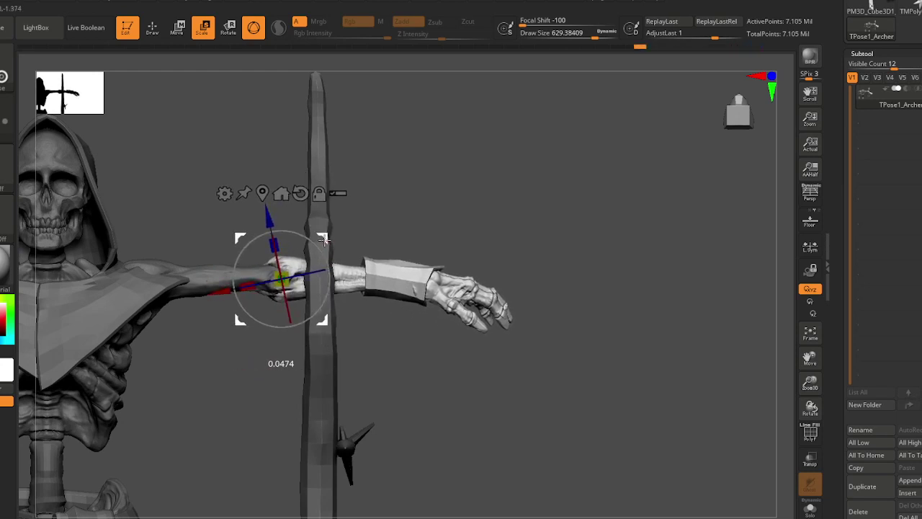
- Isolate the left arm bones, mask them completely, and show the whole model again
{"action": "key", "text": "q"}
{"action": "mouse_move", "coordinate": [283, 288]}
{"action": "right_mouse_down", "text": "alt"}
{"action": "mouse_move", "coordinate": [309, 247]}
{"action": "mouse_move", "coordinate": [239, 251]}
{"action": "mouse_move", "coordinate": [297, 278]}
{"action": "right_mouse_up", "text": "alt"}
{"action": "mouse_move", "coordinate": [296, 277]}
{"action": "left_mouse_down"}
{"action": "mouse_move", "coordinate": [298, 180]}
{"action": "mouse_move", "coordinate": [288, 277]}
{"action": "mouse_move", "coordinate": [308, 257]}
{"action": "mouse_move", "coordinate": [309, 309]}
{"action": "left_mouse_up"}
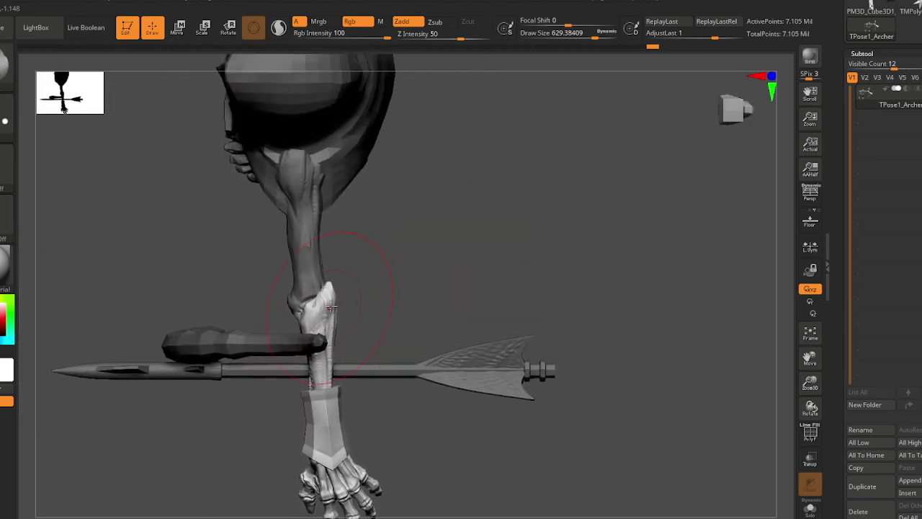
{"action": "left_click", "coordinate": [324, 304], "text": "ctrl+shift"}
{"action": "left_click", "coordinate": [436, 262], "text": "ctrl"}
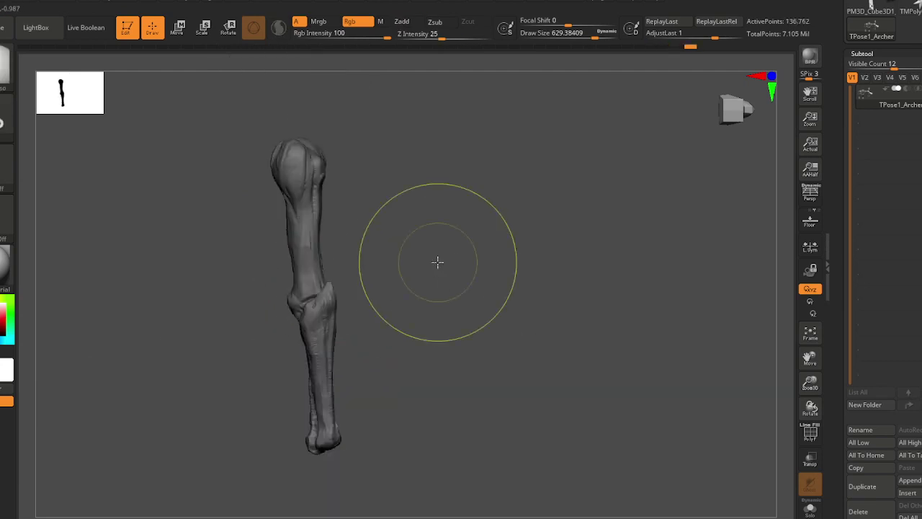
{"action": "left_click", "coordinate": [418, 273], "text": "ctrl+shift"}
{"action": "right_click_drag", "start_coordinate": [328, 354], "coordinate": [349, 330], "text": "alt"}
{"action": "left_click", "coordinate": [347, 335], "text": "ctrl+shift"}
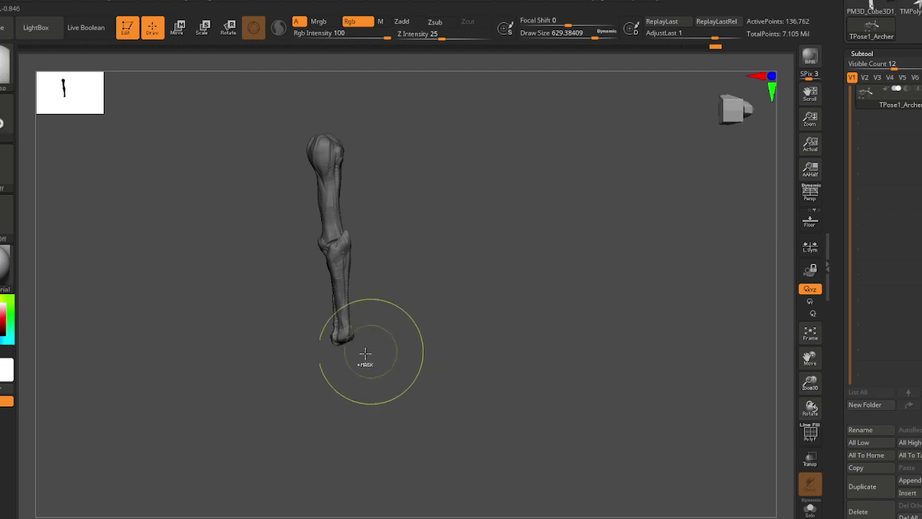
{"action": "left_click", "coordinate": [445, 384], "text": "ctrl+shift"}
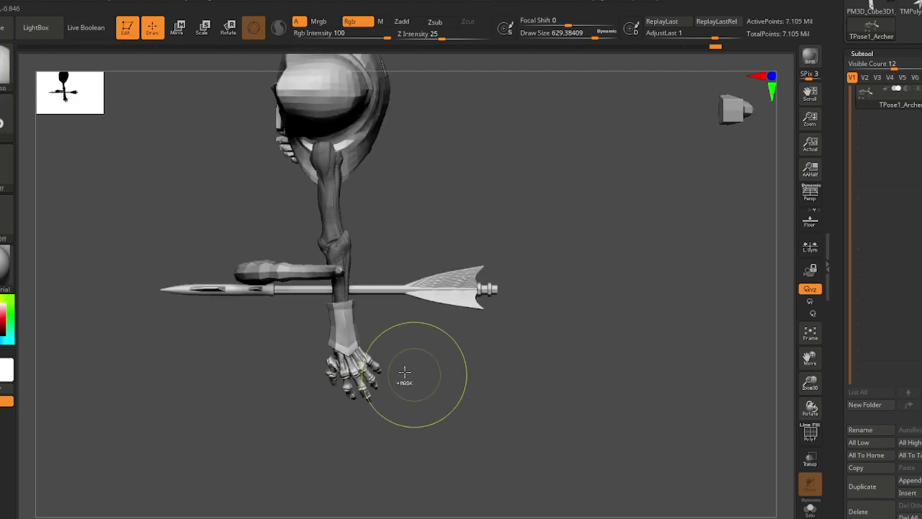
- Isolate and mask the left bracer and hand in turn, and invert the mask to free the whole left arm
{"action": "left_click", "coordinate": [351, 307], "text": "ctrl+shift"}
{"action": "left_click", "coordinate": [434, 335], "text": "ctrl"}
{"action": "left_click", "coordinate": [447, 377], "text": "ctrl+shift"}
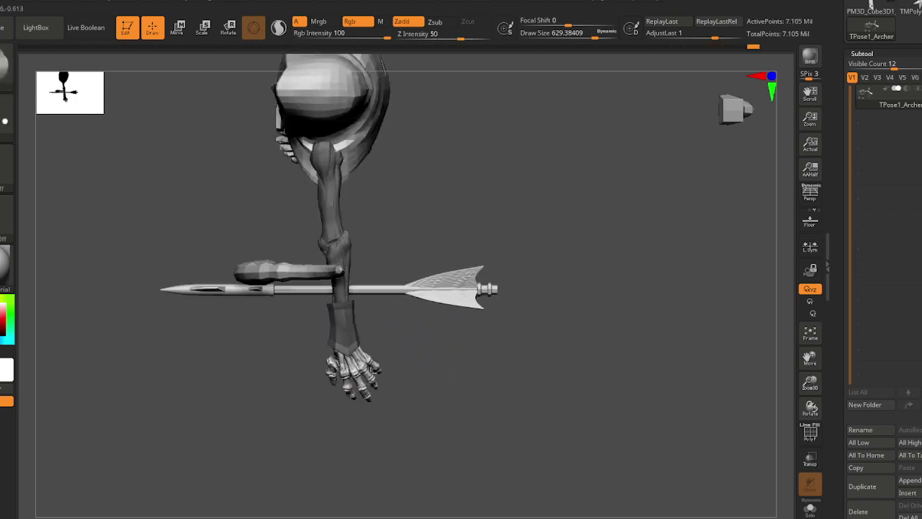
{"action": "right_click_drag", "start_coordinate": [370, 372], "coordinate": [368, 396], "text": "ctrl"}
{"action": "left_click", "coordinate": [359, 371], "text": "ctrl+shift"}
{"action": "mouse_move", "coordinate": [469, 339]}
{"action": "left_mouse_down", "text": "ctrl"}
{"action": "mouse_move", "coordinate": [271, 453]}
{"action": "mouse_move", "coordinate": [364, 244]}
{"action": "mouse_move", "coordinate": [562, 397]}
{"action": "left_mouse_up", "text": "ctrl"}
{"action": "right_click_drag", "start_coordinate": [320, 398], "coordinate": [311, 333], "text": "ctrl"}
{"action": "left_click", "coordinate": [513, 251], "text": "ctrl"}
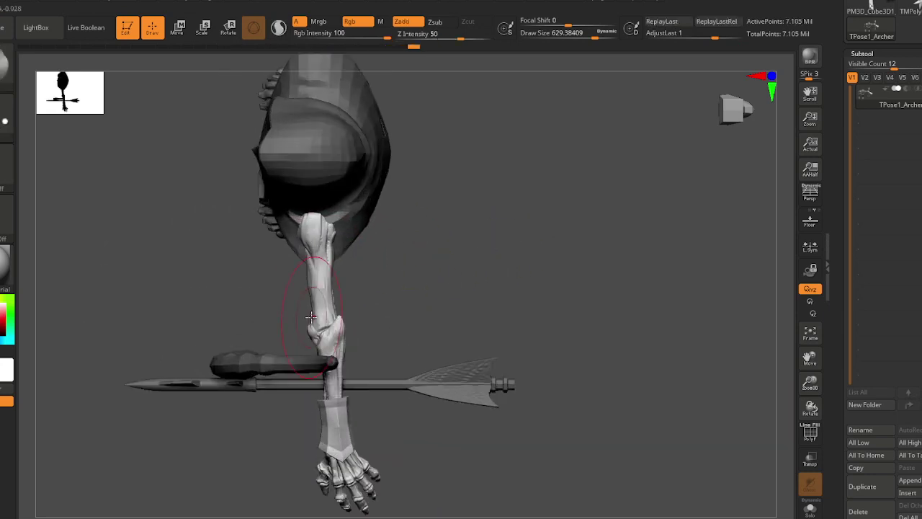
- Place the gizmo at the left shoulder with its orientation reset, and roll the whole arm about 14 degrees from an end-on view
{"action": "key", "text": "e"}
{"action": "left_click", "coordinate": [315, 224]}
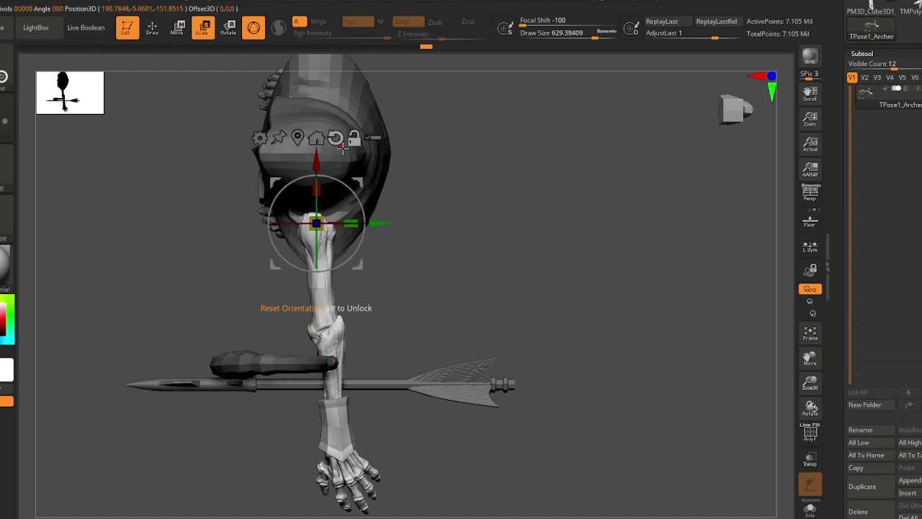
{"action": "left_click_drag", "start_coordinate": [360, 196], "coordinate": [367, 206]}
{"action": "left_click_drag", "start_coordinate": [176, 461], "coordinate": [290, 312]}
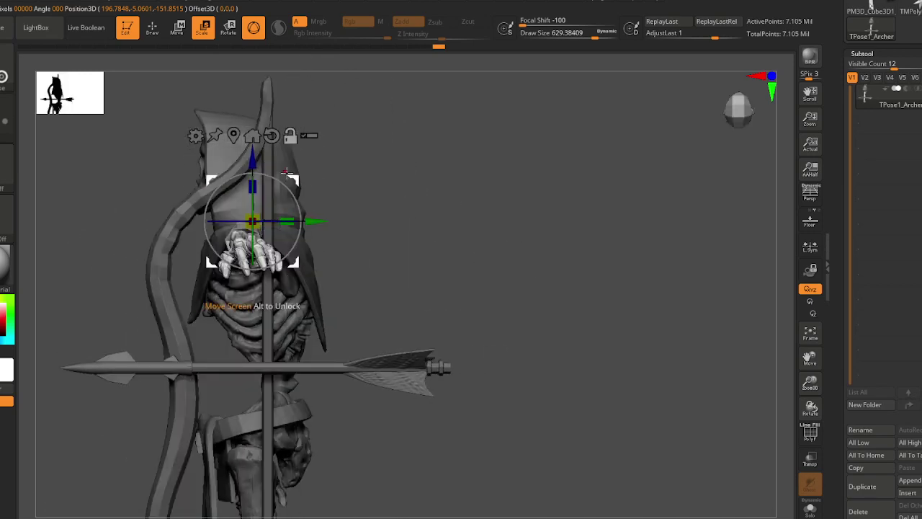
{"action": "left_click_drag", "start_coordinate": [286, 173], "coordinate": [295, 197]}
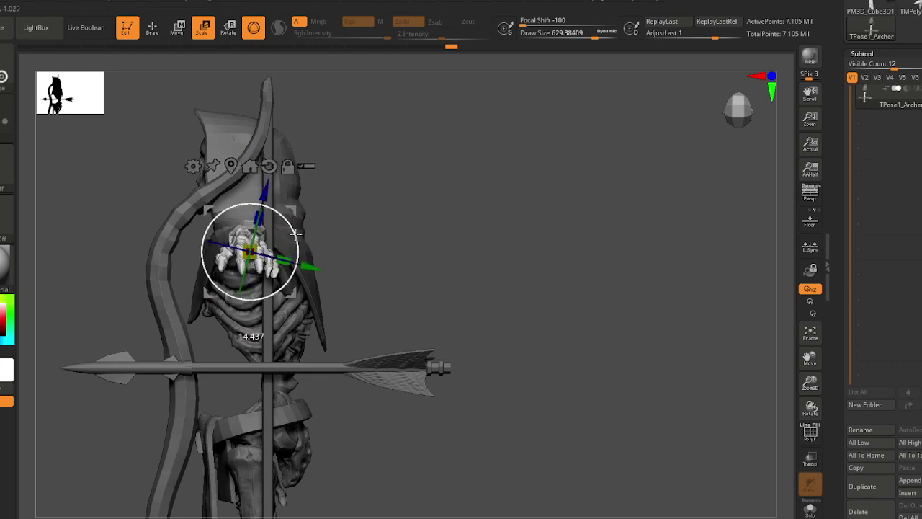
{"action": "left_click_drag", "start_coordinate": [367, 280], "coordinate": [401, 277]}
{"action": "left_click_drag", "start_coordinate": [339, 288], "coordinate": [333, 314], "text": "alt"}
{"action": "left_click_drag", "start_coordinate": [293, 217], "coordinate": [294, 216]}
- Move the left arm so the upper arm bone's head sits in the shoulder socket under the cape
{"action": "key", "text": "q"}
{"action": "mouse_move", "coordinate": [314, 316]}
{"action": "left_mouse_down"}
{"action": "mouse_move", "coordinate": [284, 292]}
{"action": "mouse_move", "coordinate": [257, 319]}
{"action": "left_mouse_up"}
{"action": "key", "text": "w"}
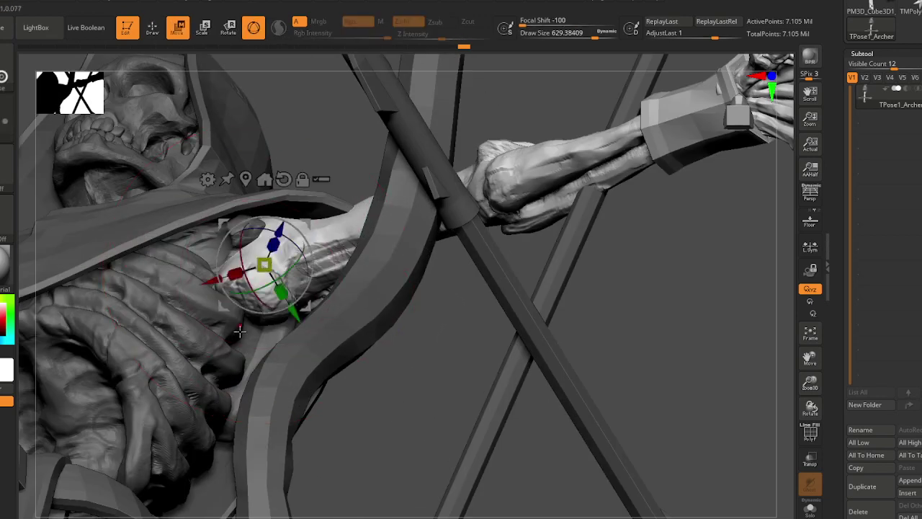
{"action": "right_click_drag", "start_coordinate": [239, 331], "coordinate": [284, 326]}
{"action": "left_click_drag", "start_coordinate": [285, 308], "coordinate": [288, 223]}
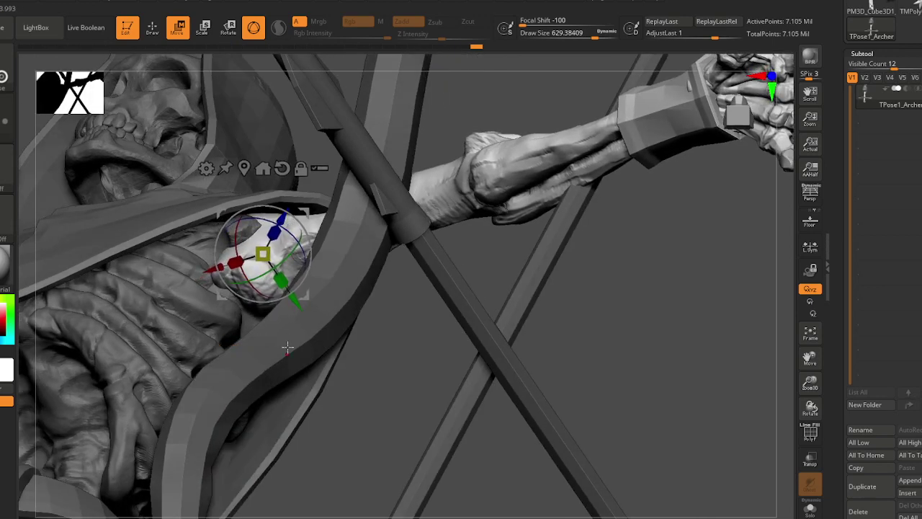
- Hide the bow and bowstring, mask the character and arrow, and show everything again to leave only the bow and string free
{"action": "key", "text": "q"}
{"action": "mouse_move", "coordinate": [287, 347]}
{"action": "right_mouse_down"}
{"action": "mouse_move", "coordinate": [270, 328]}
{"action": "mouse_move", "coordinate": [281, 306]}
{"action": "mouse_move", "coordinate": [278, 274]}
{"action": "right_mouse_up"}
{"action": "left_click_drag", "start_coordinate": [352, 267], "coordinate": [322, 216]}
{"action": "left_click", "coordinate": [320, 213], "text": "ctrl+shift"}
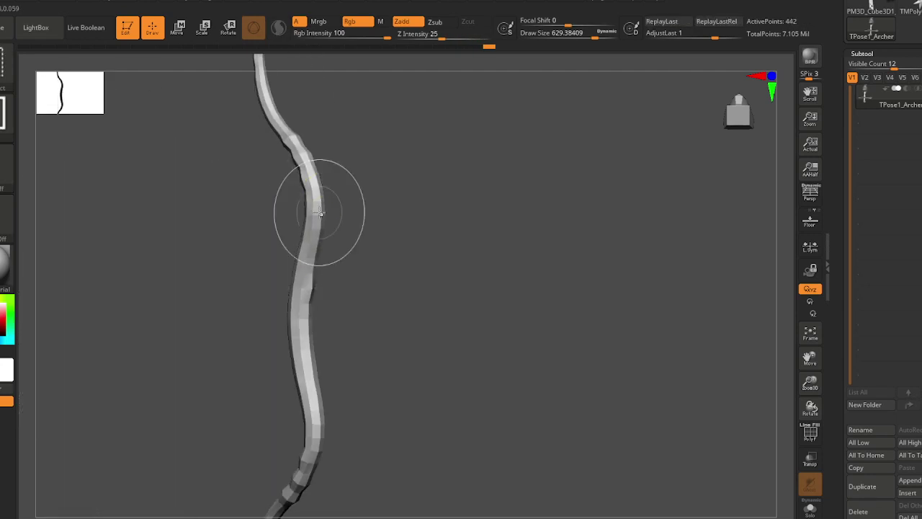
{"action": "left_click", "coordinate": [465, 294], "text": "ctrl+shift"}
{"action": "left_click_drag", "start_coordinate": [339, 288], "coordinate": [329, 234]}
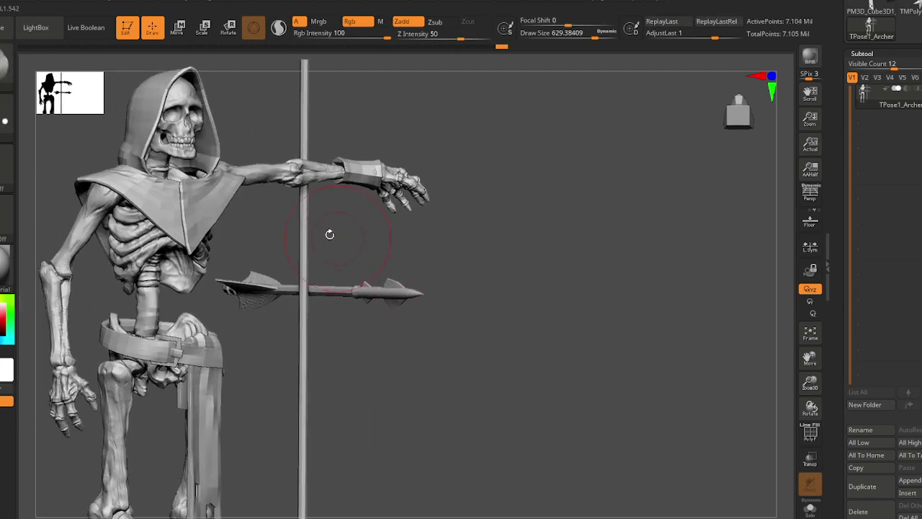
{"action": "left_click_drag", "start_coordinate": [329, 303], "coordinate": [324, 267], "text": "alt"}
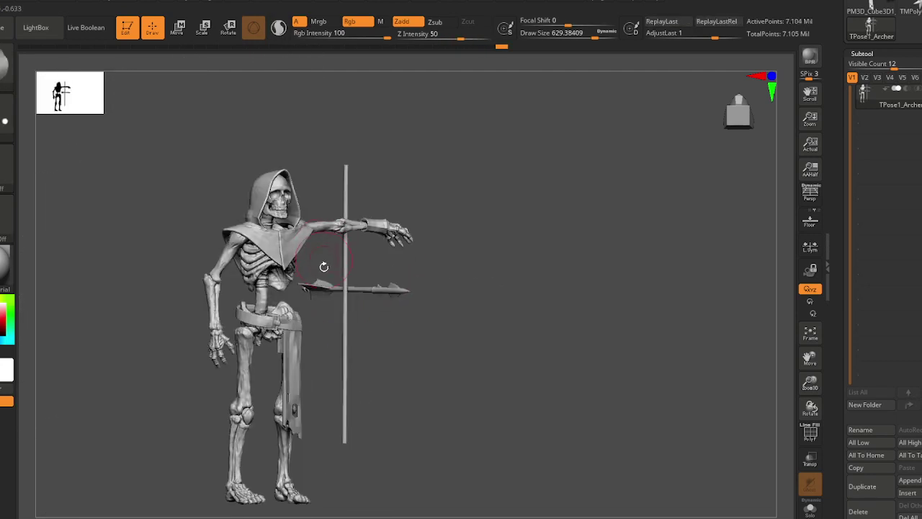
{"action": "left_click", "coordinate": [347, 325], "text": "ctrl+shift"}
{"action": "left_click", "coordinate": [528, 297], "text": "ctrl"}
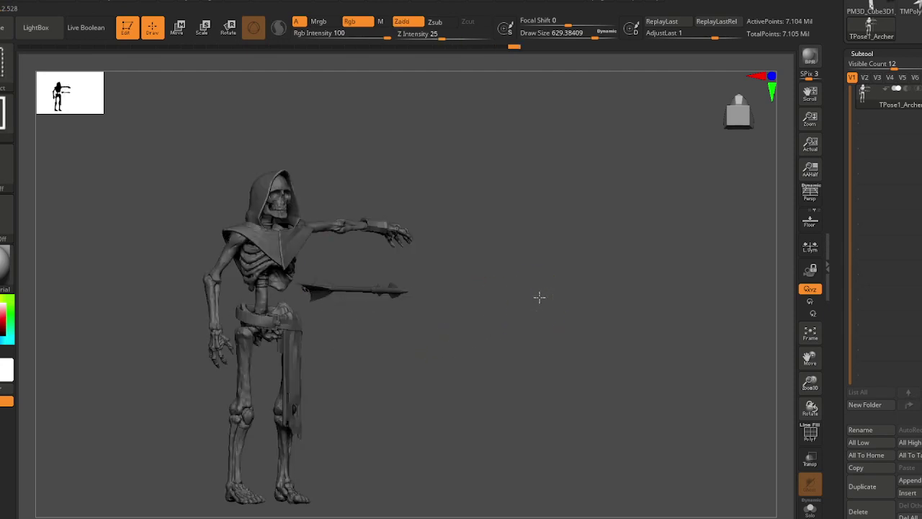
{"action": "left_click", "coordinate": [448, 337], "text": "ctrl+shift"}
- Place the gizmo at the middle of the bow's grip and reset its orientation
{"action": "key", "text": "e"}
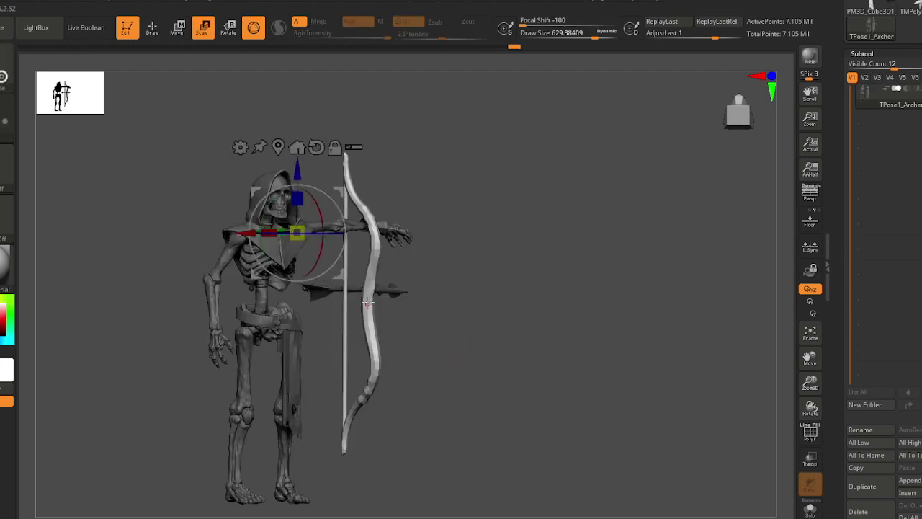
{"action": "left_click", "coordinate": [366, 303]}
{"action": "left_click", "coordinate": [386, 218]}
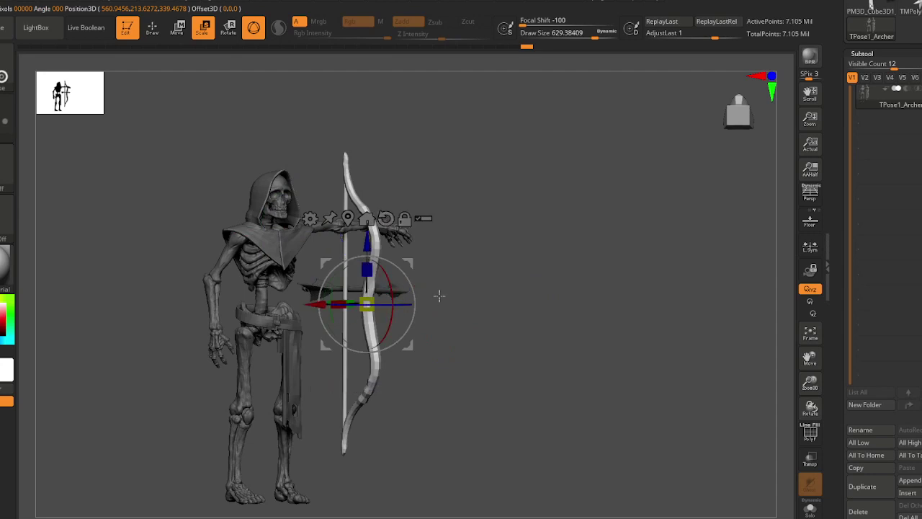
- Move the bow and bowstring into the left hand, aligning them from the top, front and side views
{"action": "left_click_drag", "start_coordinate": [439, 296], "coordinate": [440, 411]}
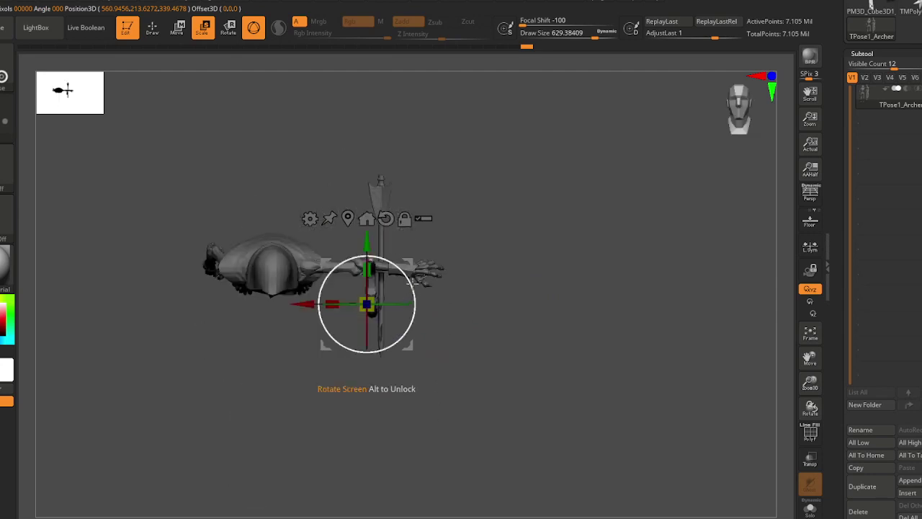
{"action": "left_click_drag", "start_coordinate": [408, 261], "coordinate": [470, 236]}
{"action": "right_click_drag", "start_coordinate": [478, 316], "coordinate": [479, 249]}
{"action": "left_click_drag", "start_coordinate": [427, 212], "coordinate": [432, 100]}
{"action": "right_click_drag", "start_coordinate": [598, 184], "coordinate": [425, 193]}
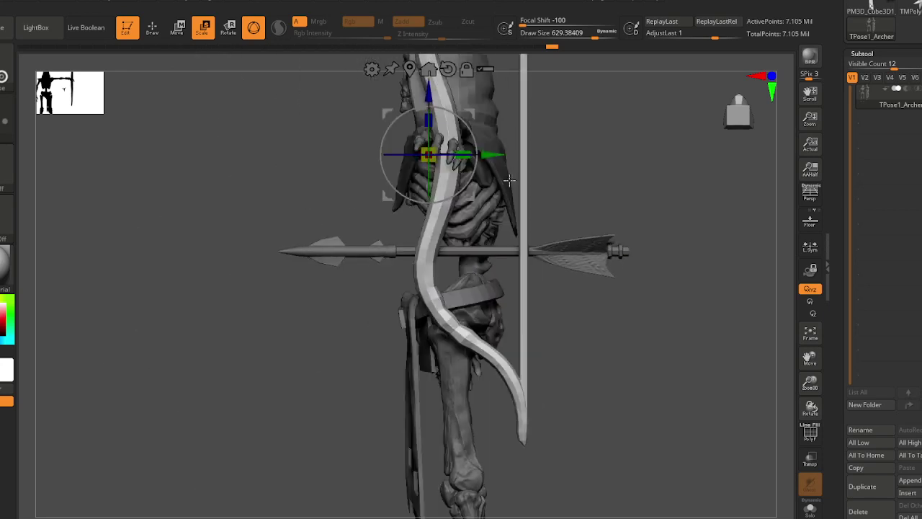
{"action": "left_click_drag", "start_coordinate": [463, 154], "coordinate": [489, 118]}
{"action": "mouse_move", "coordinate": [489, 284]}
{"action": "right_mouse_down"}
{"action": "mouse_move", "coordinate": [553, 292]}
{"action": "mouse_move", "coordinate": [322, 348]}
{"action": "right_mouse_up"}
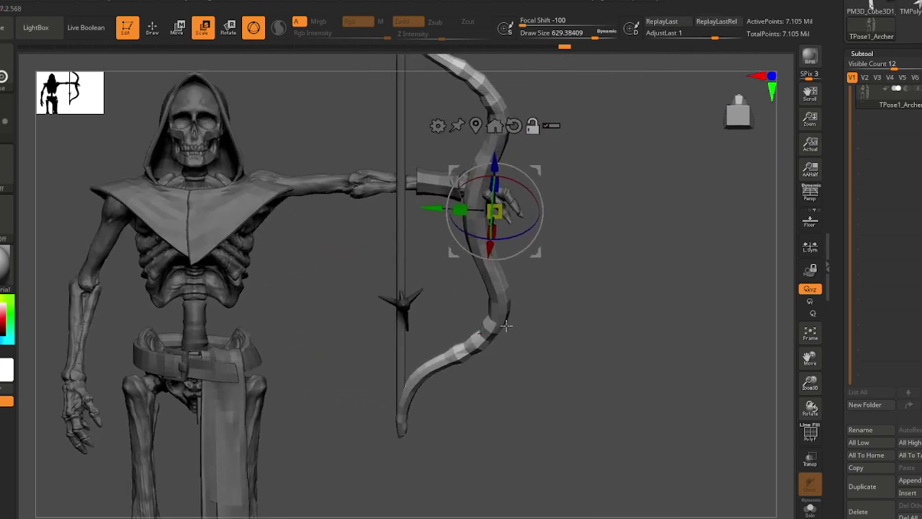
- Tilt the bow and bowstring diagonally from the front view, and adjust how the grip sits against the left palm
{"action": "key", "text": "q"}
{"action": "right_click_drag", "start_coordinate": [520, 253], "coordinate": [497, 313], "text": "alt"}
{"action": "right_click_drag", "start_coordinate": [460, 223], "coordinate": [404, 247], "text": "alt"}
{"action": "right_click_drag", "start_coordinate": [413, 318], "coordinate": [410, 249], "text": "alt"}
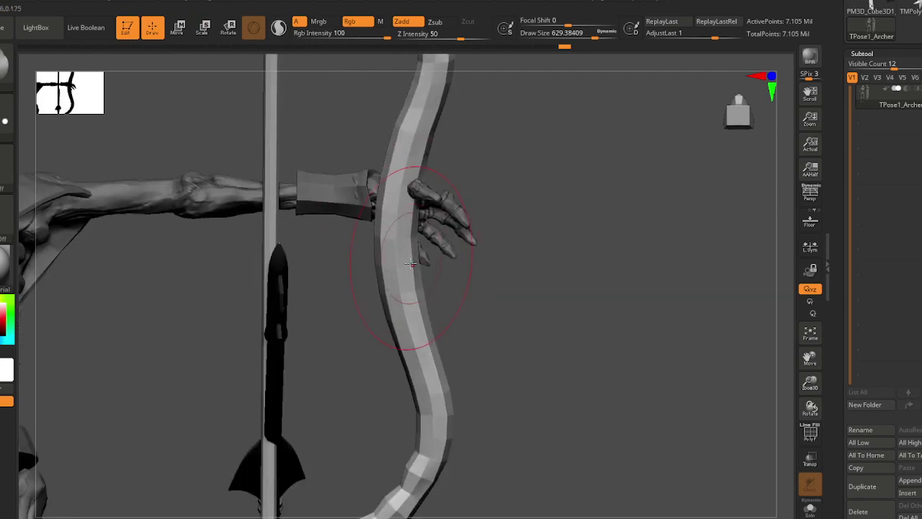
{"action": "key", "text": "e"}
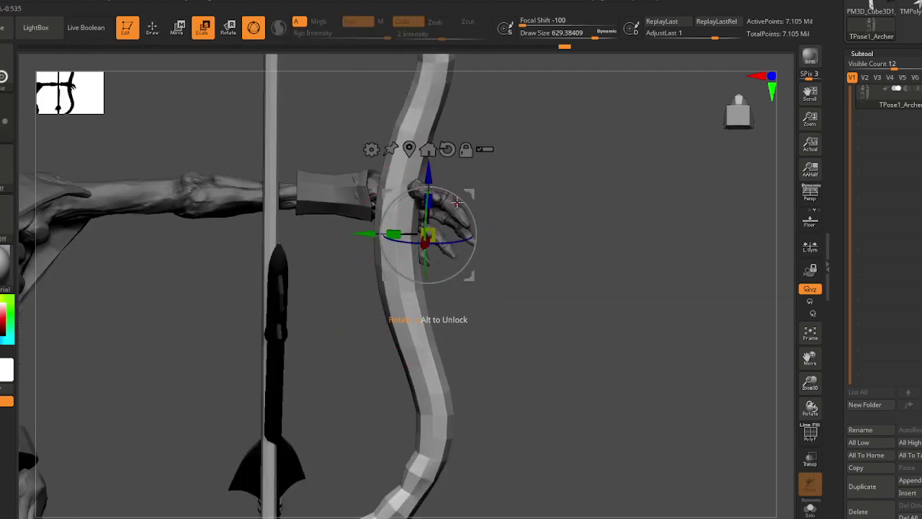
{"action": "left_click_drag", "start_coordinate": [465, 200], "coordinate": [472, 211]}
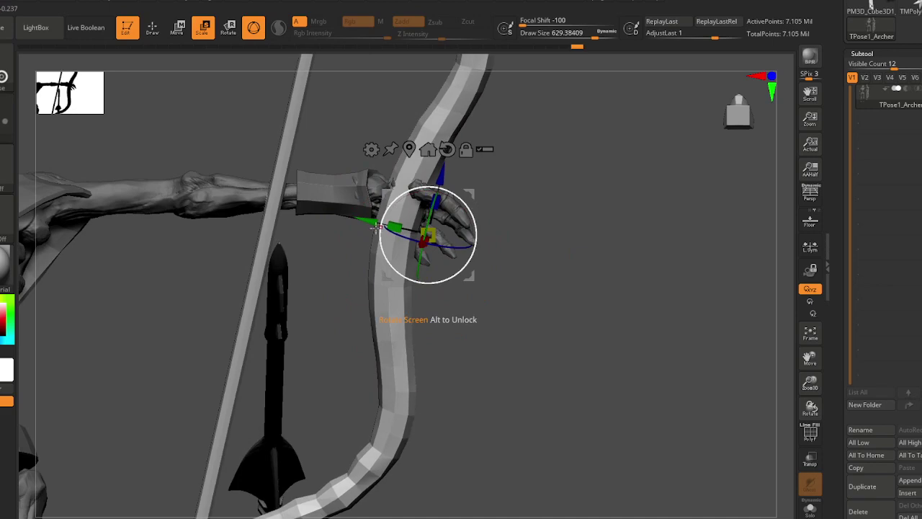
{"action": "left_click_drag", "start_coordinate": [376, 224], "coordinate": [399, 230]}
{"action": "right_click_drag", "start_coordinate": [499, 301], "coordinate": [459, 283]}
{"action": "mouse_move", "coordinate": [496, 215]}
{"action": "left_mouse_down"}
{"action": "mouse_move", "coordinate": [515, 265]}
{"action": "mouse_move", "coordinate": [492, 231]}
{"action": "mouse_move", "coordinate": [514, 278]}
{"action": "mouse_move", "coordinate": [509, 295]}
{"action": "left_mouse_up"}
- Clear the mask from the model and hide the bow to expose the left hand's fingers
{"action": "key", "text": "q"}
{"action": "right_click_drag", "start_coordinate": [484, 352], "coordinate": [477, 273], "text": "ctrl"}
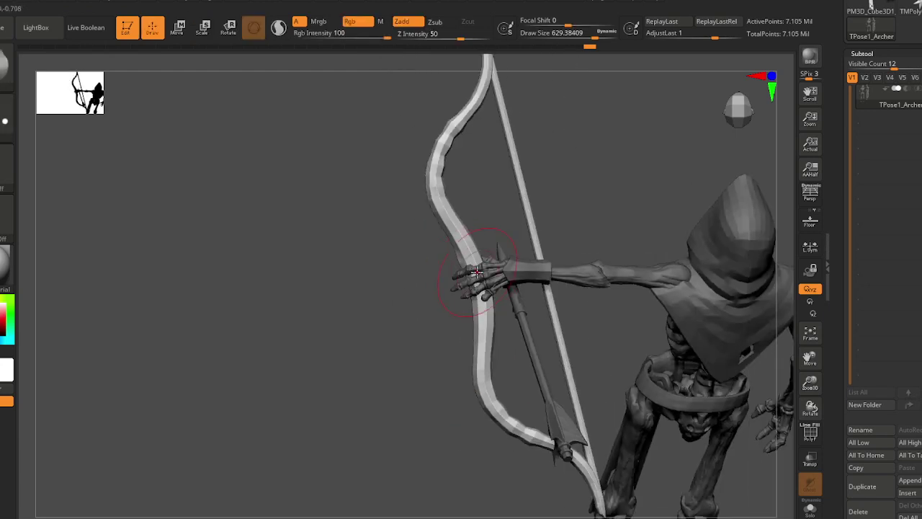
{"action": "left_click_drag", "start_coordinate": [426, 340], "coordinate": [459, 370], "text": "ctrl"}
{"action": "mouse_move", "coordinate": [459, 370]}
{"action": "right_mouse_down", "text": "alt"}
{"action": "mouse_move", "coordinate": [365, 328]}
{"action": "mouse_move", "coordinate": [385, 320]}
{"action": "right_mouse_up", "text": "alt"}
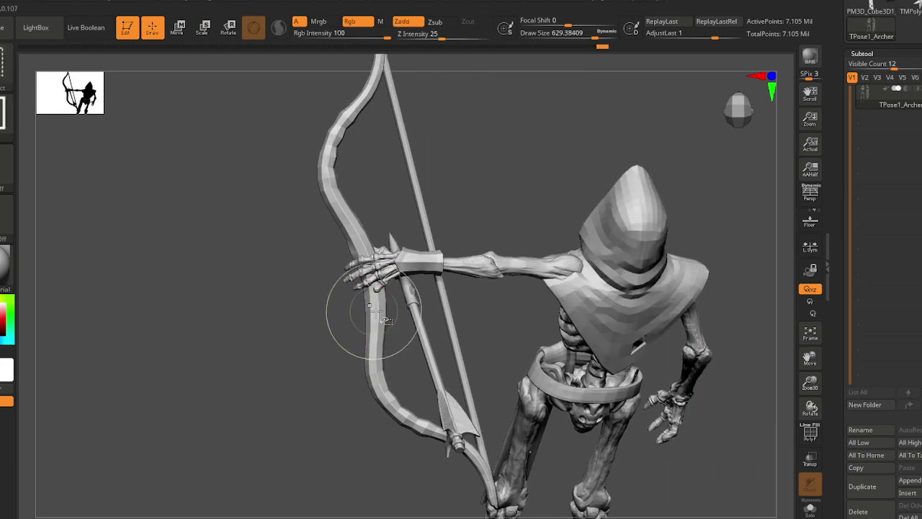
{"action": "left_click", "coordinate": [379, 316], "text": "ctrl+shift"}
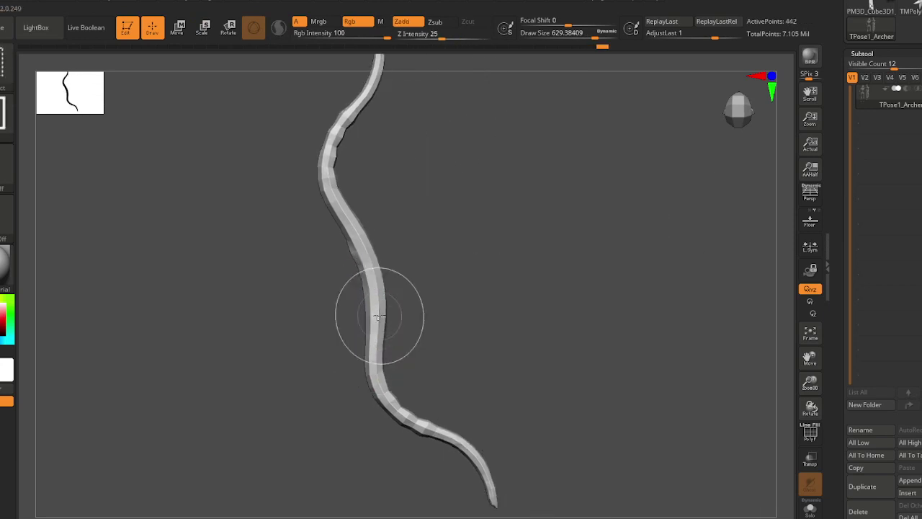
{"action": "left_click", "coordinate": [389, 282], "text": "ctrl+shift"}
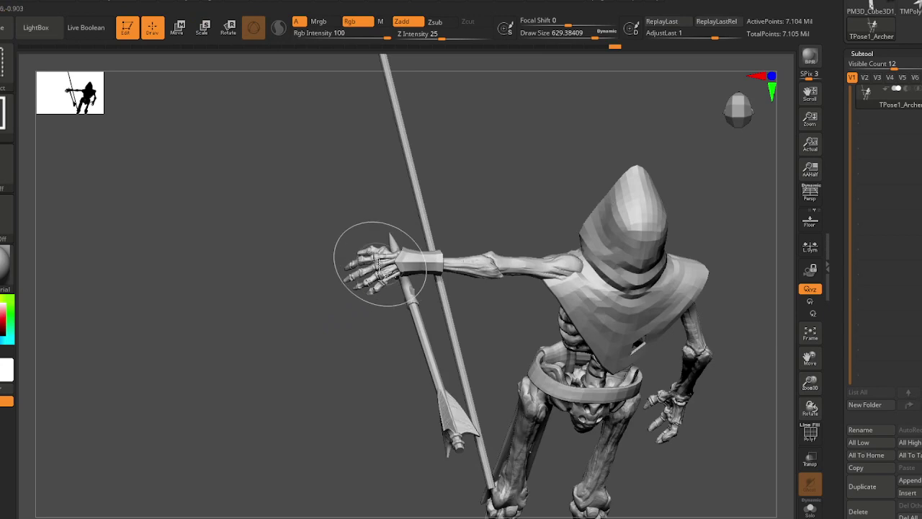
- Isolate the bow, bowstring and left hand, hiding the body, the arrow and the right hand
{"action": "left_click", "coordinate": [384, 265], "text": "ctrl+shift"}
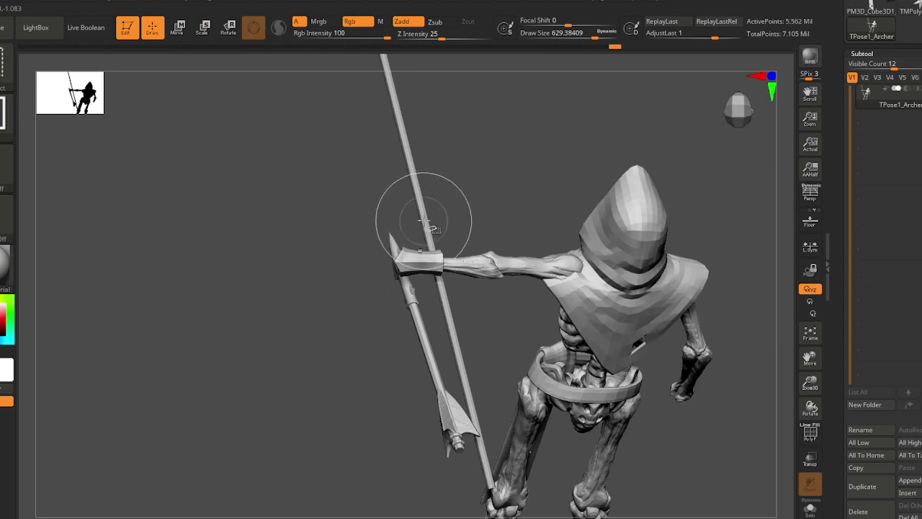
{"action": "right_click_drag", "start_coordinate": [423, 221], "coordinate": [428, 175], "text": "ctrl"}
{"action": "right_click_drag", "start_coordinate": [429, 175], "coordinate": [432, 244], "text": "alt"}
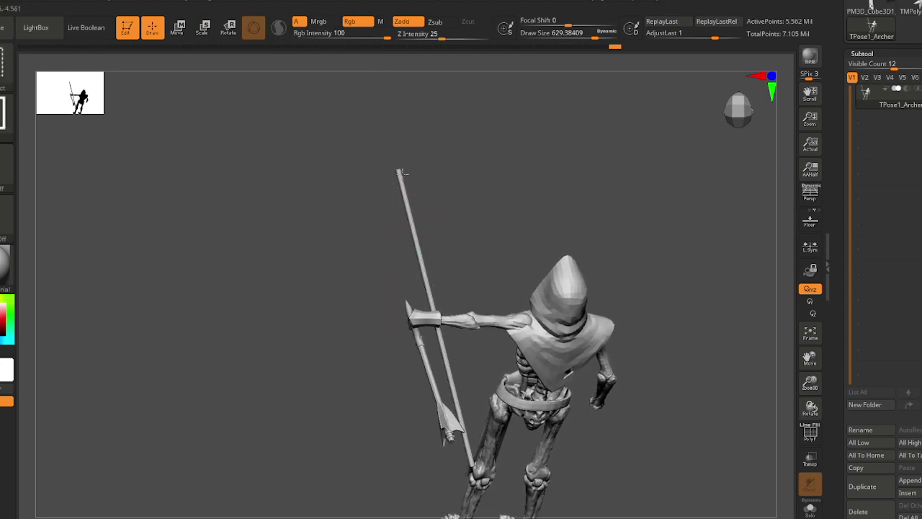
{"action": "left_click", "coordinate": [646, 205], "text": "ctrl"}
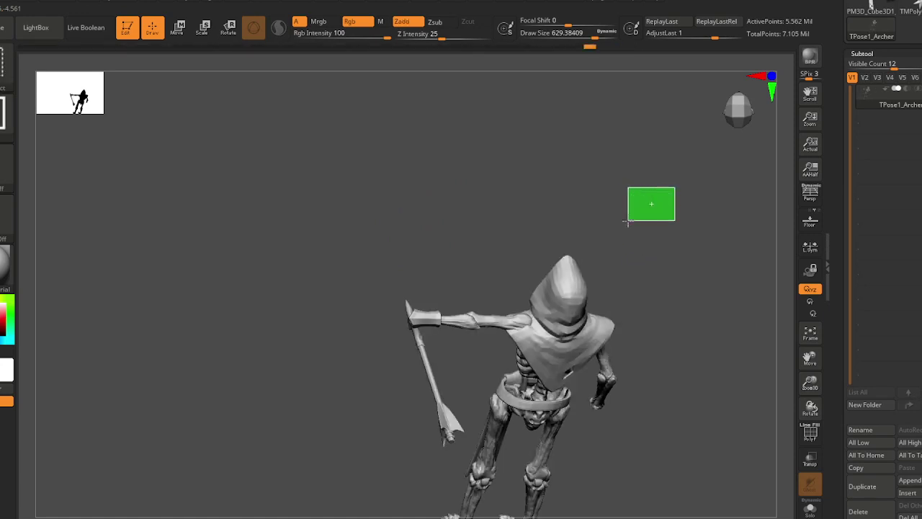
{"action": "left_click_drag", "start_coordinate": [627, 222], "coordinate": [627, 221], "text": "ctrl+shift"}
{"action": "left_click_drag", "start_coordinate": [576, 347], "coordinate": [520, 301], "text": "alt"}
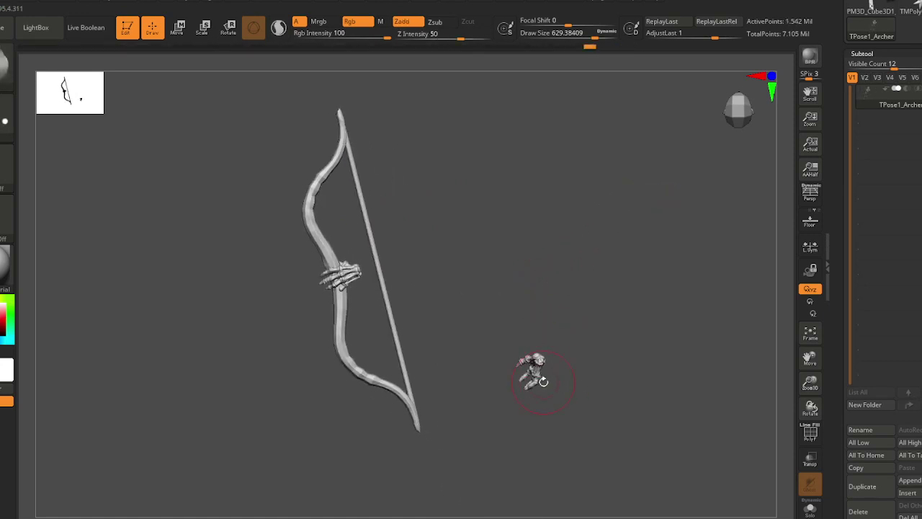
{"action": "left_click_drag", "start_coordinate": [543, 381], "coordinate": [530, 326]}
{"action": "left_click_drag", "start_coordinate": [598, 264], "coordinate": [495, 382], "text": "ctrl+shift"}
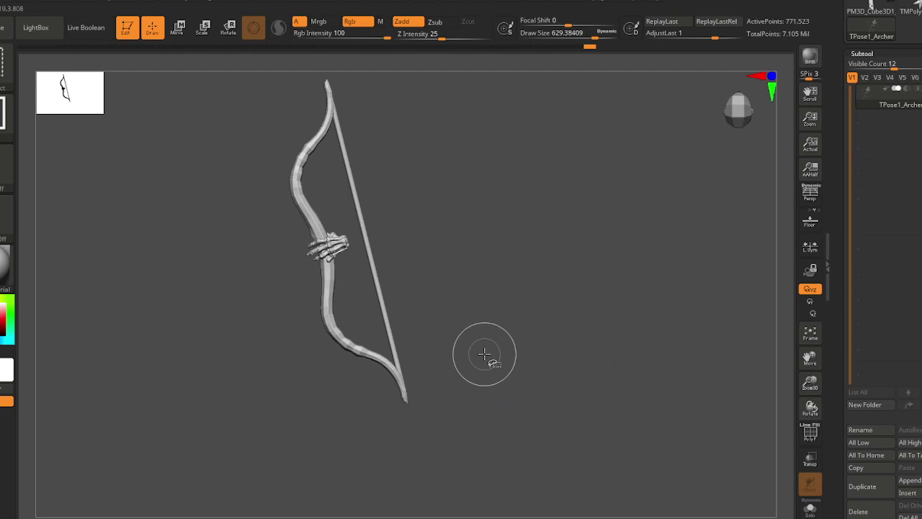
- Combine the visible bow, bowstring and left hand into one polygroup and unhide the whole model
{"action": "scroll", "coordinate": [919, 484], "scroll_direction": "down", "scroll_amount": 5}
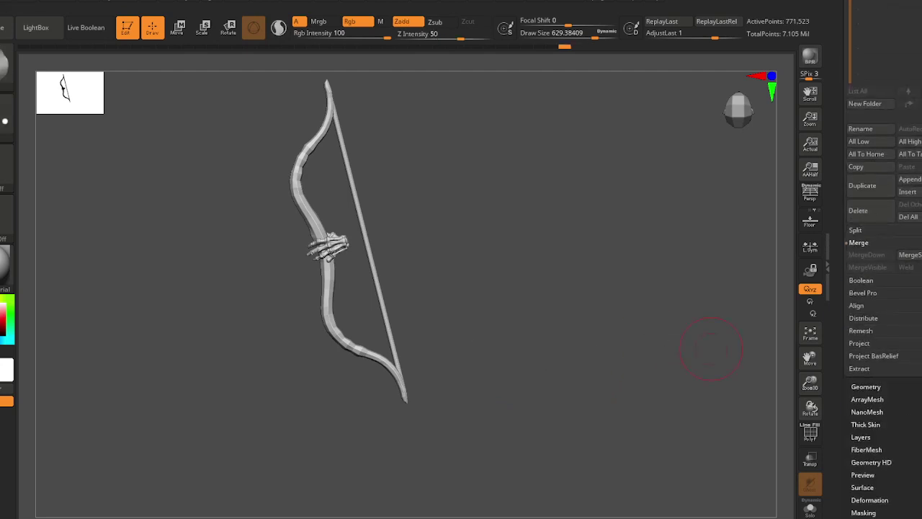
{"action": "left_click", "coordinate": [870, 472]}
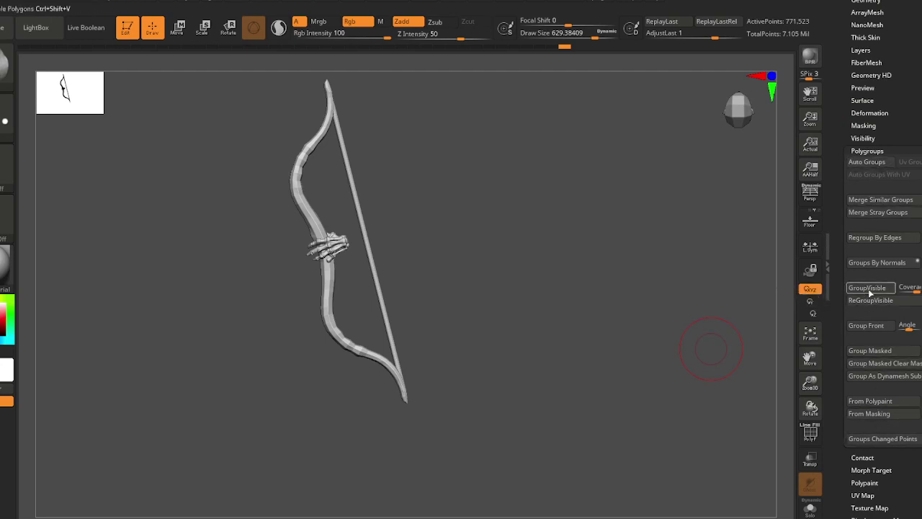
{"action": "left_click_drag", "start_coordinate": [542, 290], "coordinate": [430, 299]}
{"action": "left_click", "coordinate": [364, 289], "text": "ctrl+shift"}
{"action": "right_click_drag", "start_coordinate": [313, 218], "coordinate": [312, 229], "text": "ctrl"}
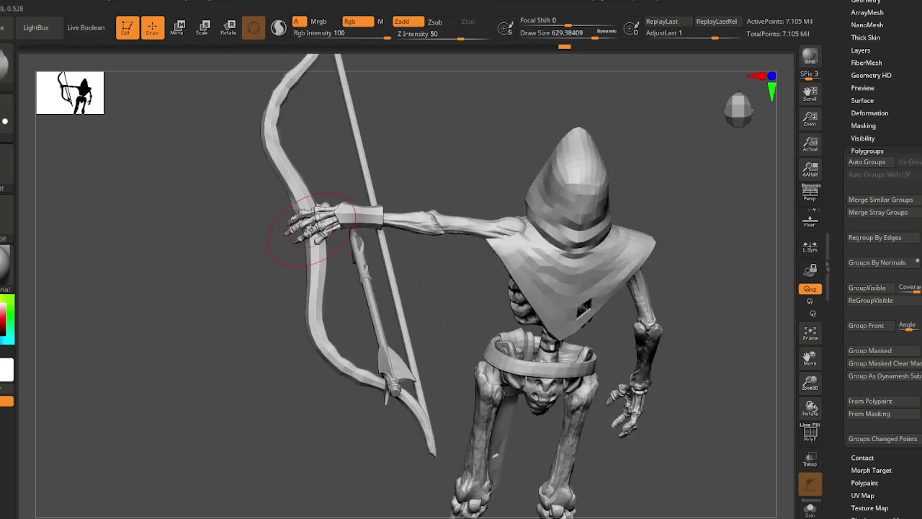
{"action": "left_click", "coordinate": [300, 254], "text": "ctrl+shift"}
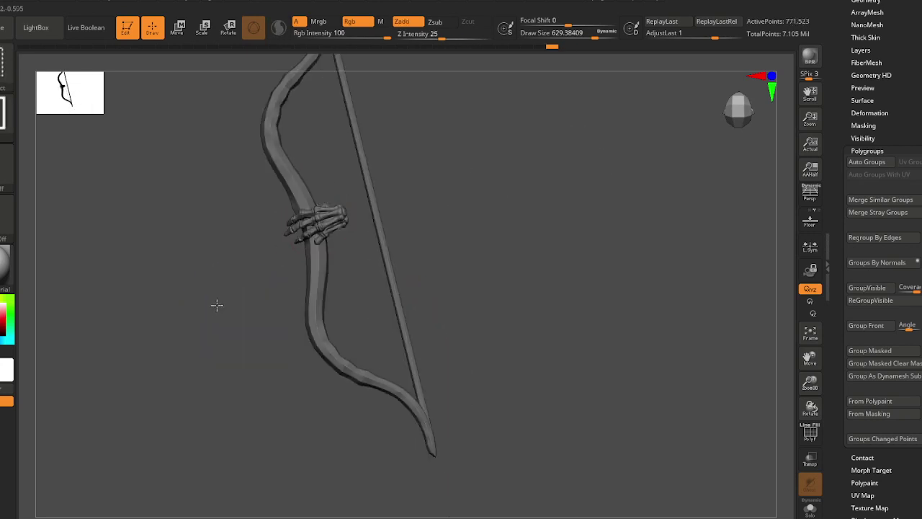
{"action": "left_click", "coordinate": [217, 305], "text": "ctrl+shift"}
{"action": "left_click_drag", "start_coordinate": [257, 293], "coordinate": [292, 287], "text": "ctrl"}
{"action": "right_click_drag", "start_coordinate": [311, 223], "coordinate": [269, 275]}
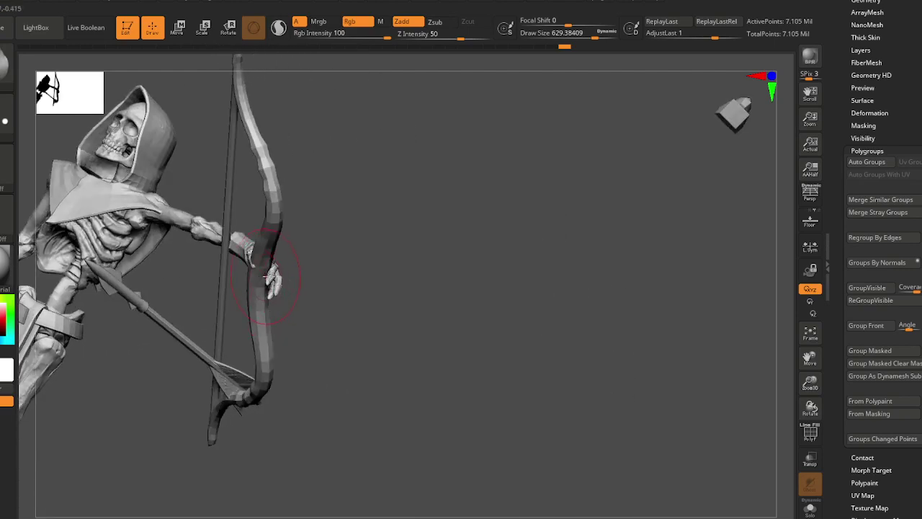
- Mask everything except the bow and left hand, rotate them at the wrist until the bow stands more upright, and clear the mask
{"action": "left_click_drag", "start_coordinate": [271, 278], "coordinate": [316, 301]}
{"action": "left_click", "coordinate": [317, 307], "text": "ctrl+shift"}
{"action": "left_click", "coordinate": [276, 387], "text": "ctrl"}
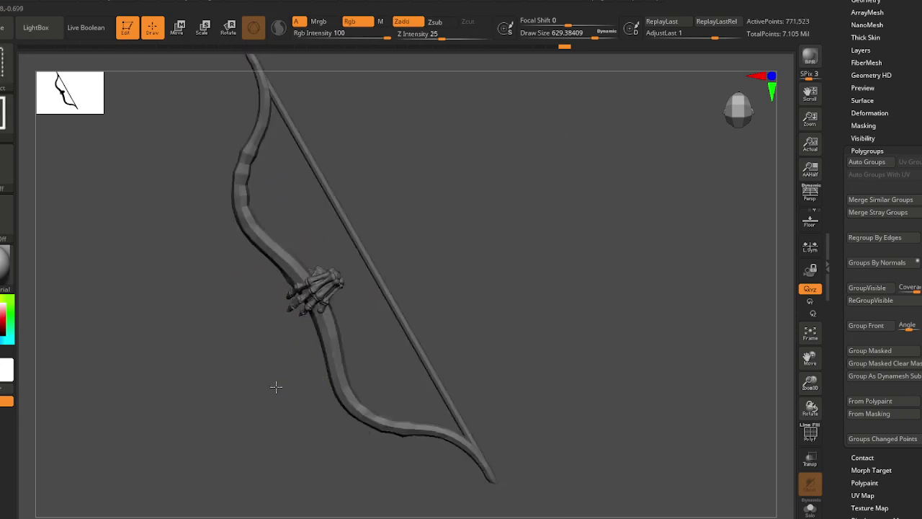
{"action": "left_click", "coordinate": [276, 386], "text": "ctrl+shift"}
{"action": "left_click", "coordinate": [275, 386], "text": "ctrl"}
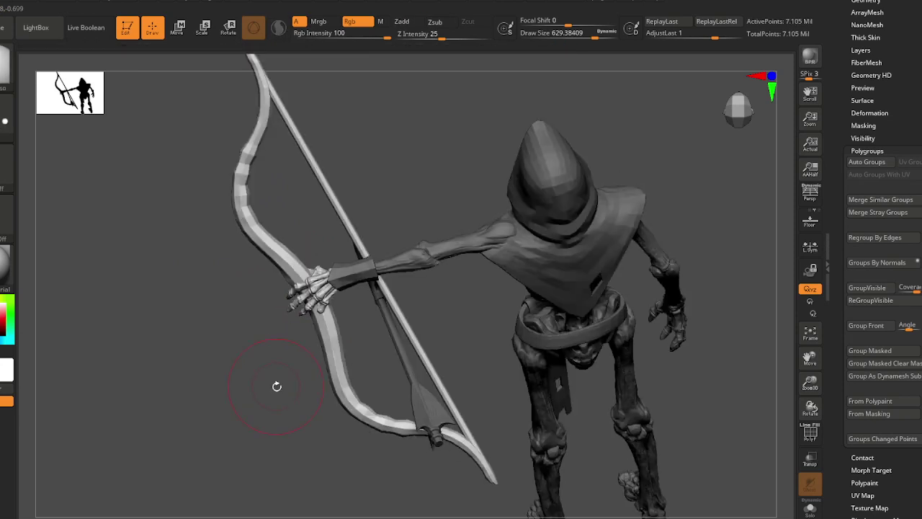
{"action": "key", "text": "e"}
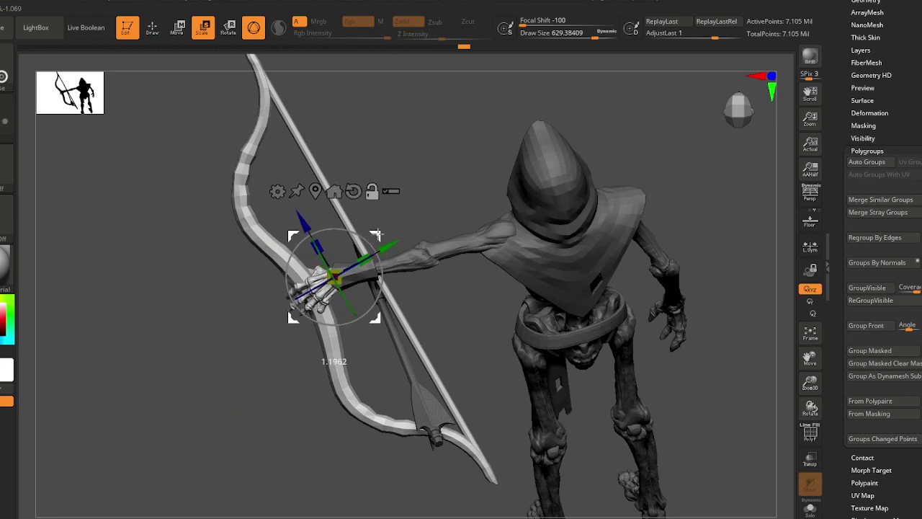
{"action": "left_click_drag", "start_coordinate": [370, 238], "coordinate": [381, 247]}
{"action": "key", "text": "q"}
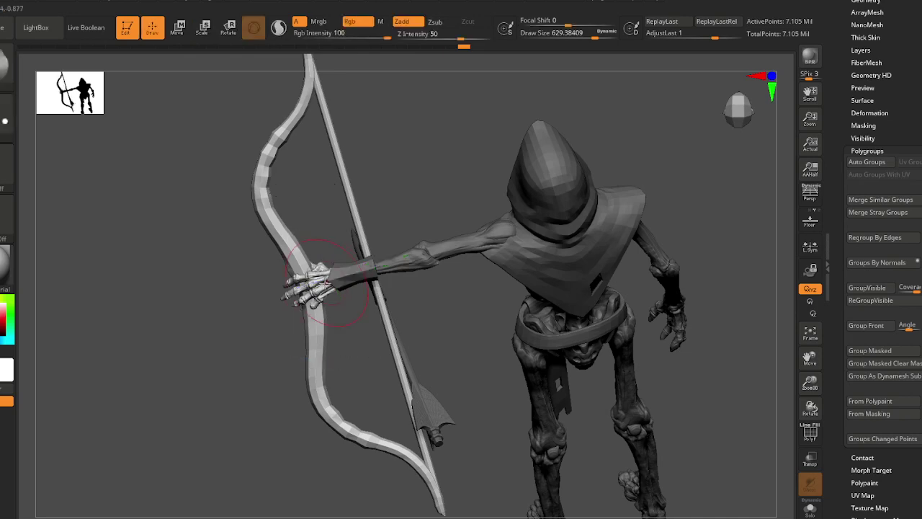
{"action": "left_click_drag", "start_coordinate": [350, 291], "coordinate": [353, 296], "text": "ctrl"}
- Mask the whole model except the left hand, the bow with its string, and the left forearm bracer
{"action": "mouse_move", "coordinate": [346, 290]}
{"action": "right_mouse_down", "text": "ctrl"}
{"action": "mouse_move", "coordinate": [324, 221]}
{"action": "mouse_move", "coordinate": [343, 288]}
{"action": "mouse_move", "coordinate": [334, 331]}
{"action": "right_mouse_up", "text": "ctrl"}
{"action": "right_click_drag", "start_coordinate": [331, 241], "coordinate": [265, 253], "text": "ctrl"}
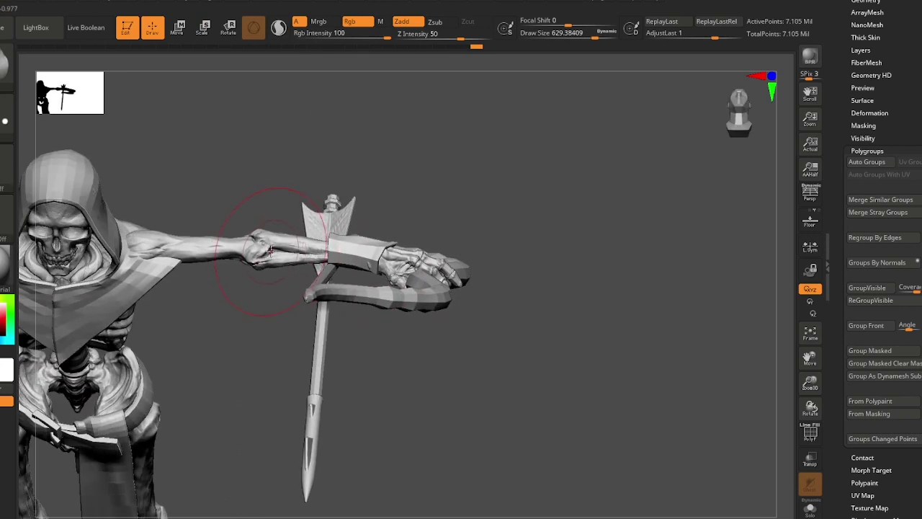
{"action": "left_click", "coordinate": [275, 246], "text": "ctrl+shift"}
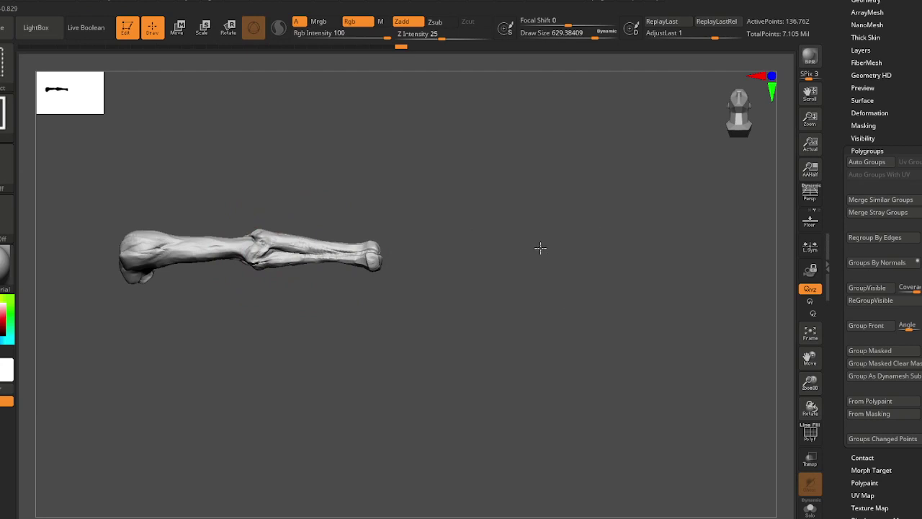
{"action": "left_click", "coordinate": [541, 248], "text": "ctrl+shift"}
{"action": "left_click", "coordinate": [420, 257], "text": "ctrl+shift"}
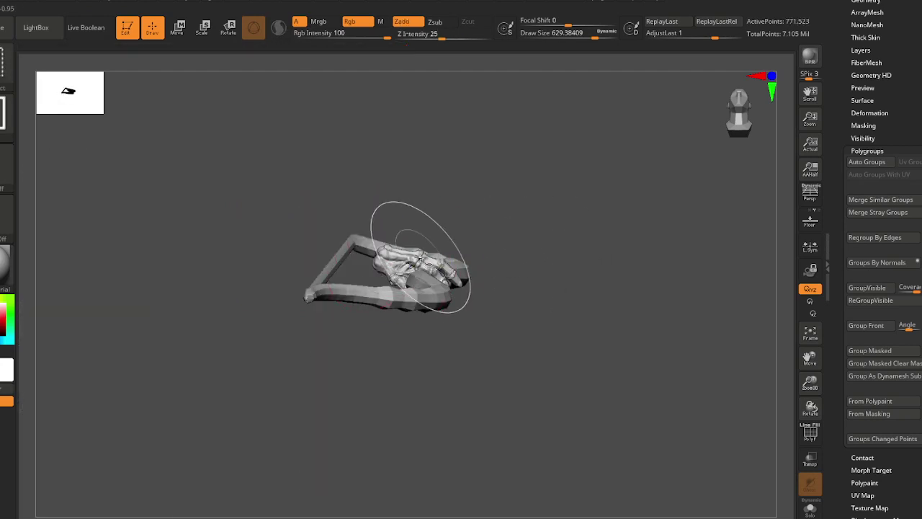
{"action": "left_click", "coordinate": [392, 253], "text": "ctrl+shift"}
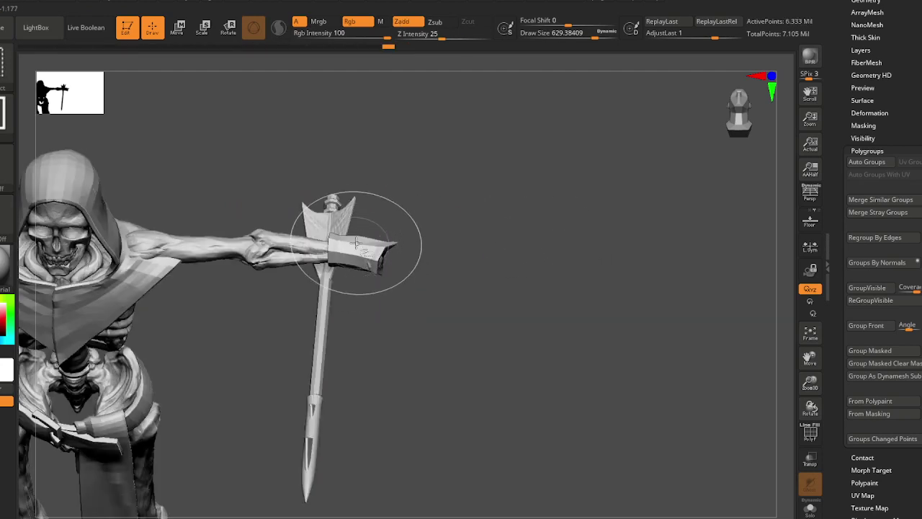
{"action": "left_click", "coordinate": [520, 231], "text": "ctrl"}
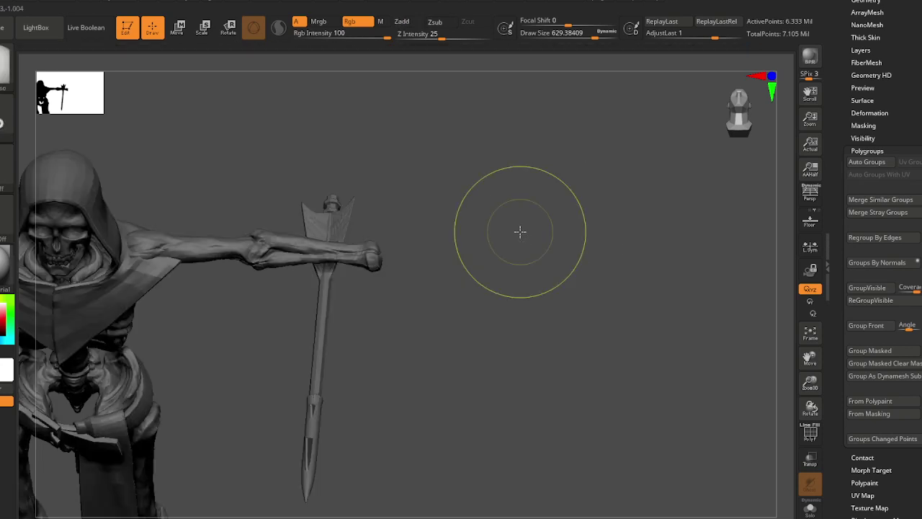
{"action": "left_click", "coordinate": [520, 231], "text": "ctrl+shift"}
- Shift the left hand, bow and bracer to line up with the end of the forearm bones, and clear the mask
{"action": "key", "text": "e"}
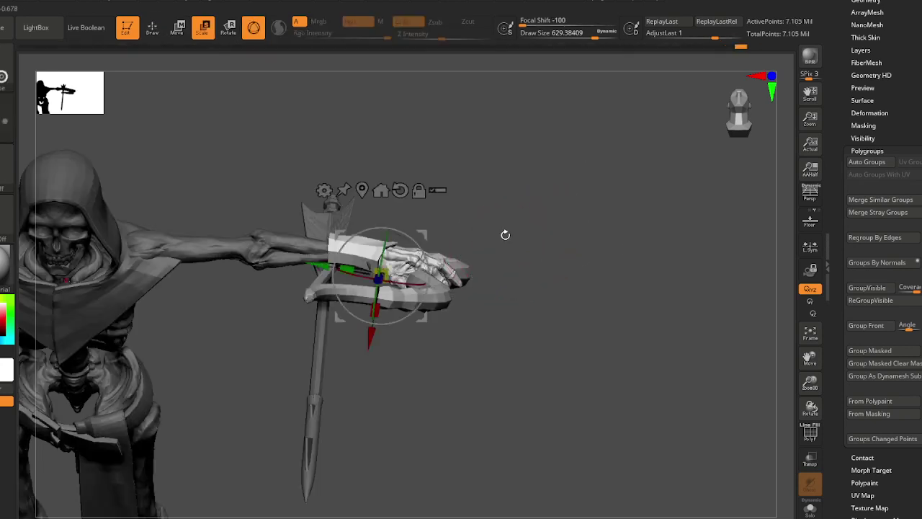
{"action": "left_click_drag", "start_coordinate": [422, 235], "coordinate": [413, 222]}
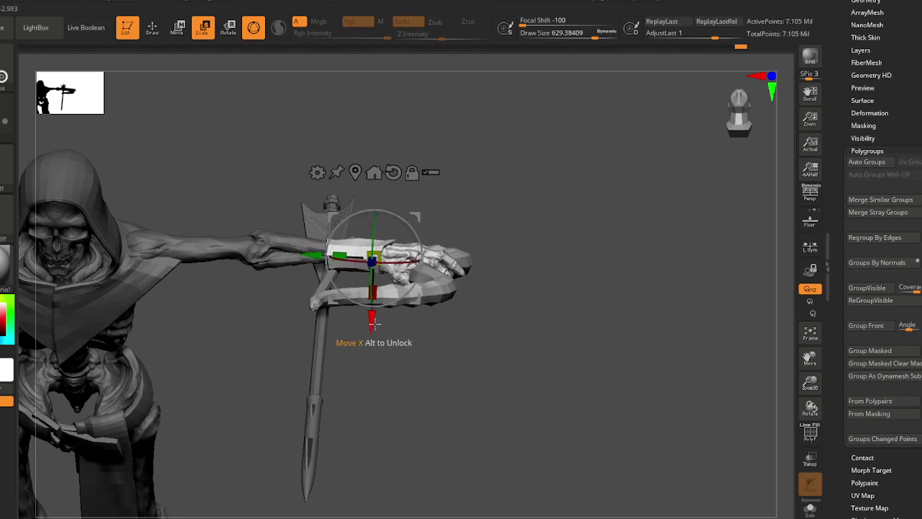
{"action": "left_click_drag", "start_coordinate": [373, 324], "coordinate": [373, 319]}
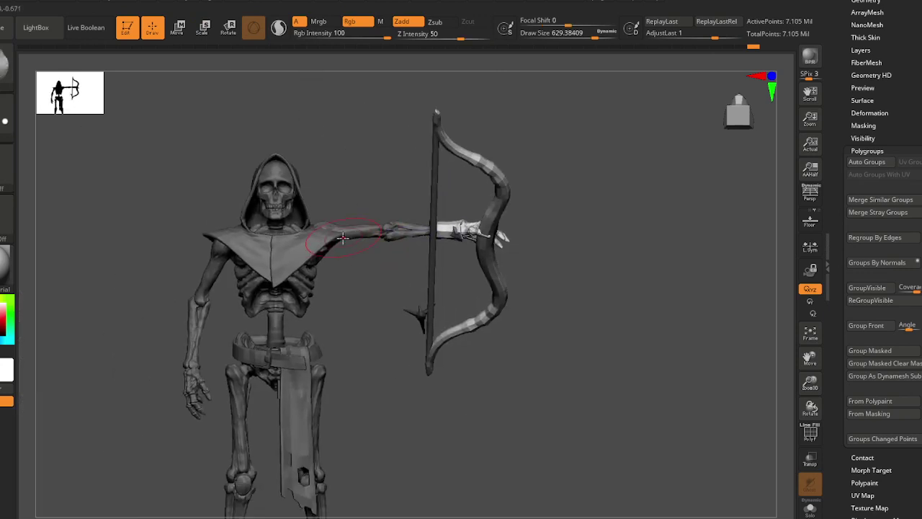
{"action": "key", "text": "ctrl+i"}
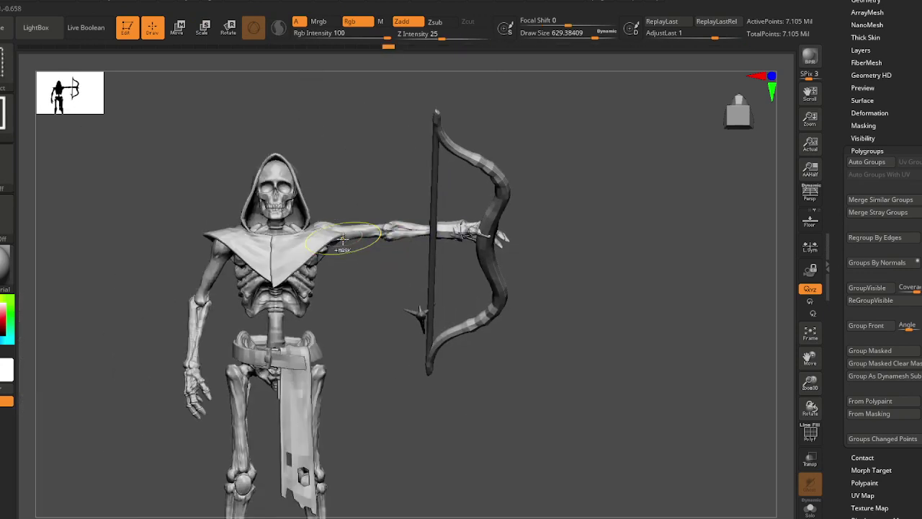
- Isolate the arrow from above and mask the rest of the model so only the arrow can be transformed
{"action": "left_click_drag", "start_coordinate": [370, 230], "coordinate": [402, 314]}
{"action": "left_click", "coordinate": [401, 274], "text": "ctrl+shift"}
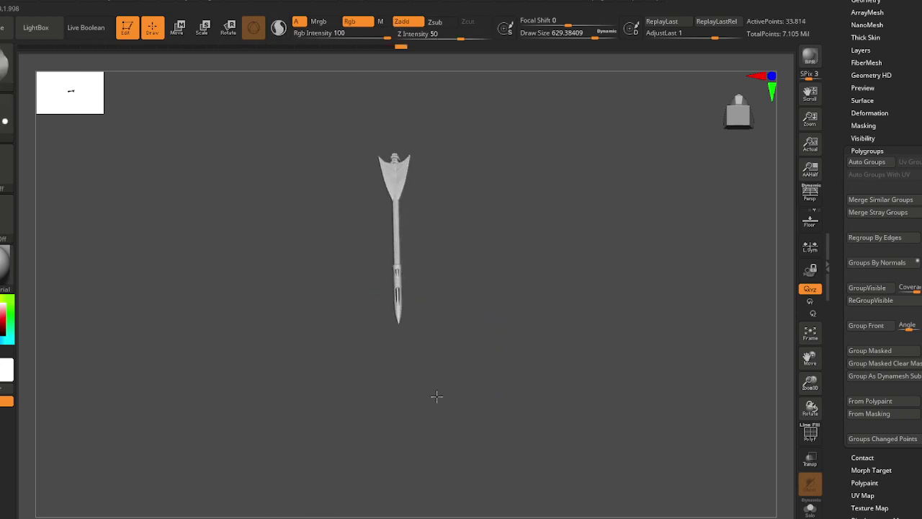
{"action": "left_click_drag", "start_coordinate": [437, 396], "coordinate": [439, 406]}
{"action": "left_click", "coordinate": [488, 324], "text": "ctrl"}
{"action": "left_click", "coordinate": [508, 369], "text": "ctrl+shift"}
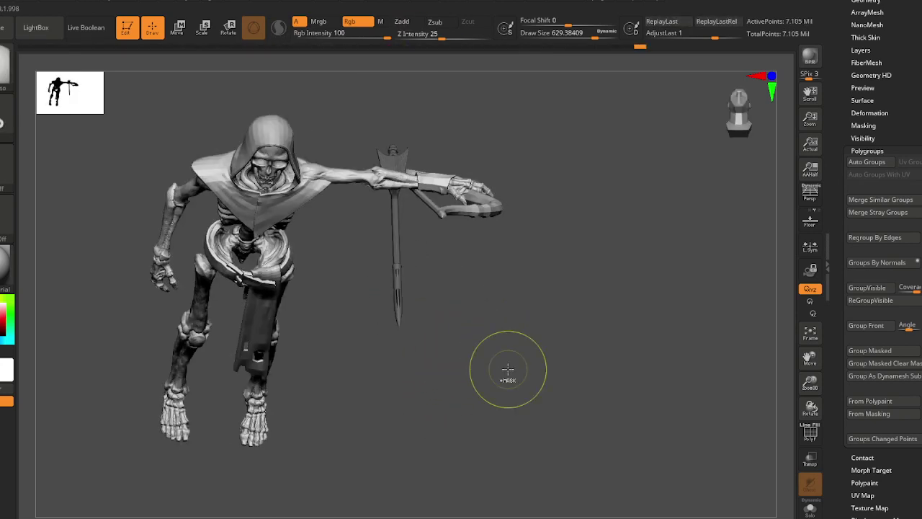
{"action": "left_click_drag", "start_coordinate": [504, 371], "coordinate": [514, 377]}
- Place the gizmo on the arrow's shaft and rotate the arrow from the top view until it runs parallel to the outstretched arm
{"action": "key", "text": "w"}
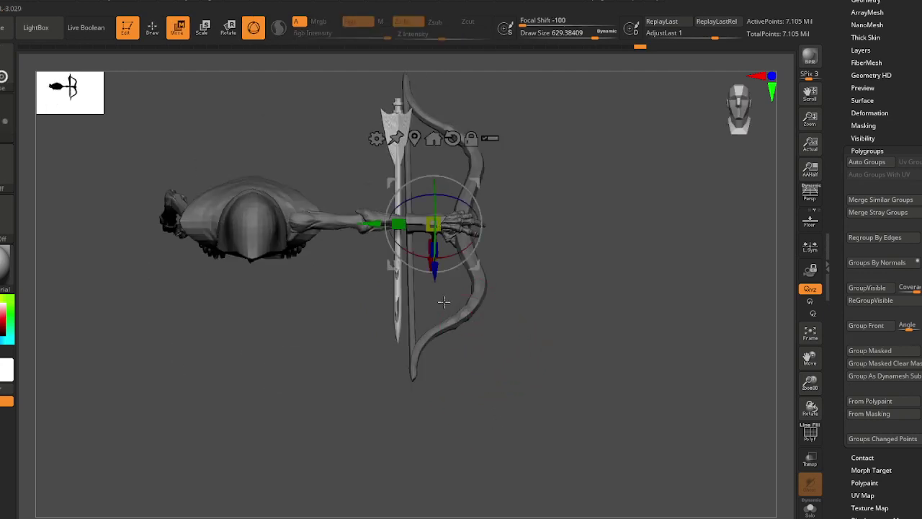
{"action": "left_click", "coordinate": [399, 291]}
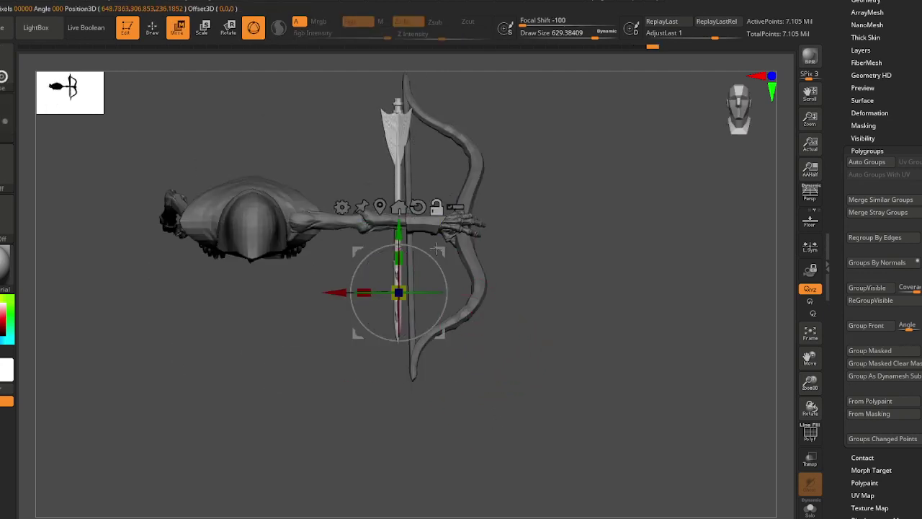
{"action": "left_click_drag", "start_coordinate": [446, 271], "coordinate": [359, 198]}
{"action": "left_click_drag", "start_coordinate": [473, 368], "coordinate": [493, 260]}
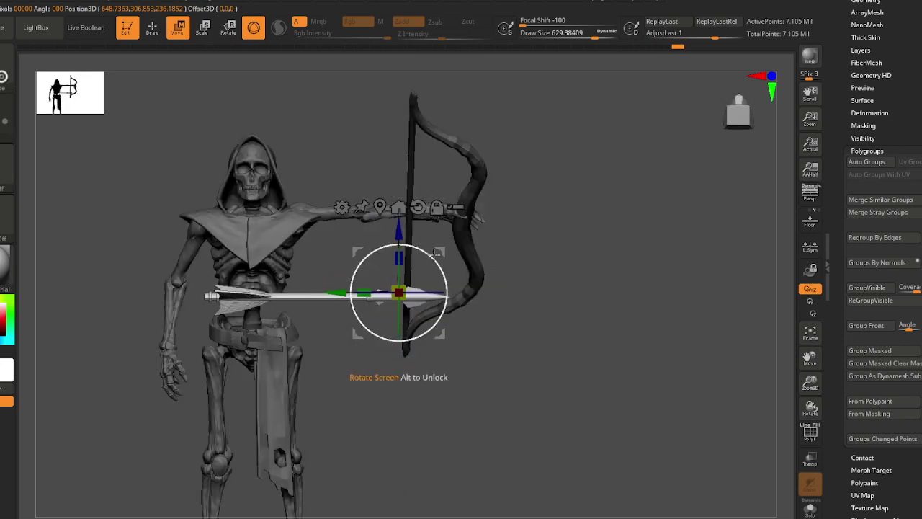
- Move the arrow up to the height of the left arm and line it up across the middle of the bow
{"action": "left_click_drag", "start_coordinate": [437, 252], "coordinate": [533, 166]}
{"action": "left_click_drag", "start_coordinate": [577, 232], "coordinate": [554, 274]}
{"action": "left_click_drag", "start_coordinate": [535, 169], "coordinate": [577, 172]}
{"action": "left_click_drag", "start_coordinate": [481, 303], "coordinate": [678, 258]}
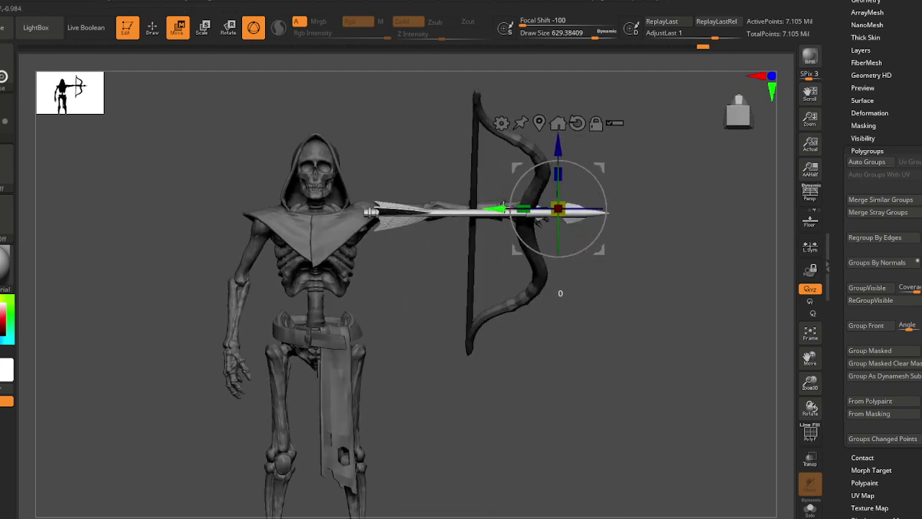
{"action": "left_click_drag", "start_coordinate": [504, 207], "coordinate": [445, 221]}
- Move the arrow away from the archer, parking it low beyond the bow side, and clear the mask from the model
{"action": "left_click_drag", "start_coordinate": [591, 346], "coordinate": [523, 262], "text": "alt"}
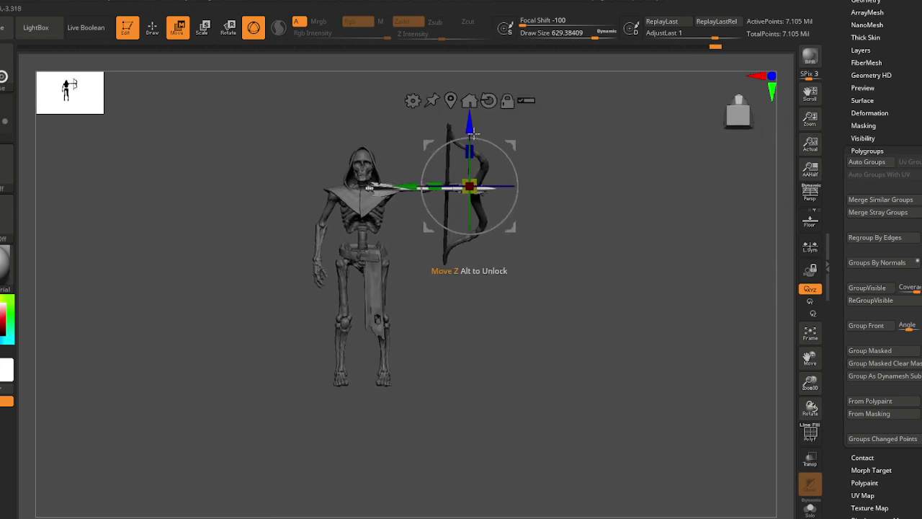
{"action": "left_click_drag", "start_coordinate": [502, 149], "coordinate": [517, 200]}
{"action": "mouse_move", "coordinate": [536, 314]}
{"action": "left_mouse_down"}
{"action": "mouse_move", "coordinate": [615, 358]}
{"action": "mouse_move", "coordinate": [574, 361]}
{"action": "mouse_move", "coordinate": [681, 324]}
{"action": "left_mouse_up"}
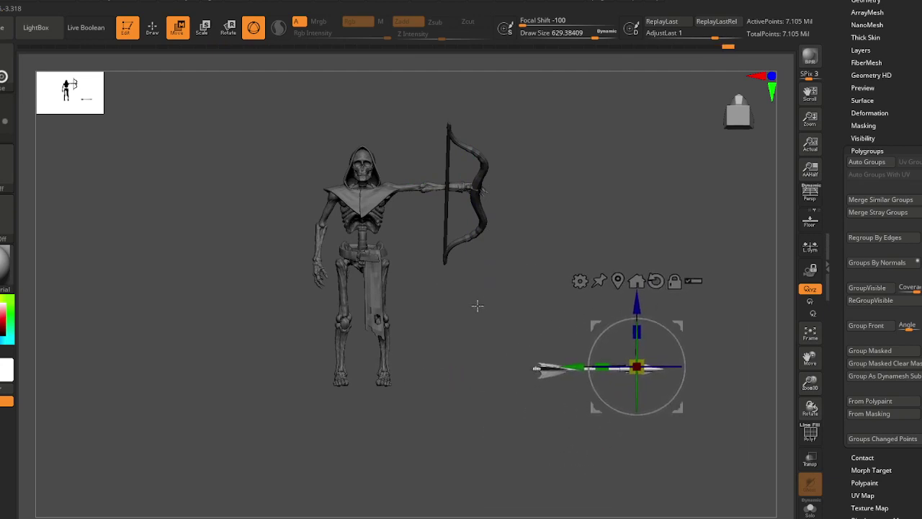
{"action": "key", "text": "q"}
{"action": "right_click_drag", "start_coordinate": [425, 252], "coordinate": [487, 425], "text": "ctrl"}
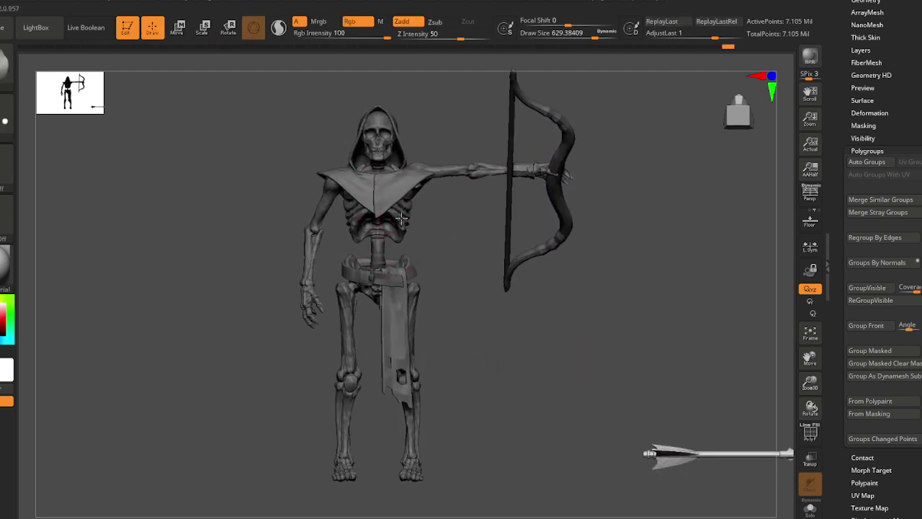
{"action": "right_click_drag", "start_coordinate": [387, 245], "coordinate": [458, 206], "text": "alt"}
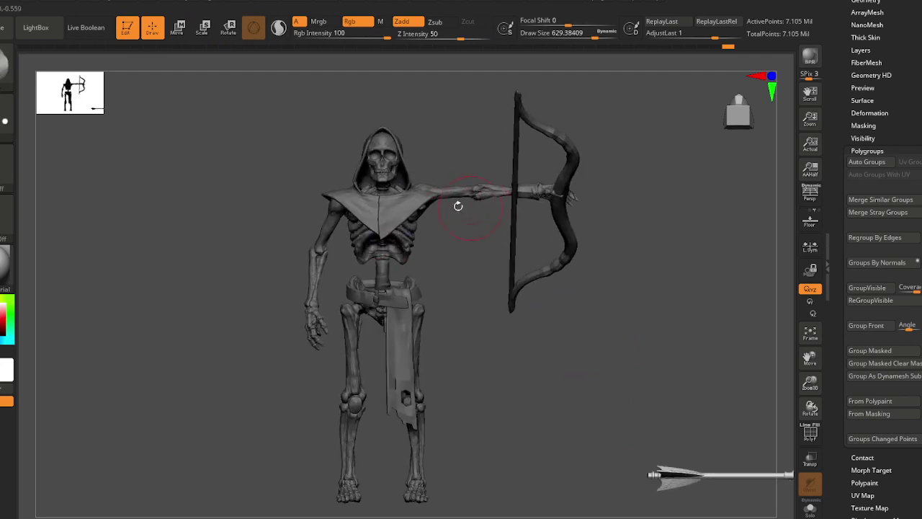
{"action": "right_click_drag", "start_coordinate": [367, 234], "coordinate": [356, 245]}
{"action": "mouse_move", "coordinate": [395, 281]}
{"action": "right_mouse_down"}
{"action": "mouse_move", "coordinate": [353, 220]}
{"action": "mouse_move", "coordinate": [390, 278]}
{"action": "right_mouse_up"}
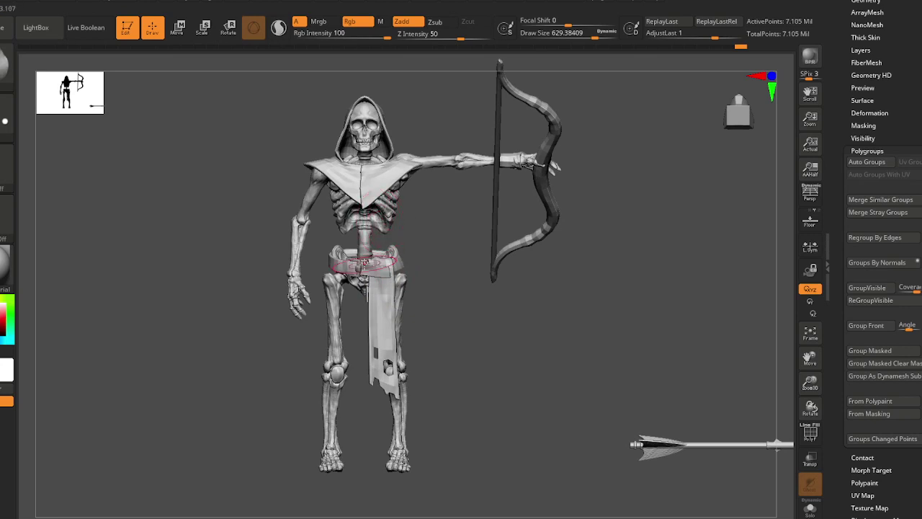
{"action": "right_click_drag", "start_coordinate": [375, 248], "coordinate": [380, 224]}
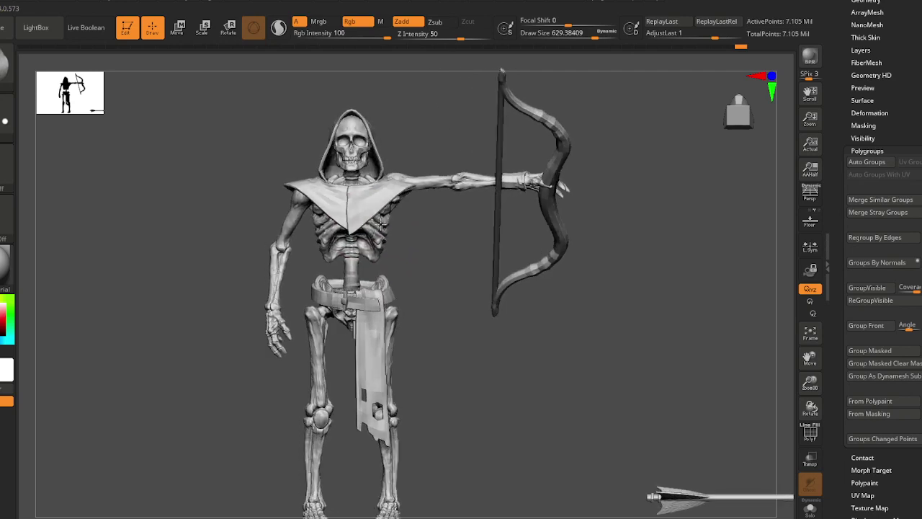
- Mask the whole model except the extended left arm, its bracer, the hand and the bow
{"action": "right_click_drag", "start_coordinate": [478, 197], "coordinate": [474, 265]}
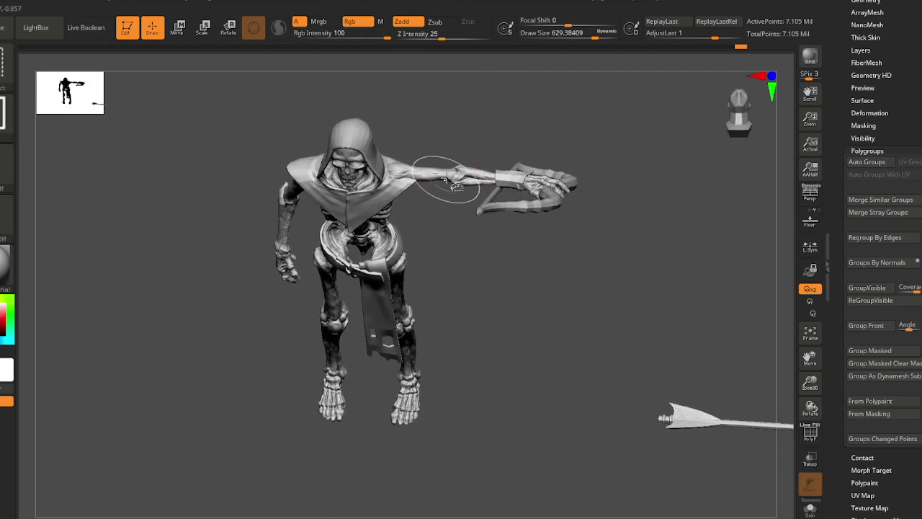
{"action": "left_click", "coordinate": [447, 182], "text": "ctrl+shift"}
{"action": "left_click", "coordinate": [587, 201], "text": "ctrl+shift"}
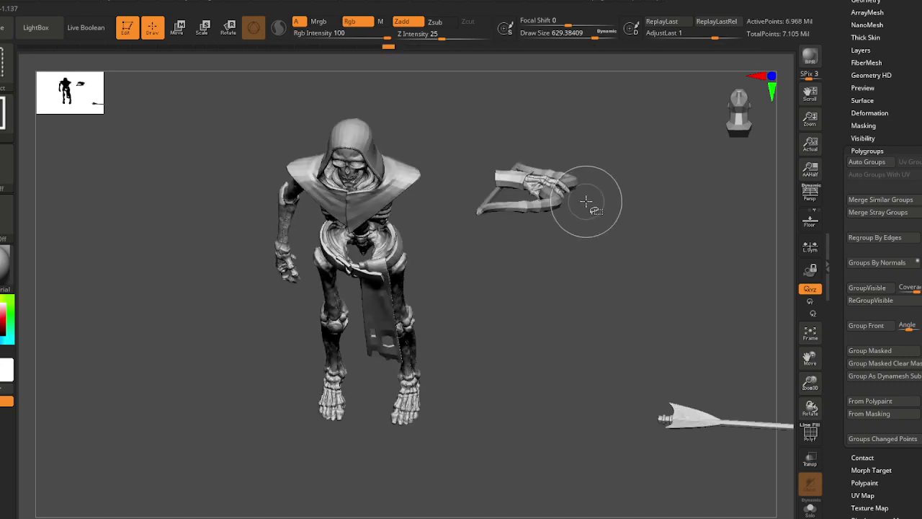
{"action": "left_click", "coordinate": [531, 188], "text": "ctrl+shift"}
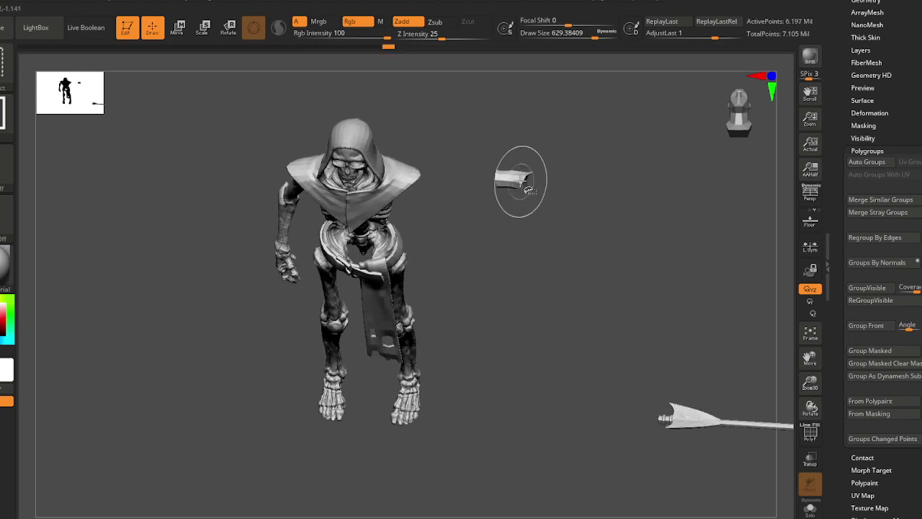
{"action": "left_click_drag", "start_coordinate": [520, 319], "coordinate": [530, 319], "text": "ctrl+shift"}
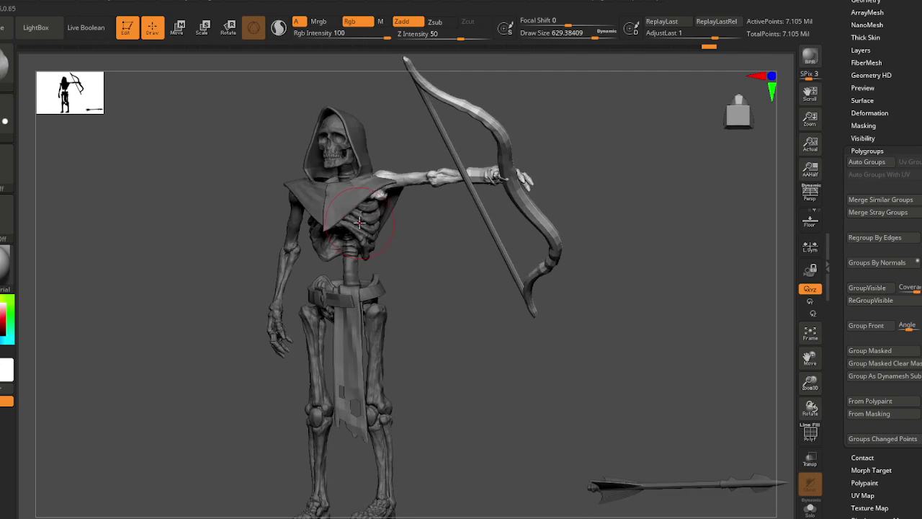
- Place the gizmo at the left shoulder and try tilting the arm and bow downward from the front
{"action": "key", "text": "e"}
{"action": "left_click", "coordinate": [374, 203]}
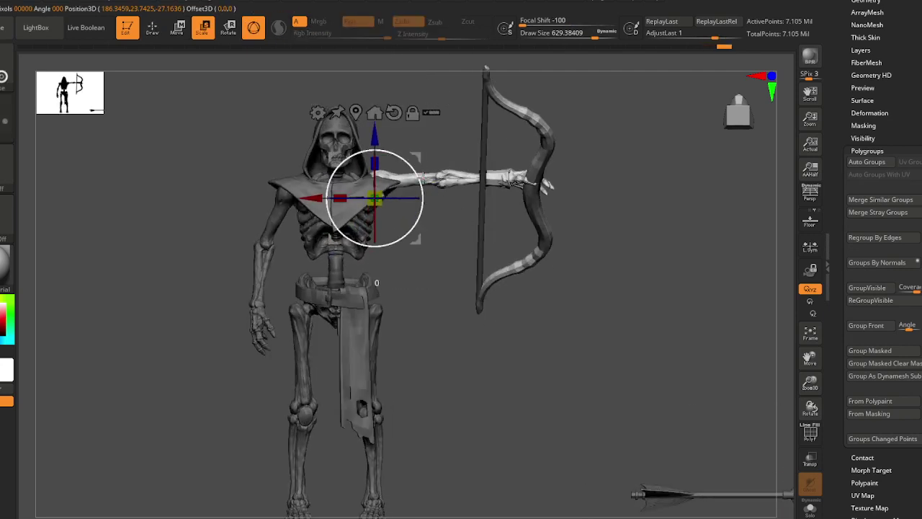
{"action": "left_click_drag", "start_coordinate": [423, 178], "coordinate": [426, 200]}
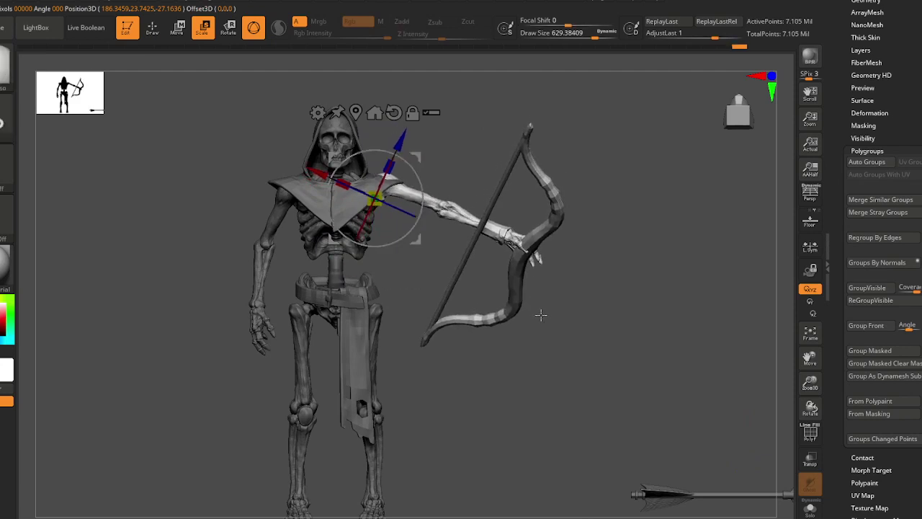
{"action": "key", "text": "ctrl+z"}
- Rotate the left arm and bow about the shoulder from a side view
{"action": "left_click_drag", "start_coordinate": [558, 301], "coordinate": [512, 304]}
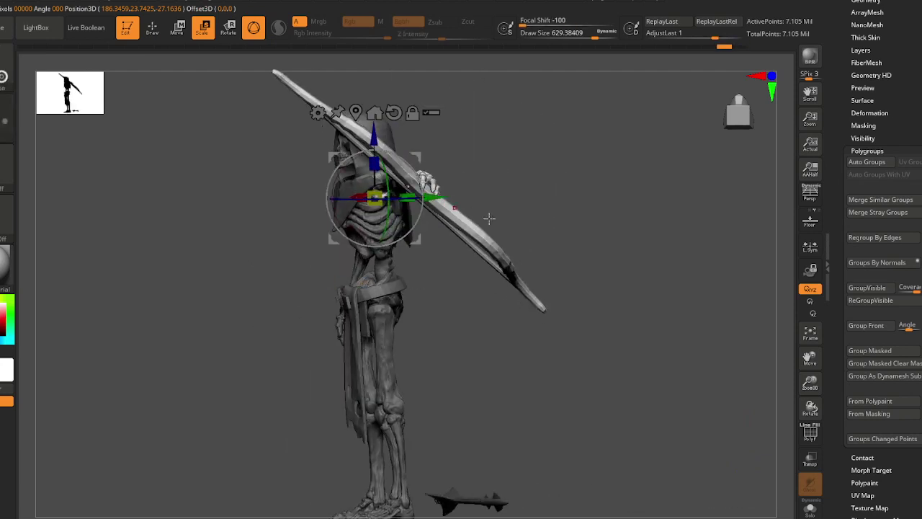
{"action": "left_click_drag", "start_coordinate": [489, 218], "coordinate": [531, 218]}
{"action": "left_click_drag", "start_coordinate": [407, 197], "coordinate": [410, 161]}
{"action": "key", "text": "q"}
{"action": "left_click_drag", "start_coordinate": [374, 234], "coordinate": [383, 328], "text": "ctrl"}
{"action": "right_click_drag", "start_coordinate": [384, 328], "coordinate": [391, 401]}
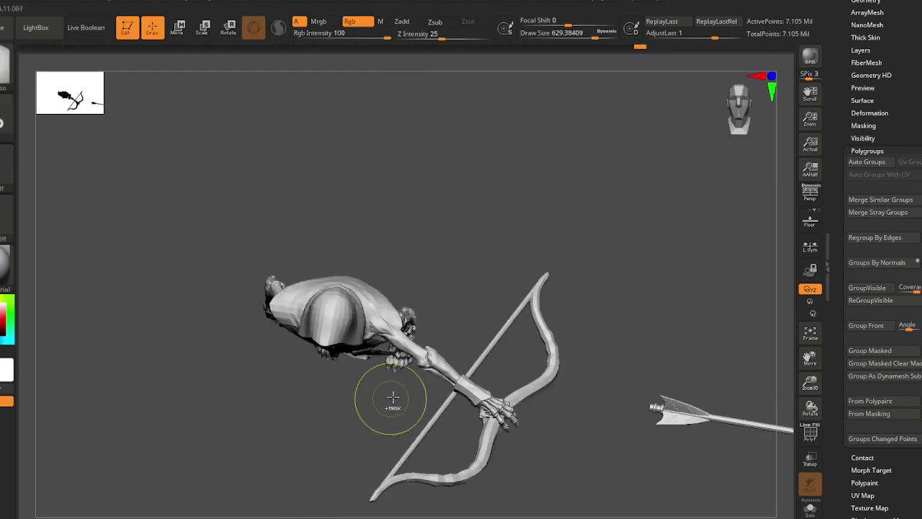
- Shift the left arm and bow slightly forward from a top view so the arm sits better at the shoulder
{"action": "key", "text": "w"}
{"action": "left_click", "coordinate": [389, 243]}
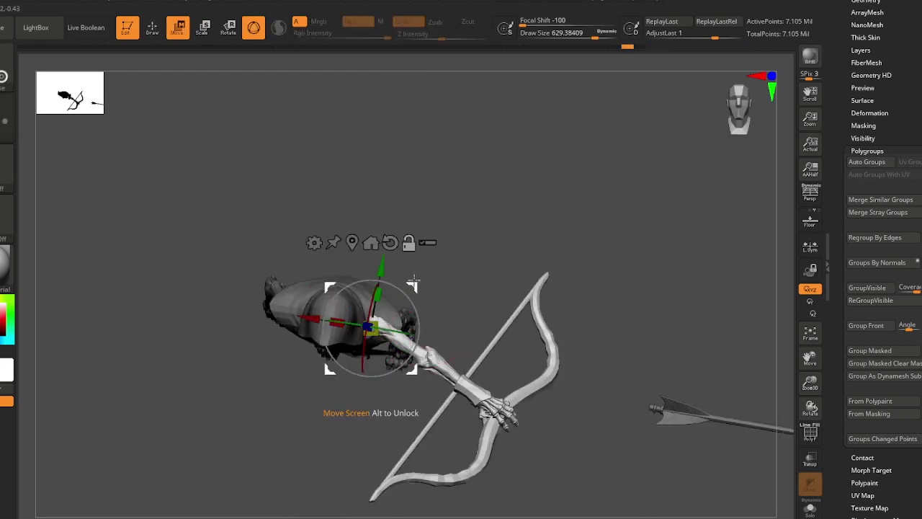
{"action": "left_click_drag", "start_coordinate": [414, 285], "coordinate": [414, 292]}
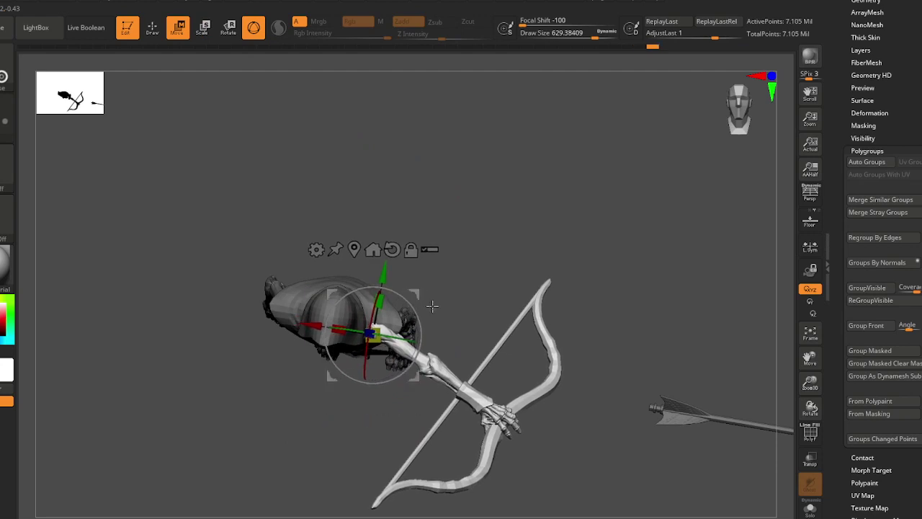
{"action": "key", "text": "q"}
{"action": "mouse_move", "coordinate": [414, 292]}
{"action": "right_mouse_down"}
{"action": "mouse_move", "coordinate": [451, 305]}
{"action": "mouse_move", "coordinate": [440, 331]}
{"action": "mouse_move", "coordinate": [414, 345]}
{"action": "mouse_move", "coordinate": [444, 293]}
{"action": "mouse_move", "coordinate": [422, 288]}
{"action": "mouse_move", "coordinate": [332, 371]}
{"action": "mouse_move", "coordinate": [386, 312]}
{"action": "right_mouse_up"}
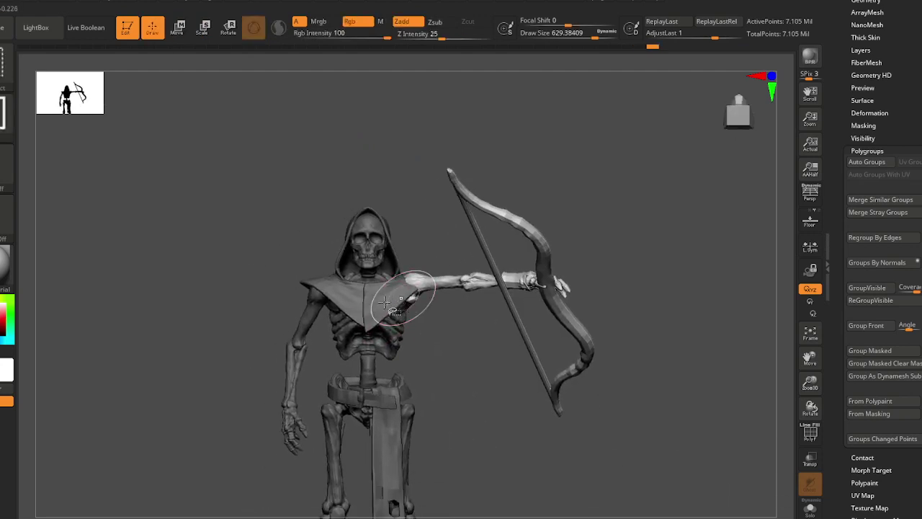
- Clear the arm mask and mask everything except the skull
{"action": "left_click_drag", "start_coordinate": [418, 296], "coordinate": [430, 314], "text": "ctrl"}
{"action": "right_click_drag", "start_coordinate": [410, 298], "coordinate": [358, 243], "text": "ctrl"}
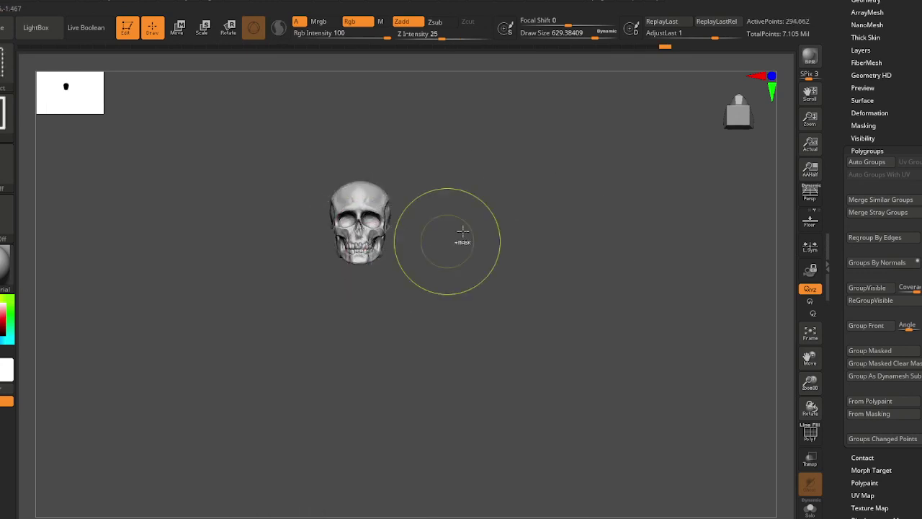
{"action": "left_click", "coordinate": [459, 226], "text": "ctrl+shift"}
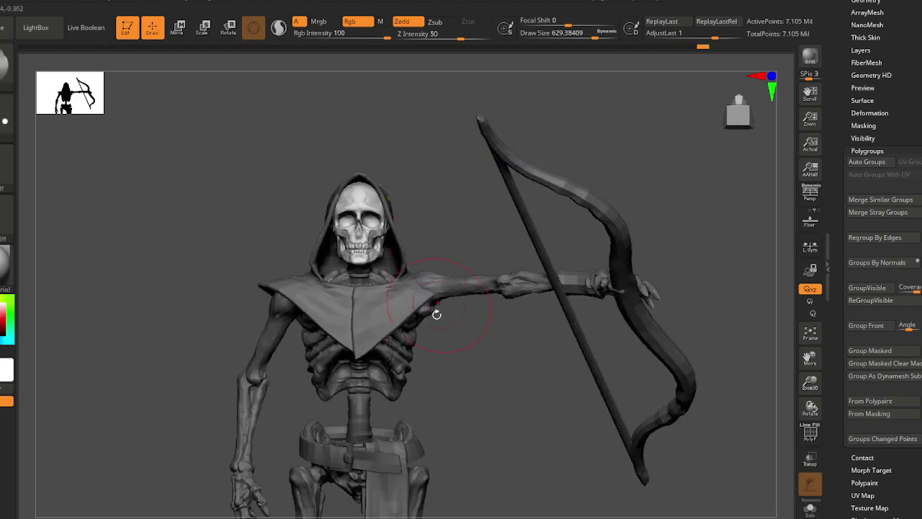
- Lower the gizmo to the base of the skull, turn the skull toward the bow, and clear the mask
{"action": "key", "text": "e"}
{"action": "left_click", "coordinate": [397, 228]}
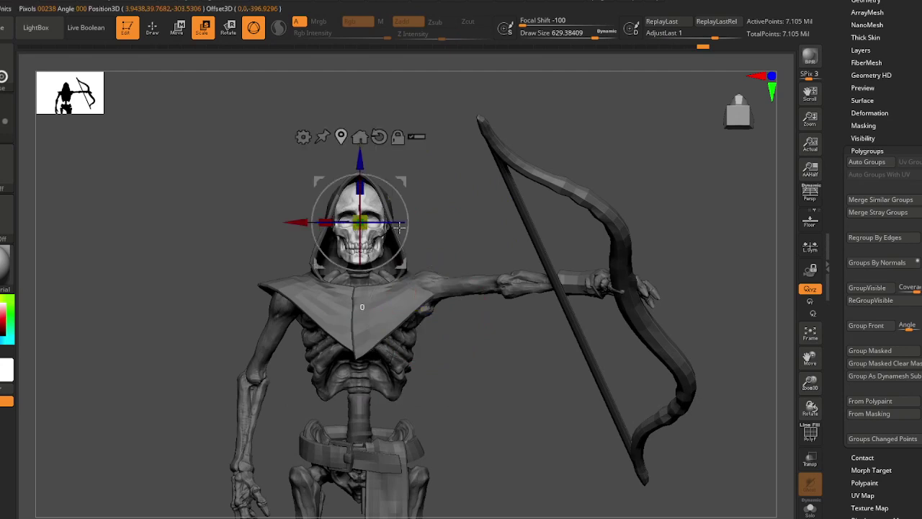
{"action": "left_click_drag", "start_coordinate": [360, 155], "coordinate": [360, 195], "text": "alt"}
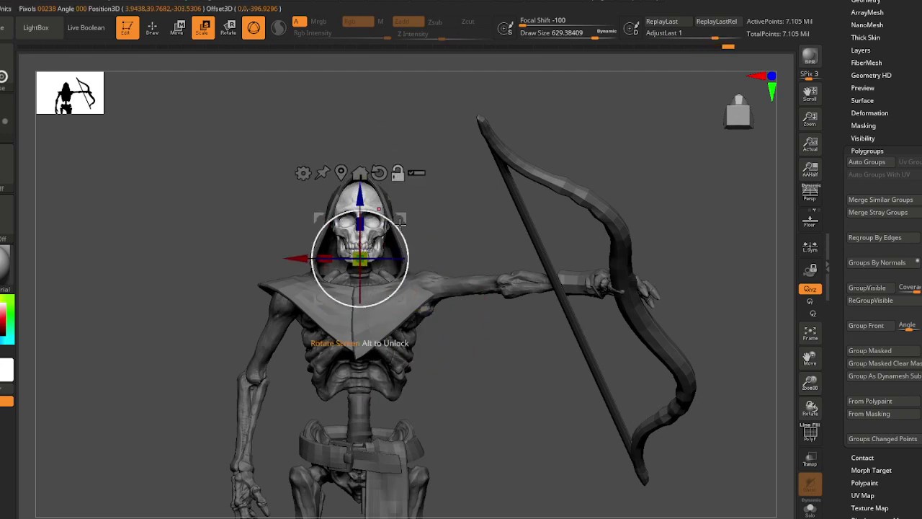
{"action": "left_click_drag", "start_coordinate": [400, 223], "coordinate": [403, 255]}
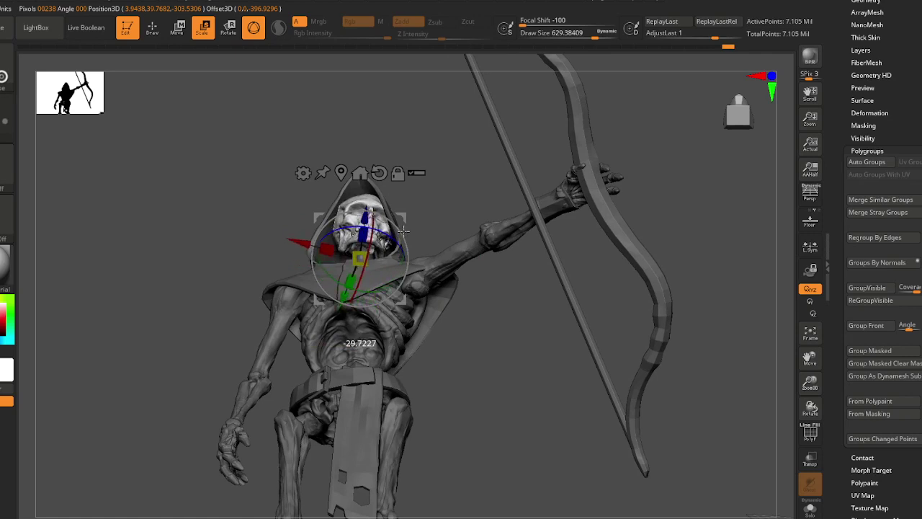
{"action": "left_click_drag", "start_coordinate": [469, 228], "coordinate": [469, 348]}
{"action": "key", "text": "q"}
{"action": "left_click_drag", "start_coordinate": [338, 291], "coordinate": [360, 306], "text": "ctrl"}
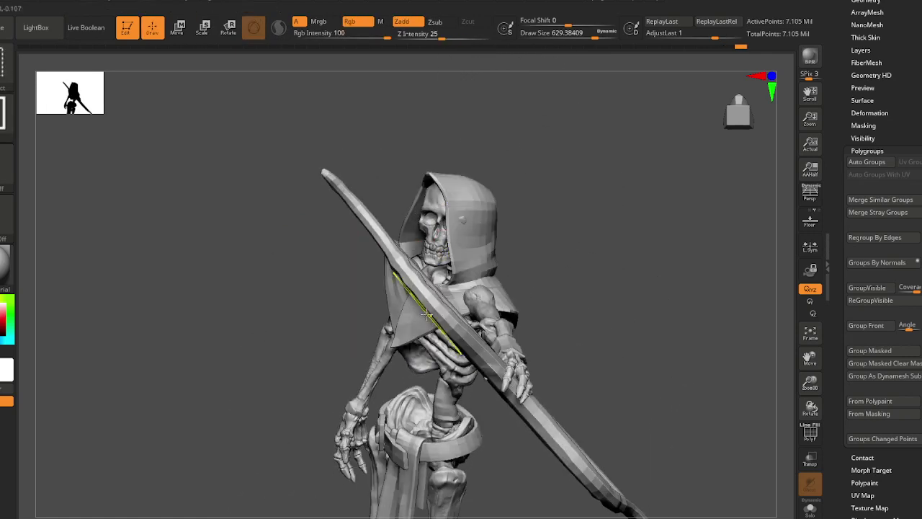
- Turn on perspective distortion and check the pose from above and from the front
{"action": "mouse_move", "coordinate": [422, 305]}
{"action": "right_mouse_down"}
{"action": "mouse_move", "coordinate": [353, 308]}
{"action": "mouse_move", "coordinate": [420, 321]}
{"action": "mouse_move", "coordinate": [427, 252]}
{"action": "mouse_move", "coordinate": [371, 391]}
{"action": "mouse_move", "coordinate": [381, 315]}
{"action": "mouse_move", "coordinate": [414, 292]}
{"action": "mouse_move", "coordinate": [481, 278]}
{"action": "right_mouse_up"}
{"action": "left_click", "coordinate": [810, 195]}
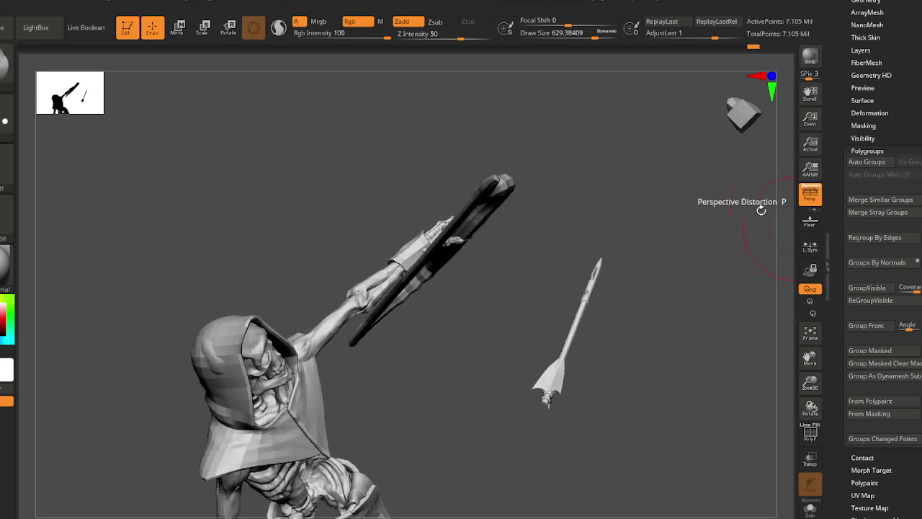
{"action": "right_click_drag", "start_coordinate": [403, 316], "coordinate": [401, 399]}
{"action": "right_click_drag", "start_coordinate": [433, 311], "coordinate": [403, 232]}
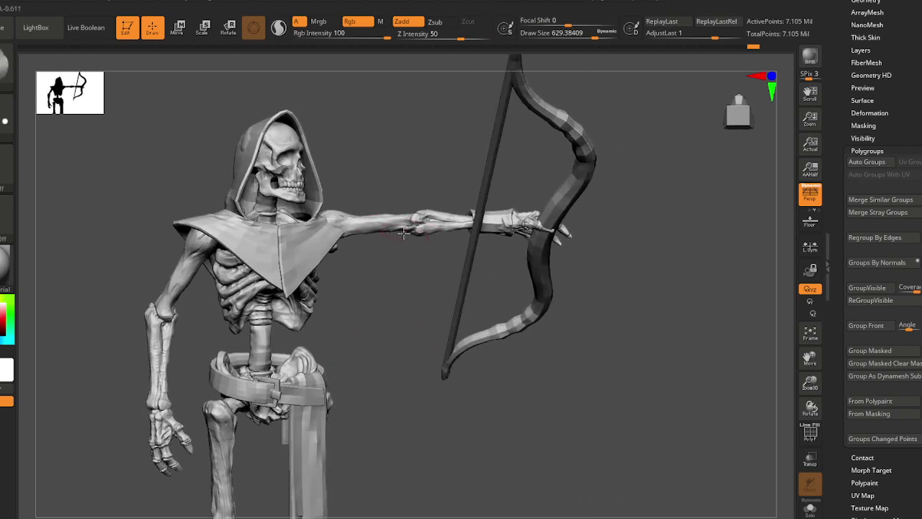
- Enlarge the brush to a draw size of 1000 and try pulling the left elbow downward
{"action": "key", "text": "s"}
{"action": "left_click_drag", "start_coordinate": [401, 278], "coordinate": [414, 279]}
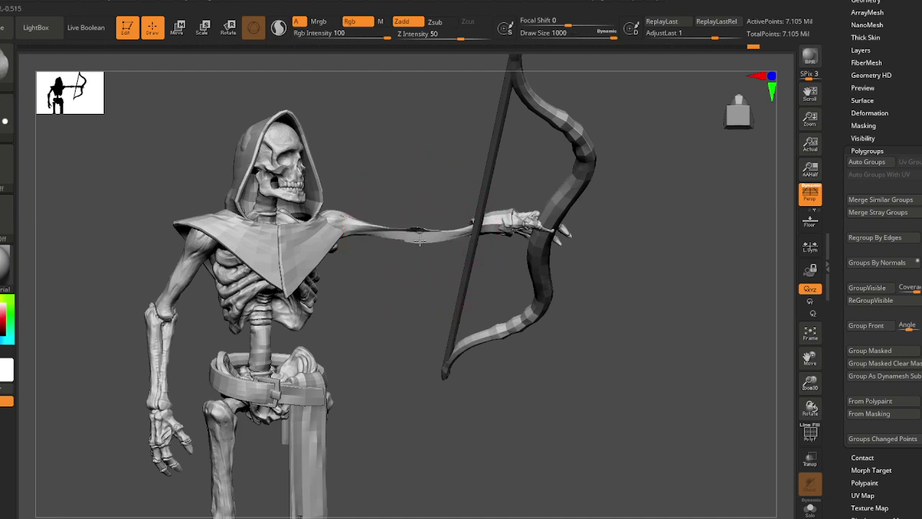
{"action": "key", "text": "ctrl+z"}
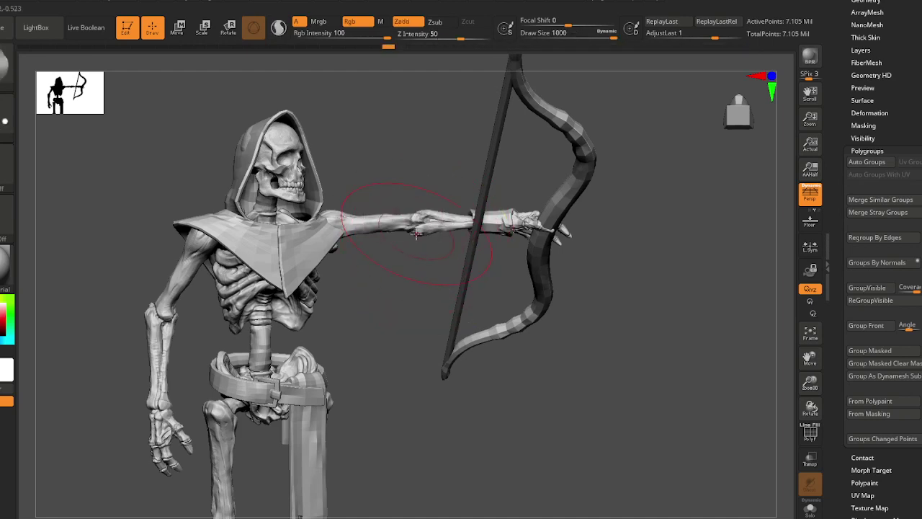
- Switch to the Move brush and nudge the left arm's elbow with the rest of the model masked
{"action": "key", "text": "b"}
{"action": "key", "text": "m"}
{"action": "key", "text": "v"}
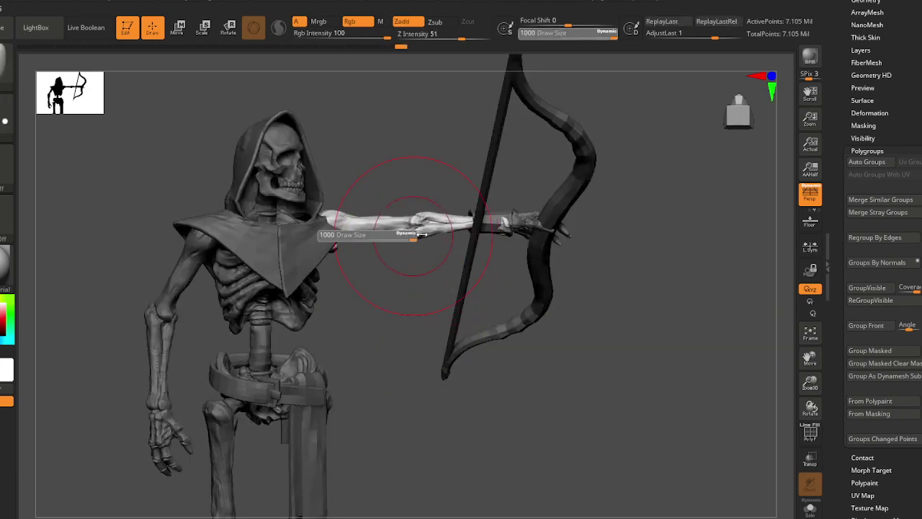
{"action": "left_click_drag", "start_coordinate": [419, 238], "coordinate": [418, 239]}
{"action": "mouse_move", "coordinate": [418, 240]}
{"action": "right_mouse_down"}
{"action": "mouse_move", "coordinate": [407, 286]}
{"action": "mouse_move", "coordinate": [426, 255]}
{"action": "mouse_move", "coordinate": [410, 252]}
{"action": "mouse_move", "coordinate": [410, 233]}
{"action": "mouse_move", "coordinate": [407, 245]}
{"action": "right_mouse_up"}
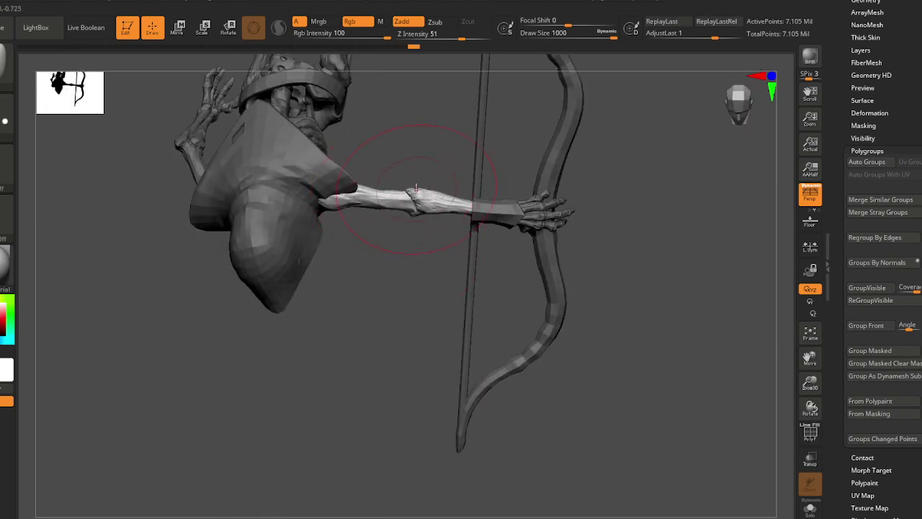
{"action": "mouse_move", "coordinate": [416, 187]}
{"action": "right_mouse_down"}
{"action": "mouse_move", "coordinate": [408, 171]}
{"action": "mouse_move", "coordinate": [416, 195]}
{"action": "right_mouse_up"}
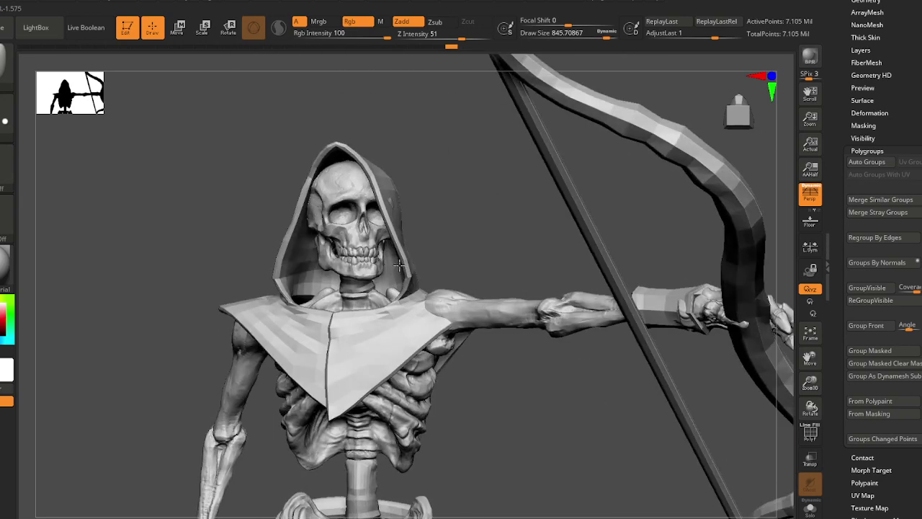
- Mask the body below the neck together with the skull, leaving only the hood free to transform
{"action": "key", "text": "ctrl"}
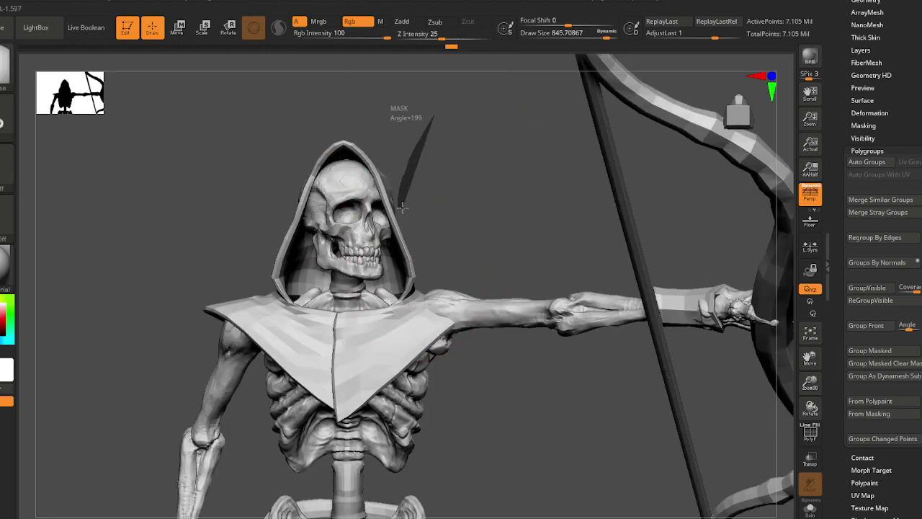
{"action": "left_click_drag", "start_coordinate": [402, 206], "coordinate": [432, 128], "text": "ctrl"}
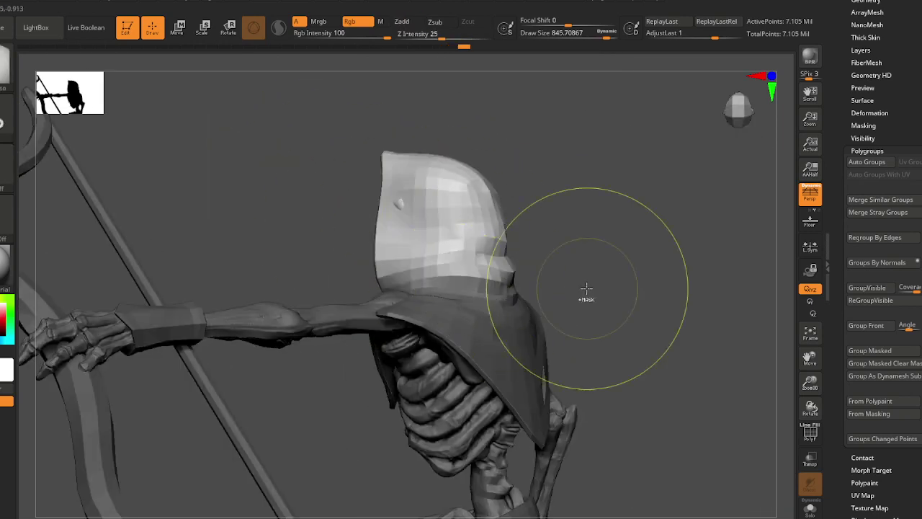
{"action": "right_click_drag", "start_coordinate": [346, 302], "coordinate": [467, 325]}
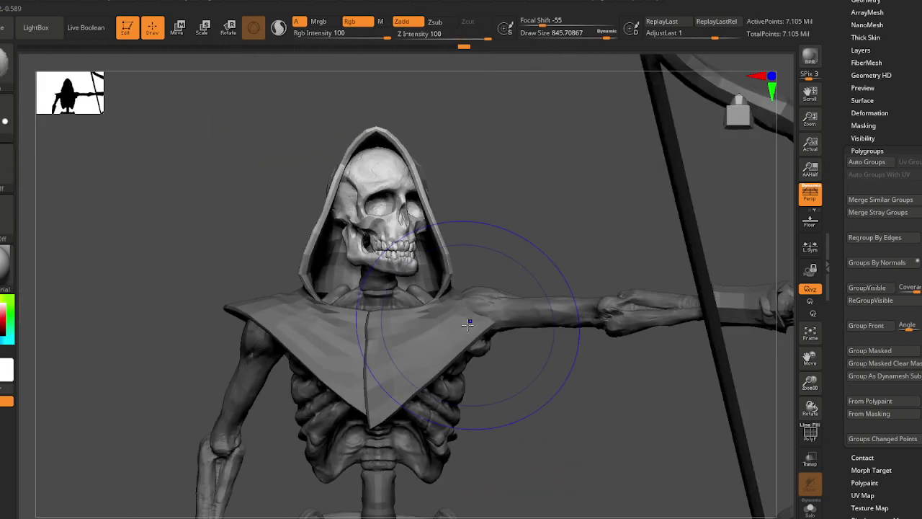
{"action": "key", "text": "e"}
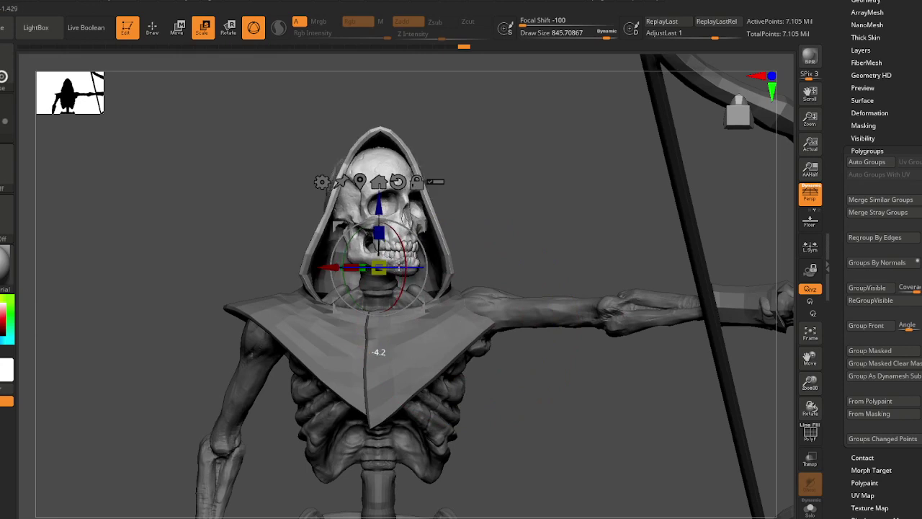
{"action": "key", "text": "q"}
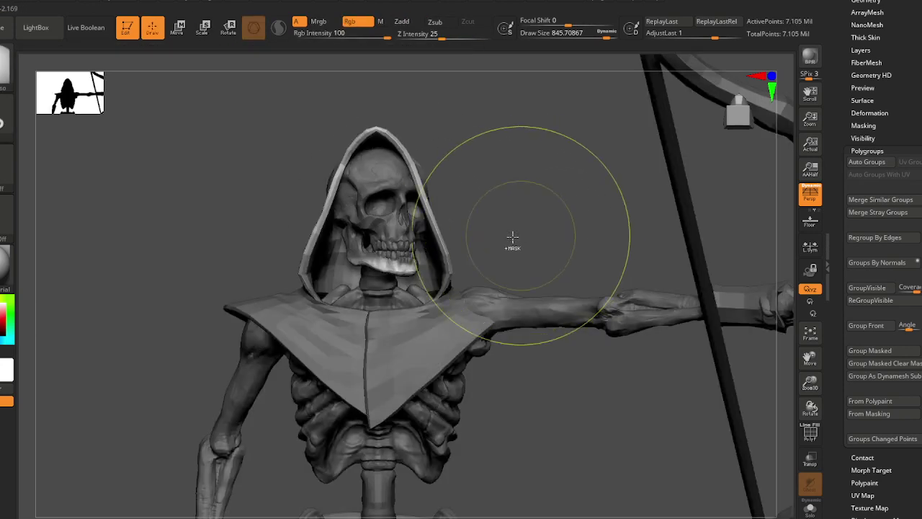
{"action": "key", "text": "ctrl+z"}
{"action": "mouse_move", "coordinate": [528, 187]}
{"action": "left_mouse_down", "text": "ctrl"}
{"action": "mouse_move", "coordinate": [527, 216]}
{"action": "mouse_move", "coordinate": [298, 135]}
{"action": "mouse_move", "coordinate": [382, 100]}
{"action": "left_mouse_up", "text": "ctrl"}
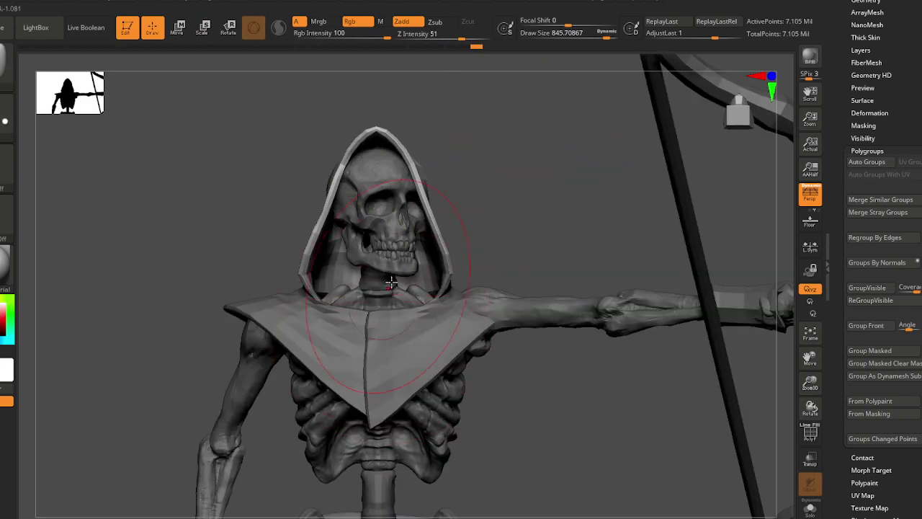
- Rotate the hood toward the bow by about 15.6 degrees so it follows the turned skull
{"action": "key", "text": "w"}
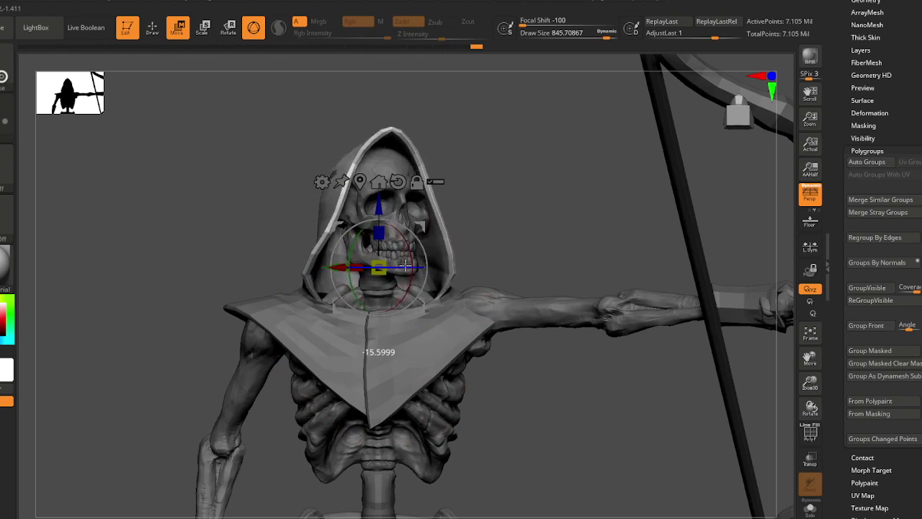
{"action": "key", "text": "q"}
{"action": "mouse_move", "coordinate": [462, 241]}
{"action": "right_mouse_down"}
{"action": "mouse_move", "coordinate": [407, 246]}
{"action": "mouse_move", "coordinate": [418, 317]}
{"action": "right_mouse_up"}
{"action": "right_click_drag", "start_coordinate": [418, 317], "coordinate": [423, 393], "text": "alt"}
- Reduce the draw size to about 533, adjust the hood's shape around the skull, and clear the mask
{"action": "key", "text": "s"}
{"action": "left_click_drag", "start_coordinate": [332, 236], "coordinate": [324, 235]}
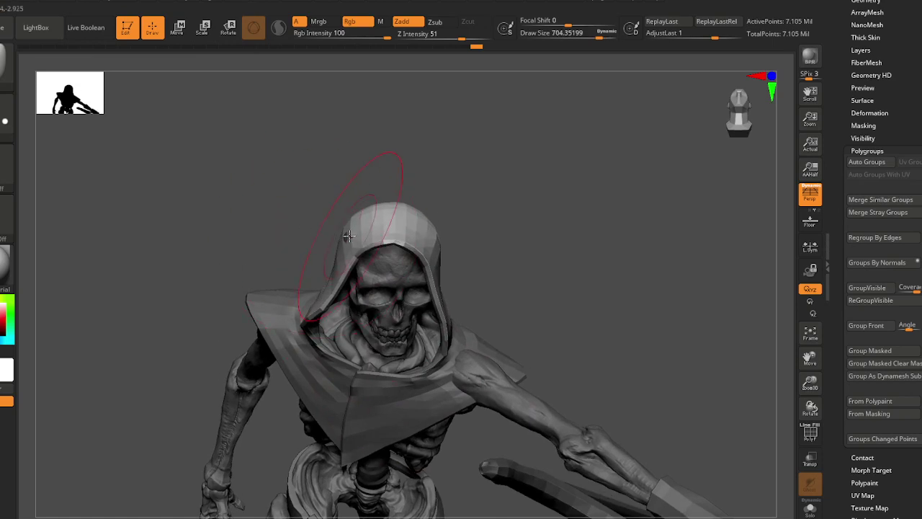
{"action": "mouse_move", "coordinate": [344, 235]}
{"action": "right_mouse_down"}
{"action": "mouse_move", "coordinate": [442, 258]}
{"action": "mouse_move", "coordinate": [380, 230]}
{"action": "mouse_move", "coordinate": [382, 220]}
{"action": "mouse_move", "coordinate": [420, 329]}
{"action": "mouse_move", "coordinate": [391, 282]}
{"action": "mouse_move", "coordinate": [394, 297]}
{"action": "mouse_move", "coordinate": [402, 291]}
{"action": "right_mouse_up"}
{"action": "key", "text": "s"}
{"action": "left_click_drag", "start_coordinate": [402, 291], "coordinate": [398, 291]}
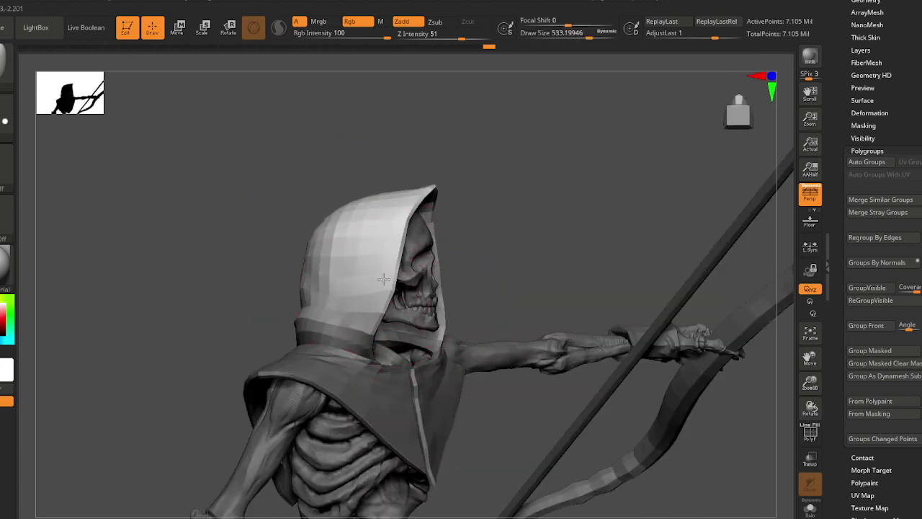
{"action": "right_click_drag", "start_coordinate": [386, 248], "coordinate": [400, 314]}
{"action": "left_click_drag", "start_coordinate": [303, 288], "coordinate": [313, 309], "text": "ctrl"}
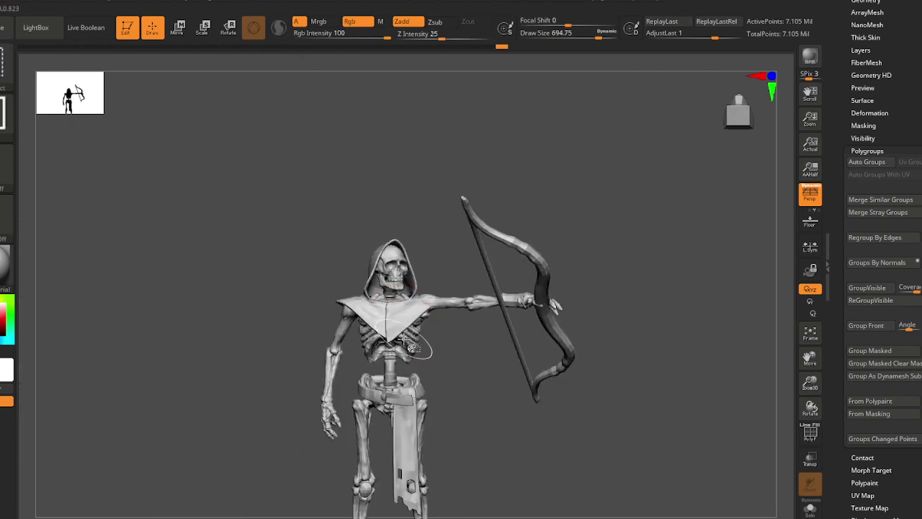
- Isolate the right arm's bones, mask them, show the whole model again, and extend the mask over the right hand
{"action": "mouse_move", "coordinate": [314, 317]}
{"action": "right_mouse_down", "text": "alt"}
{"action": "mouse_move", "coordinate": [321, 255]}
{"action": "mouse_move", "coordinate": [323, 313]}
{"action": "right_mouse_up", "text": "alt"}
{"action": "mouse_move", "coordinate": [323, 313]}
{"action": "right_mouse_down", "text": "alt"}
{"action": "mouse_move", "coordinate": [328, 278]}
{"action": "mouse_move", "coordinate": [338, 306]}
{"action": "right_mouse_up", "text": "alt"}
{"action": "left_click", "coordinate": [335, 291], "text": "ctrl+shift"}
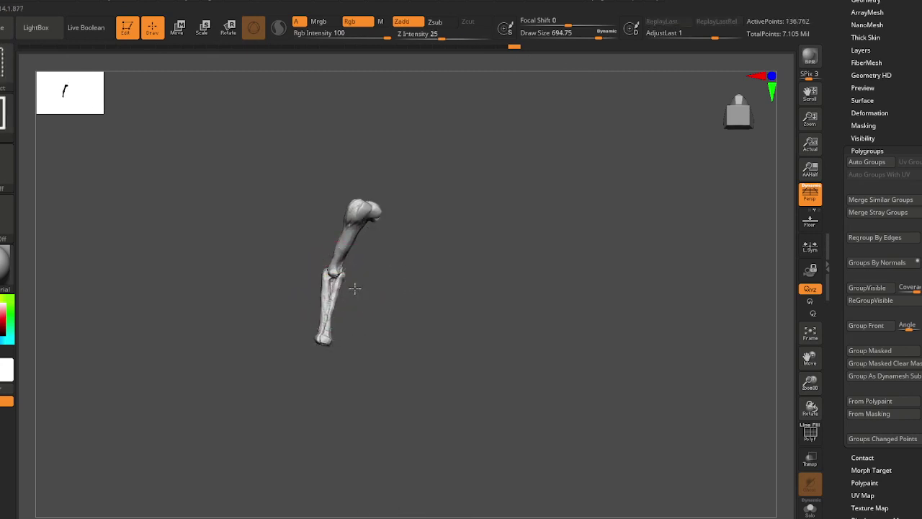
{"action": "left_click", "coordinate": [355, 288], "text": "ctrl+shift"}
{"action": "left_click", "coordinate": [340, 306], "text": "ctrl+shift"}
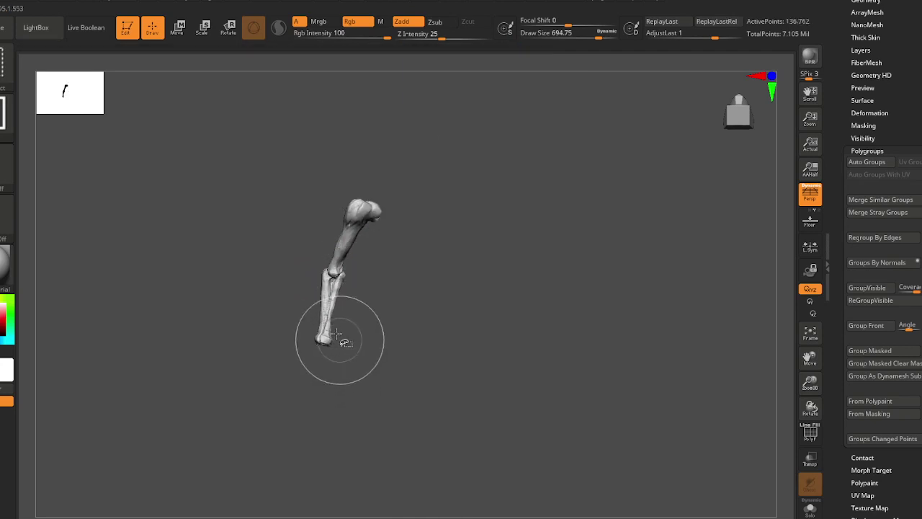
{"action": "left_click", "coordinate": [349, 361], "text": "ctrl+shift"}
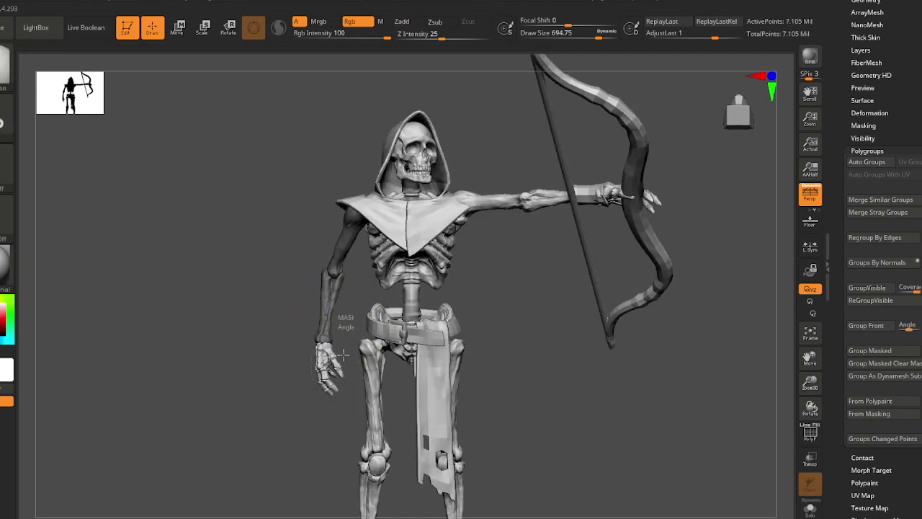
{"action": "mouse_move", "coordinate": [348, 411]}
{"action": "left_mouse_down", "text": "ctrl"}
{"action": "mouse_move", "coordinate": [285, 277]}
{"action": "mouse_move", "coordinate": [291, 269]}
{"action": "left_mouse_up", "text": "ctrl"}
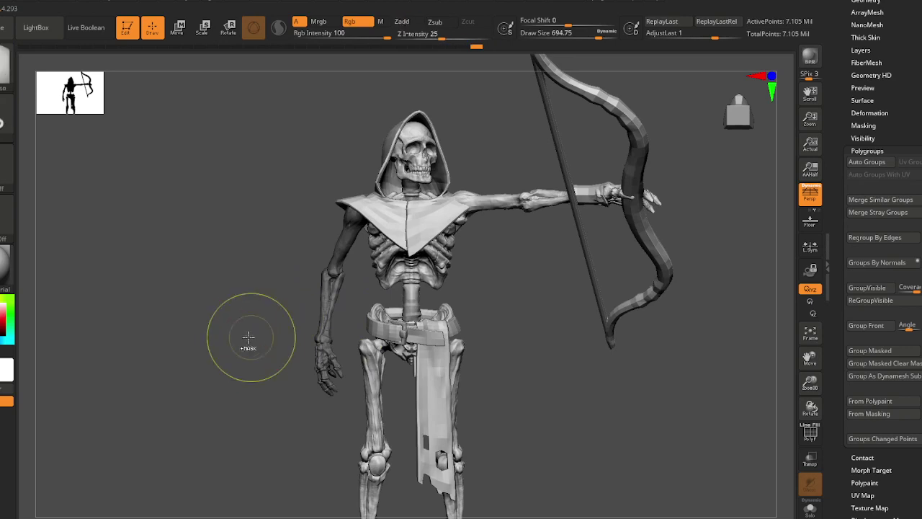
- Unmask the right upper arm above the elbow, then invert the mask so only the forearm and hand stay free
{"action": "mouse_move", "coordinate": [241, 336]}
{"action": "left_mouse_down"}
{"action": "mouse_move", "coordinate": [305, 329]}
{"action": "mouse_move", "coordinate": [324, 317]}
{"action": "mouse_move", "coordinate": [335, 298]}
{"action": "mouse_move", "coordinate": [309, 285]}
{"action": "left_mouse_up"}
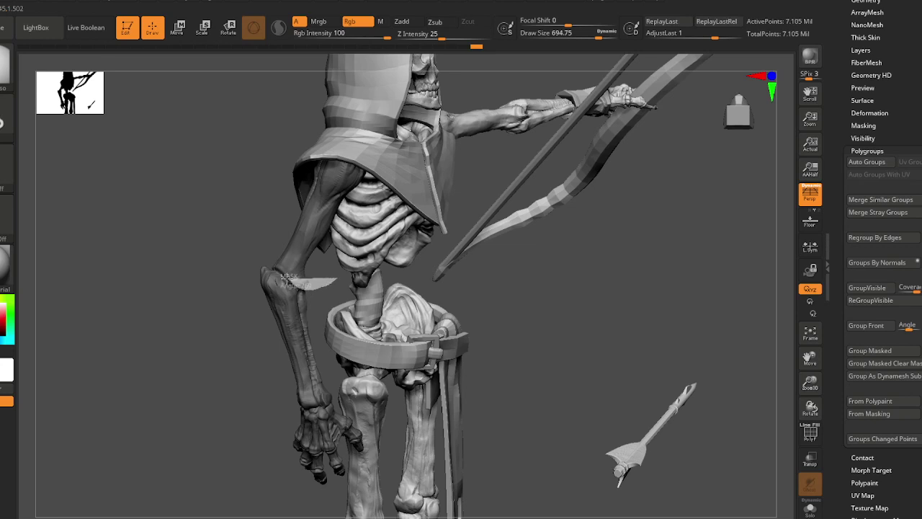
{"action": "mouse_move", "coordinate": [271, 269]}
{"action": "left_mouse_down", "text": "ctrl+alt"}
{"action": "mouse_move", "coordinate": [285, 124]}
{"action": "mouse_move", "coordinate": [630, 122]}
{"action": "mouse_move", "coordinate": [686, 308]}
{"action": "mouse_move", "coordinate": [654, 349]}
{"action": "left_mouse_up", "text": "ctrl+alt"}
{"action": "mouse_move", "coordinate": [280, 311]}
{"action": "right_mouse_down", "text": "alt"}
{"action": "mouse_move", "coordinate": [279, 281]}
{"action": "mouse_move", "coordinate": [292, 259]}
{"action": "right_mouse_up", "text": "alt"}
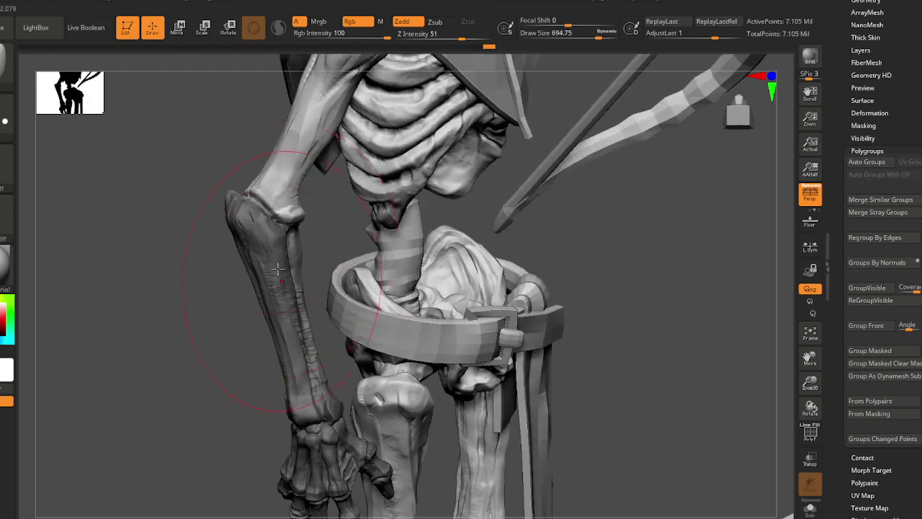
{"action": "left_click", "coordinate": [194, 269], "text": "ctrl"}
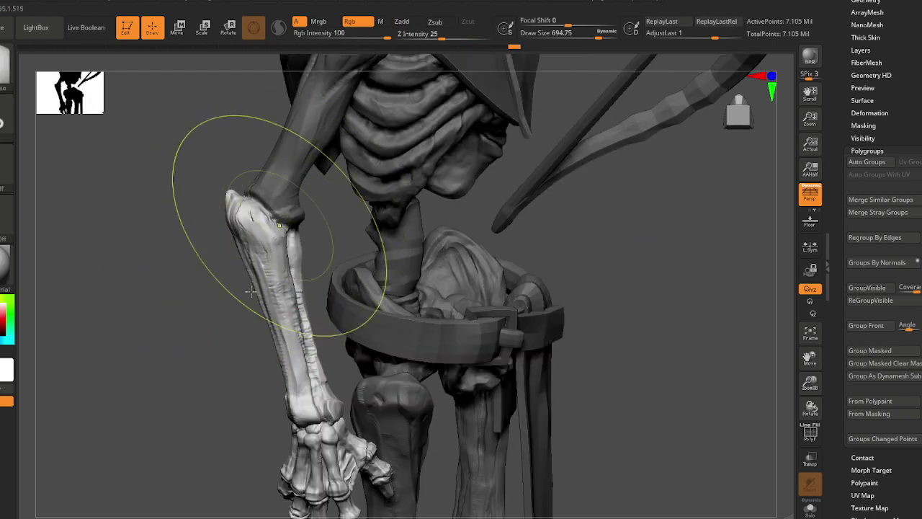
{"action": "left_click", "coordinate": [204, 295], "text": "ctrl"}
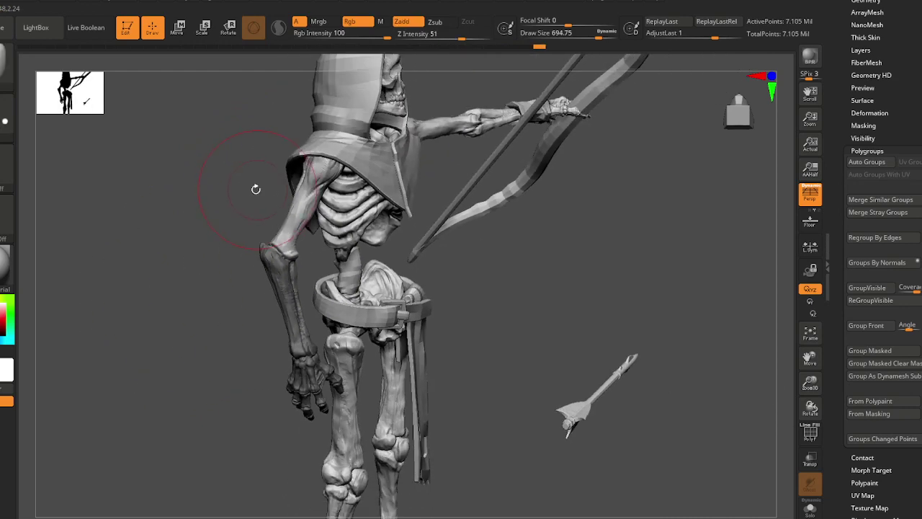
{"action": "left_click_drag", "start_coordinate": [255, 187], "coordinate": [224, 274]}
{"action": "right_click_drag", "start_coordinate": [224, 274], "coordinate": [484, 237]}
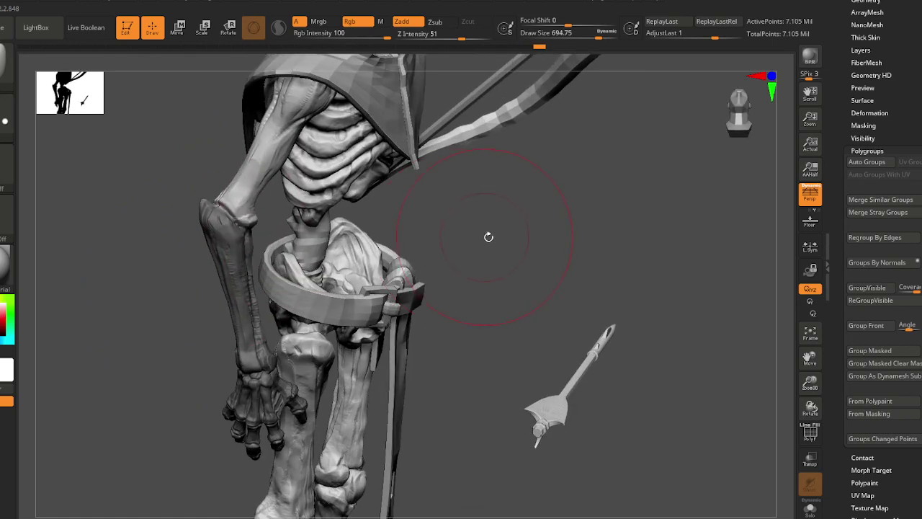
{"action": "left_click", "coordinate": [488, 238], "text": "ctrl"}
- Place the transform gizmo at the right elbow and rotate the forearm and hand upward to bend the arm
{"action": "key", "text": "e"}
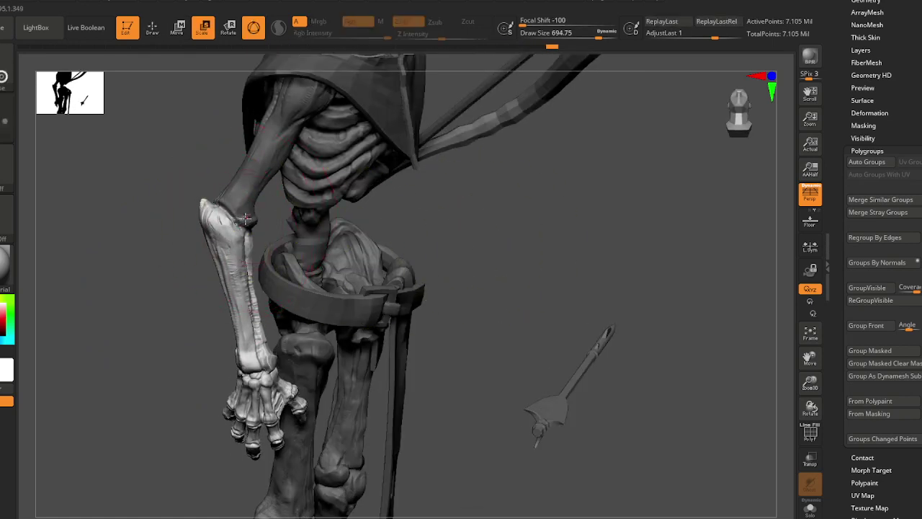
{"action": "left_click", "coordinate": [237, 218]}
{"action": "mouse_move", "coordinate": [279, 198]}
{"action": "left_mouse_down"}
{"action": "mouse_move", "coordinate": [200, 179]}
{"action": "mouse_move", "coordinate": [242, 134]}
{"action": "mouse_move", "coordinate": [229, 110]}
{"action": "mouse_move", "coordinate": [157, 78]}
{"action": "mouse_move", "coordinate": [184, 102]}
{"action": "mouse_move", "coordinate": [201, 143]}
{"action": "mouse_move", "coordinate": [197, 177]}
{"action": "mouse_move", "coordinate": [278, 194]}
{"action": "left_mouse_up"}
- Switch to the Move brush, reduce the draw size to about 217, and reshape the bent right elbow
{"action": "key", "text": "q"}
{"action": "mouse_move", "coordinate": [232, 262]}
{"action": "right_mouse_down"}
{"action": "mouse_move", "coordinate": [233, 243]}
{"action": "mouse_move", "coordinate": [229, 256]}
{"action": "mouse_move", "coordinate": [209, 256]}
{"action": "mouse_move", "coordinate": [220, 266]}
{"action": "right_mouse_up"}
{"action": "key", "text": "s"}
{"action": "left_click", "coordinate": [227, 254]}
{"action": "key", "text": "s"}
{"action": "left_click", "coordinate": [223, 266]}
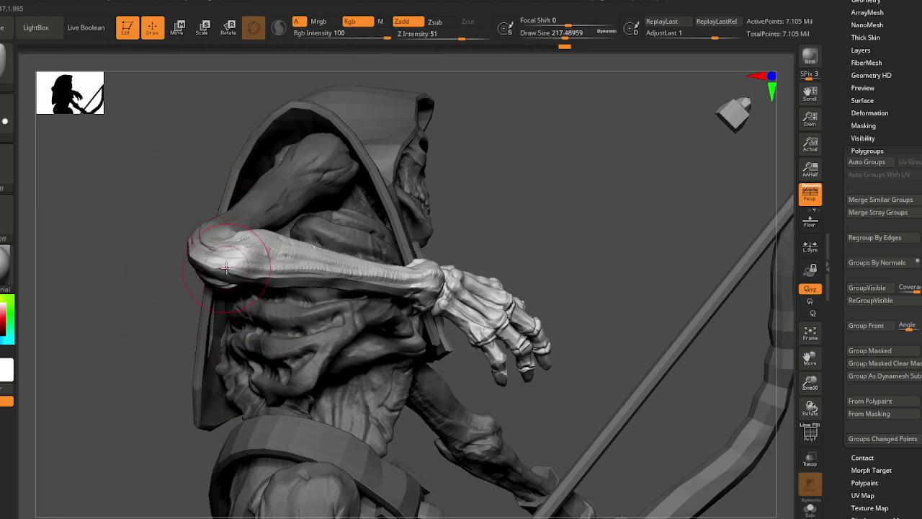
{"action": "left_click_drag", "start_coordinate": [196, 265], "coordinate": [195, 264]}
- Refine the forearm's elbow tip around the upper arm bone with draw sizes of about 132 to 257
{"action": "mouse_move", "coordinate": [195, 264]}
{"action": "right_mouse_down"}
{"action": "mouse_move", "coordinate": [210, 264]}
{"action": "mouse_move", "coordinate": [196, 288]}
{"action": "mouse_move", "coordinate": [185, 243]}
{"action": "right_mouse_up"}
{"action": "key", "text": "s"}
{"action": "left_click", "coordinate": [210, 264]}
{"action": "left_click_drag", "start_coordinate": [197, 252], "coordinate": [200, 259]}
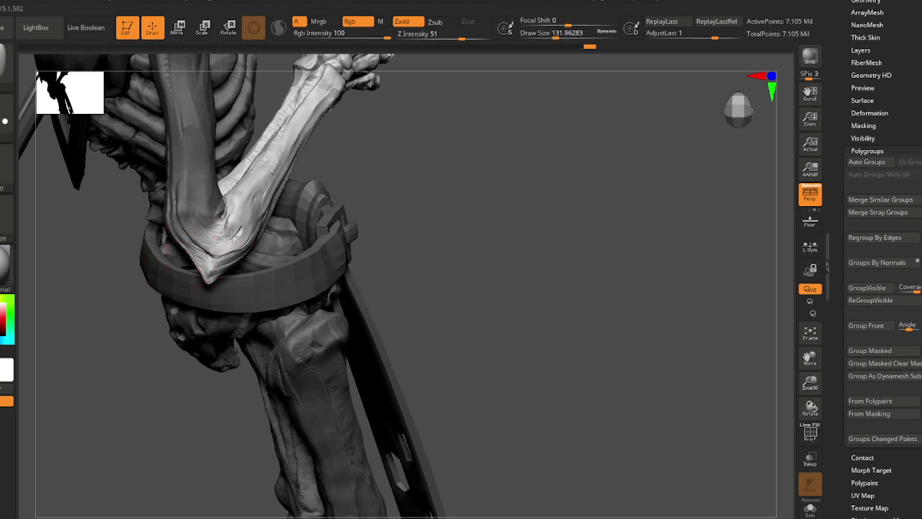
{"action": "left_click_drag", "start_coordinate": [227, 238], "coordinate": [229, 233]}
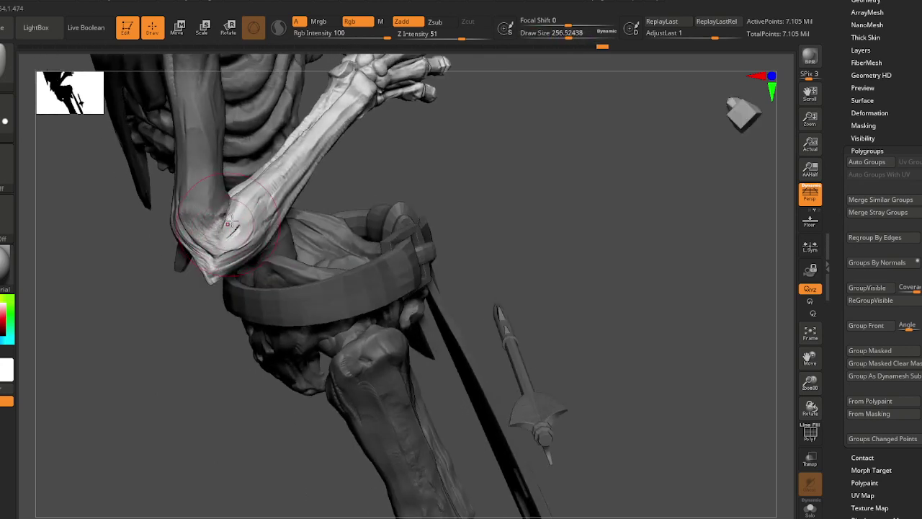
{"action": "right_click_drag", "start_coordinate": [244, 215], "coordinate": [221, 263], "text": "alt"}
{"action": "mouse_move", "coordinate": [221, 263]}
{"action": "left_mouse_down"}
{"action": "mouse_move", "coordinate": [205, 252]}
{"action": "mouse_move", "coordinate": [222, 268]}
{"action": "mouse_move", "coordinate": [205, 279]}
{"action": "left_mouse_up"}
- Adjust the elbow from other sides with draw sizes of about 286 and 228, clear the mask, and reshape the upper arm's lower end
{"action": "right_click_drag", "start_coordinate": [207, 268], "coordinate": [217, 279], "text": "ctrl"}
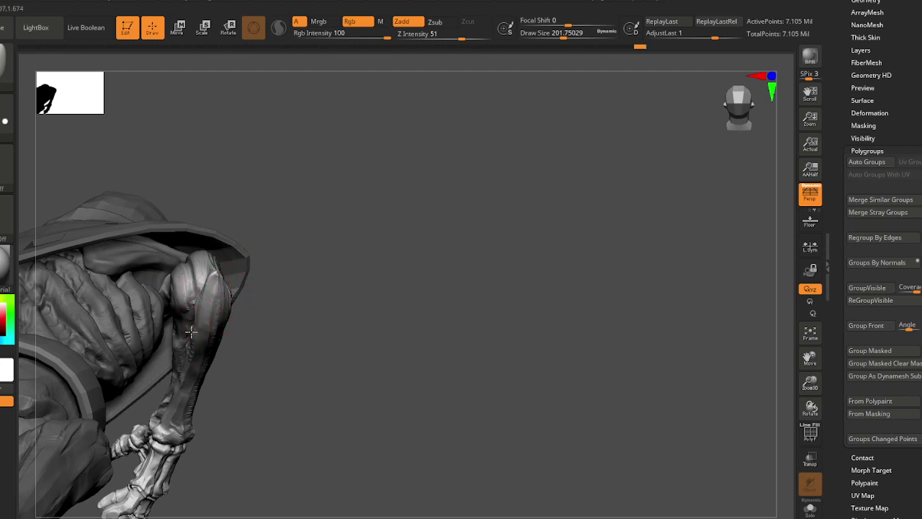
{"action": "key", "text": "s"}
{"action": "left_click_drag", "start_coordinate": [181, 346], "coordinate": [189, 344]}
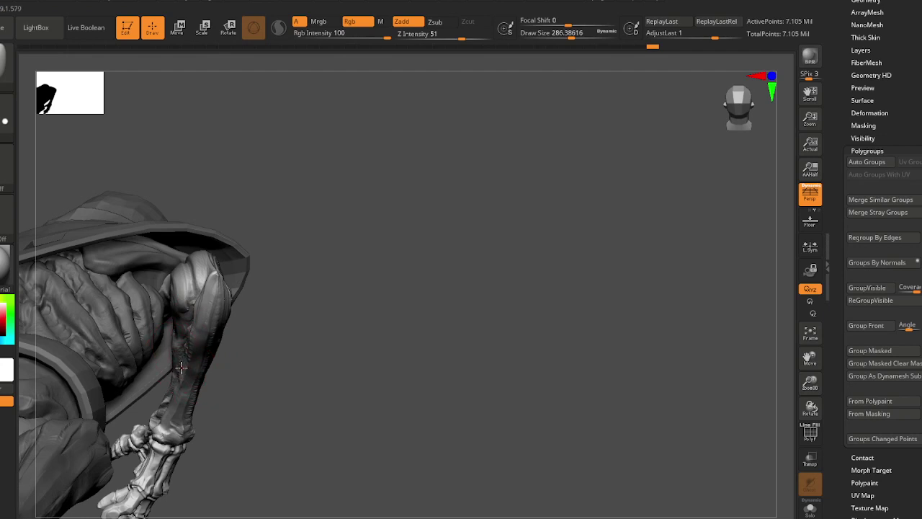
{"action": "left_click_drag", "start_coordinate": [201, 306], "coordinate": [204, 301]}
{"action": "mouse_move", "coordinate": [204, 301]}
{"action": "right_mouse_down"}
{"action": "mouse_move", "coordinate": [202, 252]}
{"action": "mouse_move", "coordinate": [191, 241]}
{"action": "right_mouse_up"}
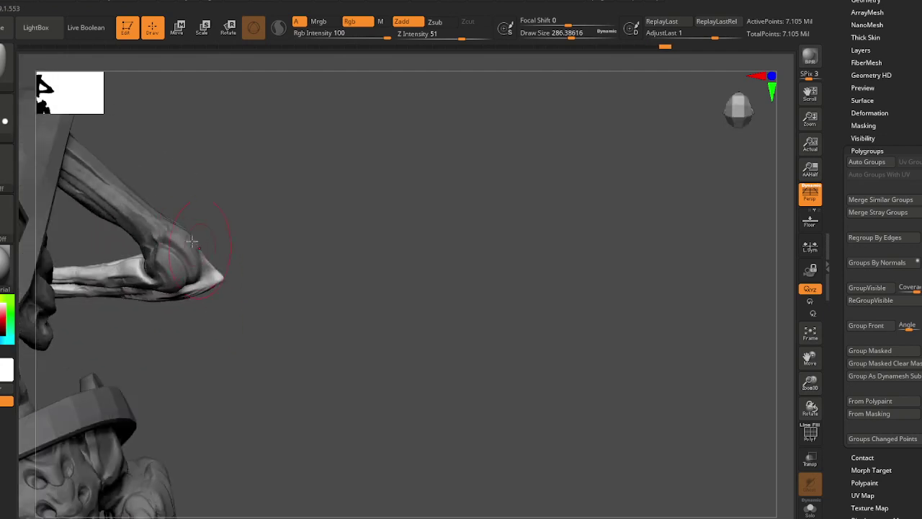
{"action": "left_click_drag", "start_coordinate": [182, 240], "coordinate": [170, 230]}
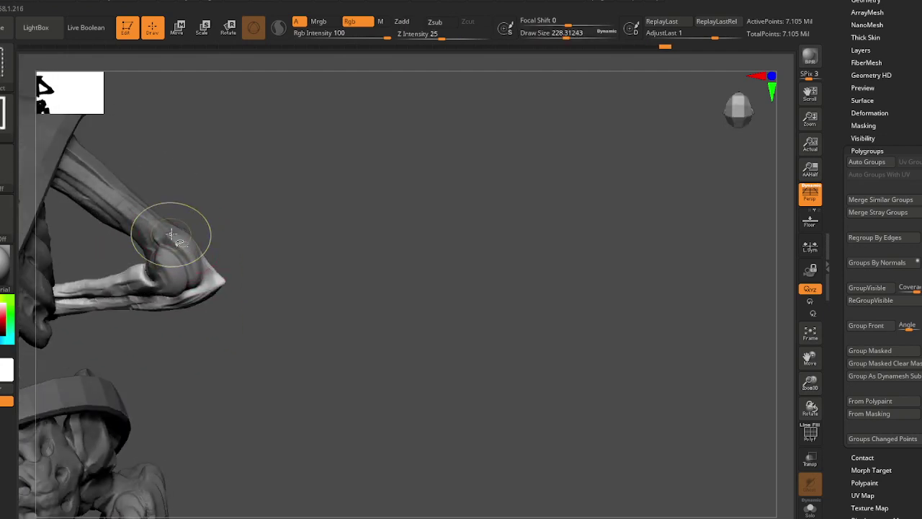
{"action": "key", "text": "ctrl+shift+a"}
{"action": "left_click_drag", "start_coordinate": [177, 256], "coordinate": [179, 238]}
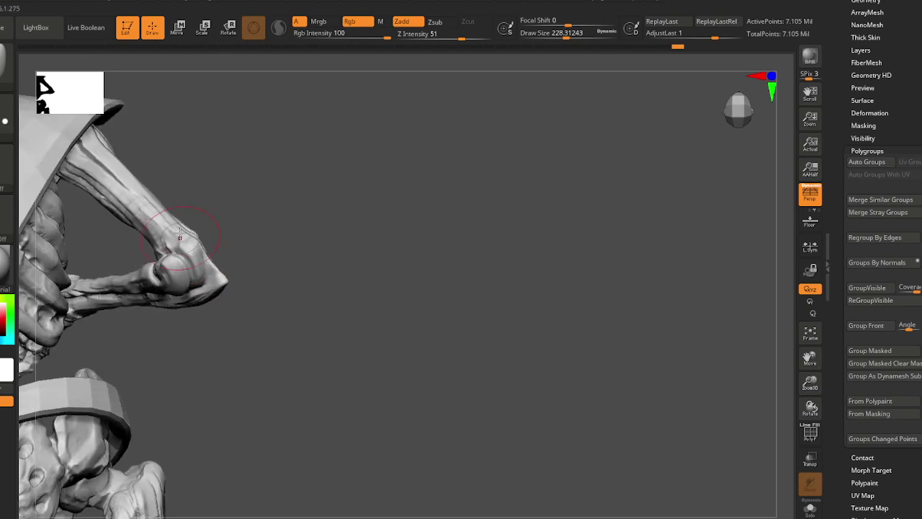
- Hide the right arm and hand, mask the remaining model, and show everything so only that arm is free
{"action": "right_click_drag", "start_coordinate": [191, 239], "coordinate": [245, 189]}
{"action": "mouse_move", "coordinate": [245, 189]}
{"action": "left_mouse_down"}
{"action": "mouse_move", "coordinate": [251, 258]}
{"action": "mouse_move", "coordinate": [285, 229]}
{"action": "mouse_move", "coordinate": [243, 191]}
{"action": "left_mouse_up"}
{"action": "left_click", "coordinate": [243, 190], "text": "ctrl+shift"}
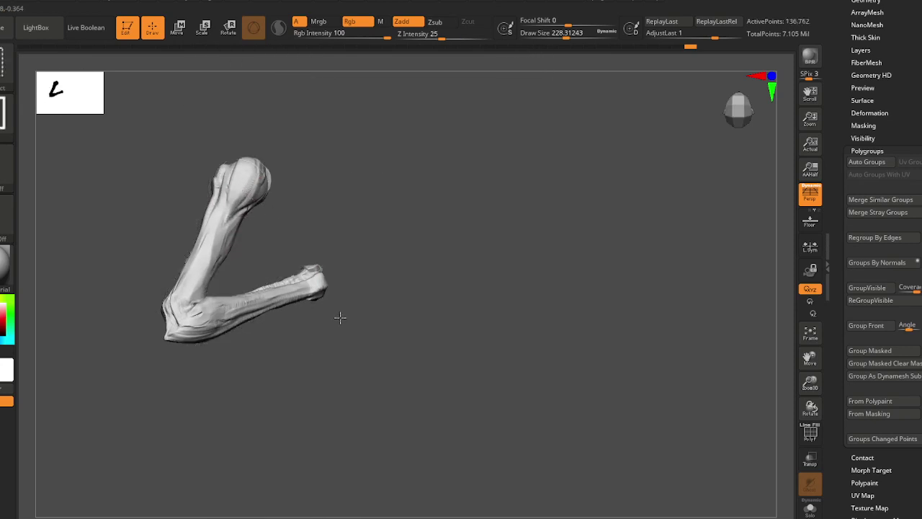
{"action": "left_click_drag", "start_coordinate": [340, 317], "coordinate": [339, 291], "text": "ctrl+shift"}
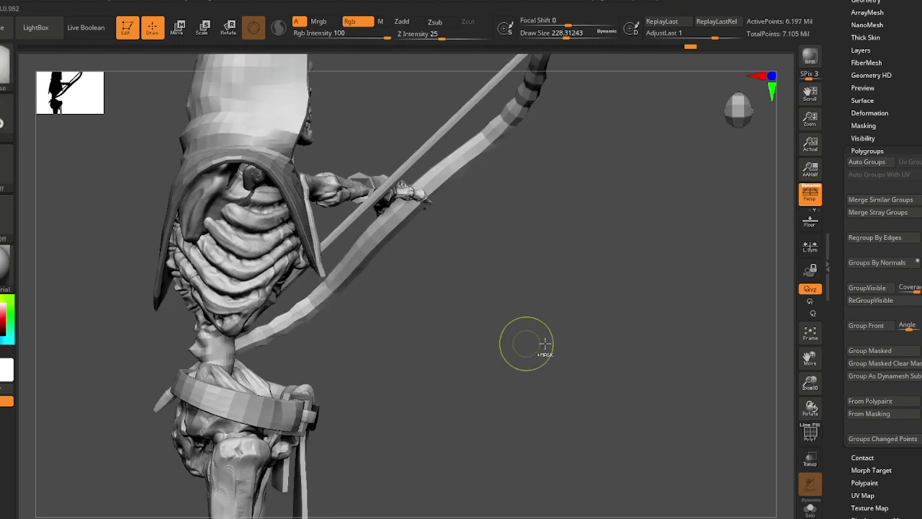
{"action": "left_click_drag", "start_coordinate": [395, 300], "coordinate": [490, 345], "text": "alt"}
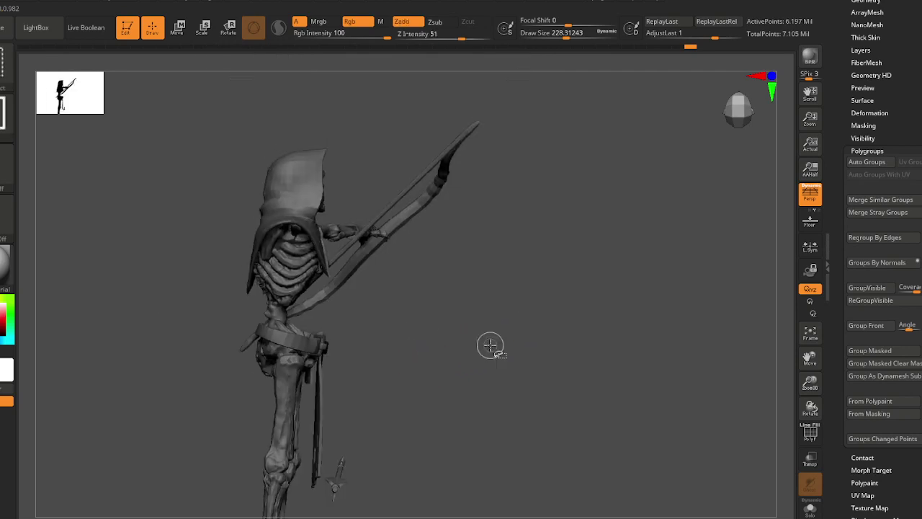
{"action": "left_click_drag", "start_coordinate": [417, 300], "coordinate": [324, 232], "text": "alt"}
- Place the gizmo at the right shoulder and rotate the arm outward by about 44 degrees
{"action": "key", "text": "e"}
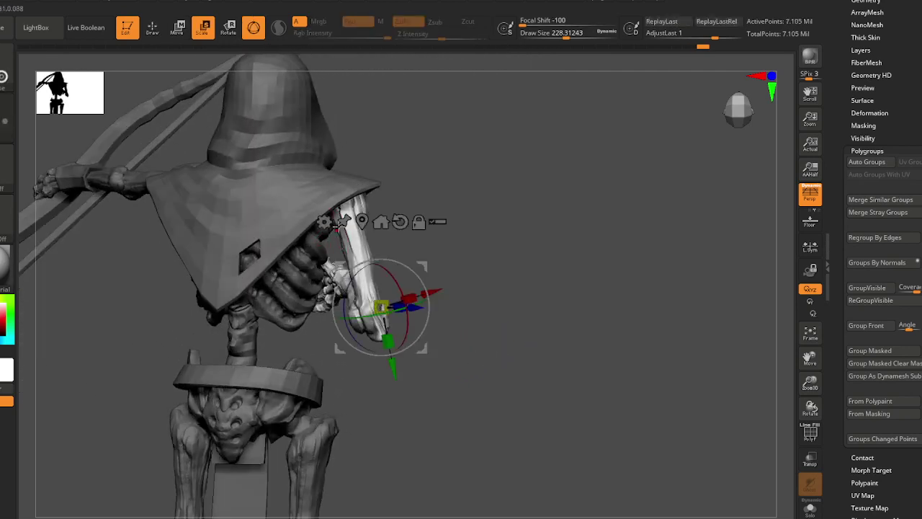
{"action": "left_click_drag", "start_coordinate": [458, 269], "coordinate": [487, 257]}
{"action": "left_click", "coordinate": [405, 225]}
{"action": "left_click_drag", "start_coordinate": [424, 264], "coordinate": [340, 132], "text": "alt"}
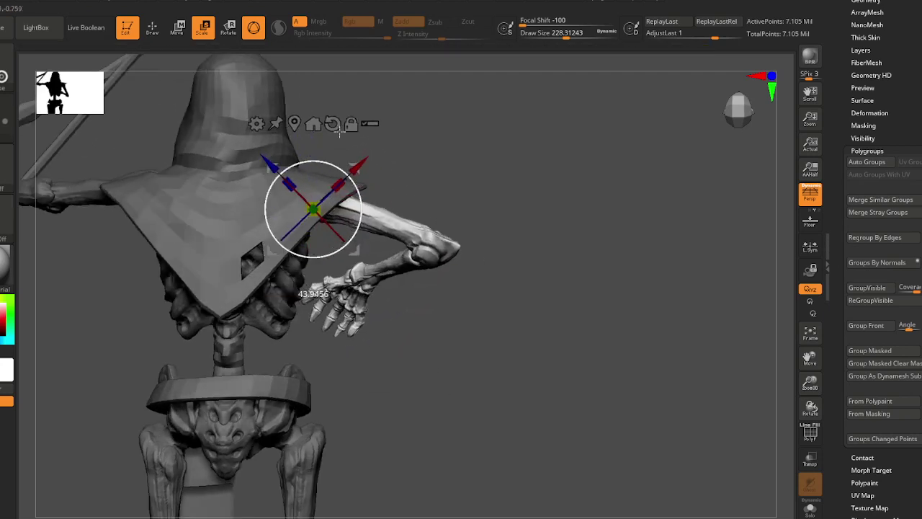
{"action": "left_click_drag", "start_coordinate": [314, 196], "coordinate": [311, 219]}
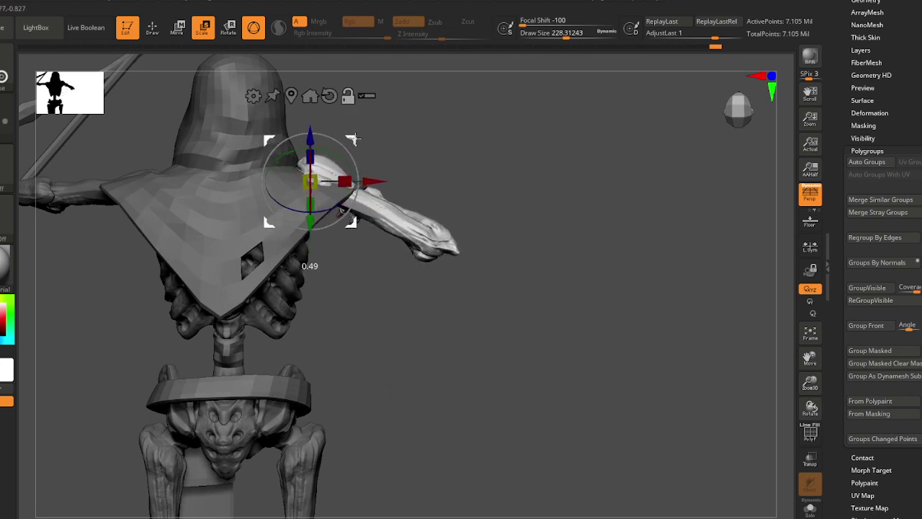
- Rotate the right arm further around the shoulder into a bow-drawing pose and shift it back into the shoulder joint
{"action": "left_click_drag", "start_coordinate": [353, 138], "coordinate": [349, 141]}
{"action": "left_click_drag", "start_coordinate": [476, 216], "coordinate": [247, 297]}
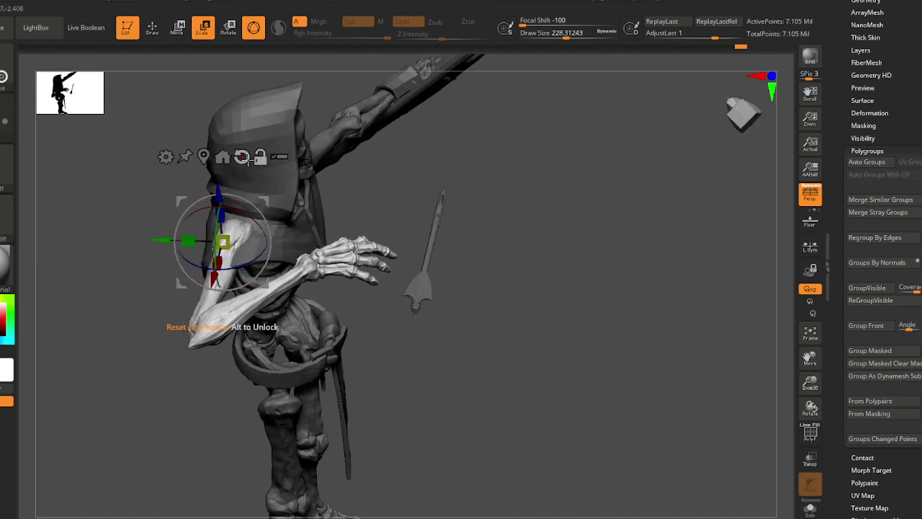
{"action": "left_click_drag", "start_coordinate": [338, 170], "coordinate": [299, 256]}
{"action": "left_click_drag", "start_coordinate": [382, 258], "coordinate": [366, 242]}
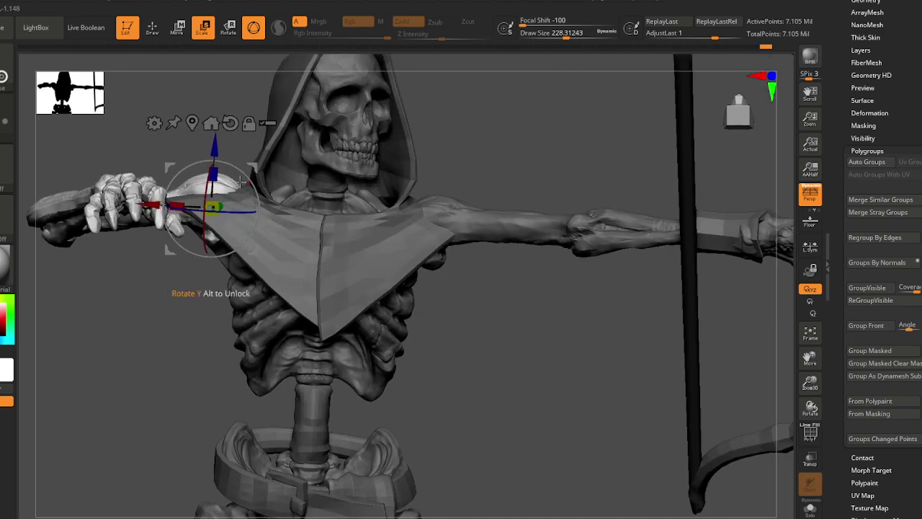
{"action": "left_click_drag", "start_coordinate": [204, 190], "coordinate": [210, 246]}
{"action": "mouse_move", "coordinate": [426, 310]}
{"action": "left_mouse_down", "text": "alt"}
{"action": "mouse_move", "coordinate": [360, 270]}
{"action": "mouse_move", "coordinate": [260, 257]}
{"action": "mouse_move", "coordinate": [225, 263]}
{"action": "left_mouse_up", "text": "alt"}
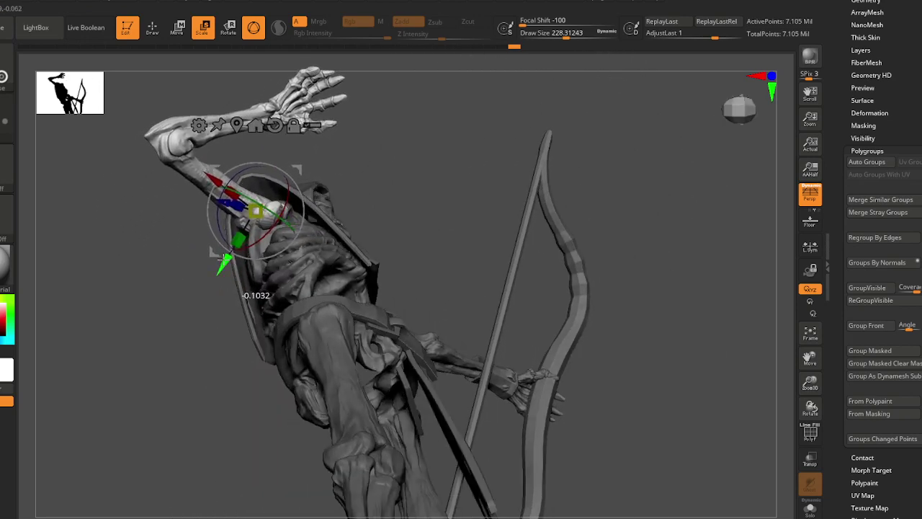
- Replace the arm mask with one covering everything except the hood and cape
{"action": "key", "text": "q"}
{"action": "mouse_move", "coordinate": [336, 245]}
{"action": "right_mouse_down"}
{"action": "mouse_move", "coordinate": [313, 308]}
{"action": "mouse_move", "coordinate": [284, 257]}
{"action": "mouse_move", "coordinate": [301, 235]}
{"action": "mouse_move", "coordinate": [262, 280]}
{"action": "mouse_move", "coordinate": [278, 305]}
{"action": "mouse_move", "coordinate": [262, 244]}
{"action": "mouse_move", "coordinate": [241, 316]}
{"action": "right_mouse_up"}
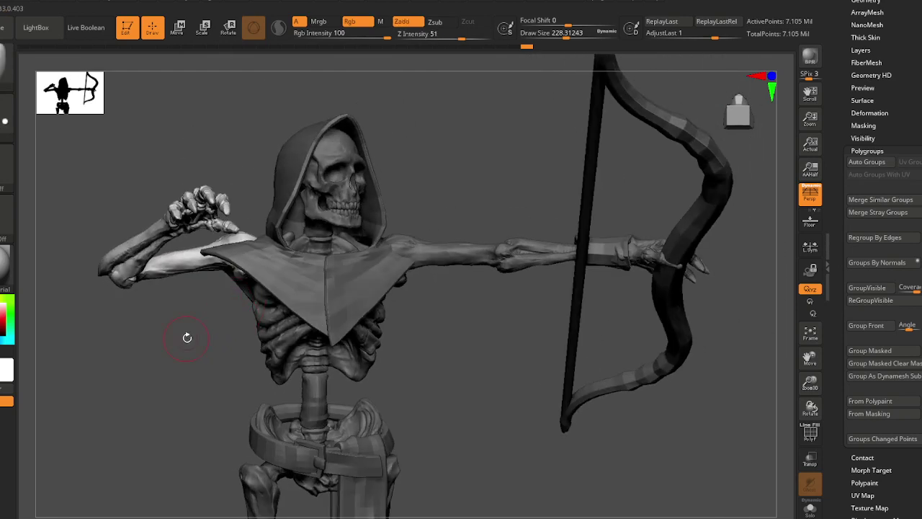
{"action": "left_click", "coordinate": [187, 338], "text": "ctrl"}
{"action": "left_click", "coordinate": [268, 252], "text": "ctrl+shift"}
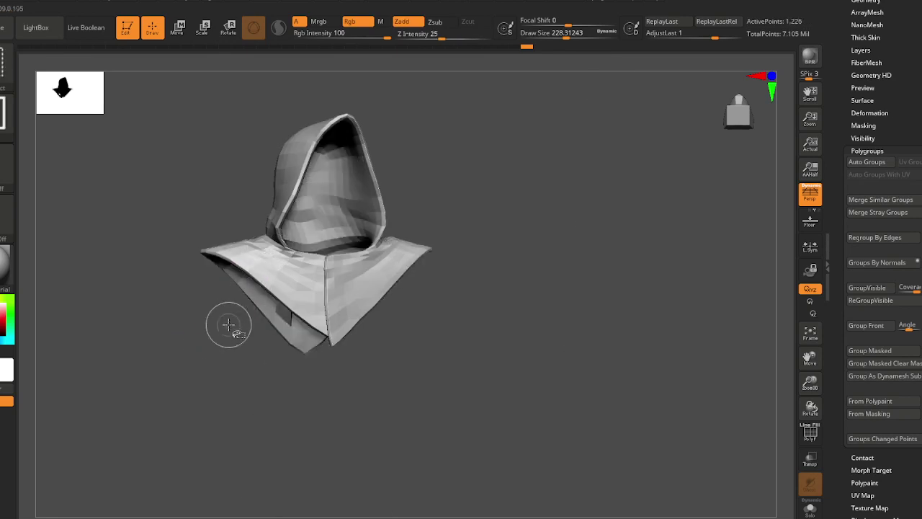
{"action": "left_click", "coordinate": [228, 324], "text": "ctrl+shift"}
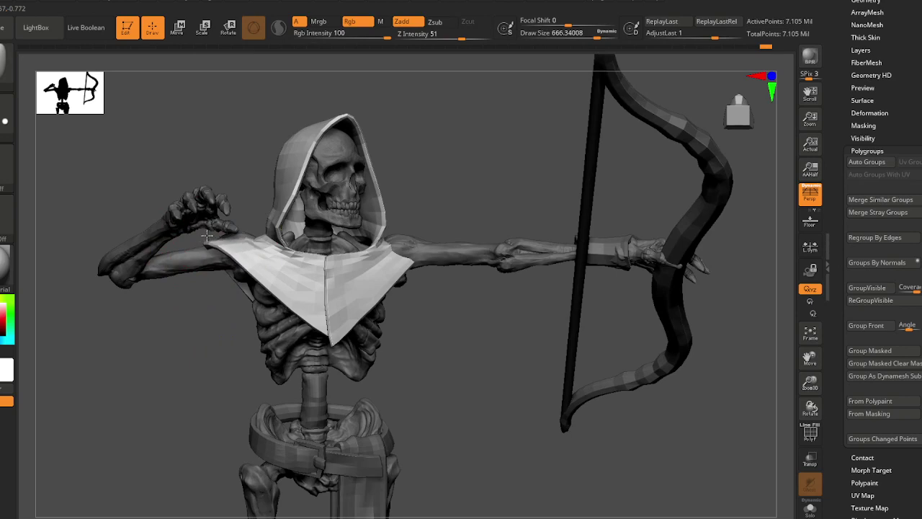
- Reshape the cape over the raised shoulders and chest with the Move brush, increasing the draw size to about 867 and 1000
{"action": "right_click_drag", "start_coordinate": [207, 234], "coordinate": [384, 301]}
{"action": "mouse_move", "coordinate": [513, 298]}
{"action": "right_mouse_down"}
{"action": "mouse_move", "coordinate": [494, 251]}
{"action": "mouse_move", "coordinate": [457, 226]}
{"action": "right_mouse_up"}
{"action": "key", "text": "s"}
{"action": "left_click_drag", "start_coordinate": [469, 220], "coordinate": [473, 221]}
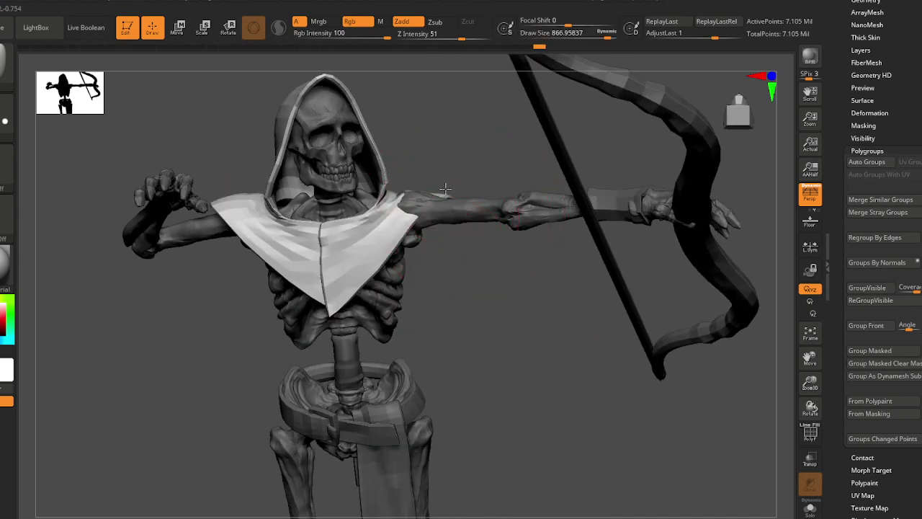
{"action": "right_click_drag", "start_coordinate": [435, 207], "coordinate": [431, 163]}
{"action": "key", "text": "s"}
{"action": "left_click_drag", "start_coordinate": [376, 306], "coordinate": [392, 312]}
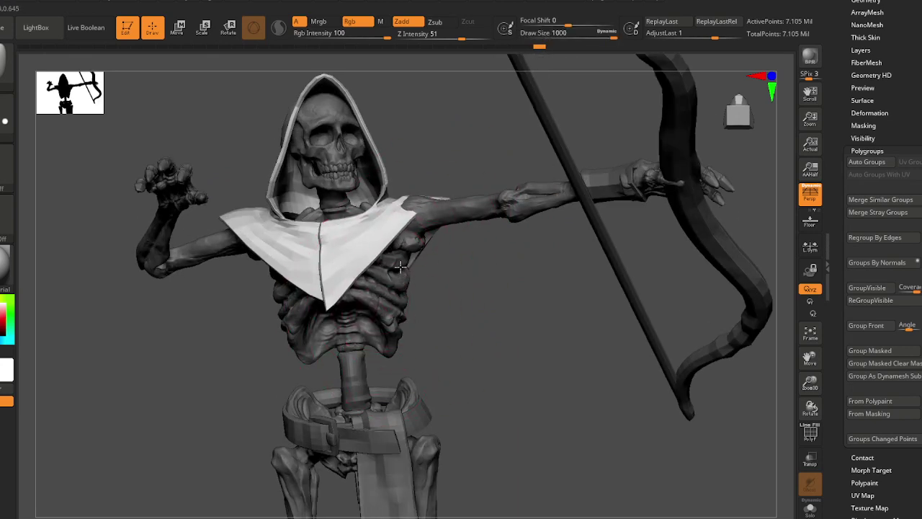
{"action": "left_click_drag", "start_coordinate": [399, 267], "coordinate": [398, 264]}
- Refine the cape around the bow-arm shoulder and back with the Move brush, reducing the draw size to about 629 and 492
{"action": "key", "text": "s"}
{"action": "left_click_drag", "start_coordinate": [429, 208], "coordinate": [416, 209]}
{"action": "left_click_drag", "start_coordinate": [426, 209], "coordinate": [434, 196]}
{"action": "right_click_drag", "start_coordinate": [430, 191], "coordinate": [574, 231]}
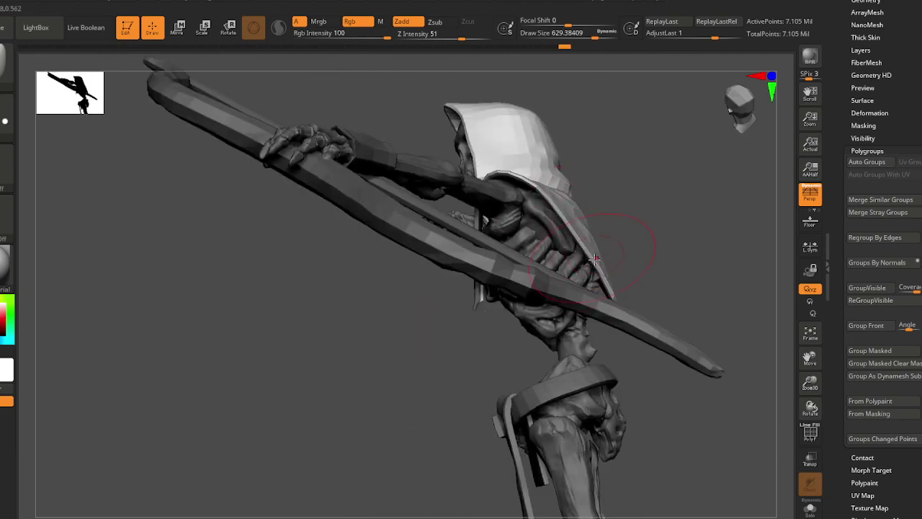
{"action": "key", "text": "s"}
{"action": "left_click_drag", "start_coordinate": [604, 272], "coordinate": [597, 273]}
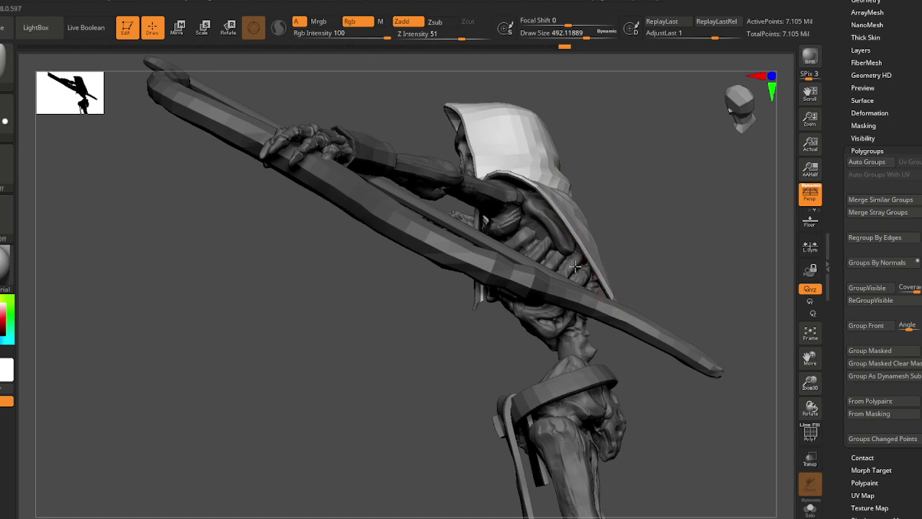
- Reshape the back edge of the cape on the drawing-arm side with the Move brush and set the draw size to about 685
{"action": "right_click_drag", "start_coordinate": [575, 266], "coordinate": [549, 377]}
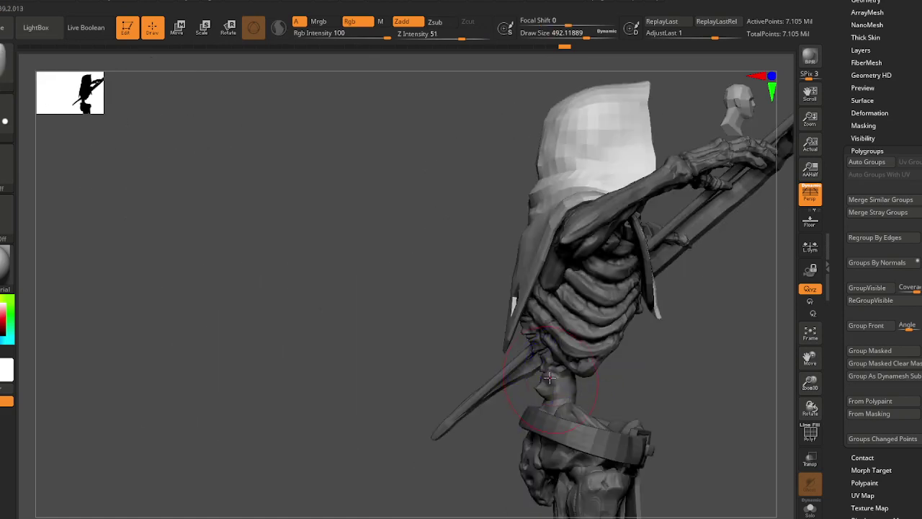
{"action": "key", "text": "s"}
{"action": "left_click_drag", "start_coordinate": [550, 376], "coordinate": [576, 372]}
{"action": "left_click_drag", "start_coordinate": [533, 332], "coordinate": [538, 298]}
{"action": "key", "text": "s"}
{"action": "right_click_drag", "start_coordinate": [541, 277], "coordinate": [283, 296]}
- Lasso-mask the right forearm and hand up to the elbow
{"action": "mouse_move", "coordinate": [367, 335]}
{"action": "left_mouse_down", "text": "ctrl"}
{"action": "mouse_move", "coordinate": [206, 397]}
{"action": "mouse_move", "coordinate": [172, 220]}
{"action": "left_mouse_up", "text": "ctrl"}
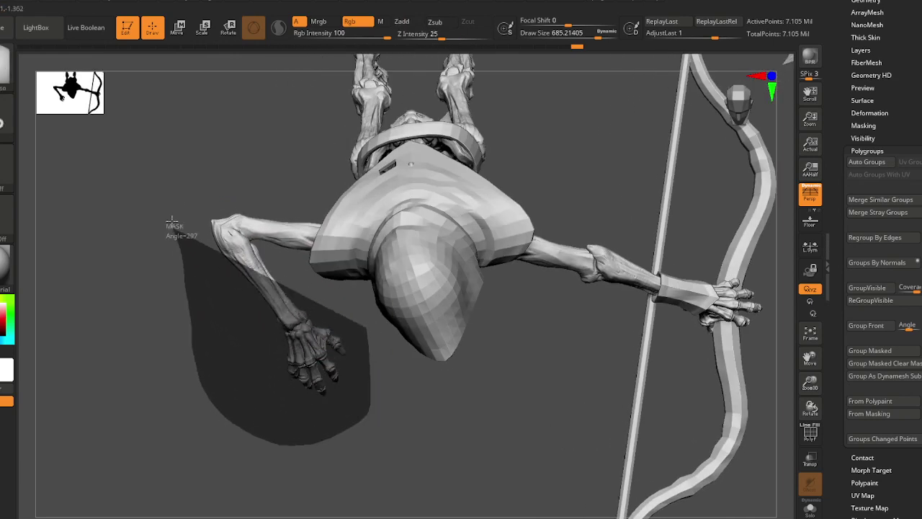
{"action": "left_click_drag", "start_coordinate": [198, 171], "coordinate": [200, 175], "text": "ctrl"}
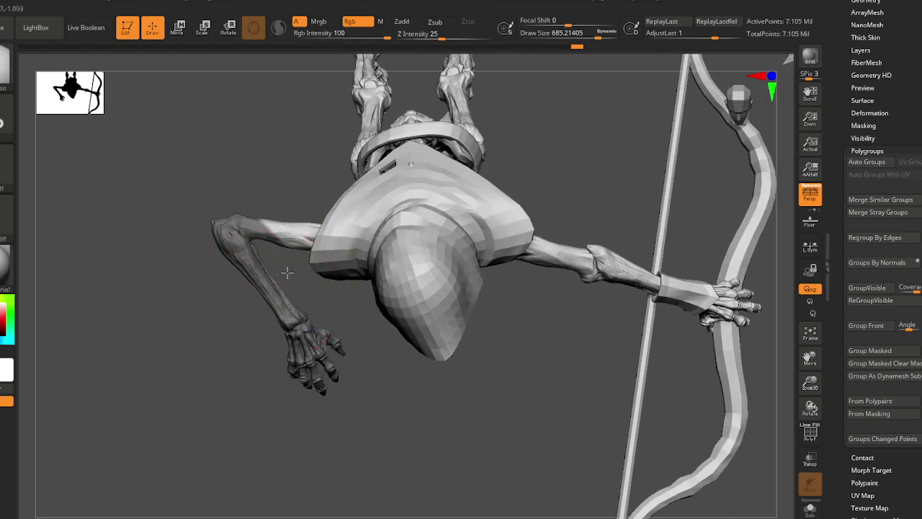
{"action": "left_click", "coordinate": [287, 272], "text": "ctrl"}
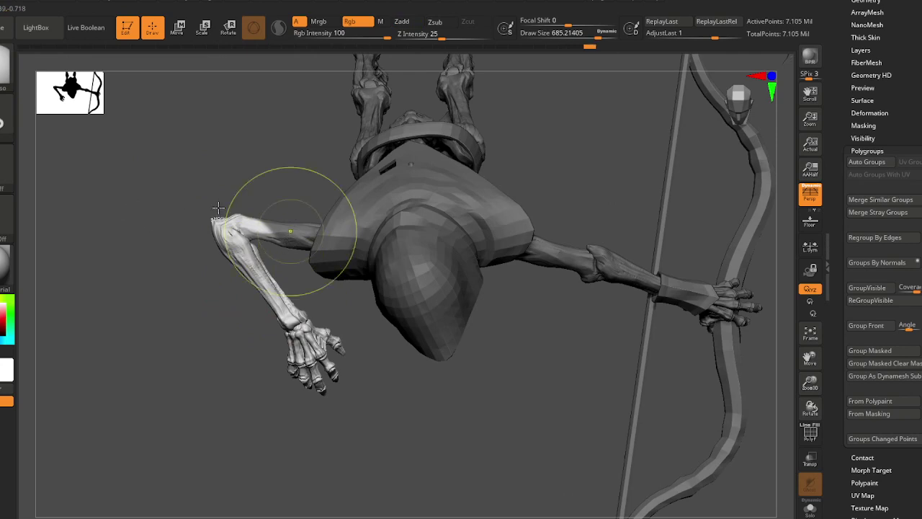
{"action": "left_click_drag", "start_coordinate": [271, 193], "coordinate": [247, 163]}
{"action": "left_click", "coordinate": [261, 199], "text": "ctrl"}
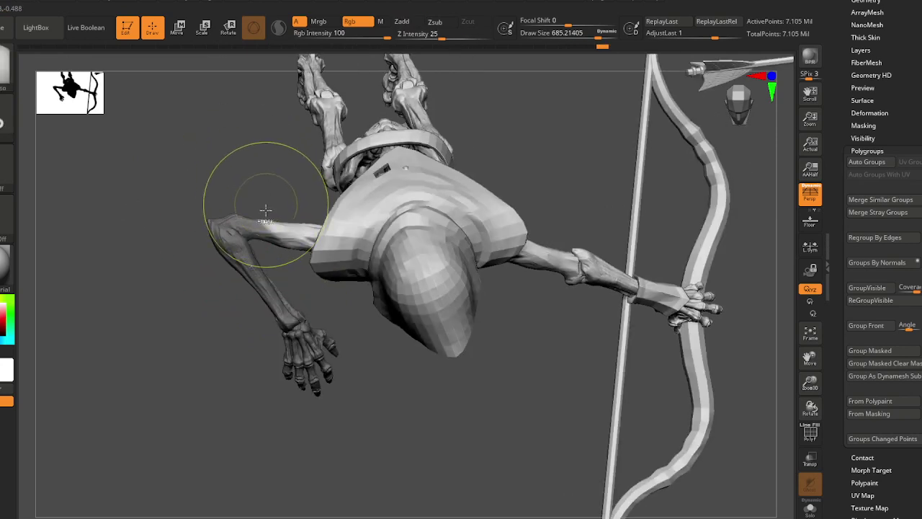
- Soften the mask edge on the upper arm beside the elbow and invert the mask to free the forearm and hand
{"action": "mouse_move", "coordinate": [269, 245]}
{"action": "left_mouse_down", "text": "alt"}
{"action": "mouse_move", "coordinate": [284, 302]}
{"action": "mouse_move", "coordinate": [291, 225]}
{"action": "left_mouse_up", "text": "alt"}
{"action": "left_click", "coordinate": [285, 231], "text": "ctrl"}
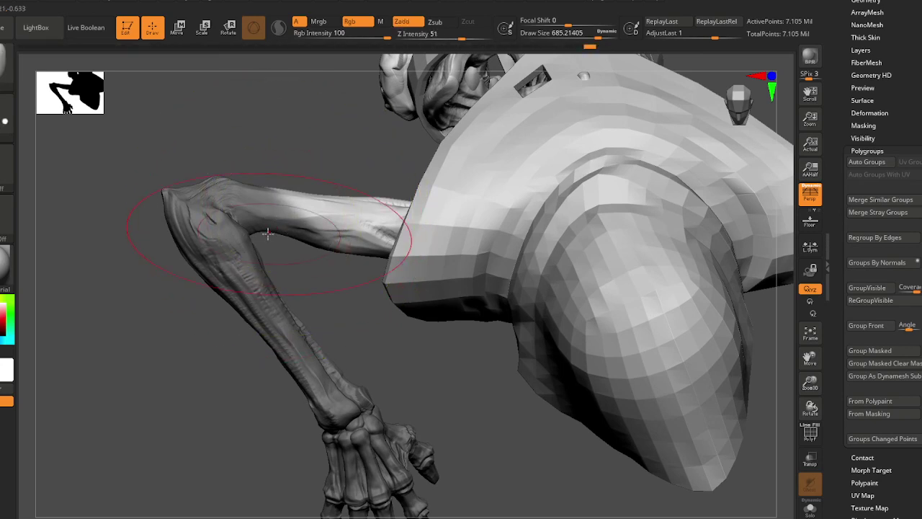
{"action": "key", "text": "ctrl"}
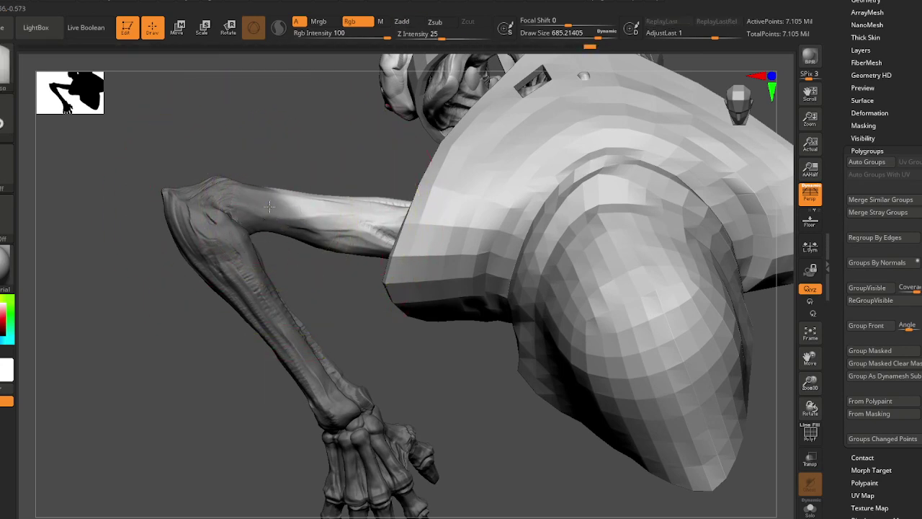
{"action": "key", "text": "ctrl"}
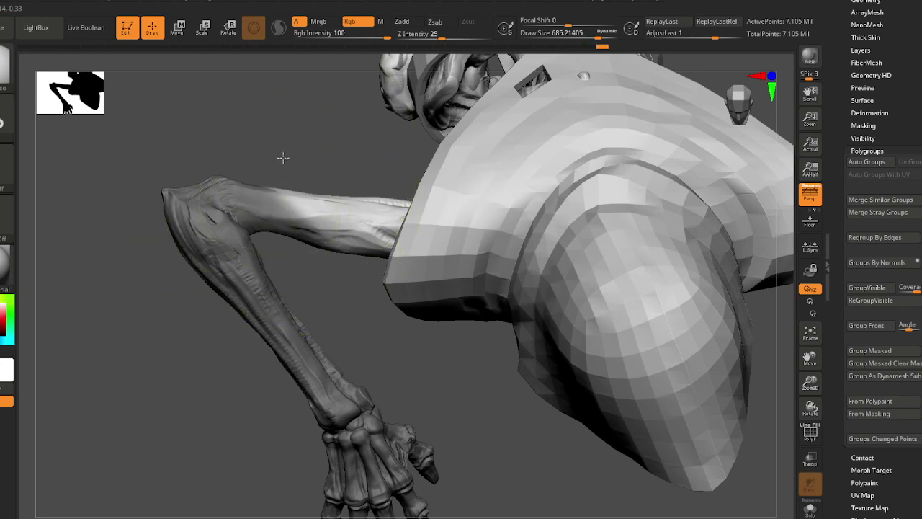
{"action": "left_click", "coordinate": [282, 156], "text": "ctrl"}
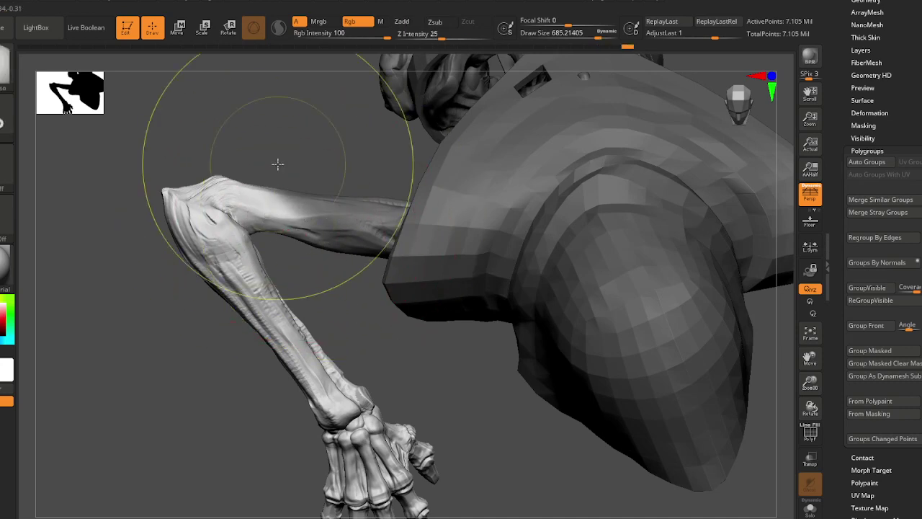
{"action": "left_click", "coordinate": [278, 162], "text": "ctrl"}
{"action": "left_click", "coordinate": [258, 209], "text": "ctrl"}
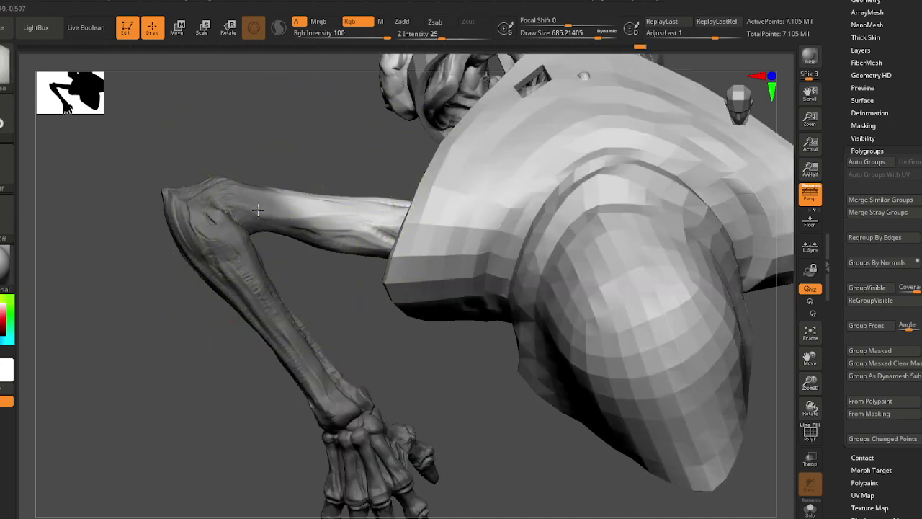
{"action": "right_click_drag", "start_coordinate": [293, 224], "coordinate": [252, 227], "text": "alt"}
{"action": "left_click", "coordinate": [209, 146], "text": "ctrl"}
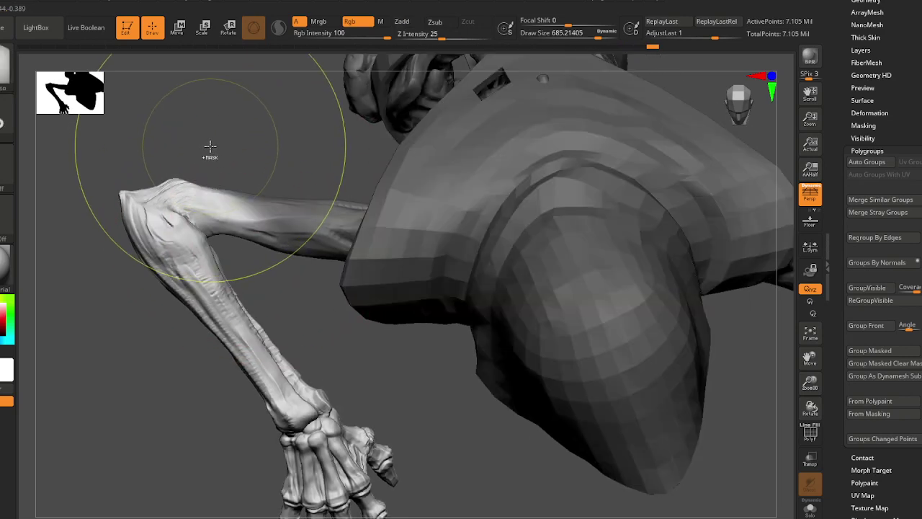
- Place the gizmo on the right upper arm near the elbow and rotate the unmasked forearm by about 9 degrees
{"action": "left_click_drag", "start_coordinate": [210, 146], "coordinate": [287, 217]}
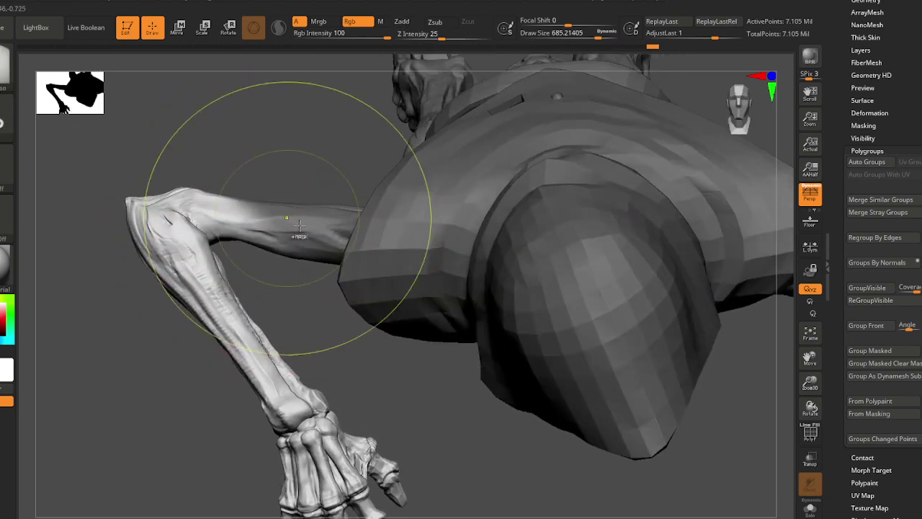
{"action": "mouse_move", "coordinate": [281, 238]}
{"action": "left_mouse_down"}
{"action": "mouse_move", "coordinate": [290, 266]}
{"action": "mouse_move", "coordinate": [261, 263]}
{"action": "mouse_move", "coordinate": [252, 243]}
{"action": "mouse_move", "coordinate": [276, 263]}
{"action": "left_mouse_up"}
{"action": "key", "text": "e"}
{"action": "left_click", "coordinate": [243, 225]}
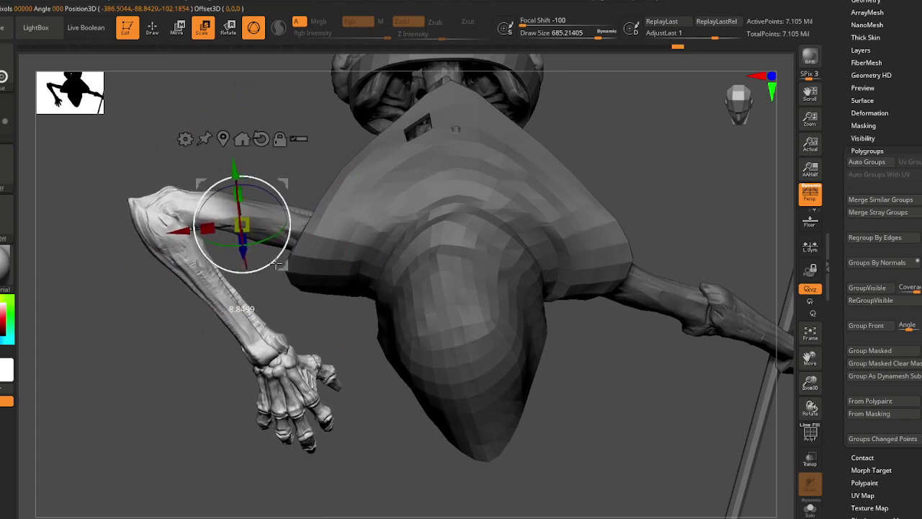
- Clear the mask and reshape the right upper arm with the Move brush at draw sizes of about 331 and 365
{"action": "key", "text": "q"}
{"action": "key", "text": "s"}
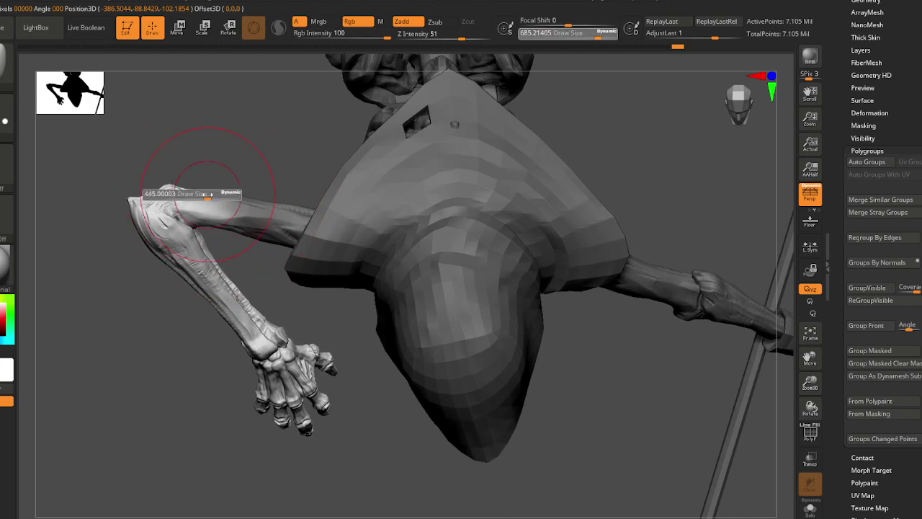
{"action": "key", "text": "s"}
{"action": "left_click_drag", "start_coordinate": [217, 194], "coordinate": [200, 193]}
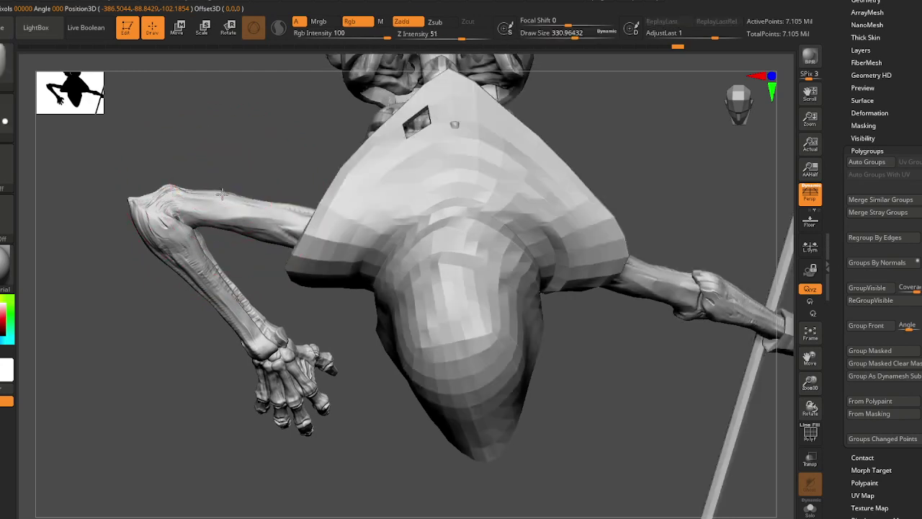
{"action": "right_click_drag", "start_coordinate": [224, 191], "coordinate": [263, 206]}
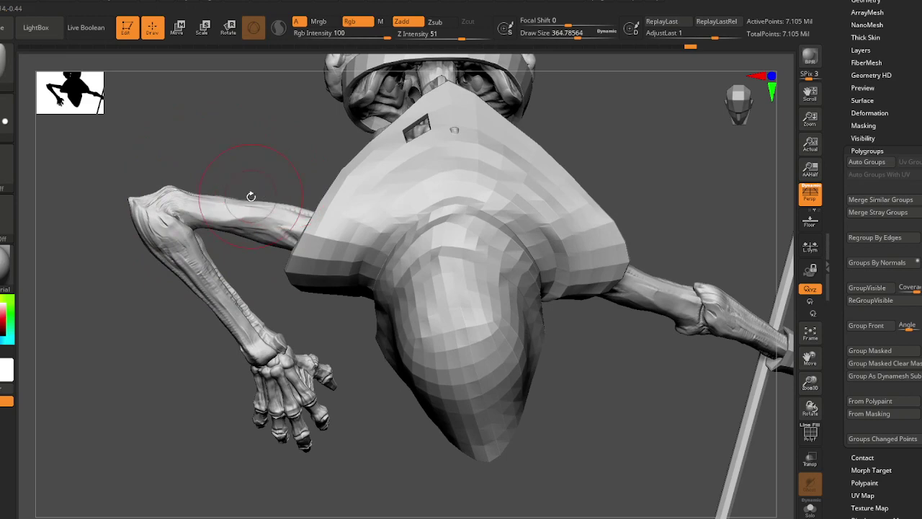
{"action": "left_click_drag", "start_coordinate": [251, 196], "coordinate": [253, 205]}
{"action": "mouse_move", "coordinate": [263, 235]}
{"action": "right_mouse_down"}
{"action": "mouse_move", "coordinate": [442, 157]}
{"action": "mouse_move", "coordinate": [332, 200]}
{"action": "right_mouse_up"}
{"action": "key", "text": "s"}
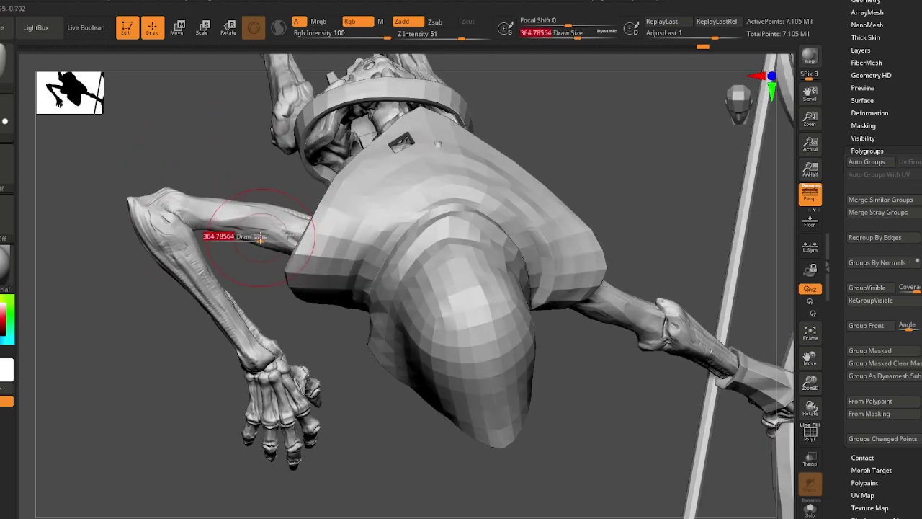
- Touch up the shape of the right elbow joint with a draw size of about 163
{"action": "mouse_move", "coordinate": [183, 197]}
{"action": "right_mouse_down"}
{"action": "mouse_move", "coordinate": [189, 219]}
{"action": "mouse_move", "coordinate": [192, 200]}
{"action": "right_mouse_up"}
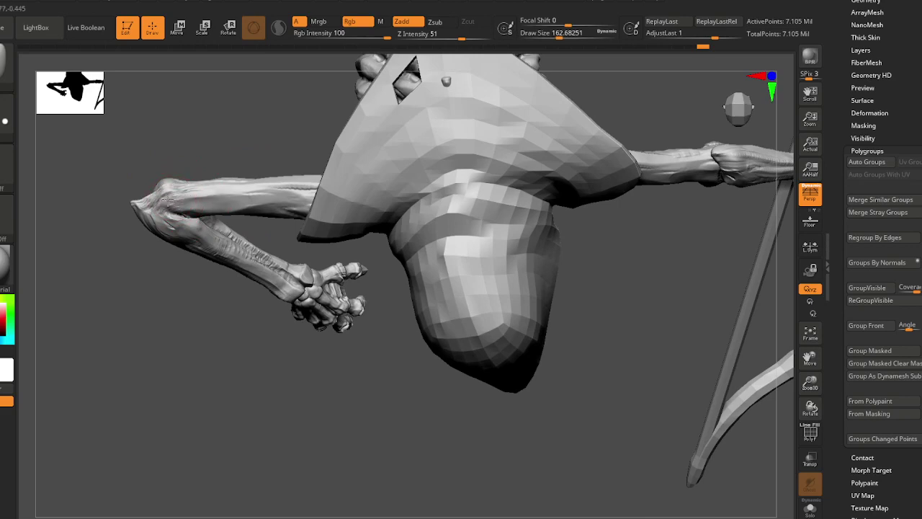
{"action": "key", "text": "ctrl+shift+z"}
{"action": "right_click_drag", "start_coordinate": [172, 206], "coordinate": [172, 196]}
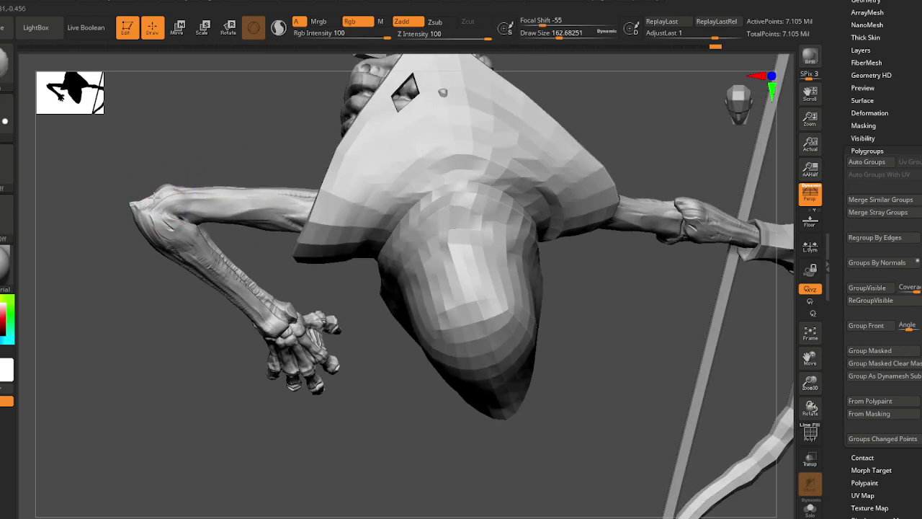
{"action": "key", "text": "ctrl+shift+z"}
{"action": "key", "text": "ctrl+shift+z"}
{"action": "key", "text": "ctrl+shift+z"}
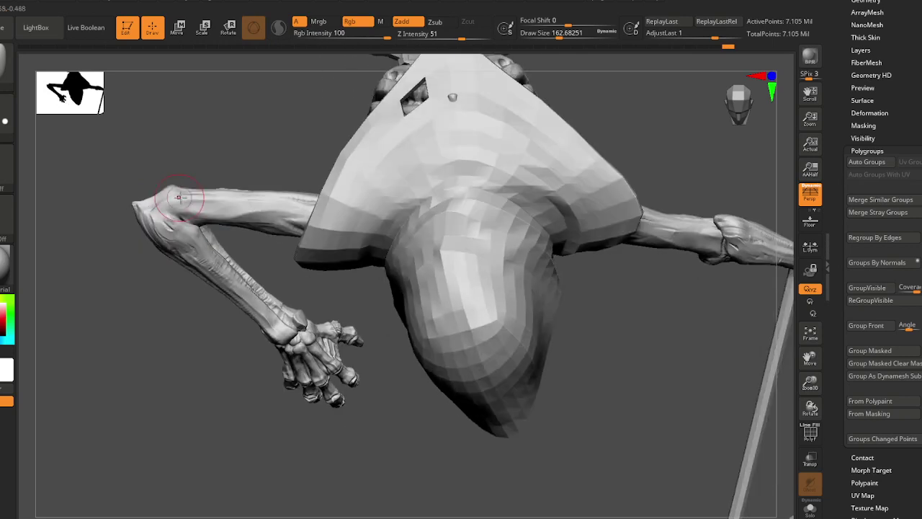
- Mask the right forearm from the elbow to the fingertips, clean up the mask edge at the joint, and invert it
{"action": "right_click_drag", "start_coordinate": [148, 201], "coordinate": [191, 276], "text": "ctrl"}
{"action": "left_click_drag", "start_coordinate": [191, 274], "coordinate": [220, 240]}
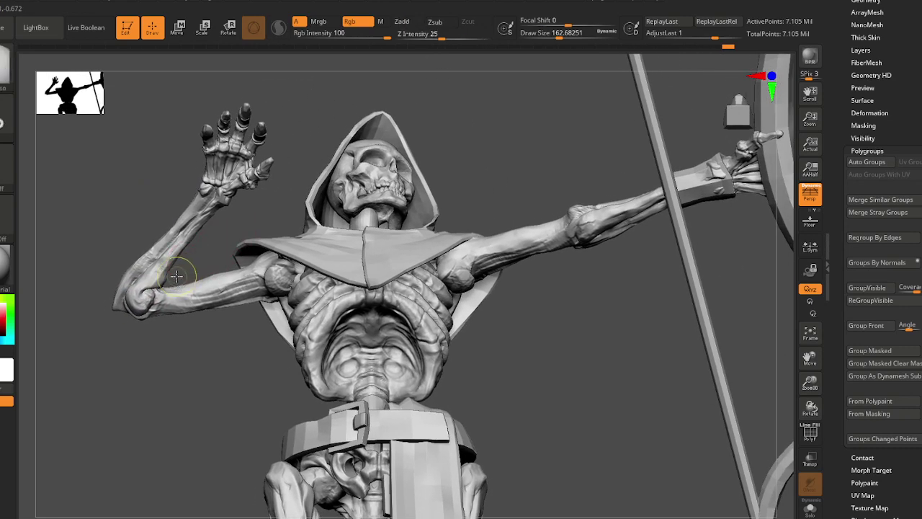
{"action": "mouse_move", "coordinate": [144, 320]}
{"action": "left_mouse_down", "text": "ctrl"}
{"action": "mouse_move", "coordinate": [56, 130]}
{"action": "mouse_move", "coordinate": [59, 66]}
{"action": "mouse_move", "coordinate": [216, 241]}
{"action": "mouse_move", "coordinate": [205, 244]}
{"action": "left_mouse_up", "text": "ctrl"}
{"action": "mouse_move", "coordinate": [173, 330]}
{"action": "left_mouse_down"}
{"action": "mouse_move", "coordinate": [150, 360]}
{"action": "mouse_move", "coordinate": [179, 317]}
{"action": "left_mouse_up"}
{"action": "left_click", "coordinate": [179, 314], "text": "ctrl"}
{"action": "left_click", "coordinate": [189, 333], "text": "ctrl"}
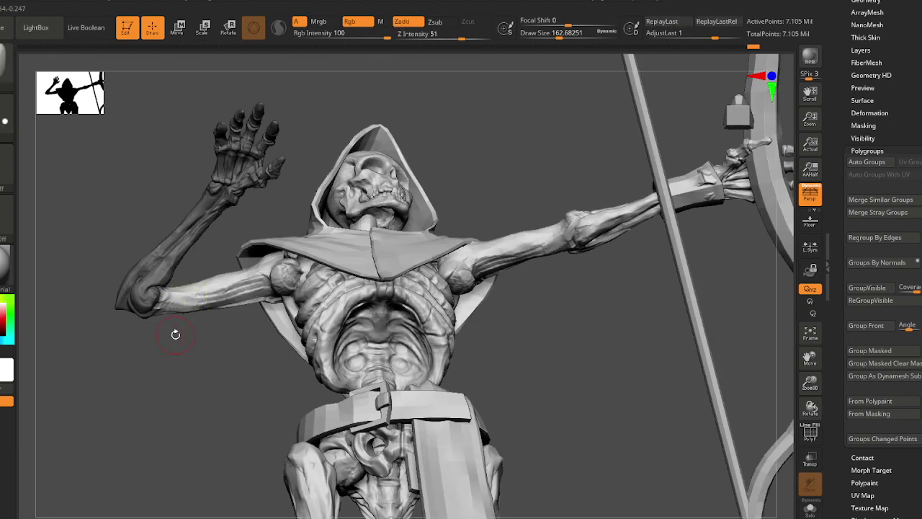
{"action": "mouse_move", "coordinate": [175, 334]}
{"action": "left_mouse_down"}
{"action": "mouse_move", "coordinate": [175, 322]}
{"action": "mouse_move", "coordinate": [166, 350]}
{"action": "left_mouse_up"}
{"action": "left_click_drag", "start_coordinate": [160, 308], "coordinate": [155, 302], "text": "shift"}
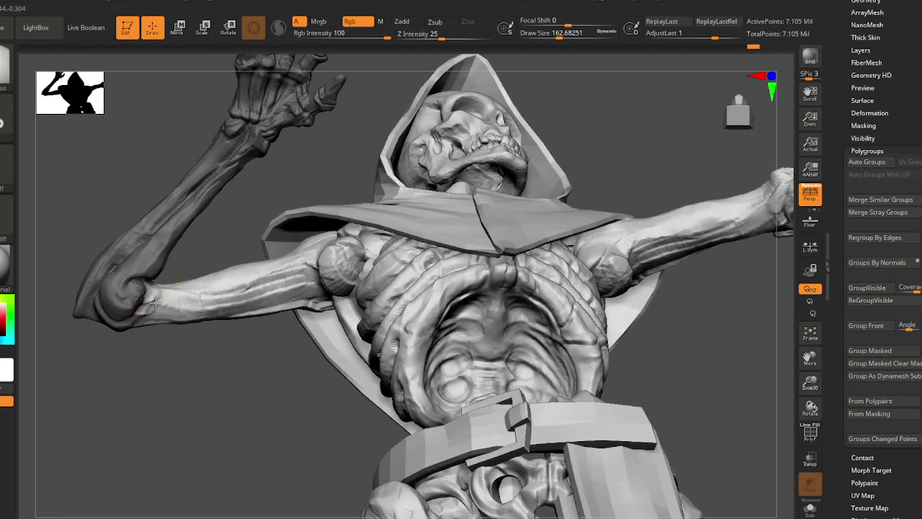
{"action": "mouse_move", "coordinate": [147, 340]}
{"action": "left_mouse_down", "text": "alt"}
{"action": "mouse_move", "coordinate": [197, 330]}
{"action": "mouse_move", "coordinate": [202, 355]}
{"action": "mouse_move", "coordinate": [191, 339]}
{"action": "left_mouse_up", "text": "alt"}
{"action": "left_click", "coordinate": [194, 366], "text": "ctrl"}
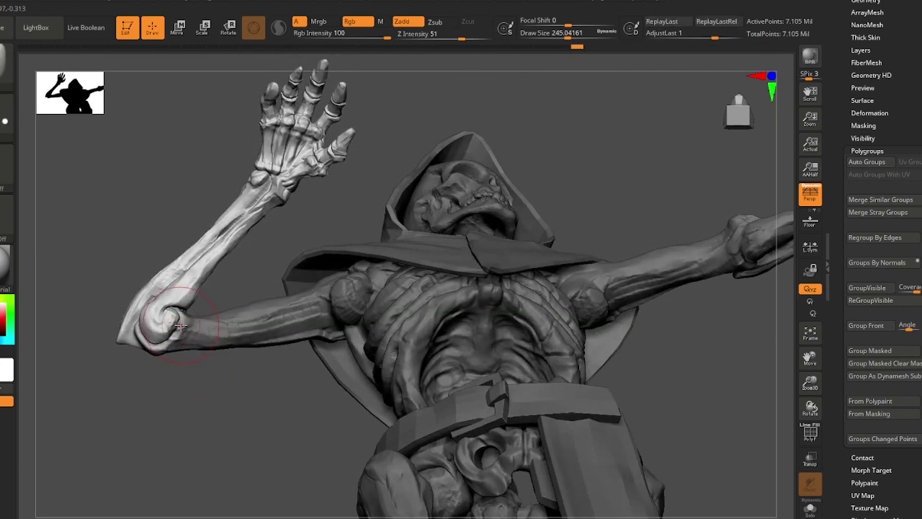
- Place the gizmo at the right elbow and rotate the forearm inward so the hand comes toward the face
{"action": "key", "text": "e"}
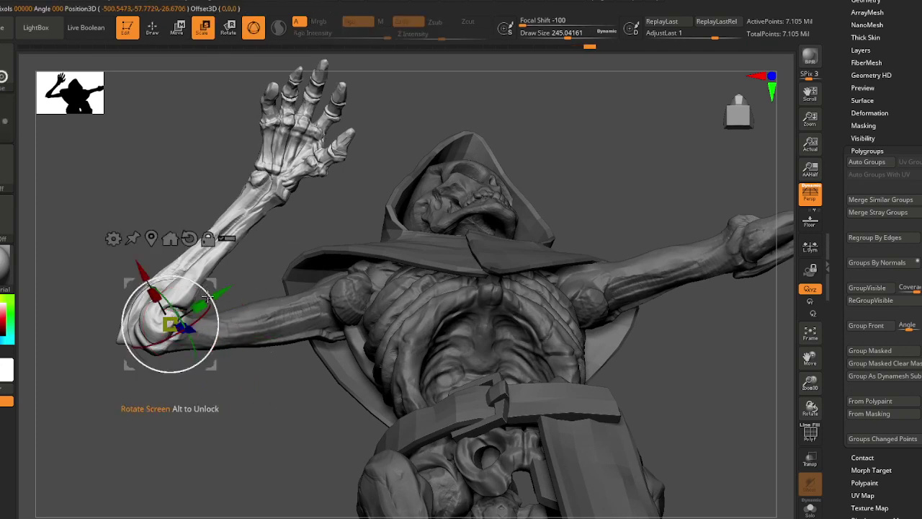
{"action": "mouse_move", "coordinate": [204, 285]}
{"action": "left_mouse_down"}
{"action": "mouse_move", "coordinate": [219, 285]}
{"action": "mouse_move", "coordinate": [251, 324]}
{"action": "mouse_move", "coordinate": [261, 299]}
{"action": "mouse_move", "coordinate": [264, 377]}
{"action": "mouse_move", "coordinate": [294, 372]}
{"action": "left_mouse_up"}
{"action": "key", "text": "q"}
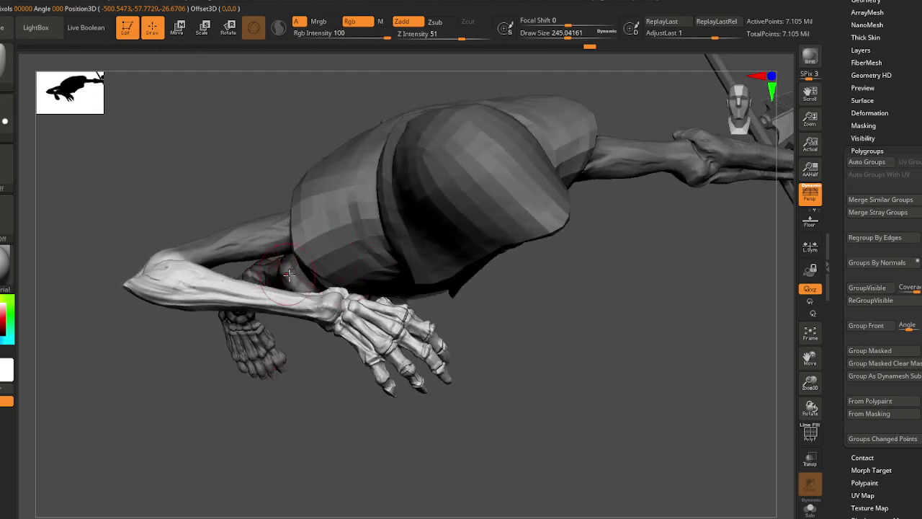
- Clear the forearm mask and reduce the draw size to about 136 for the elbow and hand area
{"action": "left_click_drag", "start_coordinate": [288, 275], "coordinate": [318, 294]}
{"action": "left_click_drag", "start_coordinate": [220, 254], "coordinate": [246, 290]}
{"action": "right_click_drag", "start_coordinate": [246, 289], "coordinate": [183, 325], "text": "ctrl"}
{"action": "right_click_drag", "start_coordinate": [182, 326], "coordinate": [149, 213]}
{"action": "key", "text": "s"}
{"action": "left_click_drag", "start_coordinate": [155, 287], "coordinate": [144, 288]}
{"action": "right_click_drag", "start_coordinate": [154, 301], "coordinate": [167, 367], "text": "ctrl"}
{"action": "right_click_drag", "start_coordinate": [196, 225], "coordinate": [82, 296], "text": "alt"}
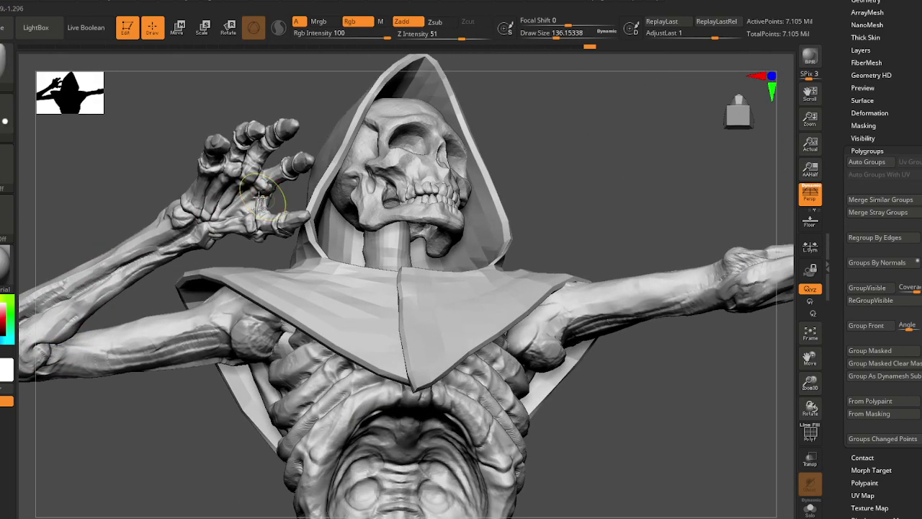
- Isolate the right hand, mask it, show the full figure again, and invert the mask so only the hand is free
{"action": "left_click", "coordinate": [259, 202], "text": "ctrl+shift"}
{"action": "left_click", "coordinate": [144, 177], "text": "ctrl"}
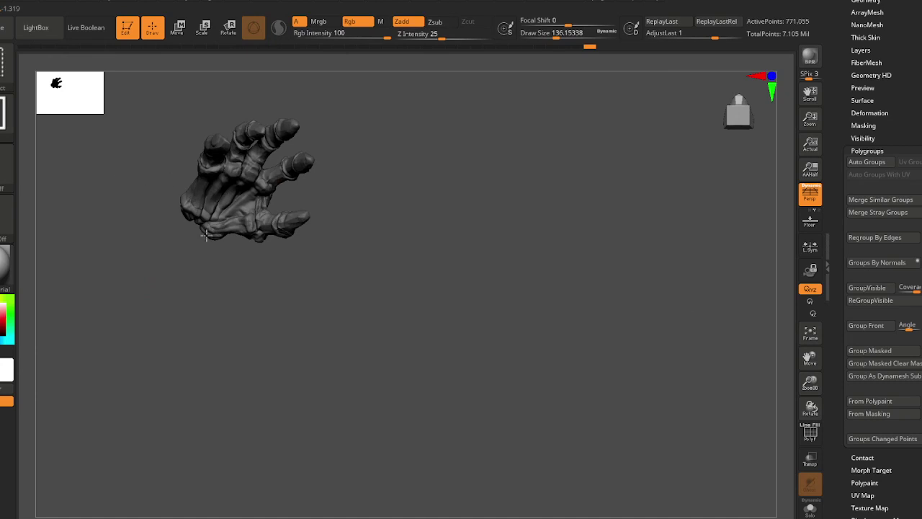
{"action": "left_click", "coordinate": [206, 234], "text": "ctrl+shift"}
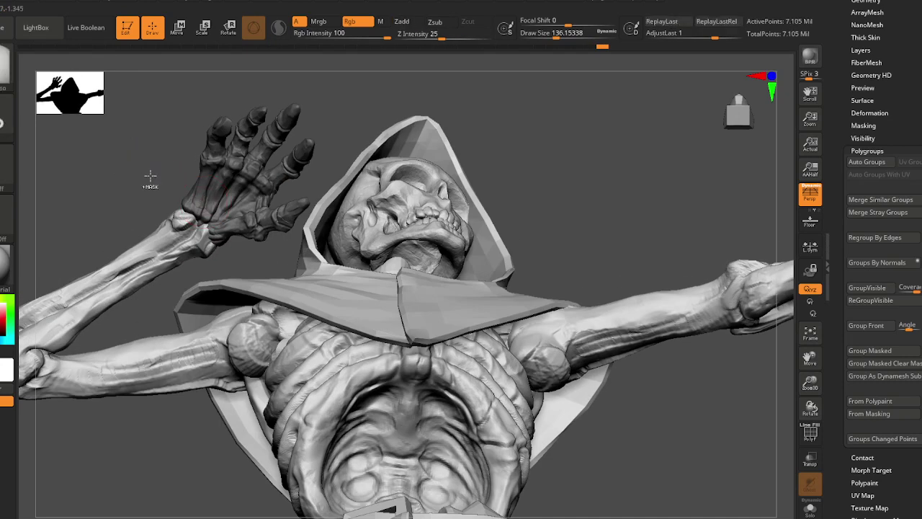
{"action": "left_click", "coordinate": [151, 180], "text": "ctrl"}
- Place the gizmo at the right wrist and rotate the hand into a string-drawing position beside the jaw
{"action": "key", "text": "e"}
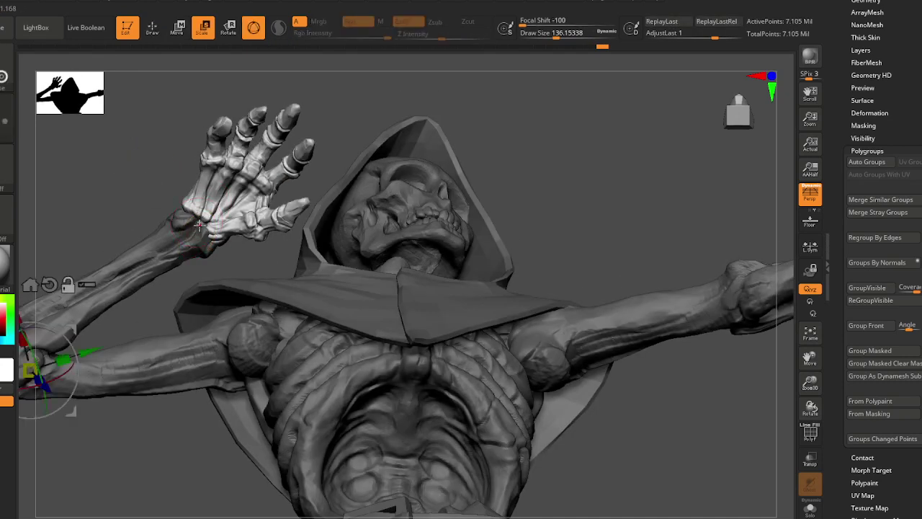
{"action": "left_click", "coordinate": [199, 225]}
{"action": "left_click", "coordinate": [222, 140], "text": "alt"}
{"action": "right_click_drag", "start_coordinate": [267, 238], "coordinate": [373, 261]}
{"action": "left_click_drag", "start_coordinate": [396, 226], "coordinate": [449, 246]}
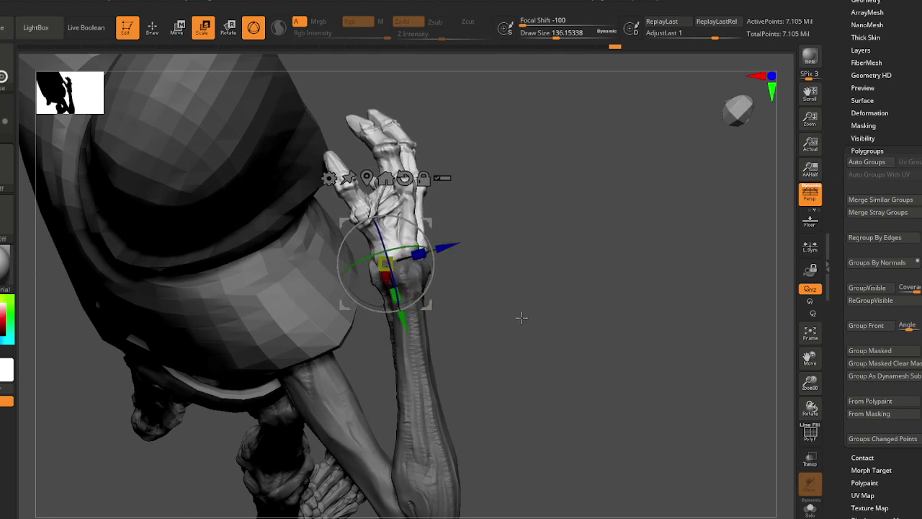
{"action": "left_click_drag", "start_coordinate": [522, 317], "coordinate": [387, 272]}
{"action": "left_click_drag", "start_coordinate": [305, 227], "coordinate": [301, 211]}
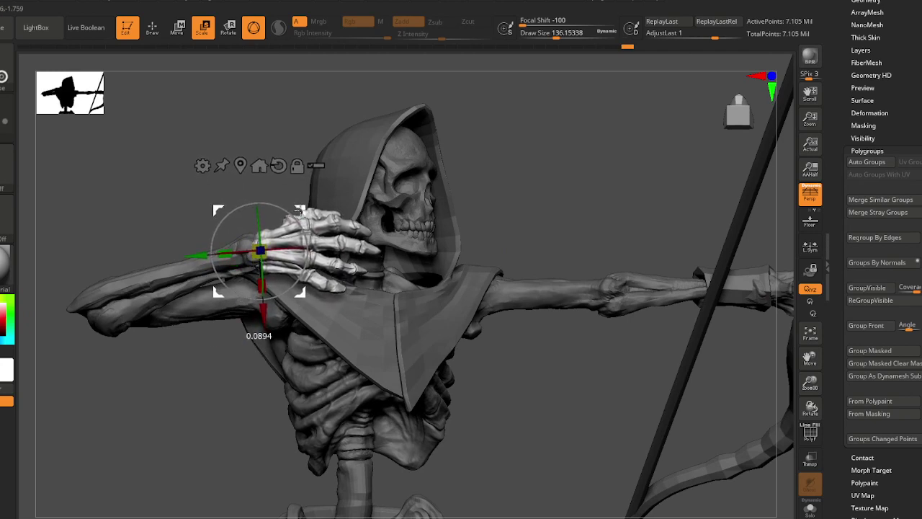
{"action": "key", "text": "q"}
{"action": "mouse_move", "coordinate": [329, 251]}
{"action": "right_mouse_down", "text": "alt"}
{"action": "mouse_move", "coordinate": [235, 261]}
{"action": "mouse_move", "coordinate": [239, 275]}
{"action": "right_mouse_up", "text": "alt"}
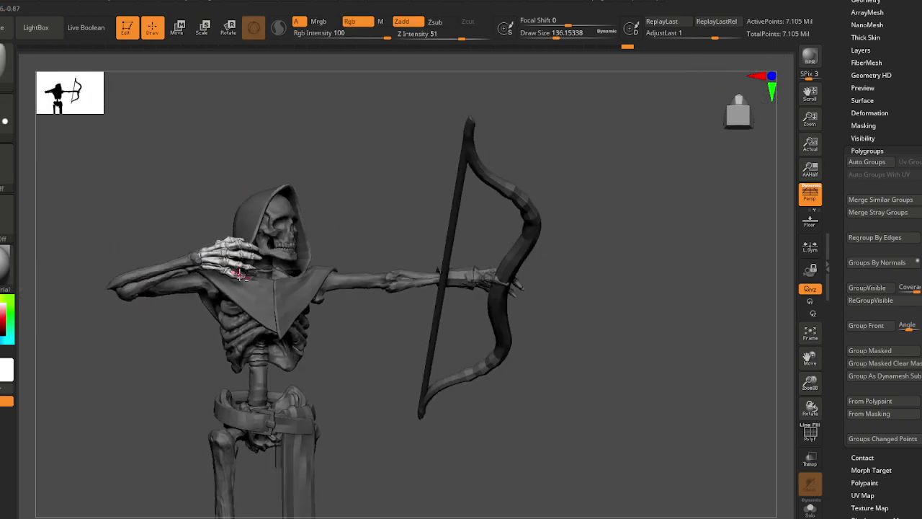
- Raise the draw size to about 550 and clear the existing mask from the whole figure
{"action": "left_click_drag", "start_coordinate": [238, 274], "coordinate": [245, 234], "text": "alt"}
{"action": "key", "text": "s"}
{"action": "right_click_drag", "start_coordinate": [262, 266], "coordinate": [241, 239], "text": "alt"}
{"action": "mouse_move", "coordinate": [313, 216]}
{"action": "right_mouse_down"}
{"action": "mouse_move", "coordinate": [285, 340]}
{"action": "mouse_move", "coordinate": [305, 216]}
{"action": "mouse_move", "coordinate": [294, 247]}
{"action": "right_mouse_up"}
{"action": "left_click", "coordinate": [293, 247], "text": "ctrl+shift"}
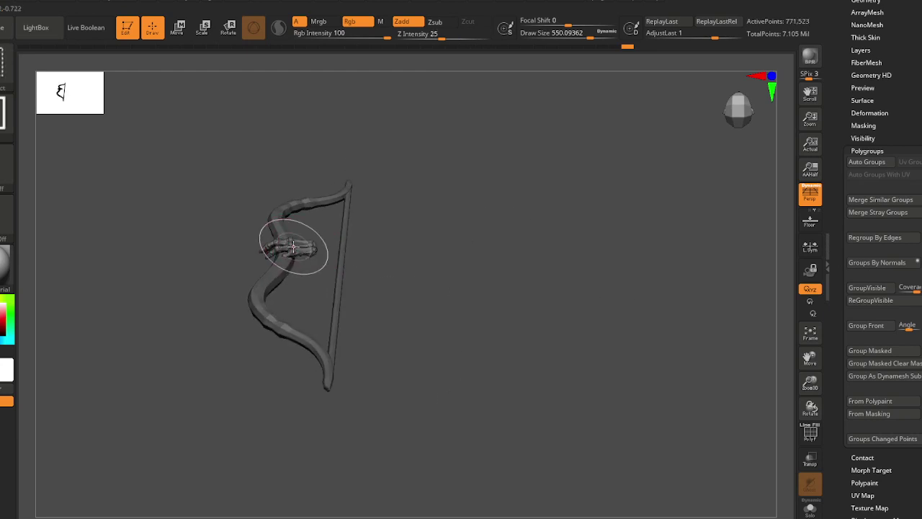
{"action": "left_click", "coordinate": [278, 215], "text": "ctrl+shift"}
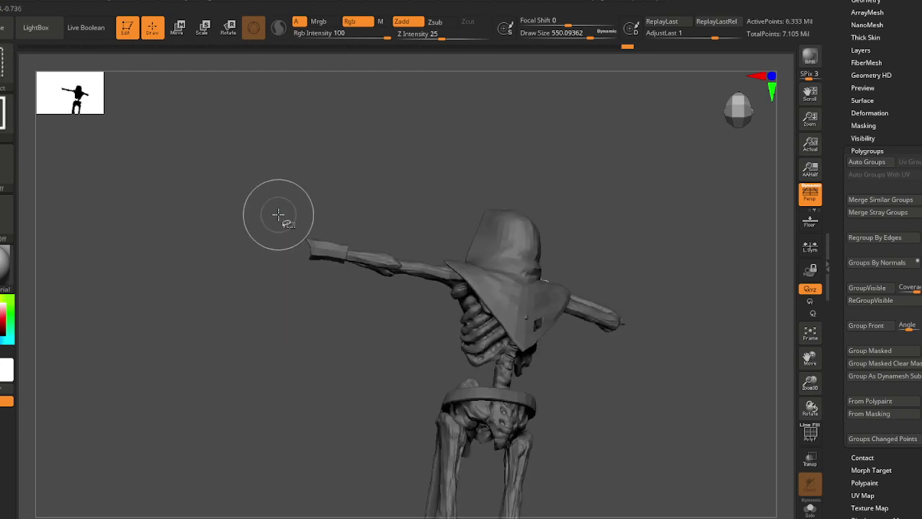
{"action": "left_click", "coordinate": [375, 346], "text": "ctrl"}
{"action": "left_click", "coordinate": [368, 347], "text": "ctrl"}
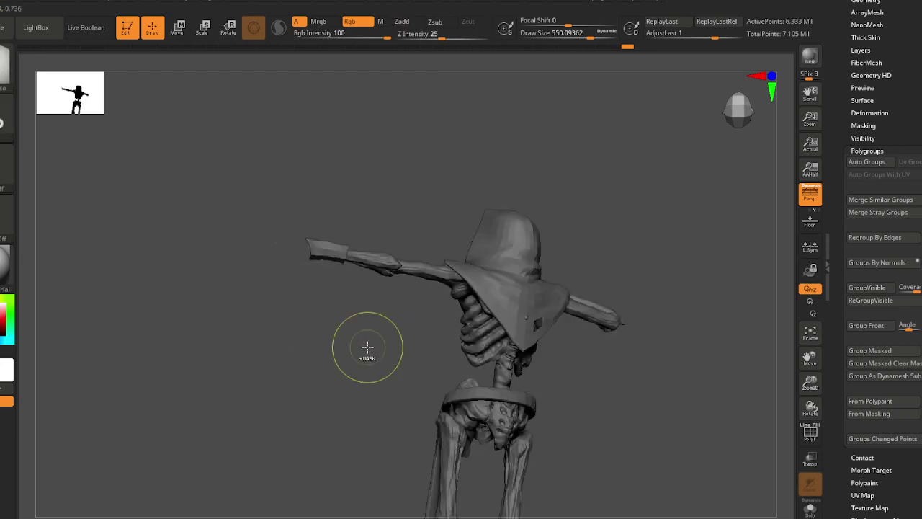
{"action": "left_click", "coordinate": [375, 345], "text": "ctrl+shift"}
{"action": "left_click_drag", "start_coordinate": [380, 346], "coordinate": [301, 289]}
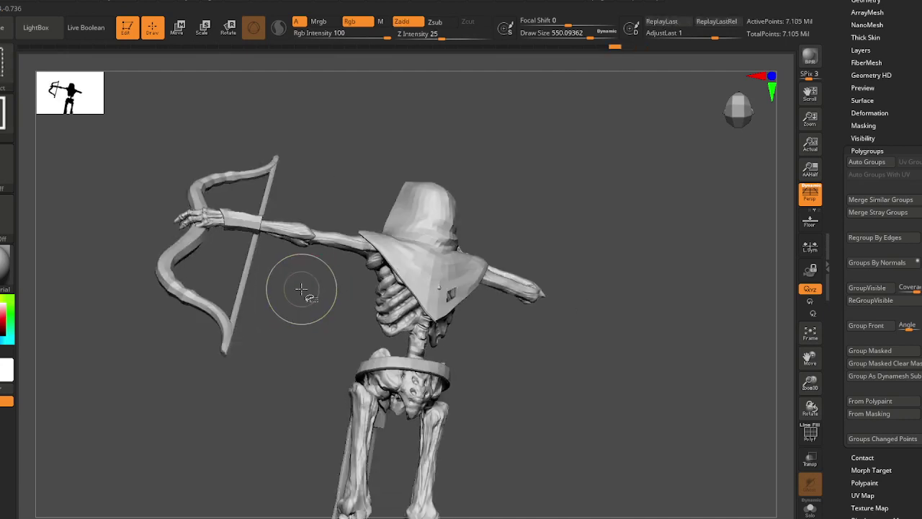
{"action": "left_click_drag", "start_coordinate": [307, 343], "coordinate": [258, 304]}
- Isolate the bow and left hand, mask them, show the full figure, and invert the mask so only they are free
{"action": "left_click", "coordinate": [220, 292], "text": "ctrl+shift"}
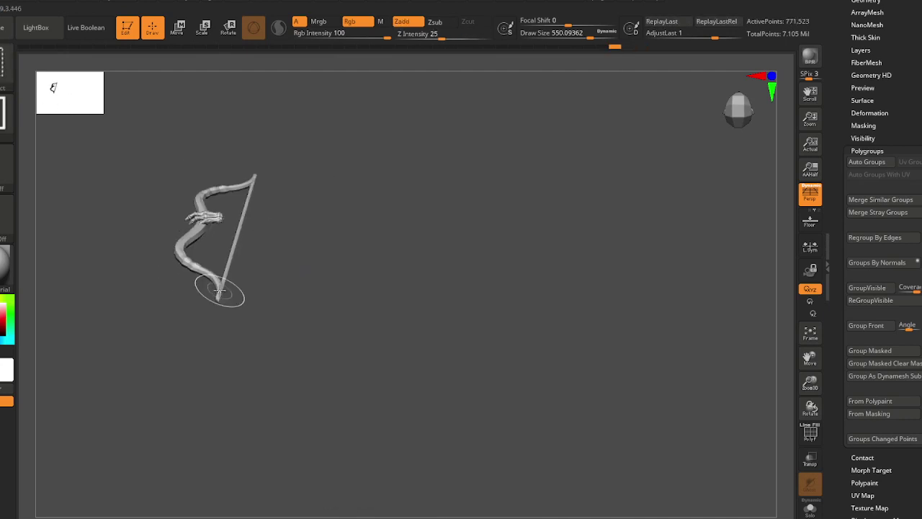
{"action": "left_click", "coordinate": [256, 309], "text": "ctrl+shift"}
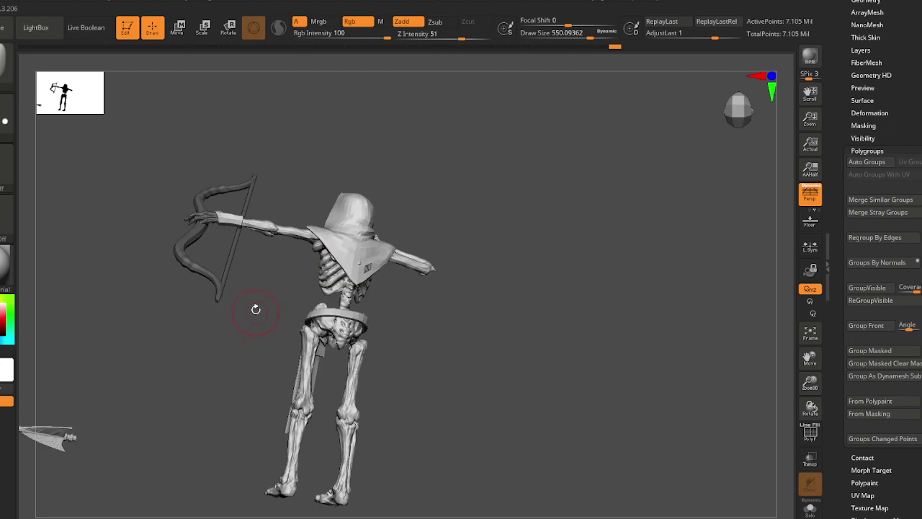
{"action": "mouse_move", "coordinate": [237, 301]}
{"action": "left_mouse_down", "text": "alt"}
{"action": "mouse_move", "coordinate": [301, 316]}
{"action": "mouse_move", "coordinate": [293, 335]}
{"action": "mouse_move", "coordinate": [266, 347]}
{"action": "mouse_move", "coordinate": [258, 237]}
{"action": "mouse_move", "coordinate": [302, 223]}
{"action": "mouse_move", "coordinate": [323, 243]}
{"action": "left_mouse_up", "text": "alt"}
{"action": "left_click", "coordinate": [298, 312], "text": "alt"}
- Place the gizmo at the left wrist and rotate the hand together with the bow to change the bow's tilt
{"action": "key", "text": "e"}
{"action": "left_click", "coordinate": [261, 240]}
{"action": "key", "text": "q"}
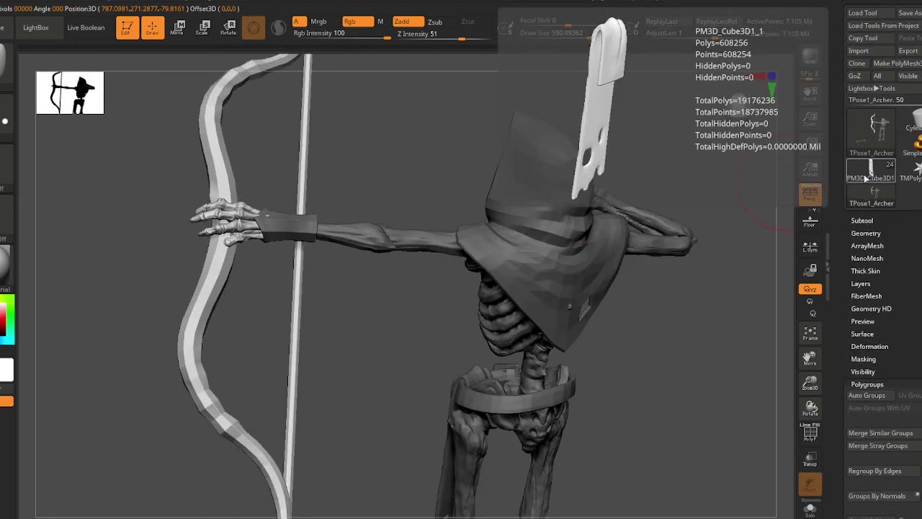
- Check the original detailed archer tool, and return to the posed Transpose Master mesh
{"action": "left_click", "coordinate": [865, 172]}
{"action": "right_click_drag", "start_coordinate": [516, 265], "coordinate": [590, 229]}
{"action": "left_click", "coordinate": [875, 201]}
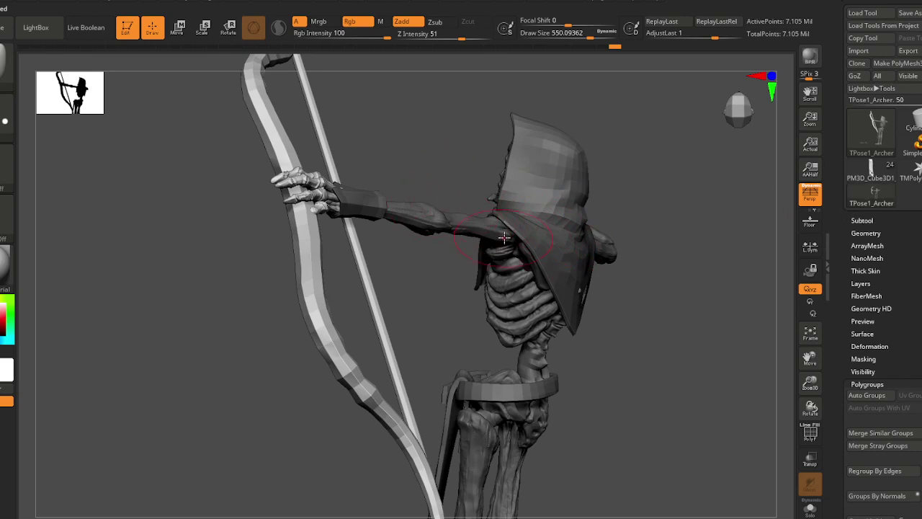
- Invert the mask to protect the bow and hand, and adjust the left wrist bracer with the draw size raised to about 867
{"action": "right_click_drag", "start_coordinate": [504, 238], "coordinate": [446, 304]}
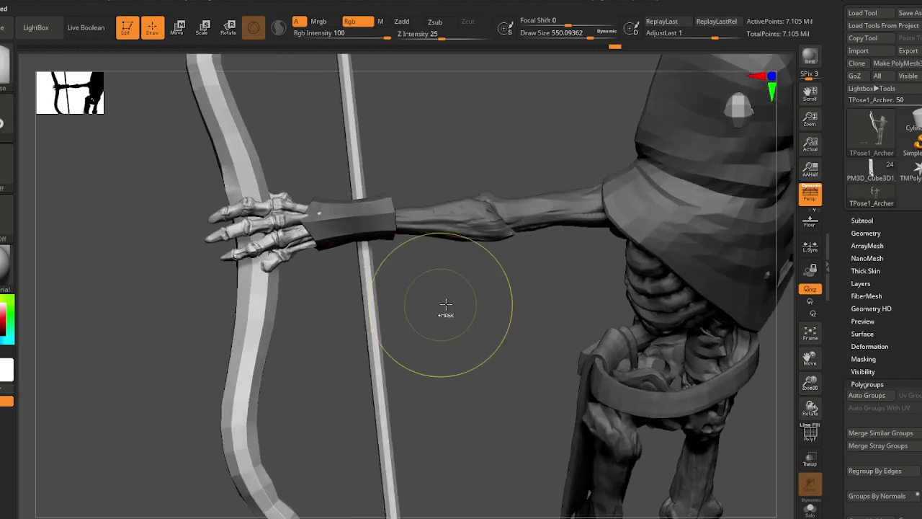
{"action": "left_click", "coordinate": [446, 305], "text": "ctrl"}
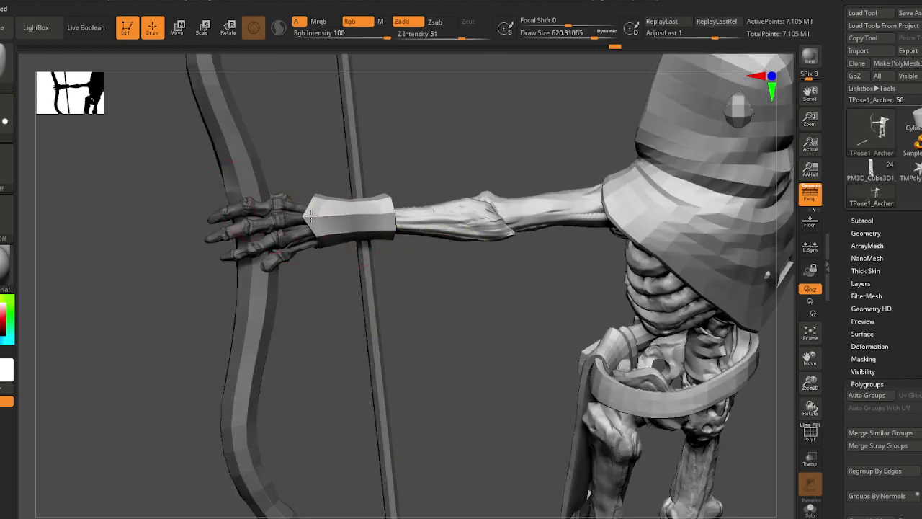
{"action": "right_click_drag", "start_coordinate": [320, 225], "coordinate": [331, 237]}
{"action": "key", "text": "s"}
{"action": "left_click_drag", "start_coordinate": [317, 230], "coordinate": [372, 230]}
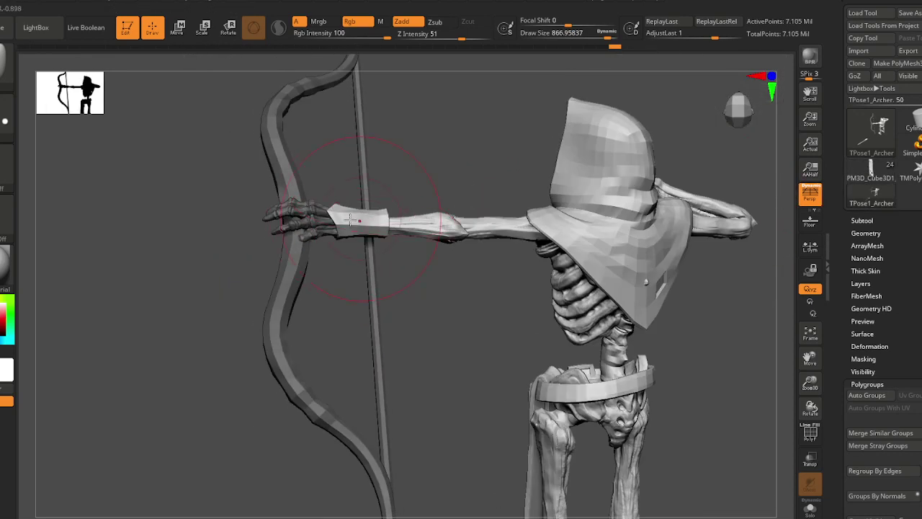
{"action": "right_click_drag", "start_coordinate": [350, 221], "coordinate": [372, 224]}
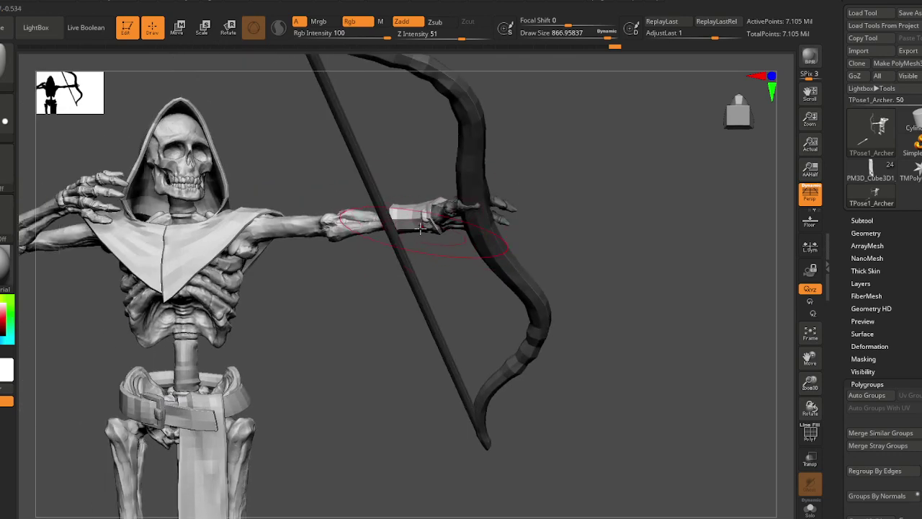
{"action": "right_click_drag", "start_coordinate": [391, 216], "coordinate": [702, 208]}
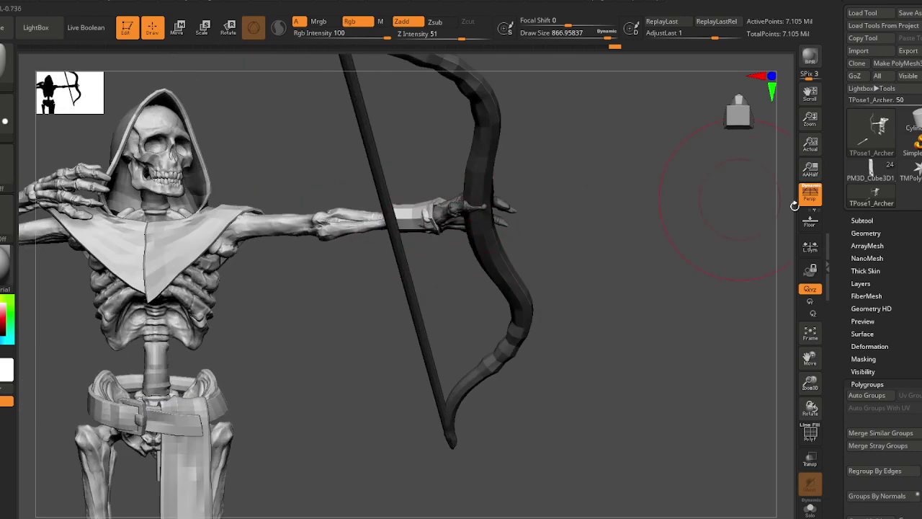
- Compare the original archer's shoulders, cape and belt with the posed mesh, ending on the posed mesh
{"action": "left_click", "coordinate": [866, 177]}
{"action": "right_click_drag", "start_coordinate": [175, 233], "coordinate": [254, 200], "text": "alt"}
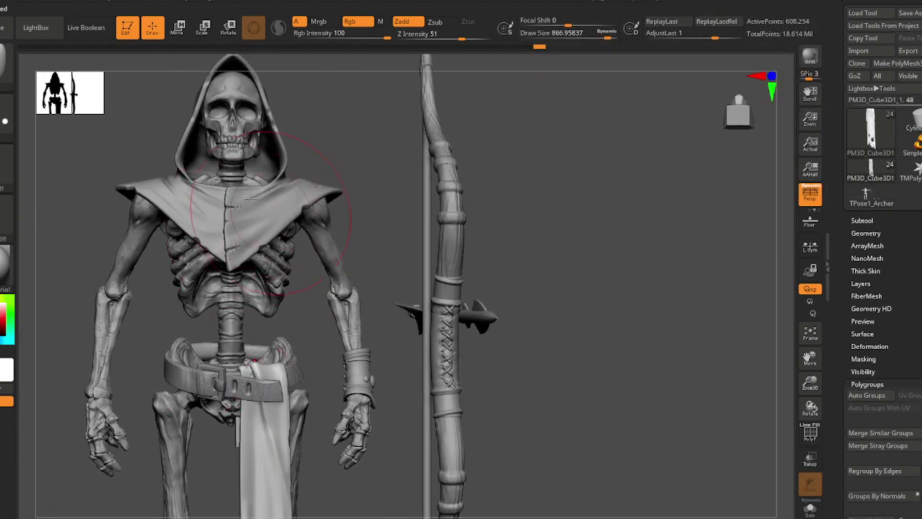
{"action": "right_click_drag", "start_coordinate": [267, 390], "coordinate": [287, 373], "text": "alt"}
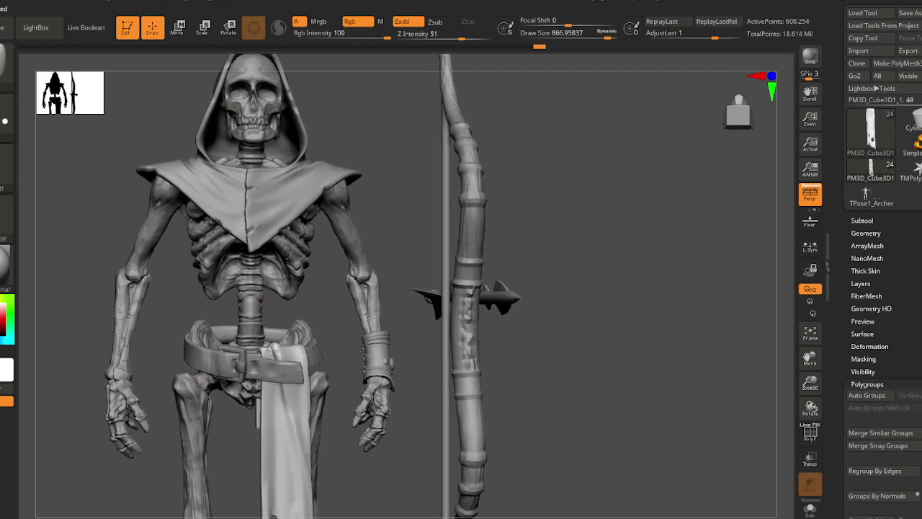
{"action": "left_click", "coordinate": [873, 202]}
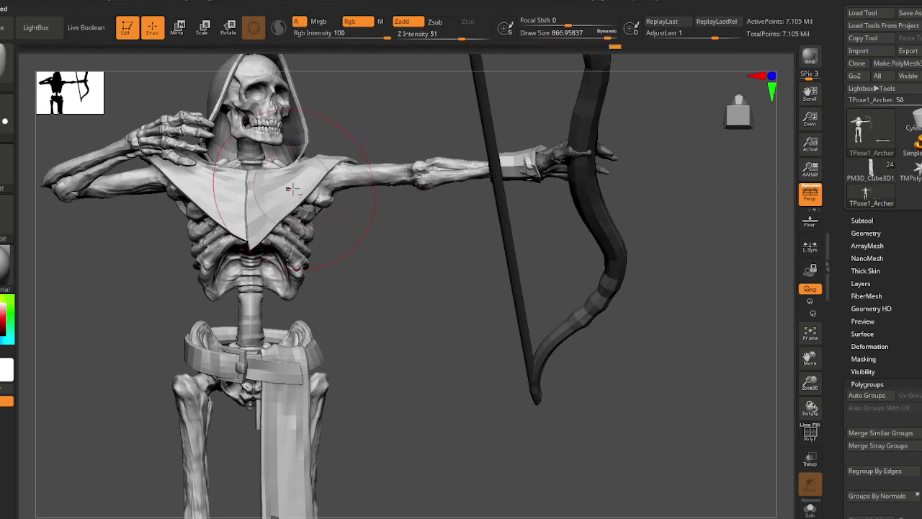
{"action": "mouse_move", "coordinate": [292, 189]}
{"action": "right_mouse_down", "text": "alt"}
{"action": "mouse_move", "coordinate": [365, 251]}
{"action": "mouse_move", "coordinate": [319, 250]}
{"action": "mouse_move", "coordinate": [354, 276]}
{"action": "right_mouse_up", "text": "alt"}
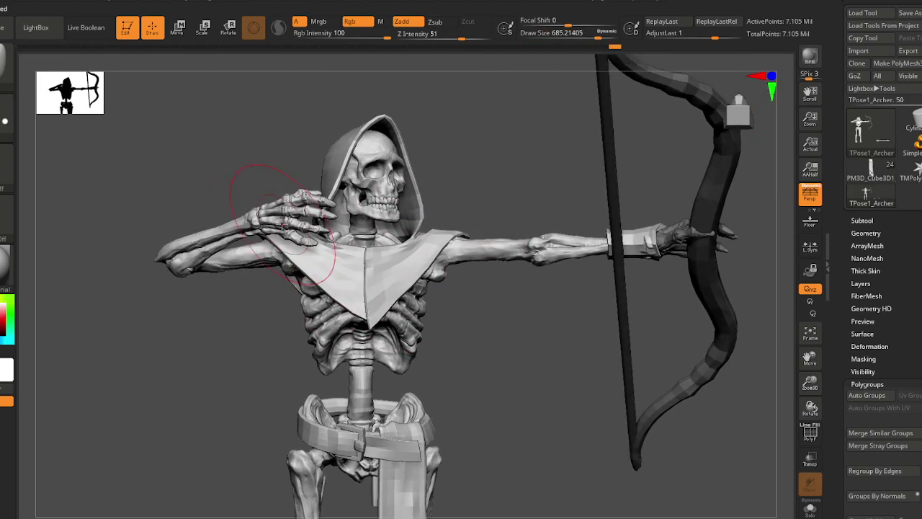
- Hide the thigh bones and lower legs, mask the remaining figure, and show everything again so only both legs are free
{"action": "right_click_drag", "start_coordinate": [288, 222], "coordinate": [335, 249]}
{"action": "key", "text": "ctrl+shift+a"}
{"action": "right_click_drag", "start_coordinate": [308, 278], "coordinate": [286, 242]}
{"action": "mouse_move", "coordinate": [285, 242]}
{"action": "right_mouse_down", "text": "ctrl"}
{"action": "mouse_move", "coordinate": [261, 196]}
{"action": "mouse_move", "coordinate": [237, 274]}
{"action": "mouse_move", "coordinate": [235, 245]}
{"action": "mouse_move", "coordinate": [293, 238]}
{"action": "mouse_move", "coordinate": [280, 232]}
{"action": "mouse_move", "coordinate": [320, 241]}
{"action": "right_mouse_up", "text": "ctrl"}
{"action": "right_click_drag", "start_coordinate": [344, 305], "coordinate": [341, 254], "text": "alt"}
{"action": "right_click_drag", "start_coordinate": [343, 353], "coordinate": [340, 282], "text": "alt"}
{"action": "mouse_move", "coordinate": [336, 317]}
{"action": "right_mouse_down"}
{"action": "mouse_move", "coordinate": [334, 286]}
{"action": "mouse_move", "coordinate": [344, 291]}
{"action": "mouse_move", "coordinate": [353, 246]}
{"action": "right_mouse_up"}
{"action": "left_click", "coordinate": [353, 245], "text": "ctrl+shift"}
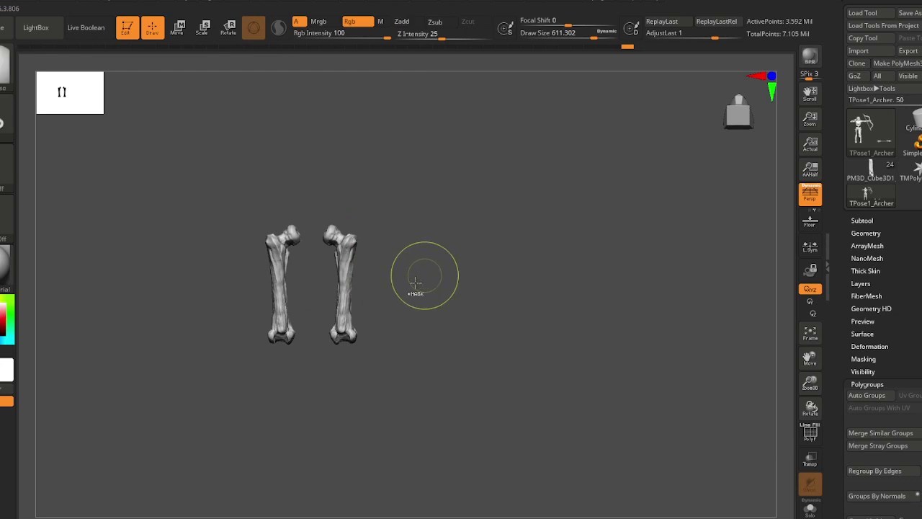
{"action": "left_click", "coordinate": [376, 297], "text": "ctrl+shift"}
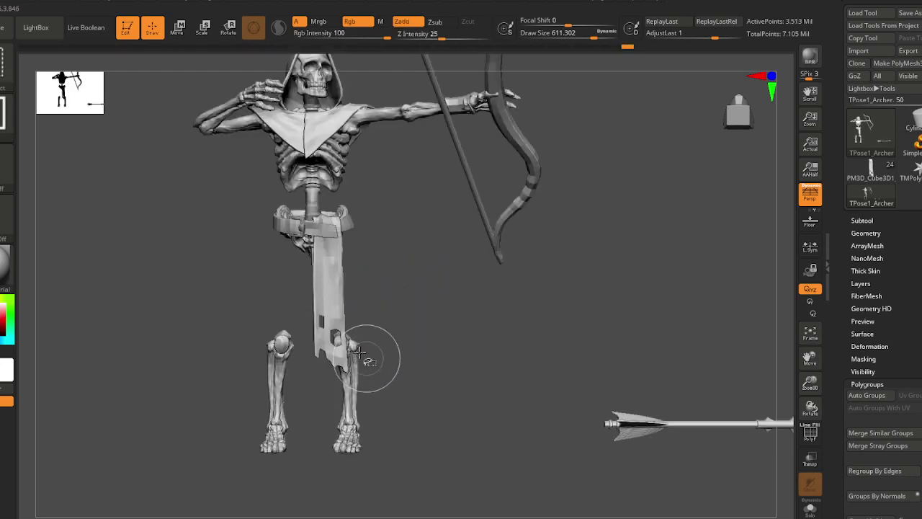
{"action": "left_click", "coordinate": [355, 347], "text": "ctrl+shift"}
{"action": "left_click", "coordinate": [507, 376], "text": "ctrl"}
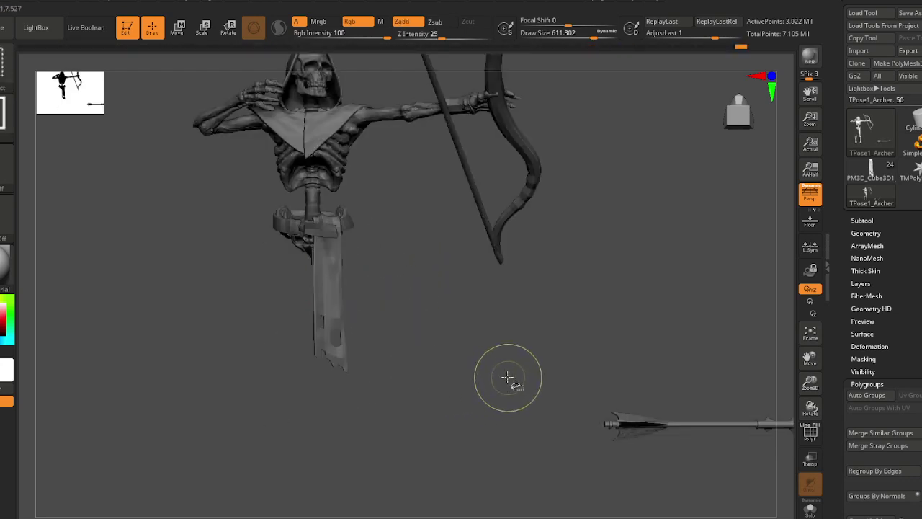
{"action": "left_click", "coordinate": [504, 377], "text": "ctrl+shift"}
- Add the right leg to the mask so only the left leg stays free
{"action": "right_click_drag", "start_coordinate": [415, 376], "coordinate": [451, 335], "text": "alt"}
{"action": "mouse_move", "coordinate": [344, 203]}
{"action": "right_mouse_down", "text": "alt"}
{"action": "mouse_move", "coordinate": [336, 231]}
{"action": "mouse_move", "coordinate": [341, 220]}
{"action": "right_mouse_up", "text": "alt"}
{"action": "left_click_drag", "start_coordinate": [341, 218], "coordinate": [338, 310]}
{"action": "mouse_move", "coordinate": [341, 362]}
{"action": "left_mouse_down", "text": "ctrl"}
{"action": "mouse_move", "coordinate": [257, 410]}
{"action": "mouse_move", "coordinate": [306, 173]}
{"action": "mouse_move", "coordinate": [344, 170]}
{"action": "left_mouse_up", "text": "ctrl"}
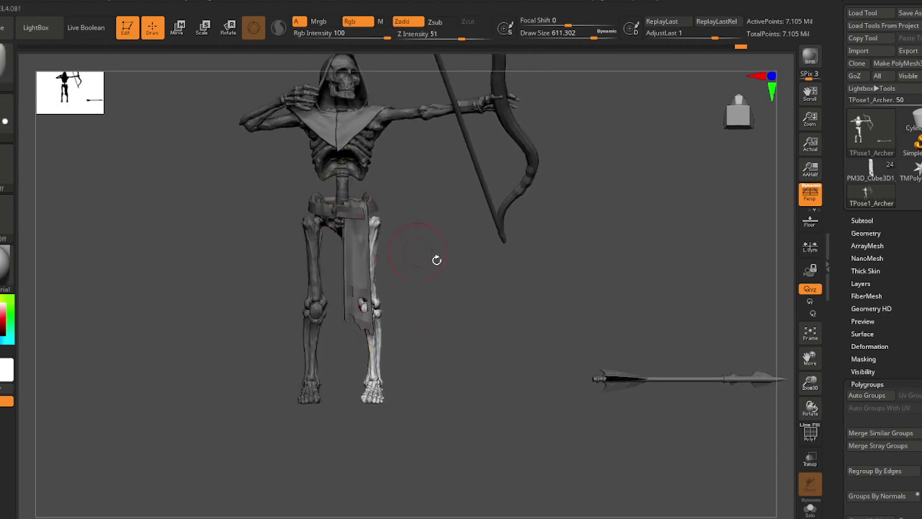
- Place the gizmo at the left hip, reset its orientation, and rotate the left leg outward into a wide stance
{"action": "key", "text": "e"}
{"action": "mouse_move", "coordinate": [512, 302]}
{"action": "left_mouse_down"}
{"action": "mouse_move", "coordinate": [422, 298]}
{"action": "mouse_move", "coordinate": [438, 300]}
{"action": "mouse_move", "coordinate": [408, 283]}
{"action": "mouse_move", "coordinate": [469, 265]}
{"action": "left_mouse_up"}
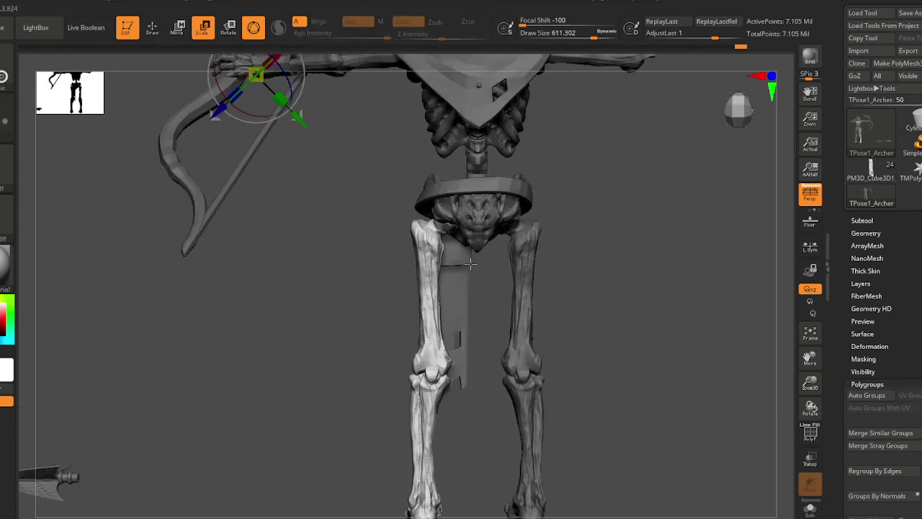
{"action": "left_click", "coordinate": [446, 225]}
{"action": "left_click", "coordinate": [466, 141]}
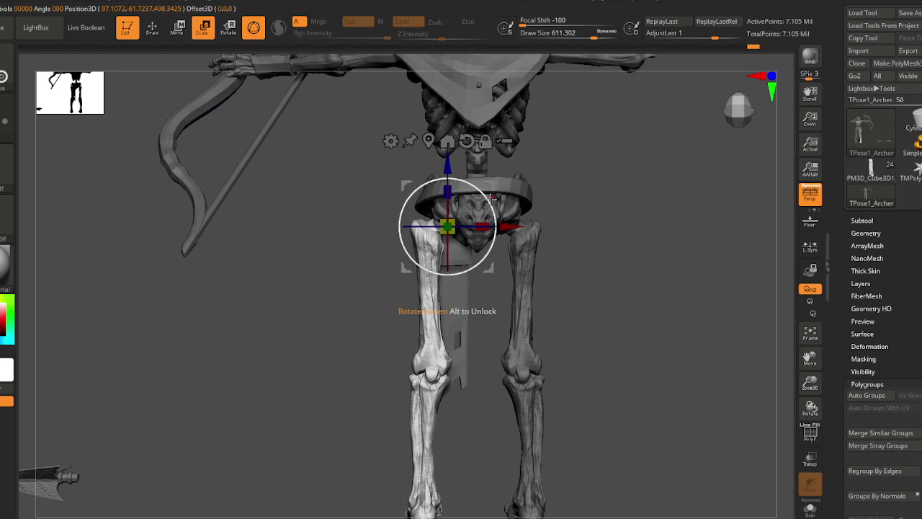
{"action": "left_click_drag", "start_coordinate": [488, 201], "coordinate": [495, 222]}
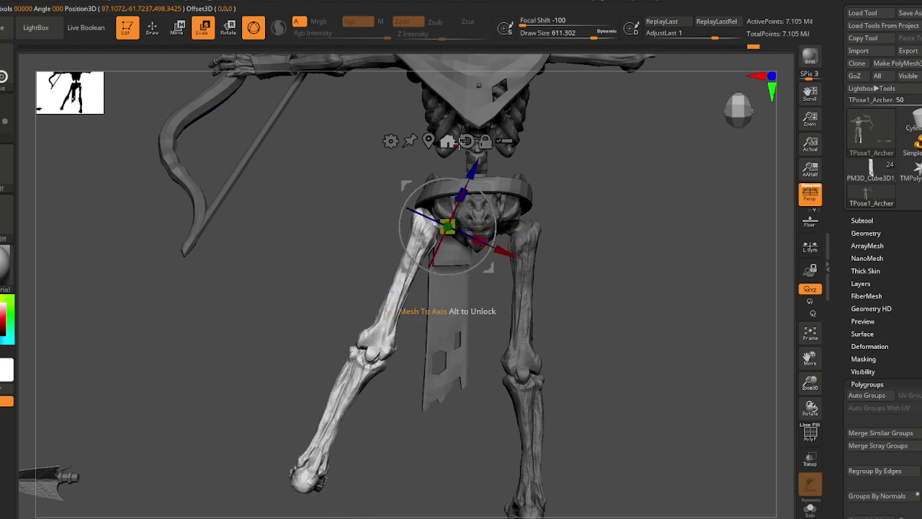
{"action": "left_click", "coordinate": [465, 141]}
{"action": "left_click_drag", "start_coordinate": [496, 189], "coordinate": [492, 181]}
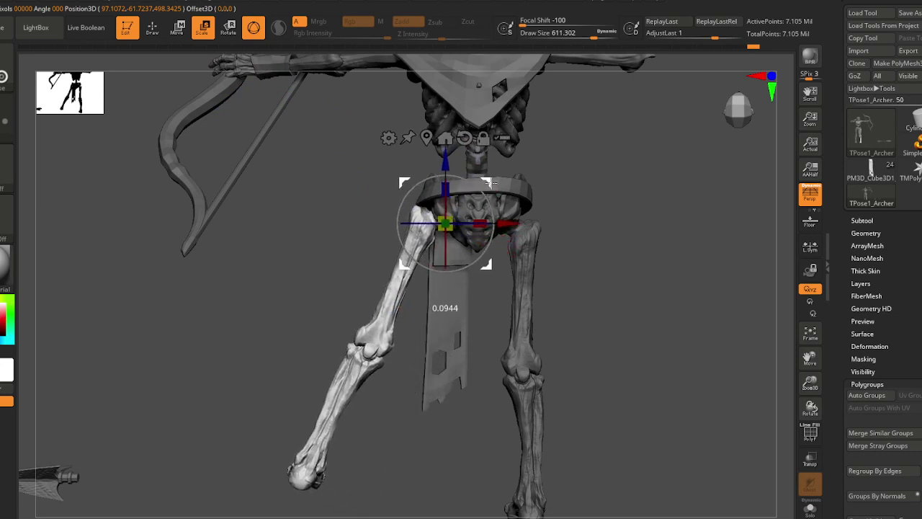
- Free both legs again by hiding them, masking the rest of the figure, and restoring full visibility
{"action": "key", "text": "q"}
{"action": "mouse_move", "coordinate": [430, 233]}
{"action": "right_mouse_down"}
{"action": "mouse_move", "coordinate": [460, 230]}
{"action": "mouse_move", "coordinate": [432, 230]}
{"action": "right_mouse_up"}
{"action": "left_click_drag", "start_coordinate": [412, 222], "coordinate": [449, 212], "text": "alt"}
{"action": "right_click_drag", "start_coordinate": [437, 229], "coordinate": [340, 307], "text": "alt"}
{"action": "left_click", "coordinate": [274, 283], "text": "ctrl+shift"}
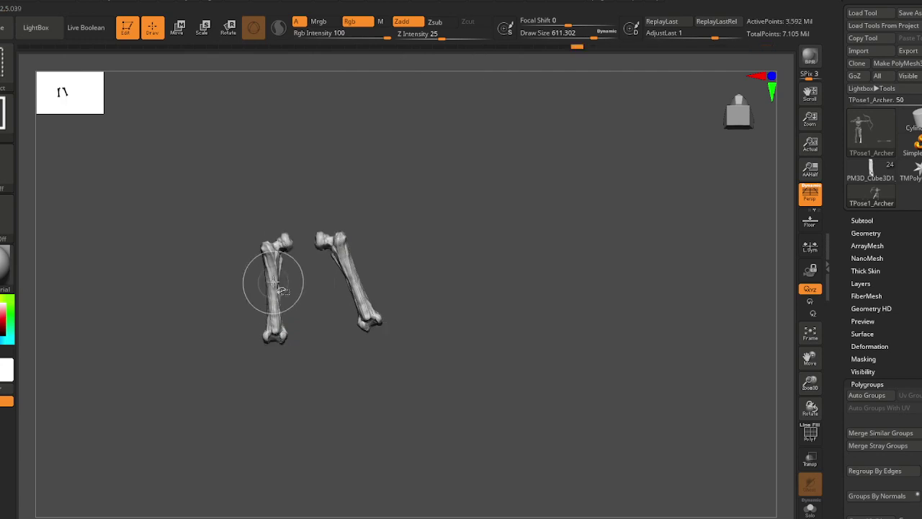
{"action": "left_click_drag", "start_coordinate": [286, 360], "coordinate": [294, 349], "text": "ctrl+shift"}
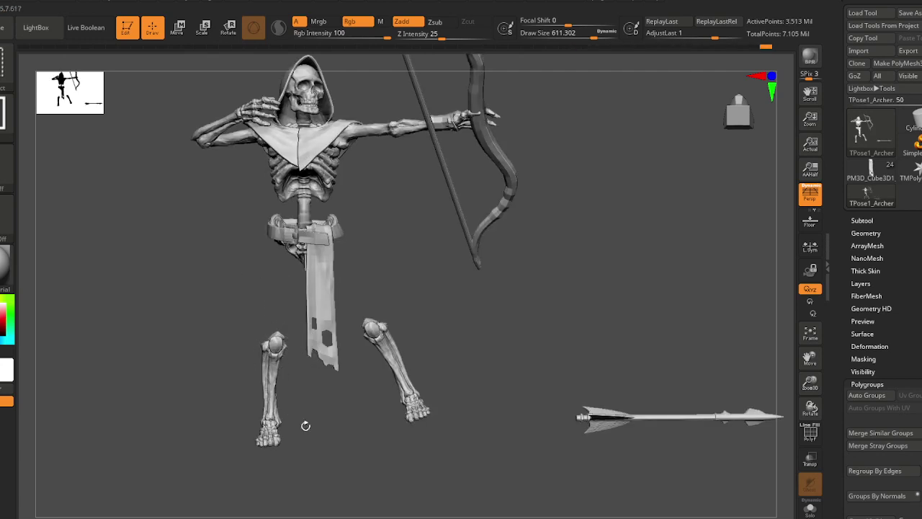
{"action": "left_click", "coordinate": [411, 415], "text": "ctrl+shift"}
{"action": "mouse_move", "coordinate": [333, 400]}
{"action": "right_mouse_down"}
{"action": "mouse_move", "coordinate": [350, 437]}
{"action": "mouse_move", "coordinate": [346, 381]}
{"action": "mouse_move", "coordinate": [381, 412]}
{"action": "mouse_move", "coordinate": [381, 375]}
{"action": "mouse_move", "coordinate": [365, 376]}
{"action": "mouse_move", "coordinate": [383, 408]}
{"action": "right_mouse_up"}
{"action": "right_click_drag", "start_coordinate": [376, 370], "coordinate": [395, 404], "text": "alt"}
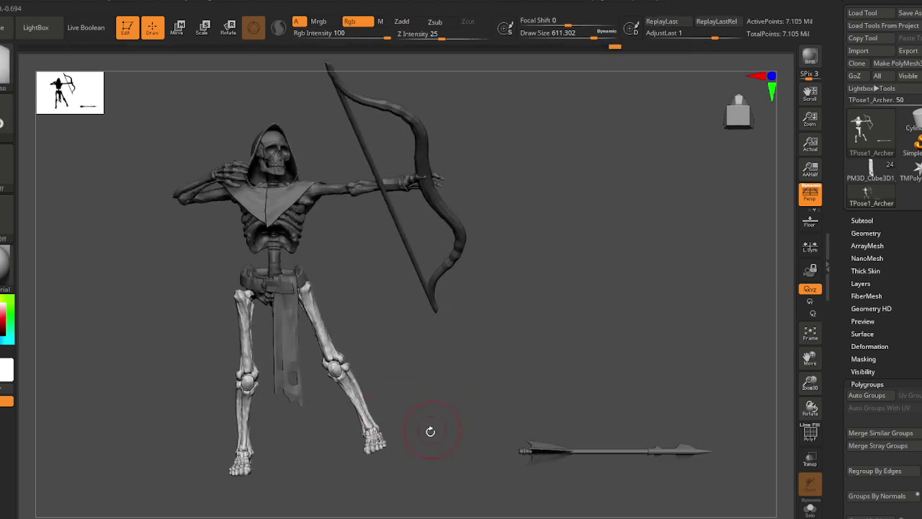
- Lasso-mask the outstretched left leg so only the right leg stays free
{"action": "right_click_drag", "start_coordinate": [430, 430], "coordinate": [435, 373], "text": "alt"}
{"action": "mouse_move", "coordinate": [472, 356]}
{"action": "left_mouse_down", "text": "ctrl"}
{"action": "mouse_move", "coordinate": [350, 444]}
{"action": "mouse_move", "coordinate": [295, 308]}
{"action": "left_mouse_up", "text": "ctrl"}
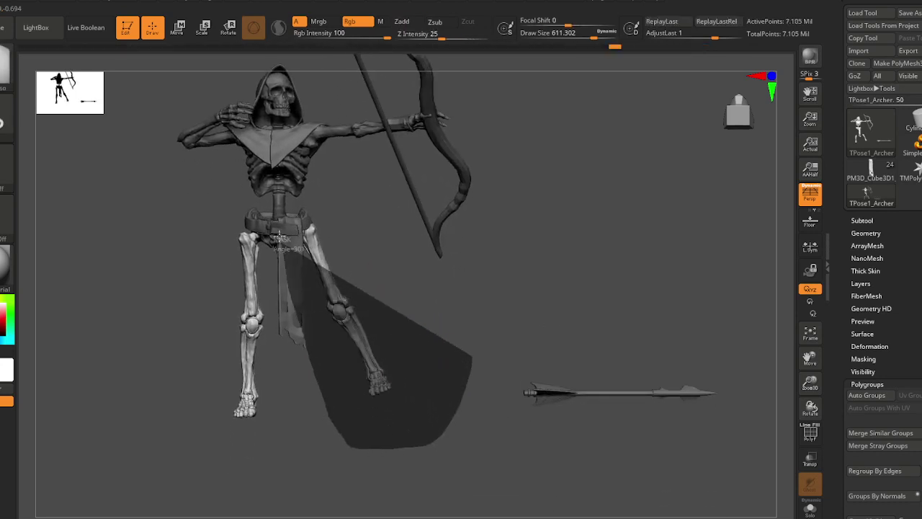
{"action": "left_click_drag", "start_coordinate": [279, 234], "coordinate": [348, 165], "text": "ctrl"}
- From the side, rotate the right leg forward at the hip with the gizmo and nudge it into the hip joint
{"action": "right_click_drag", "start_coordinate": [278, 232], "coordinate": [329, 267]}
{"action": "key", "text": "e"}
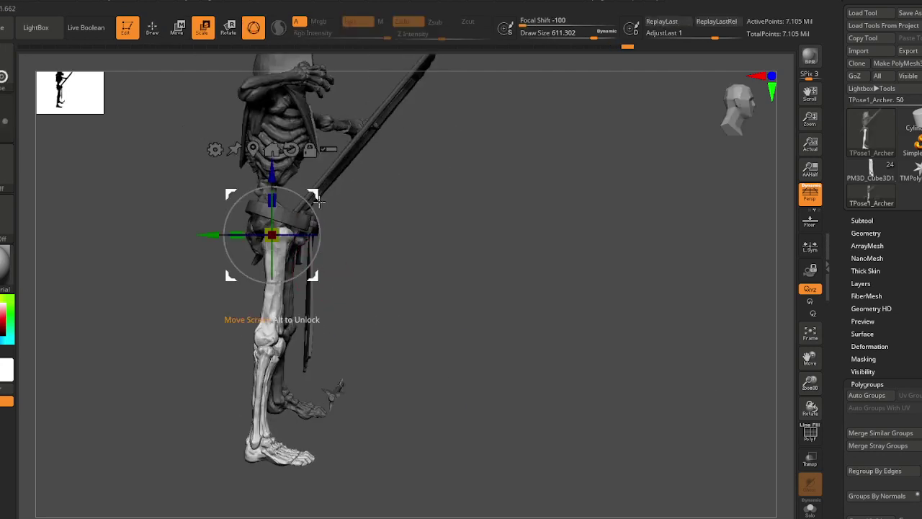
{"action": "mouse_move", "coordinate": [319, 201]}
{"action": "left_mouse_down"}
{"action": "mouse_move", "coordinate": [322, 209]}
{"action": "mouse_move", "coordinate": [314, 184]}
{"action": "mouse_move", "coordinate": [325, 196]}
{"action": "left_mouse_up"}
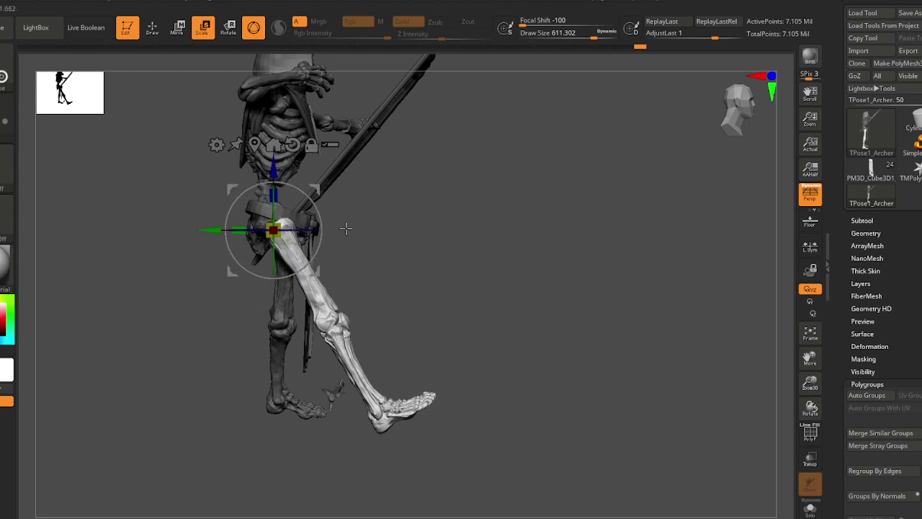
{"action": "left_click_drag", "start_coordinate": [321, 214], "coordinate": [321, 207]}
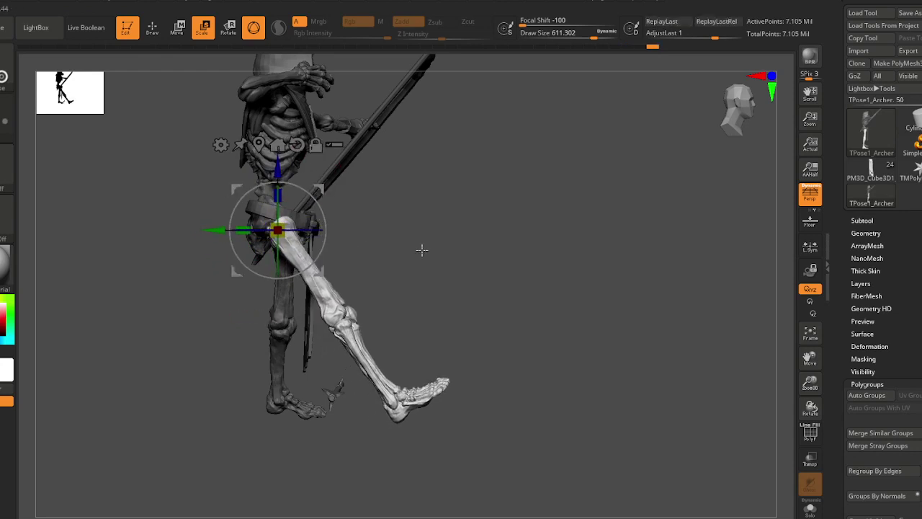
{"action": "mouse_move", "coordinate": [421, 250]}
{"action": "left_mouse_down"}
{"action": "mouse_move", "coordinate": [410, 262]}
{"action": "mouse_move", "coordinate": [381, 259]}
{"action": "mouse_move", "coordinate": [305, 195]}
{"action": "mouse_move", "coordinate": [277, 191]}
{"action": "mouse_move", "coordinate": [276, 201]}
{"action": "mouse_move", "coordinate": [277, 186]}
{"action": "left_mouse_up"}
- Leave the gizmo and clear the mask from the figure
{"action": "key", "text": "q"}
{"action": "right_click_drag", "start_coordinate": [271, 218], "coordinate": [237, 206]}
{"action": "left_click_drag", "start_coordinate": [237, 206], "coordinate": [256, 205]}
{"action": "key", "text": "ctrl+h"}
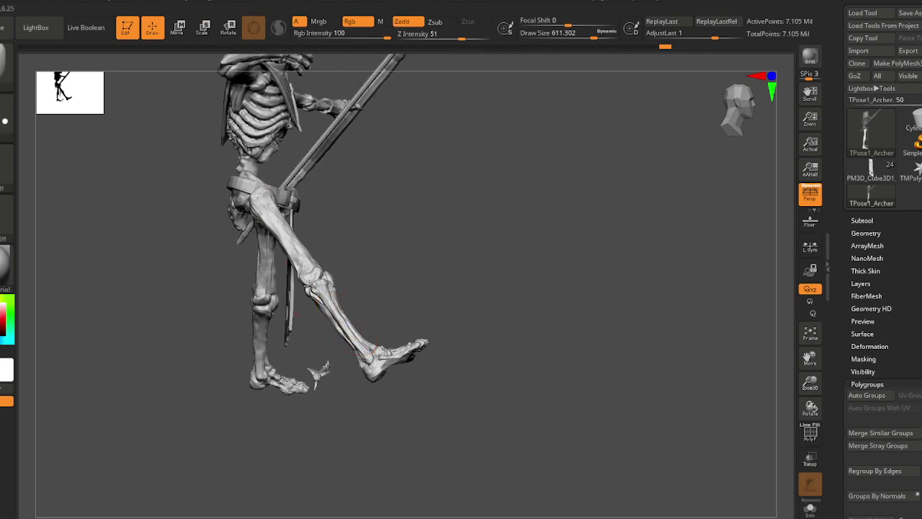
- Isolate the two lower legs with their feet and lasso-mask the right one
{"action": "right_click_drag", "start_coordinate": [318, 375], "coordinate": [362, 368]}
{"action": "left_click", "coordinate": [302, 299], "text": "ctrl+shift"}
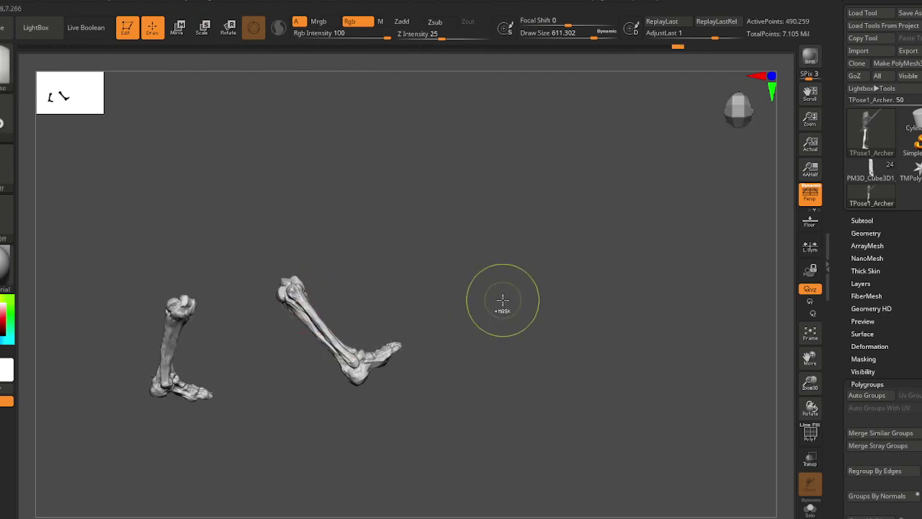
{"action": "mouse_move", "coordinate": [494, 216]}
{"action": "left_mouse_down", "text": "ctrl"}
{"action": "mouse_move", "coordinate": [382, 436]}
{"action": "mouse_move", "coordinate": [252, 312]}
{"action": "mouse_move", "coordinate": [247, 220]}
{"action": "left_mouse_up", "text": "ctrl"}
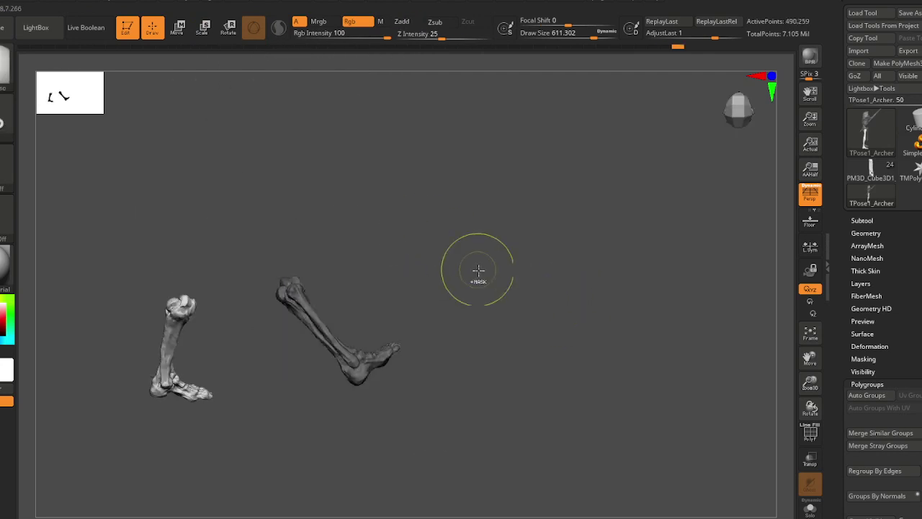
- Unhide the whole figure, invert the mask and rotate the right lower leg about the knee until the shin stands vertical
{"action": "left_click", "coordinate": [485, 285], "text": "ctrl+shift"}
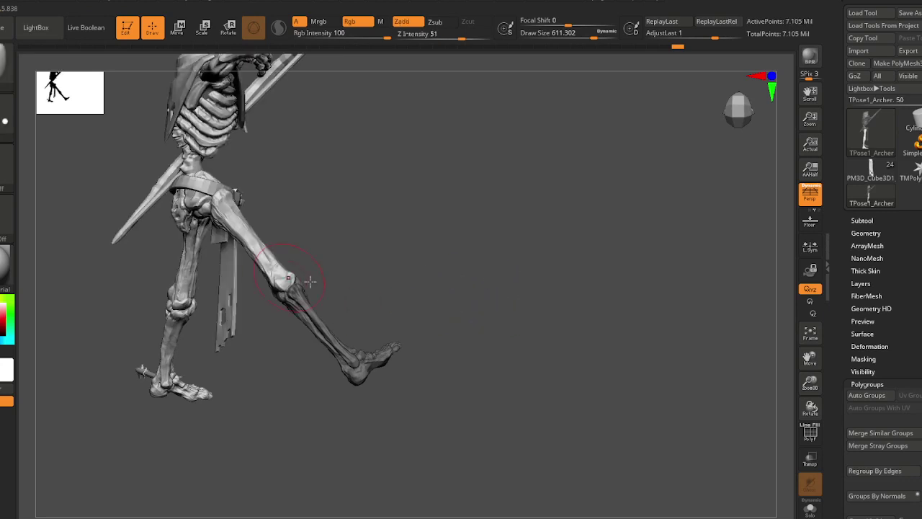
{"action": "right_click_drag", "start_coordinate": [309, 281], "coordinate": [381, 352], "text": "alt"}
{"action": "left_click", "coordinate": [515, 327], "text": "ctrl"}
{"action": "key", "text": "e"}
{"action": "left_click", "coordinate": [385, 345], "text": "alt"}
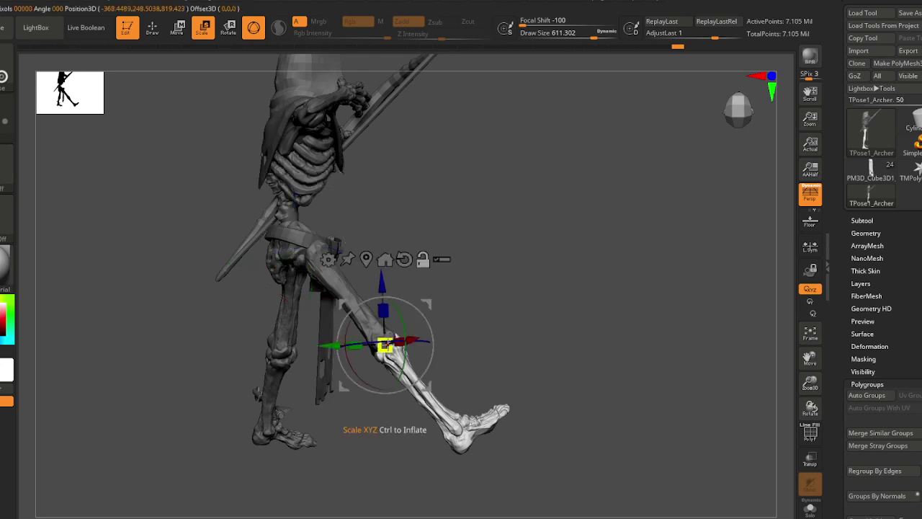
{"action": "left_click_drag", "start_coordinate": [430, 325], "coordinate": [434, 362]}
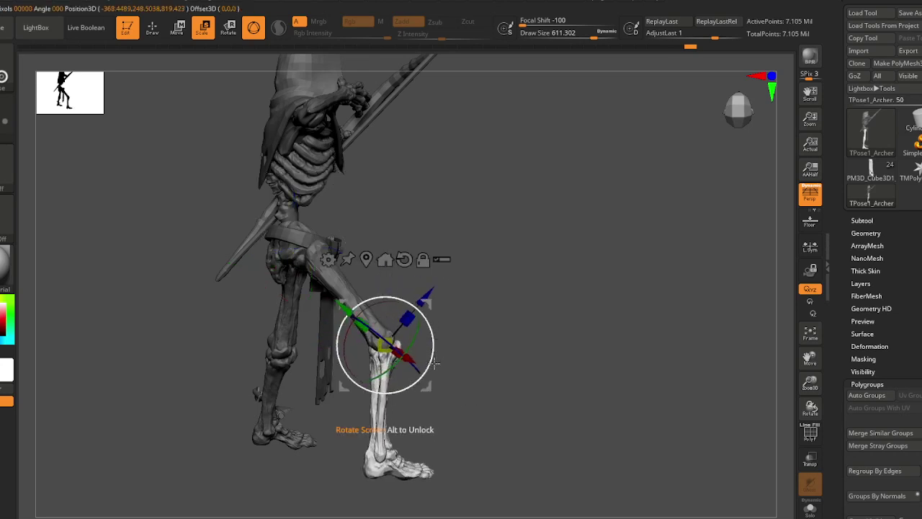
- Leave the gizmo, clear the mask and save the file
{"action": "key", "text": "q"}
{"action": "left_click_drag", "start_coordinate": [639, 79], "coordinate": [646, 75], "text": "ctrl"}
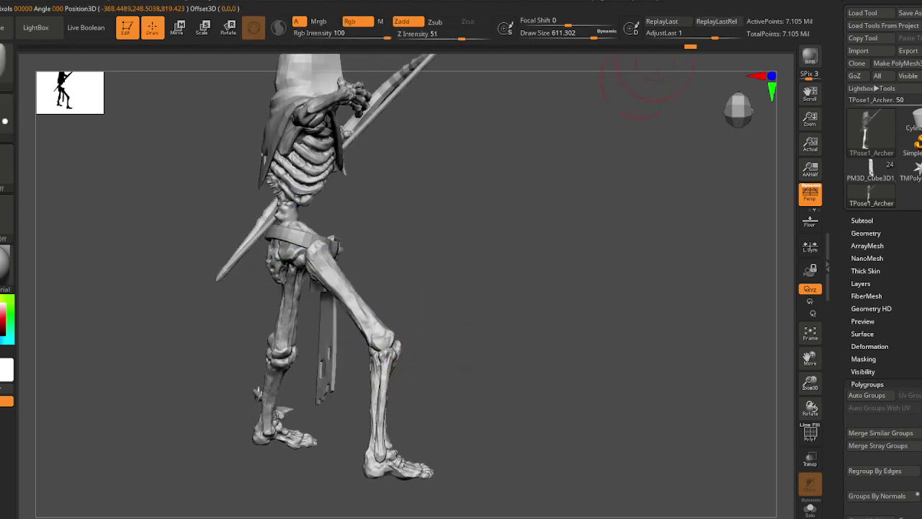
{"action": "key", "text": "ctrl+s"}
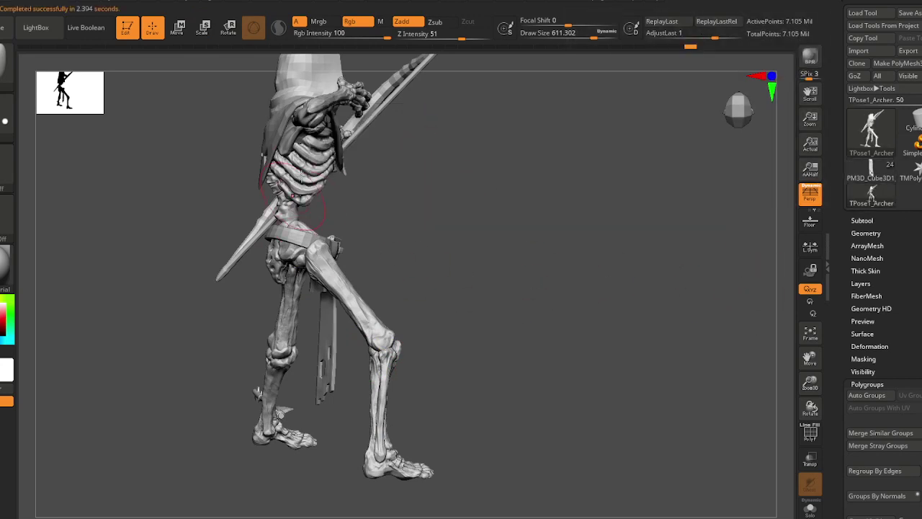
- Mask everything except the left leg: hide both legs, mask the rest, unhide them and lasso-mask the right leg
{"action": "mouse_move", "coordinate": [288, 249]}
{"action": "left_mouse_down"}
{"action": "mouse_move", "coordinate": [253, 216]}
{"action": "mouse_move", "coordinate": [279, 222]}
{"action": "mouse_move", "coordinate": [248, 231]}
{"action": "mouse_move", "coordinate": [243, 222]}
{"action": "mouse_move", "coordinate": [253, 212]}
{"action": "mouse_move", "coordinate": [283, 221]}
{"action": "left_mouse_up"}
{"action": "left_click", "coordinate": [249, 225], "text": "ctrl+shift"}
{"action": "left_click", "coordinate": [222, 404], "text": "ctrl+shift"}
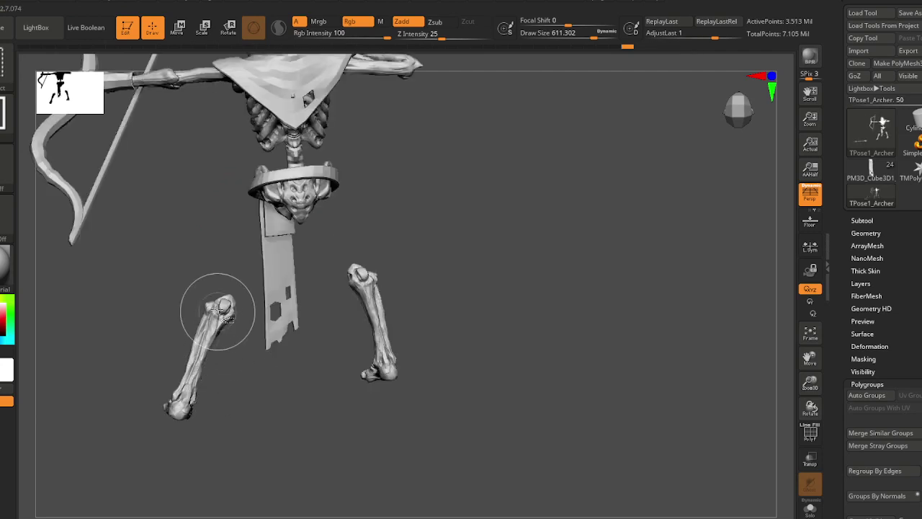
{"action": "left_click", "coordinate": [209, 332], "text": "ctrl+shift"}
{"action": "right_click_drag", "start_coordinate": [208, 336], "coordinate": [257, 353], "text": "ctrl"}
{"action": "left_click", "coordinate": [367, 378], "text": "ctrl"}
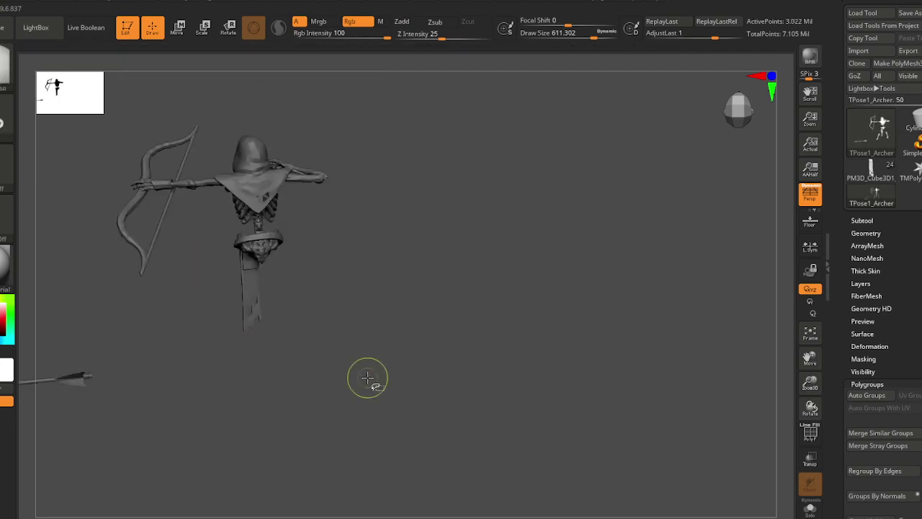
{"action": "left_click_drag", "start_coordinate": [295, 350], "coordinate": [297, 375]}
{"action": "left_click", "coordinate": [327, 418], "text": "ctrl+shift"}
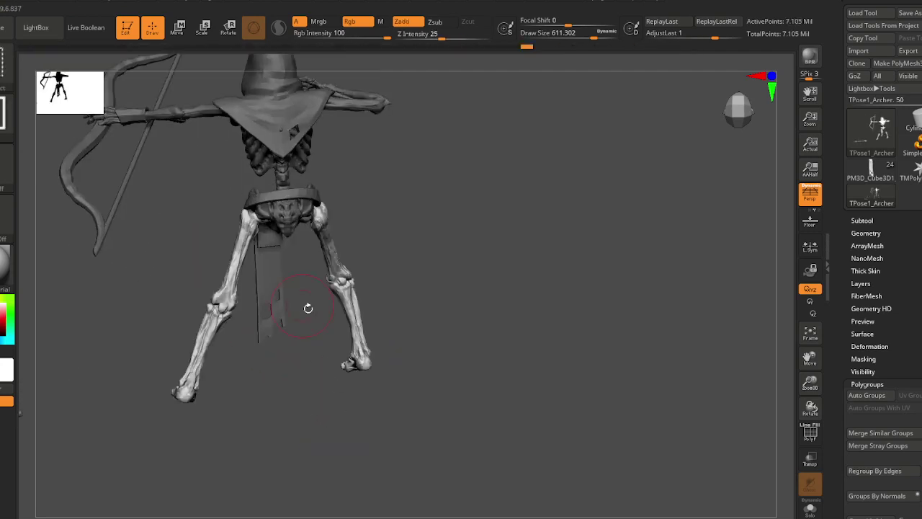
{"action": "mouse_move", "coordinate": [307, 309]}
{"action": "left_mouse_down"}
{"action": "mouse_move", "coordinate": [317, 336]}
{"action": "mouse_move", "coordinate": [466, 299]}
{"action": "mouse_move", "coordinate": [429, 309]}
{"action": "left_mouse_up"}
{"action": "mouse_move", "coordinate": [547, 322]}
{"action": "left_mouse_down", "text": "ctrl"}
{"action": "mouse_move", "coordinate": [435, 416]}
{"action": "mouse_move", "coordinate": [373, 309]}
{"action": "mouse_move", "coordinate": [353, 217]}
{"action": "mouse_move", "coordinate": [525, 203]}
{"action": "mouse_move", "coordinate": [531, 216]}
{"action": "left_mouse_up", "text": "ctrl"}
- From the side, place the gizmo at the left hip and rotate the whole left leg backward
{"action": "left_click_drag", "start_coordinate": [526, 223], "coordinate": [461, 234]}
{"action": "right_click_drag", "start_coordinate": [317, 258], "coordinate": [432, 267]}
{"action": "right_click_drag", "start_coordinate": [315, 248], "coordinate": [312, 272], "text": "ctrl"}
{"action": "left_click_drag", "start_coordinate": [312, 271], "coordinate": [265, 247]}
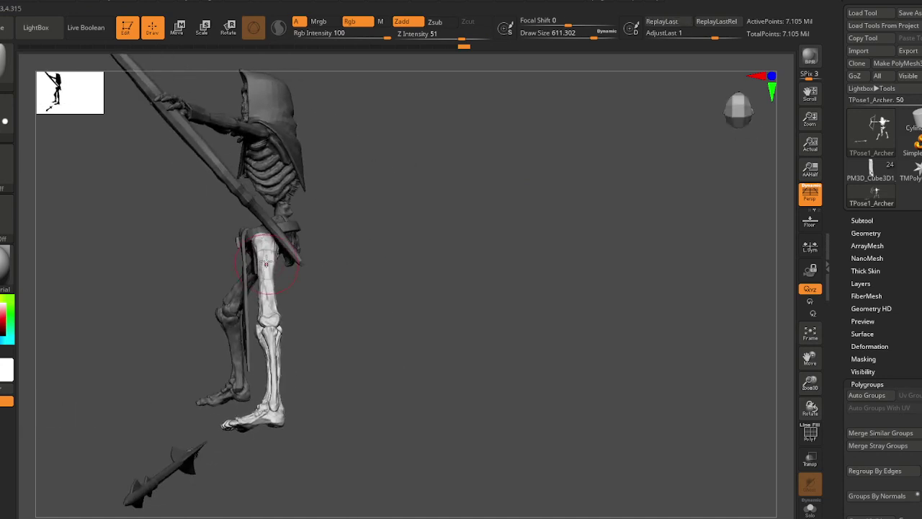
{"action": "key", "text": "e"}
{"action": "left_click", "coordinate": [268, 243]}
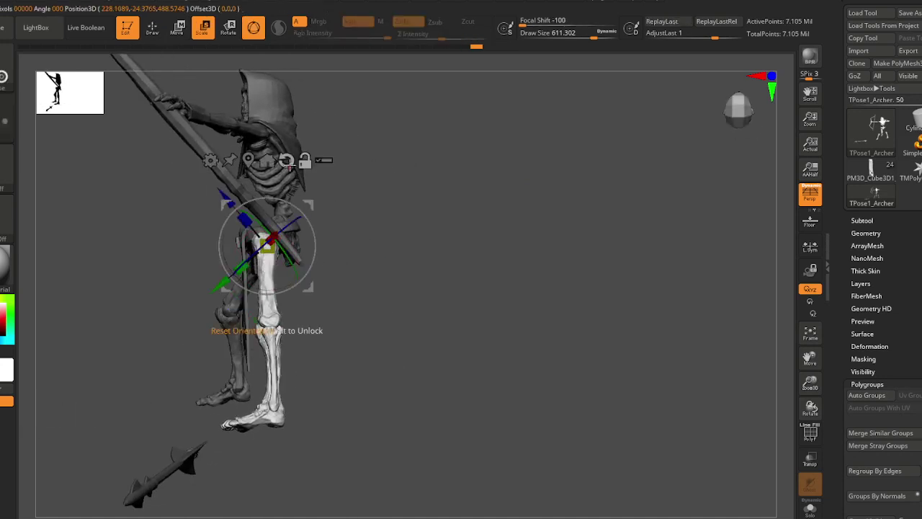
{"action": "left_click_drag", "start_coordinate": [317, 228], "coordinate": [292, 159]}
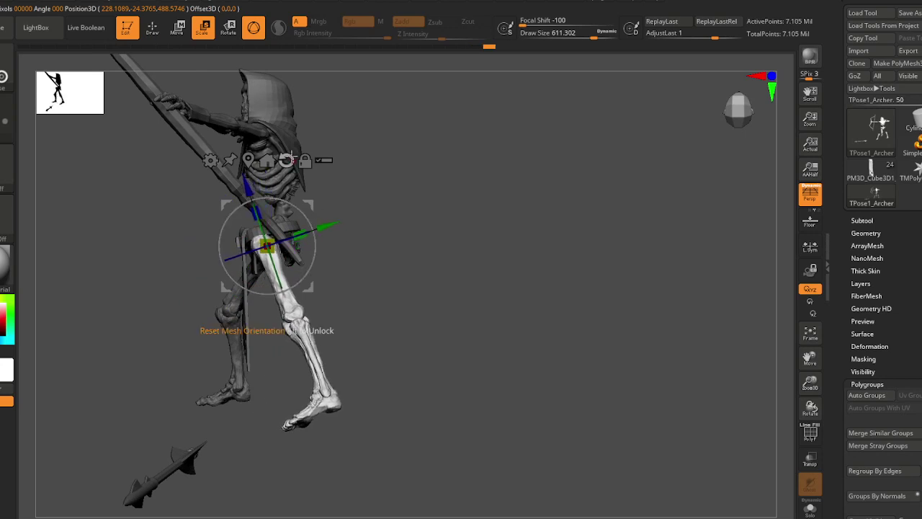
- Nudge the left leg into its hip socket, working from behind and from below the pelvis
{"action": "left_click_drag", "start_coordinate": [380, 236], "coordinate": [331, 201]}
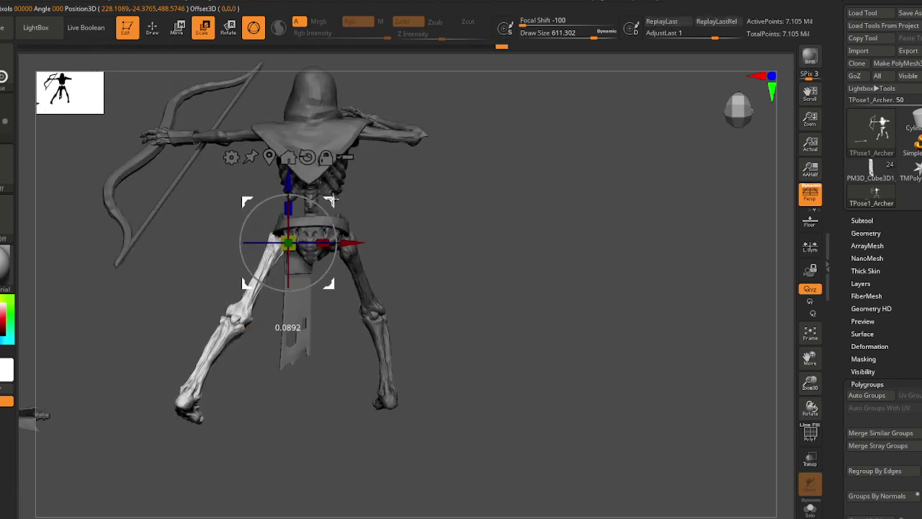
{"action": "left_click_drag", "start_coordinate": [397, 273], "coordinate": [400, 271]}
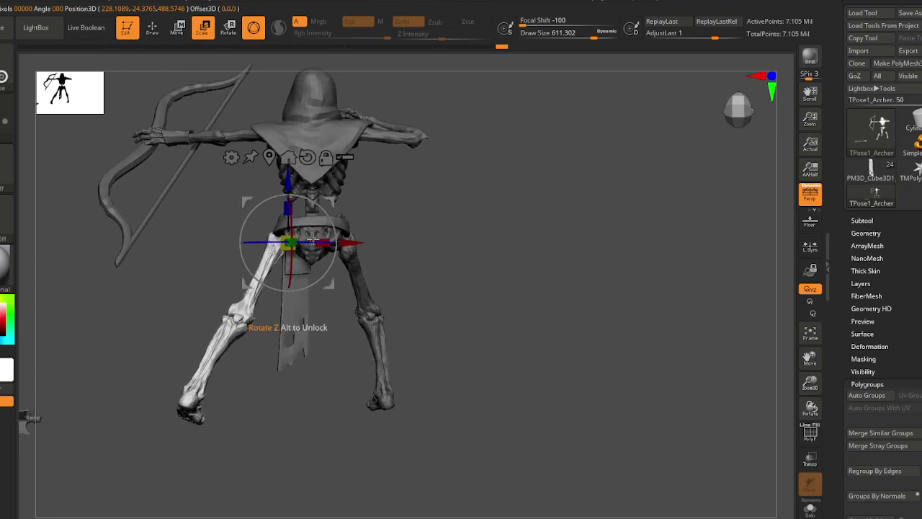
{"action": "mouse_move", "coordinate": [384, 183]}
{"action": "left_mouse_down"}
{"action": "mouse_move", "coordinate": [397, 148]}
{"action": "mouse_move", "coordinate": [395, 191]}
{"action": "left_mouse_up"}
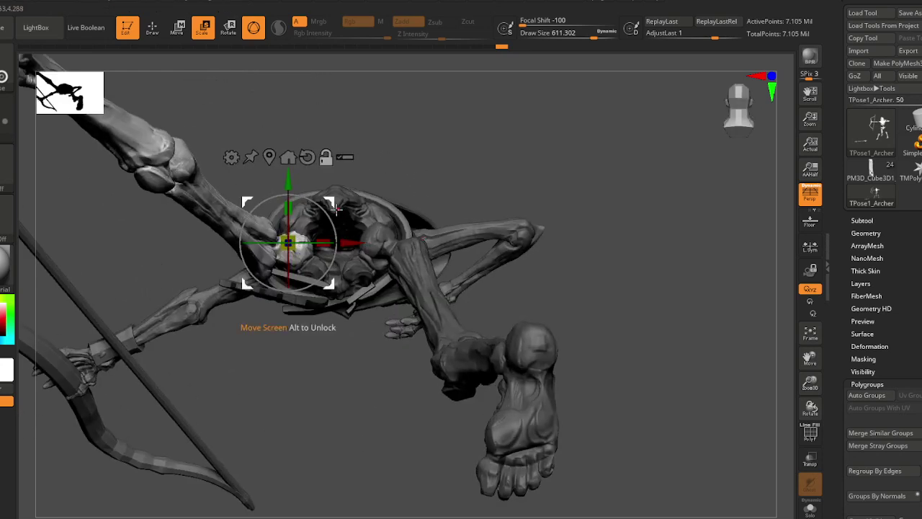
{"action": "mouse_move", "coordinate": [336, 208]}
{"action": "left_mouse_down"}
{"action": "mouse_move", "coordinate": [346, 207]}
{"action": "mouse_move", "coordinate": [337, 213]}
{"action": "mouse_move", "coordinate": [346, 222]}
{"action": "mouse_move", "coordinate": [338, 210]}
{"action": "left_mouse_up"}
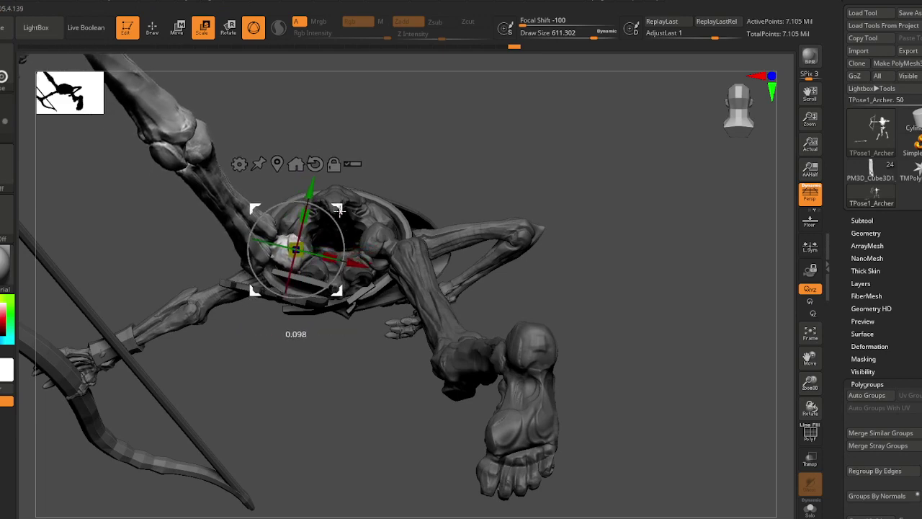
{"action": "key", "text": "q"}
- Isolate the thigh bones, mask the left one and unhide the figure so only the left lower leg stays free
{"action": "mouse_move", "coordinate": [265, 191]}
{"action": "right_mouse_down"}
{"action": "mouse_move", "coordinate": [283, 358]}
{"action": "mouse_move", "coordinate": [295, 244]}
{"action": "mouse_move", "coordinate": [260, 195]}
{"action": "mouse_move", "coordinate": [282, 309]}
{"action": "mouse_move", "coordinate": [276, 288]}
{"action": "right_mouse_up"}
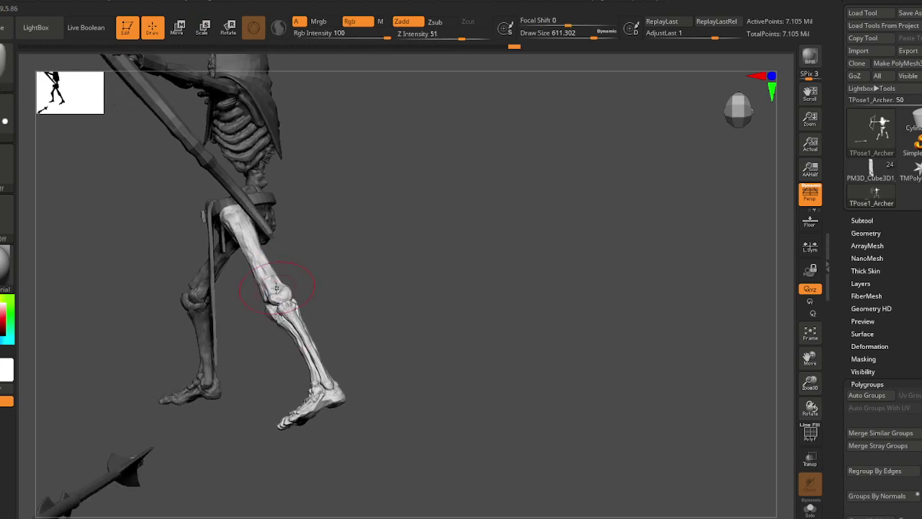
{"action": "left_click", "coordinate": [271, 280], "text": "ctrl+shift"}
{"action": "mouse_move", "coordinate": [340, 286]}
{"action": "left_mouse_down", "text": "ctrl"}
{"action": "mouse_move", "coordinate": [189, 220]}
{"action": "mouse_move", "coordinate": [344, 188]}
{"action": "left_mouse_up", "text": "ctrl"}
{"action": "left_click", "coordinate": [444, 292], "text": "ctrl+shift"}
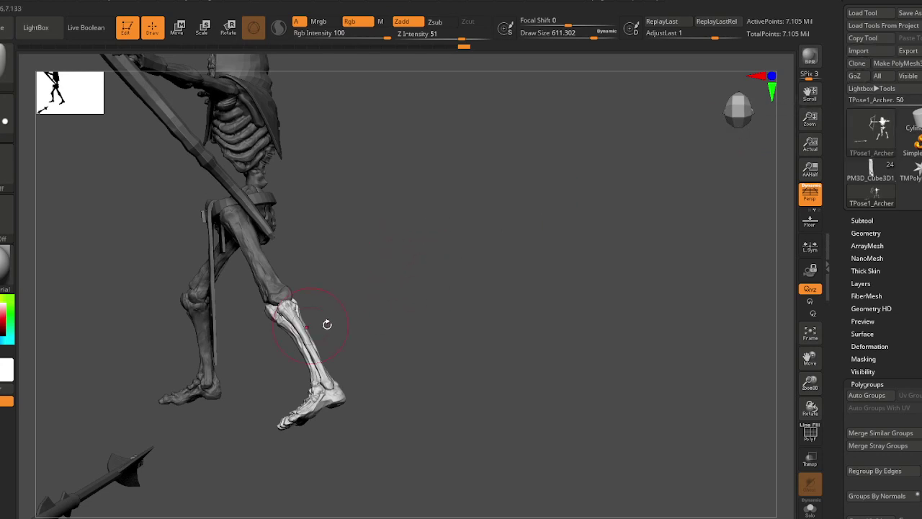
- Place the gizmo on the left knee and rotate the lower leg backward by about 36.5 degrees
{"action": "right_click_drag", "start_coordinate": [327, 324], "coordinate": [346, 339]}
{"action": "key", "text": "e"}
{"action": "left_click", "coordinate": [282, 298], "text": "alt"}
{"action": "left_click_drag", "start_coordinate": [323, 327], "coordinate": [341, 295]}
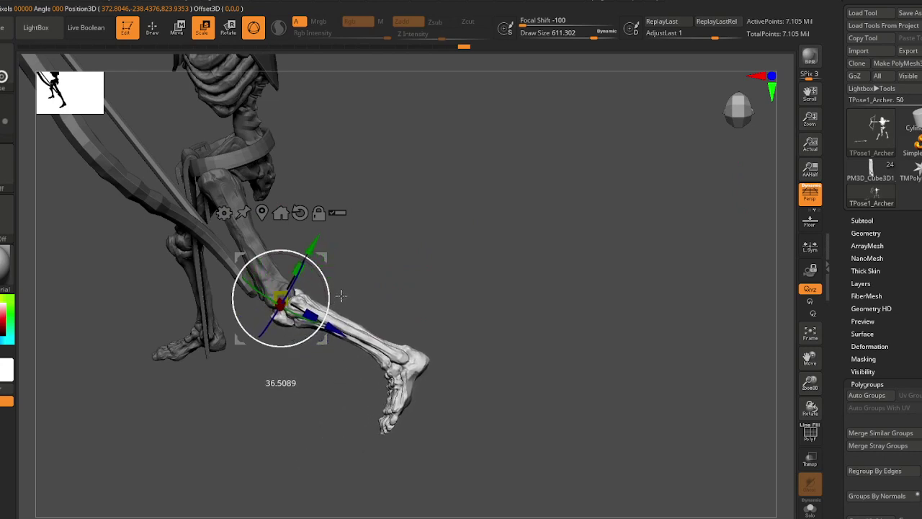
{"action": "key", "text": "q"}
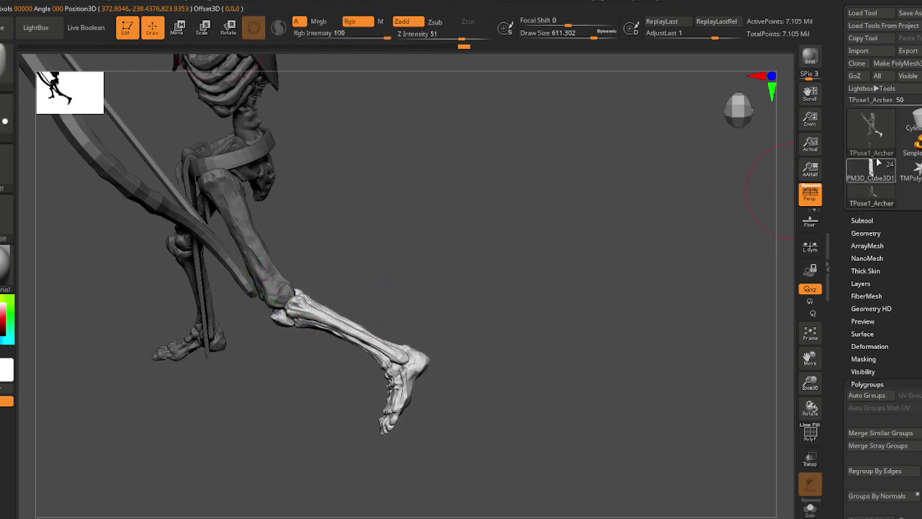
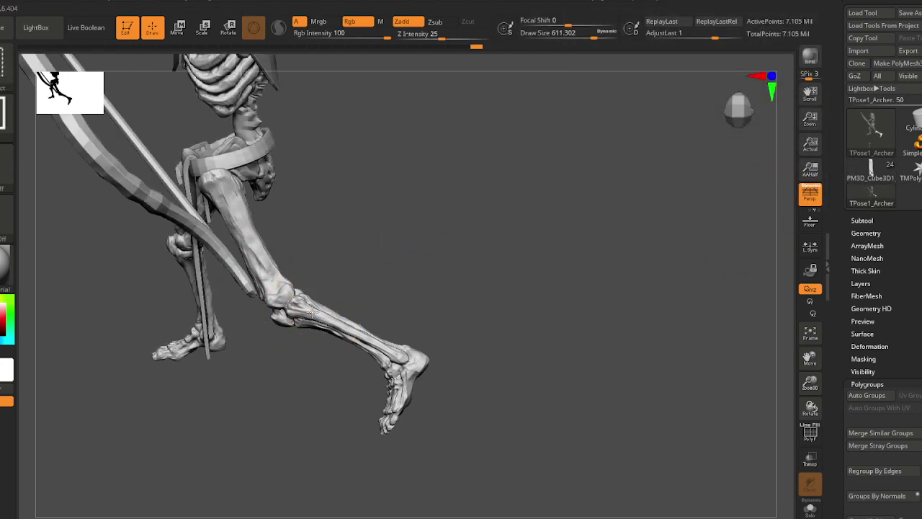
- Hide the legs to mask the upper body, bow and arrow, unhide them and lasso-mask the right leg again
{"action": "left_click", "coordinate": [311, 313], "text": "ctrl+shift"}
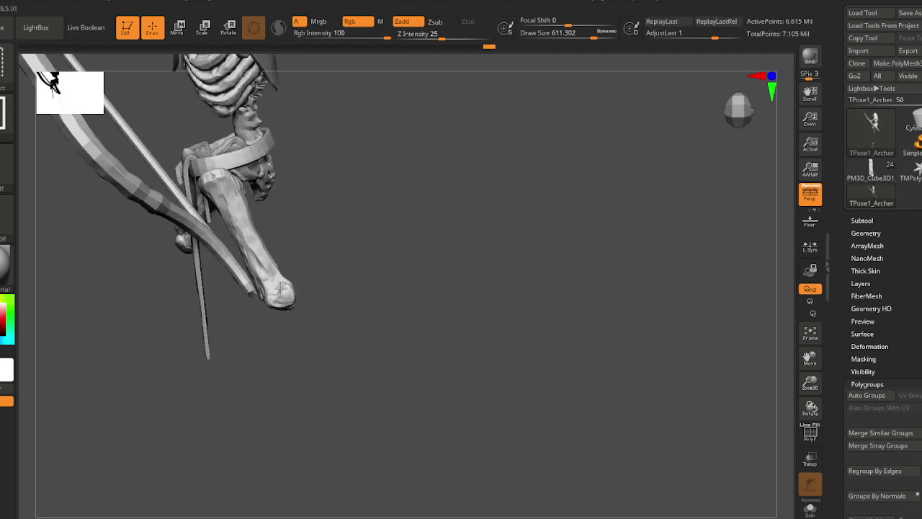
{"action": "left_click", "coordinate": [279, 297], "text": "ctrl+shift"}
{"action": "left_click_drag", "start_coordinate": [280, 298], "coordinate": [319, 384]}
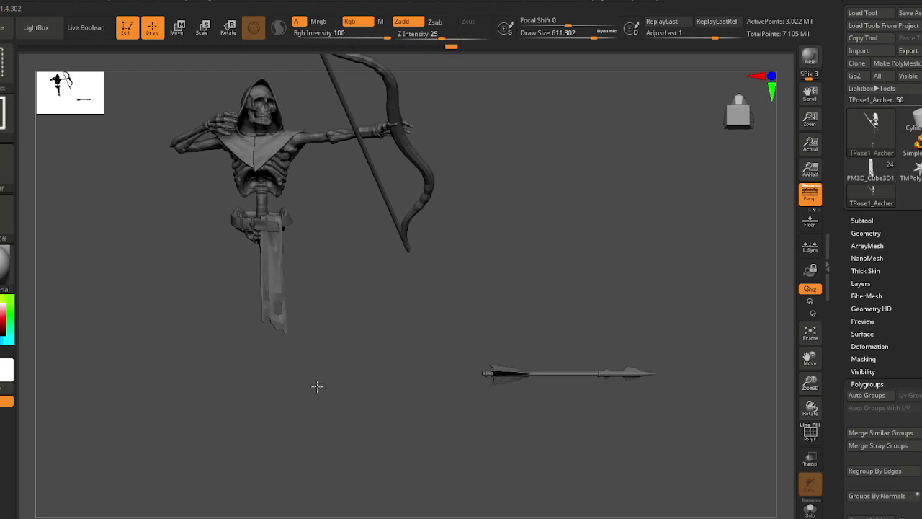
{"action": "left_click", "coordinate": [268, 360], "text": "ctrl+shift"}
{"action": "left_click_drag", "start_coordinate": [268, 360], "coordinate": [271, 388]}
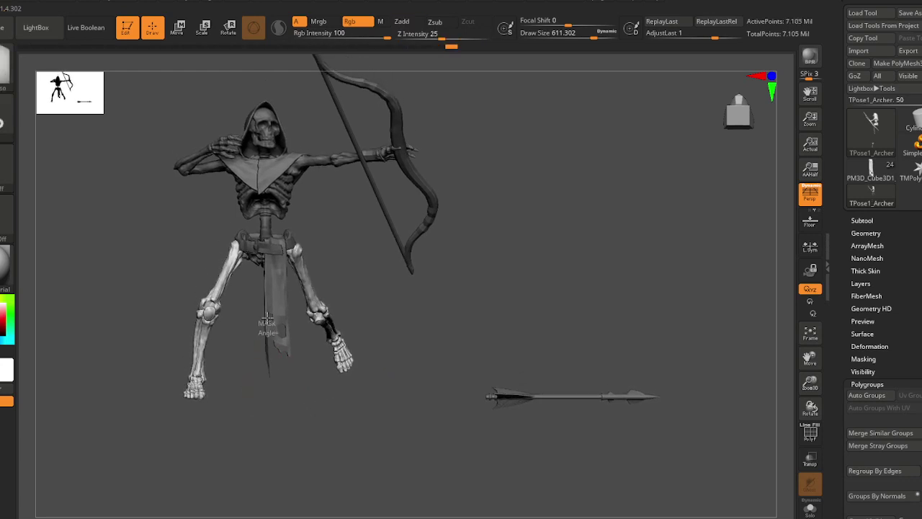
{"action": "mouse_move", "coordinate": [235, 189]}
{"action": "left_mouse_down", "text": "ctrl"}
{"action": "mouse_move", "coordinate": [148, 393]}
{"action": "mouse_move", "coordinate": [180, 479]}
{"action": "left_mouse_up", "text": "ctrl"}
- Set the gizmo at the left hip and rotate the leg so the thigh comes forward to near upright in side view
{"action": "right_click_drag", "start_coordinate": [283, 248], "coordinate": [242, 217], "text": "ctrl"}
{"action": "key", "text": "e"}
{"action": "left_click", "coordinate": [236, 208]}
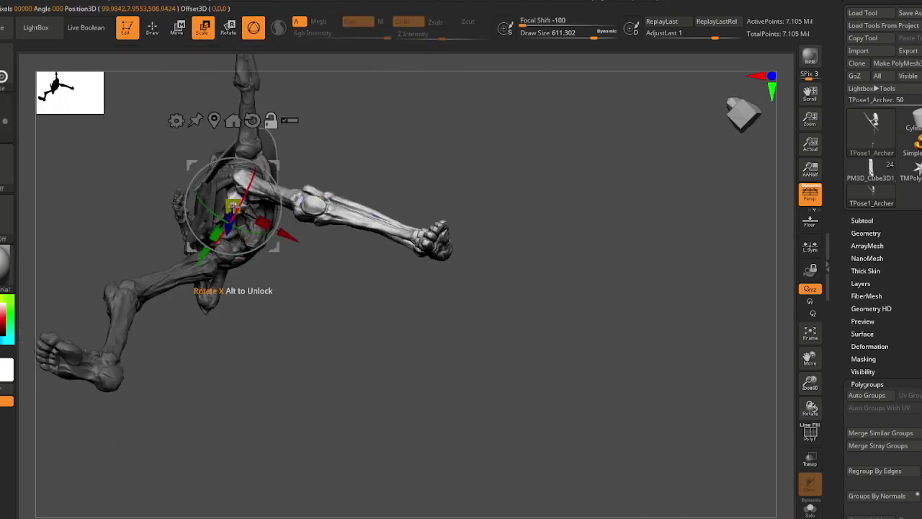
{"action": "left_click_drag", "start_coordinate": [296, 164], "coordinate": [585, 263]}
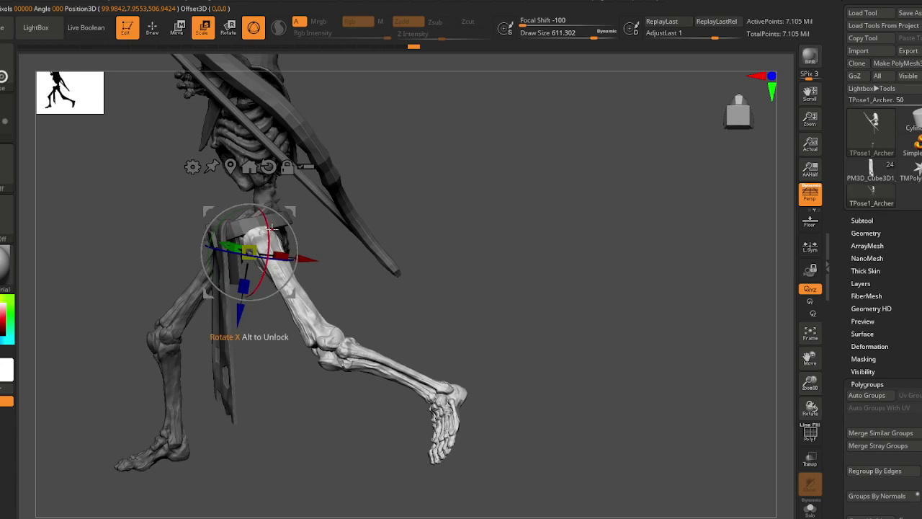
{"action": "left_click_drag", "start_coordinate": [271, 228], "coordinate": [297, 245]}
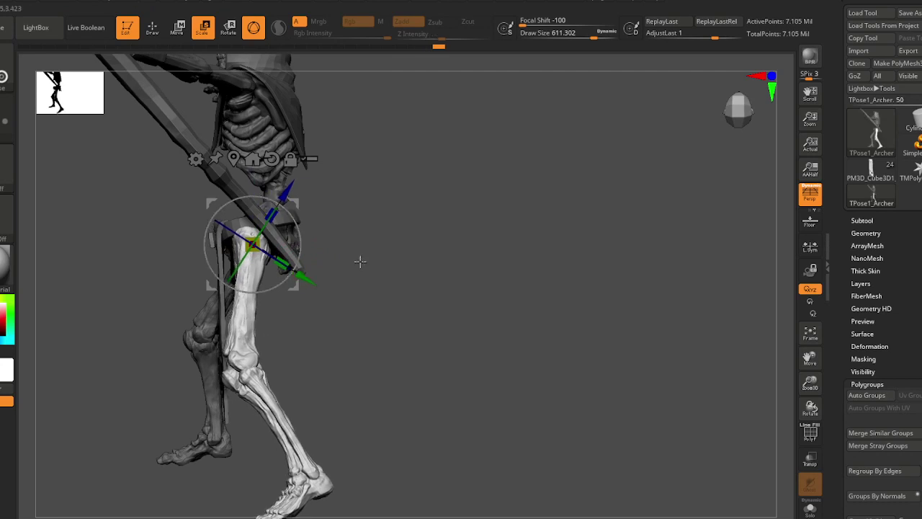
{"action": "left_click_drag", "start_coordinate": [360, 259], "coordinate": [435, 265]}
{"action": "mouse_move", "coordinate": [291, 280]}
{"action": "left_mouse_down"}
{"action": "mouse_move", "coordinate": [307, 270]}
{"action": "mouse_move", "coordinate": [384, 309]}
{"action": "mouse_move", "coordinate": [360, 305]}
{"action": "mouse_move", "coordinate": [277, 347]}
{"action": "mouse_move", "coordinate": [268, 267]}
{"action": "mouse_move", "coordinate": [338, 279]}
{"action": "left_mouse_up"}
{"action": "key", "text": "q"}
- Isolate both thigh bones, lasso-mask the left one and bring the rest of the figure back
{"action": "left_click_drag", "start_coordinate": [216, 293], "coordinate": [258, 288], "text": "alt"}
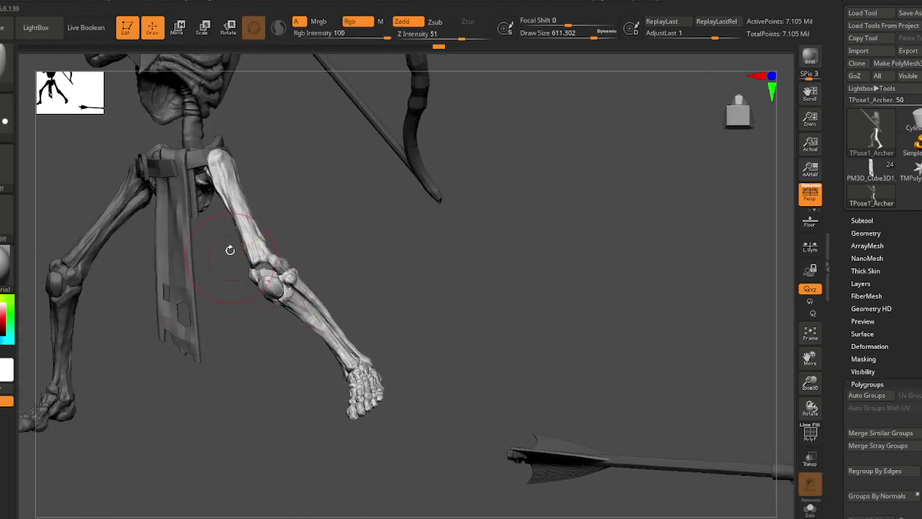
{"action": "right_click_drag", "start_coordinate": [230, 250], "coordinate": [328, 244]}
{"action": "left_click", "coordinate": [247, 230], "text": "ctrl+shift"}
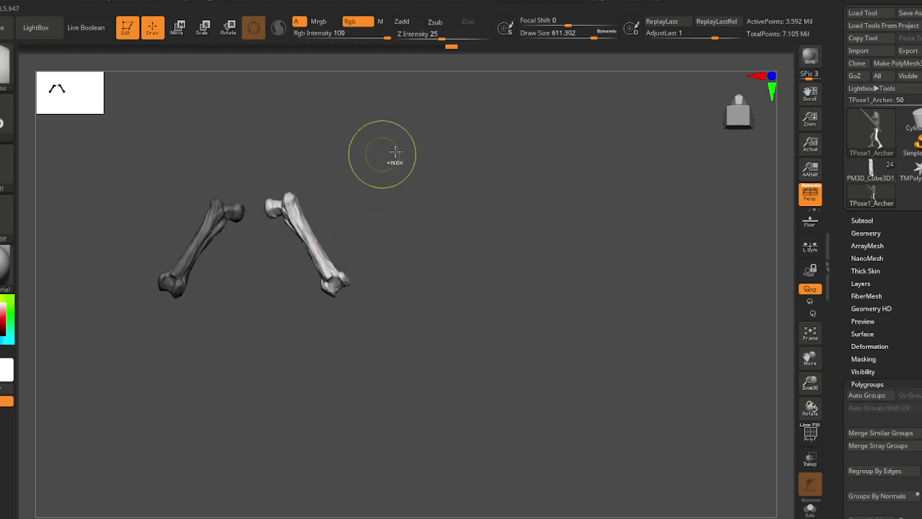
{"action": "mouse_move", "coordinate": [408, 154]}
{"action": "left_mouse_down", "text": "ctrl"}
{"action": "mouse_move", "coordinate": [236, 350]}
{"action": "mouse_move", "coordinate": [451, 208]}
{"action": "mouse_move", "coordinate": [462, 213]}
{"action": "left_mouse_up", "text": "ctrl"}
{"action": "left_click", "coordinate": [461, 259], "text": "ctrl+shift"}
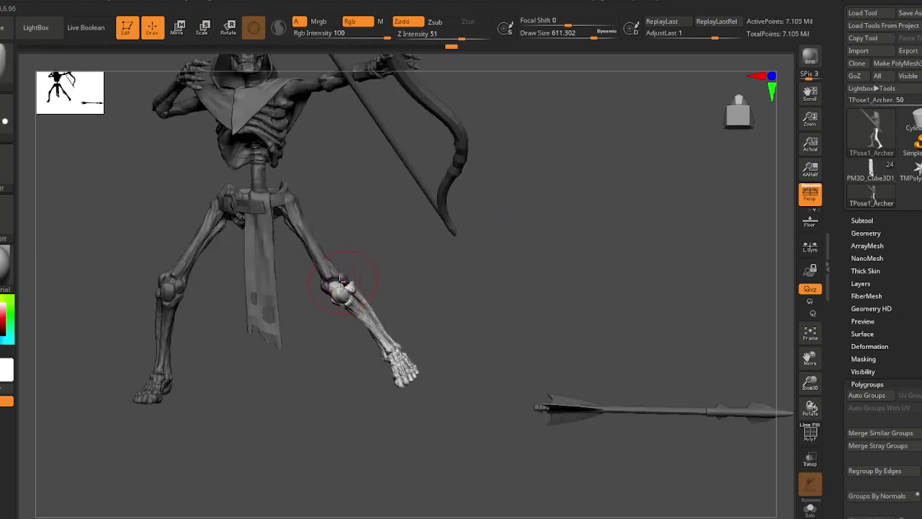
- Move the gizmo to the left knee and rotate the lower leg inward to a steeper angle, leaving the figure unmasked
{"action": "mouse_move", "coordinate": [342, 281]}
{"action": "right_mouse_down"}
{"action": "mouse_move", "coordinate": [290, 308]}
{"action": "mouse_move", "coordinate": [326, 306]}
{"action": "mouse_move", "coordinate": [312, 314]}
{"action": "mouse_move", "coordinate": [324, 313]}
{"action": "mouse_move", "coordinate": [328, 331]}
{"action": "mouse_move", "coordinate": [329, 292]}
{"action": "right_mouse_up"}
{"action": "key", "text": "e"}
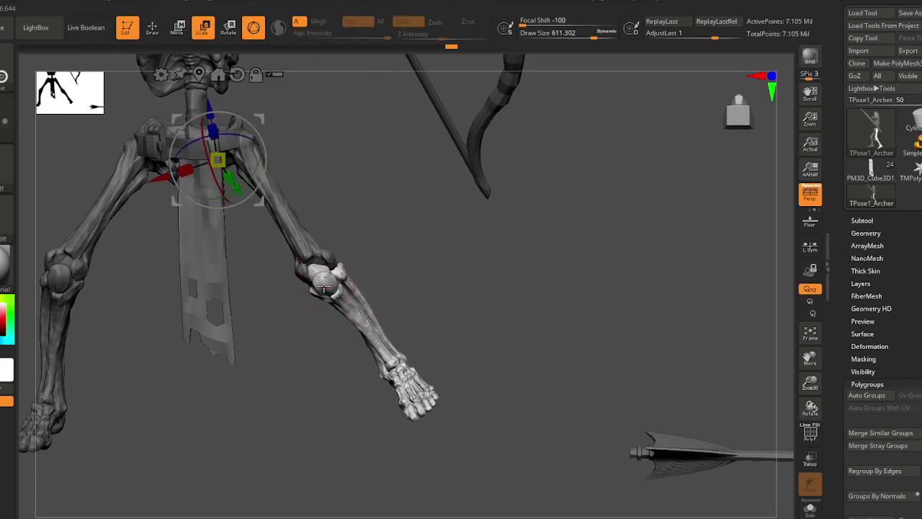
{"action": "left_click", "coordinate": [324, 287], "text": "alt"}
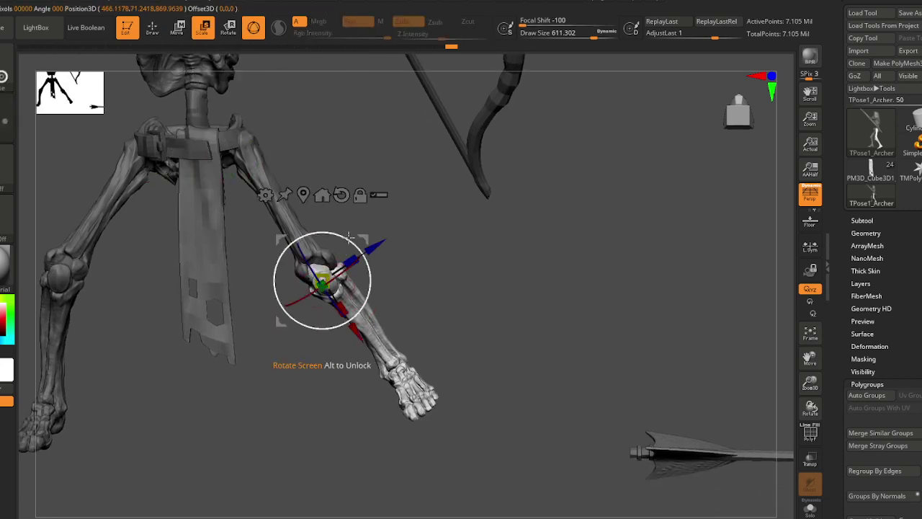
{"action": "left_click_drag", "start_coordinate": [349, 238], "coordinate": [362, 238]}
{"action": "left_click_drag", "start_coordinate": [422, 303], "coordinate": [365, 332]}
{"action": "mouse_move", "coordinate": [402, 340]}
{"action": "right_mouse_down", "text": "alt"}
{"action": "mouse_move", "coordinate": [290, 367]}
{"action": "mouse_move", "coordinate": [335, 256]}
{"action": "mouse_move", "coordinate": [315, 288]}
{"action": "right_mouse_up", "text": "alt"}
{"action": "key", "text": "q"}
{"action": "mouse_move", "coordinate": [302, 286]}
{"action": "left_mouse_down"}
{"action": "mouse_move", "coordinate": [274, 297]}
{"action": "mouse_move", "coordinate": [325, 291]}
{"action": "left_mouse_up"}
- Mask the lower spine segment, the pelvis with its belt and cloth, and both legs, leaving the upper body free
{"action": "mouse_move", "coordinate": [250, 282]}
{"action": "right_mouse_down"}
{"action": "mouse_move", "coordinate": [260, 288]}
{"action": "mouse_move", "coordinate": [251, 263]}
{"action": "mouse_move", "coordinate": [255, 274]}
{"action": "mouse_move", "coordinate": [237, 272]}
{"action": "mouse_move", "coordinate": [253, 272]}
{"action": "right_mouse_up"}
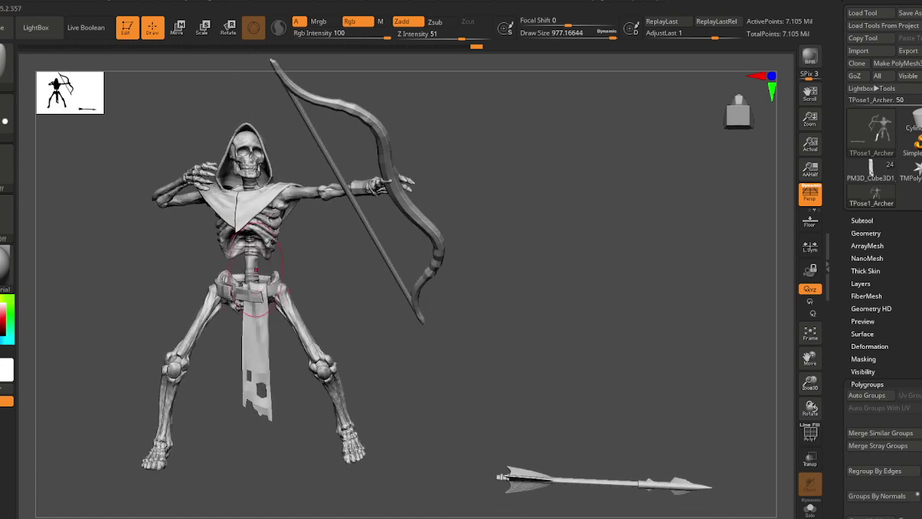
{"action": "left_click", "coordinate": [252, 270], "text": "ctrl+shift"}
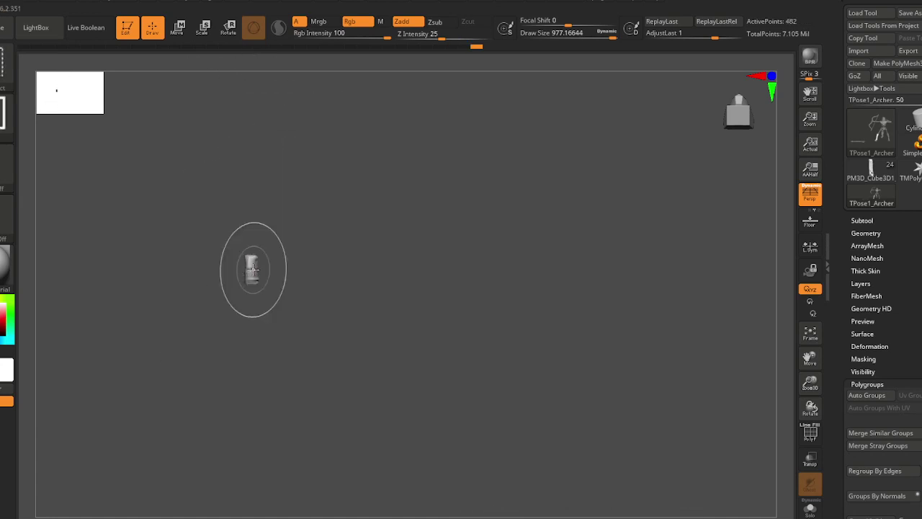
{"action": "left_click", "coordinate": [306, 291], "text": "ctrl+shift"}
{"action": "right_click_drag", "start_coordinate": [306, 291], "coordinate": [299, 221], "text": "alt"}
{"action": "mouse_move", "coordinate": [394, 321]}
{"action": "left_mouse_down", "text": "ctrl"}
{"action": "mouse_move", "coordinate": [283, 445]}
{"action": "mouse_move", "coordinate": [91, 391]}
{"action": "mouse_move", "coordinate": [127, 243]}
{"action": "mouse_move", "coordinate": [177, 204]}
{"action": "left_mouse_up", "text": "ctrl"}
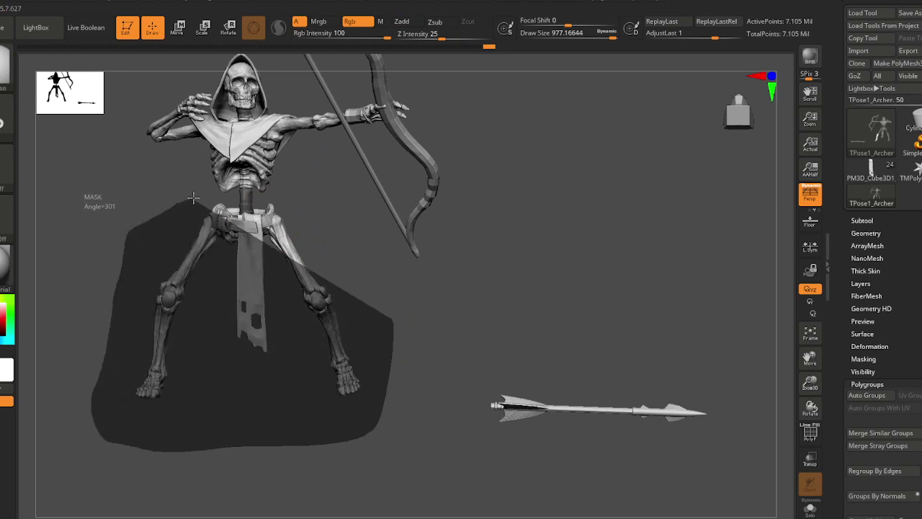
{"action": "left_click_drag", "start_coordinate": [302, 196], "coordinate": [322, 199], "text": "ctrl"}
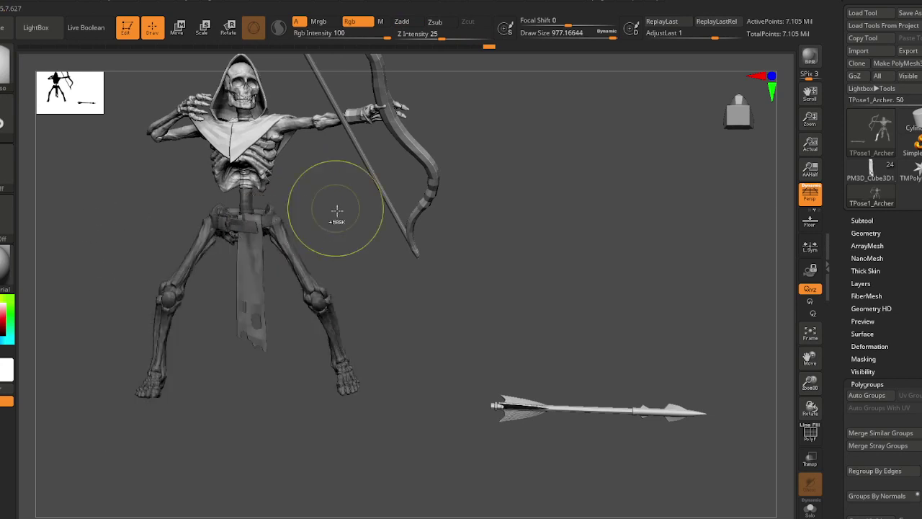
- Add the loose arrow to the masked parts so that only the upper body and bow stay free
{"action": "left_click_drag", "start_coordinate": [267, 228], "coordinate": [337, 288]}
{"action": "mouse_move", "coordinate": [242, 279]}
{"action": "right_mouse_down"}
{"action": "mouse_move", "coordinate": [175, 289]}
{"action": "mouse_move", "coordinate": [243, 290]}
{"action": "mouse_move", "coordinate": [290, 306]}
{"action": "right_mouse_up"}
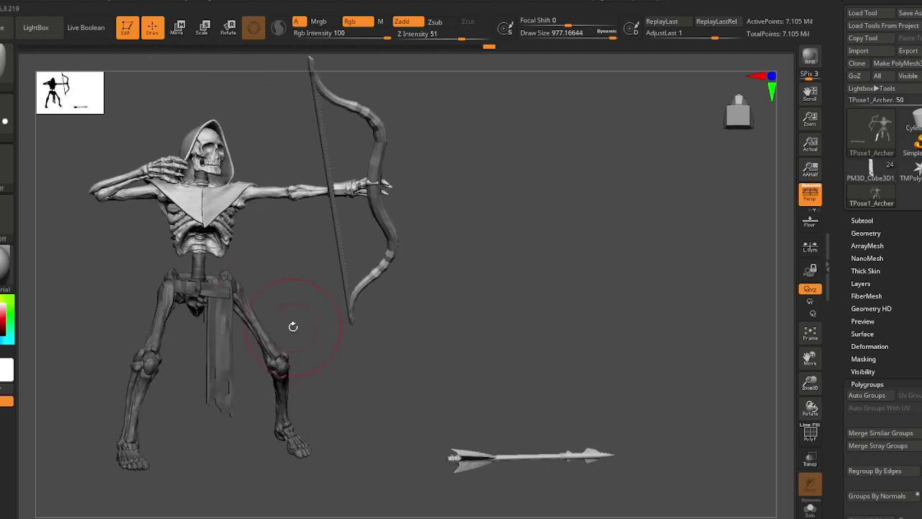
{"action": "right_click_drag", "start_coordinate": [512, 399], "coordinate": [506, 338], "text": "ctrl"}
{"action": "mouse_move", "coordinate": [634, 395]}
{"action": "left_mouse_down", "text": "ctrl"}
{"action": "mouse_move", "coordinate": [583, 379]}
{"action": "mouse_move", "coordinate": [315, 411]}
{"action": "left_mouse_up", "text": "ctrl"}
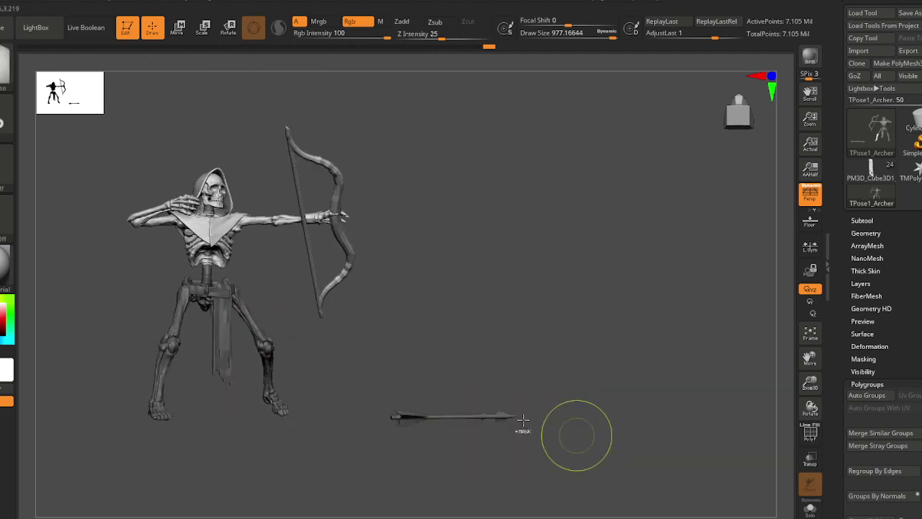
- Set the gizmo on the spine below the ribcage and tilt the upper body slightly back from the bow
{"action": "right_click_drag", "start_coordinate": [183, 275], "coordinate": [211, 285], "text": "ctrl"}
{"action": "key", "text": "e"}
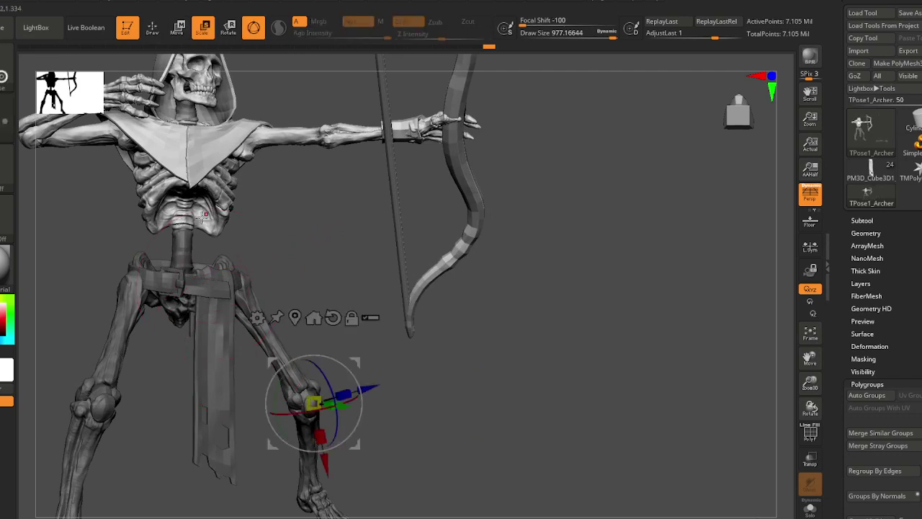
{"action": "left_click", "coordinate": [183, 232]}
{"action": "right_click_drag", "start_coordinate": [259, 302], "coordinate": [285, 322]}
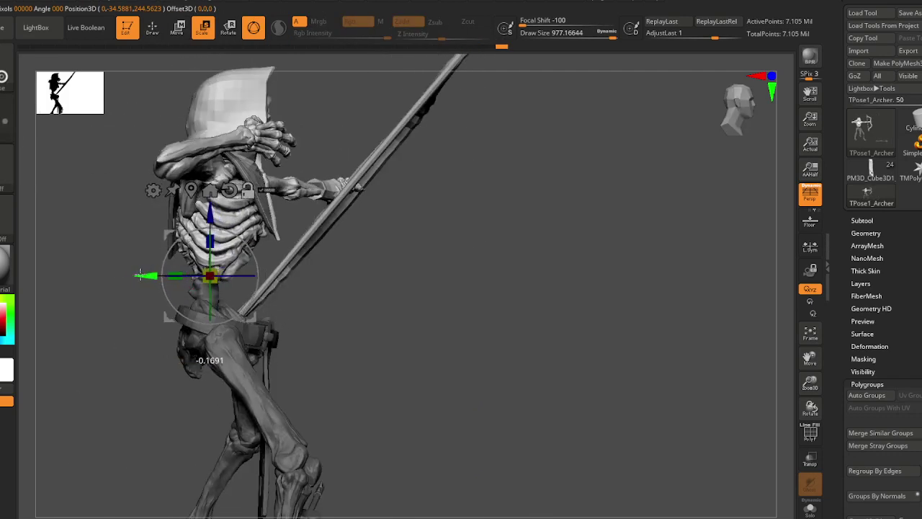
{"action": "left_click_drag", "start_coordinate": [244, 274], "coordinate": [227, 279]}
{"action": "mouse_move", "coordinate": [405, 365]}
{"action": "right_mouse_down"}
{"action": "mouse_move", "coordinate": [343, 368]}
{"action": "mouse_move", "coordinate": [298, 329]}
{"action": "mouse_move", "coordinate": [249, 355]}
{"action": "mouse_move", "coordinate": [249, 329]}
{"action": "mouse_move", "coordinate": [302, 364]}
{"action": "mouse_move", "coordinate": [292, 356]}
{"action": "mouse_move", "coordinate": [292, 363]}
{"action": "right_mouse_up"}
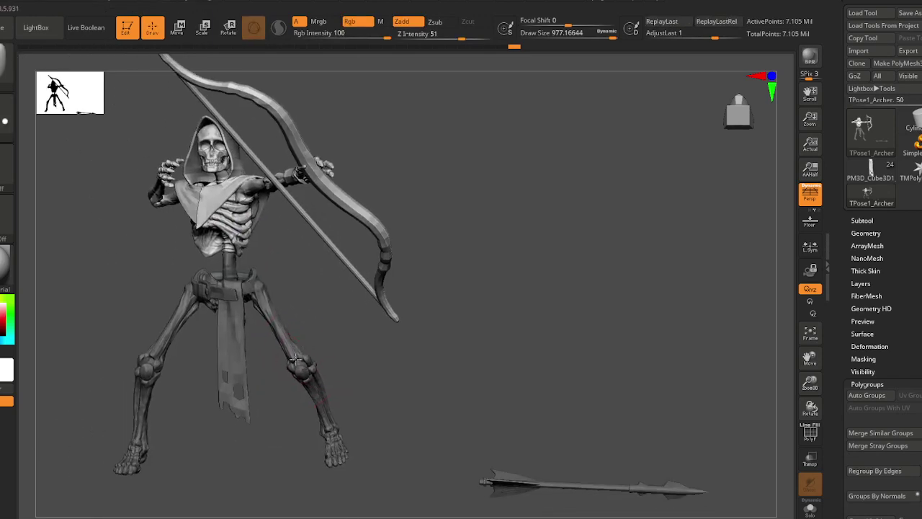
{"action": "right_click_drag", "start_coordinate": [296, 364], "coordinate": [340, 355]}
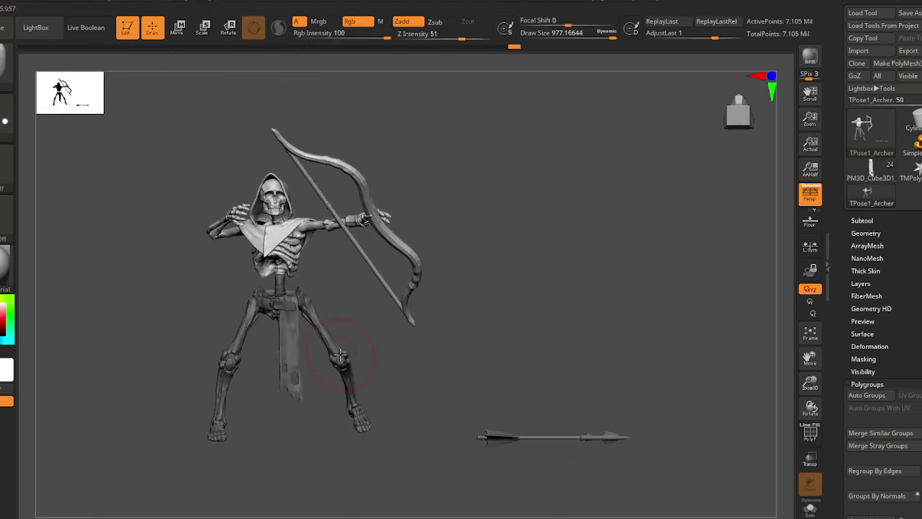
{"action": "left_click", "coordinate": [815, 222]}
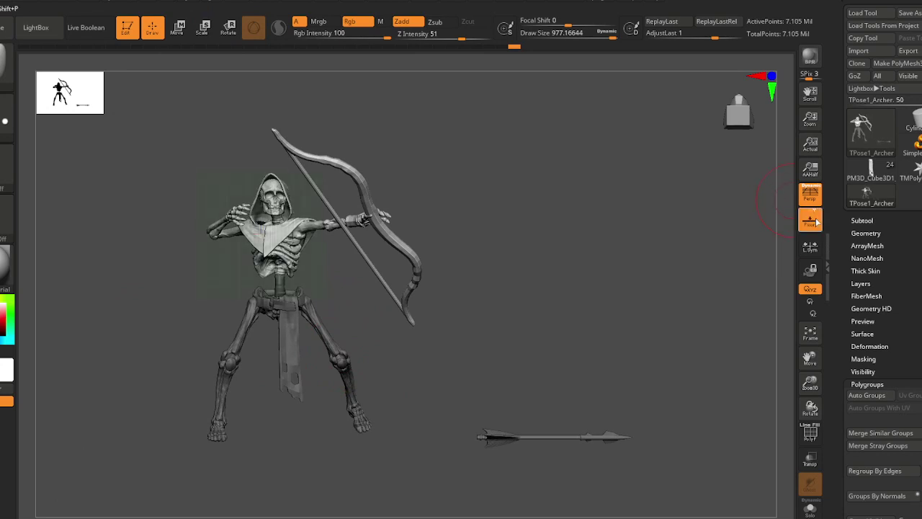
{"action": "mouse_move", "coordinate": [360, 358]}
{"action": "right_mouse_down"}
{"action": "mouse_move", "coordinate": [322, 252]}
{"action": "mouse_move", "coordinate": [294, 292]}
{"action": "mouse_move", "coordinate": [288, 274]}
{"action": "mouse_move", "coordinate": [237, 281]}
{"action": "mouse_move", "coordinate": [155, 261]}
{"action": "mouse_move", "coordinate": [406, 239]}
{"action": "mouse_move", "coordinate": [302, 238]}
{"action": "mouse_move", "coordinate": [403, 226]}
{"action": "right_mouse_up"}
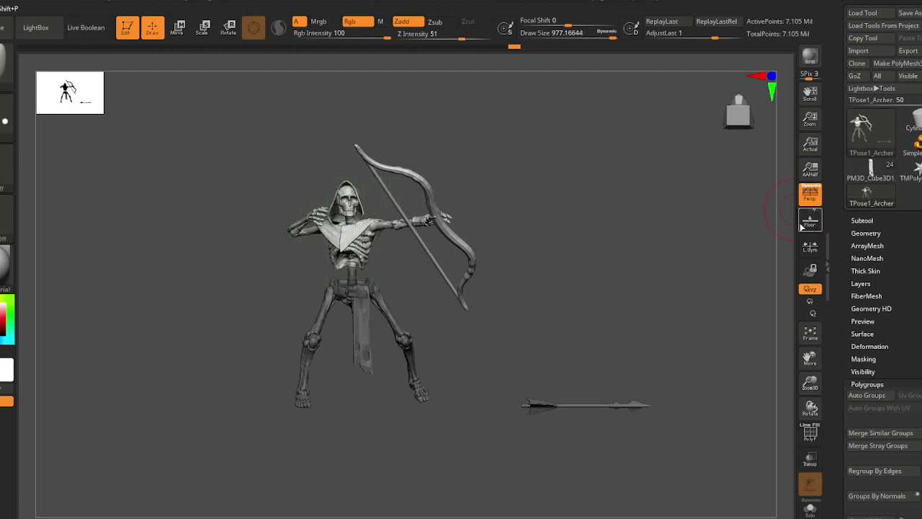
{"action": "right_click_drag", "start_coordinate": [367, 253], "coordinate": [338, 242], "text": "alt"}
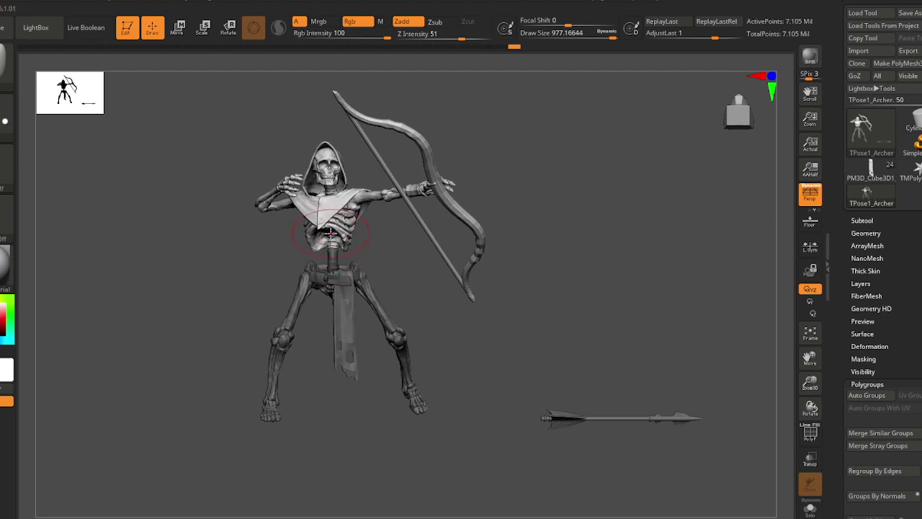
- Isolate the neck and skull to work out the mask, and leave only those two unmasked on the whole figure
{"action": "mouse_move", "coordinate": [338, 230]}
{"action": "right_mouse_down"}
{"action": "mouse_move", "coordinate": [288, 231]}
{"action": "mouse_move", "coordinate": [353, 230]}
{"action": "mouse_move", "coordinate": [327, 237]}
{"action": "mouse_move", "coordinate": [317, 255]}
{"action": "mouse_move", "coordinate": [344, 279]}
{"action": "mouse_move", "coordinate": [336, 291]}
{"action": "mouse_move", "coordinate": [317, 173]}
{"action": "mouse_move", "coordinate": [315, 189]}
{"action": "mouse_move", "coordinate": [291, 176]}
{"action": "mouse_move", "coordinate": [296, 189]}
{"action": "mouse_move", "coordinate": [296, 164]}
{"action": "mouse_move", "coordinate": [317, 223]}
{"action": "mouse_move", "coordinate": [305, 237]}
{"action": "right_mouse_up"}
{"action": "key", "text": "ctrl+shift+a"}
{"action": "left_click", "coordinate": [305, 238], "text": "ctrl+shift"}
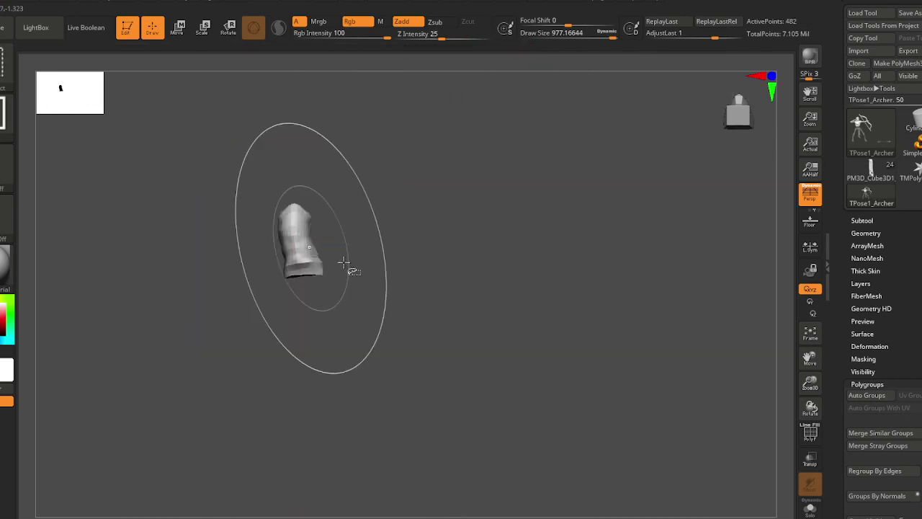
{"action": "left_click", "coordinate": [455, 267], "text": "ctrl+shift"}
{"action": "left_click", "coordinate": [298, 175], "text": "ctrl+shift"}
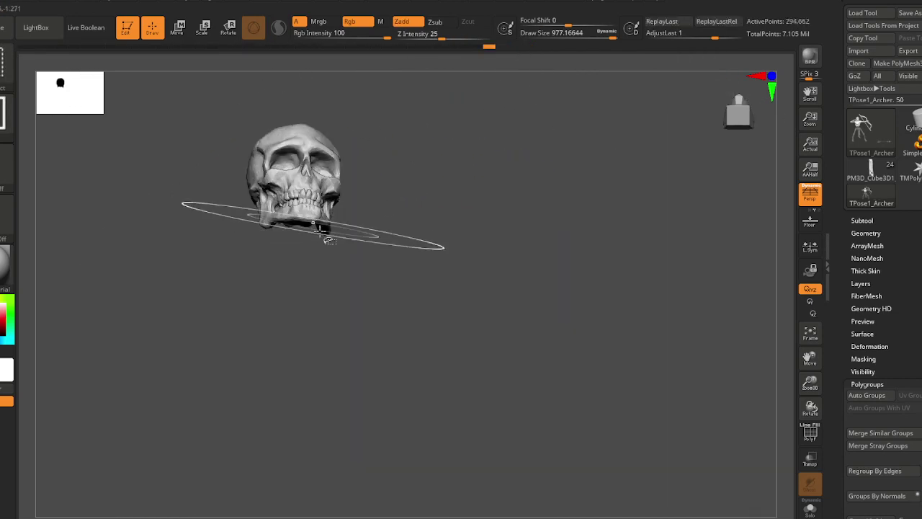
{"action": "left_click", "coordinate": [407, 197], "text": "ctrl+shift"}
{"action": "right_click_drag", "start_coordinate": [347, 281], "coordinate": [357, 205], "text": "ctrl"}
{"action": "left_click", "coordinate": [401, 337], "text": "ctrl"}
{"action": "right_click_drag", "start_coordinate": [401, 337], "coordinate": [415, 296]}
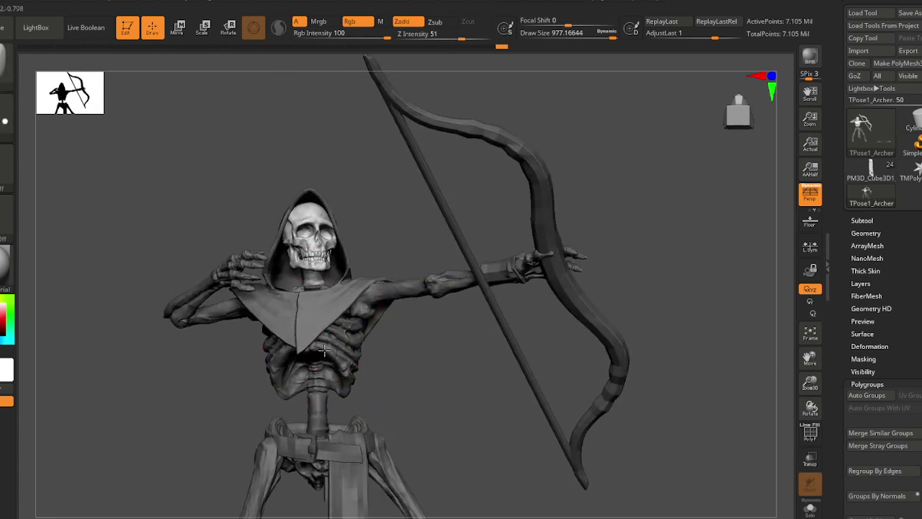
- Set the gizmo at the base of the neck and rotate the skull toward the bow hand
{"action": "right_click_drag", "start_coordinate": [311, 224], "coordinate": [313, 271], "text": "ctrl"}
{"action": "key", "text": "e"}
{"action": "left_click", "coordinate": [312, 270]}
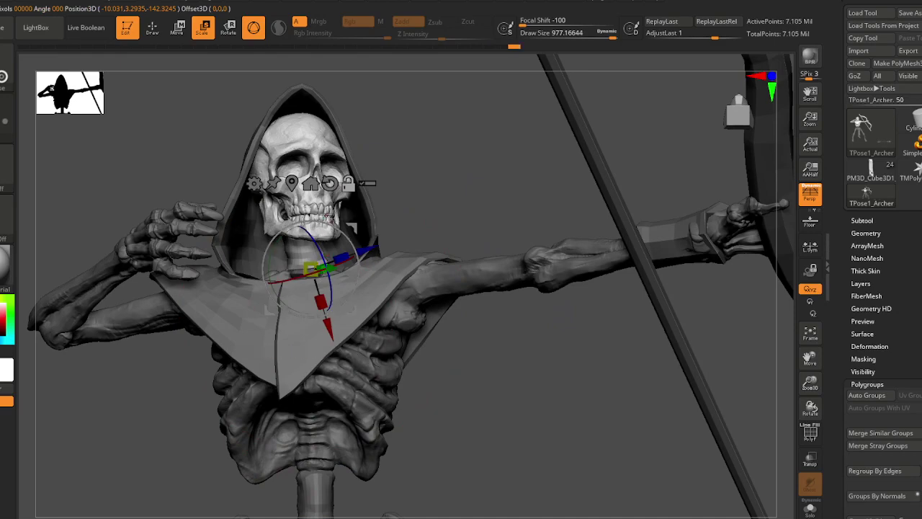
{"action": "right_click_drag", "start_coordinate": [343, 205], "coordinate": [328, 317]}
{"action": "left_click_drag", "start_coordinate": [491, 212], "coordinate": [508, 208]}
{"action": "right_click_drag", "start_coordinate": [501, 277], "coordinate": [548, 278]}
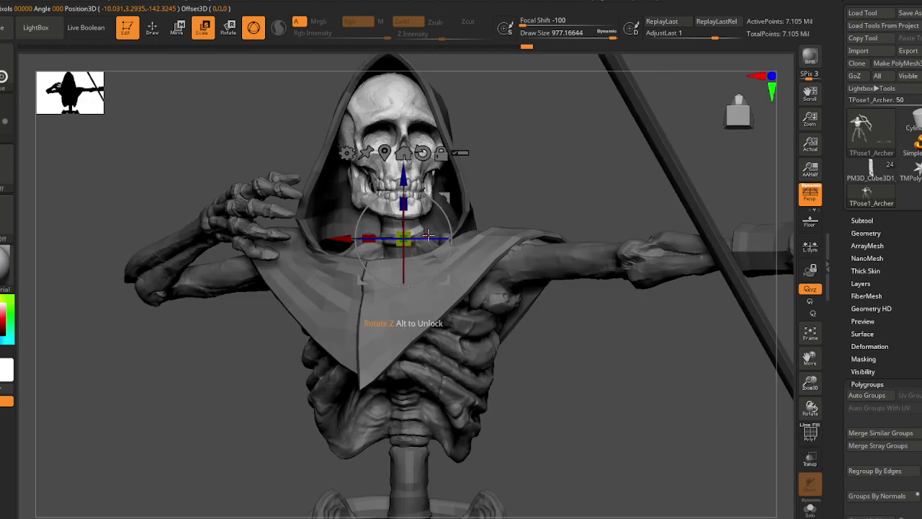
{"action": "mouse_move", "coordinate": [426, 239]}
{"action": "left_mouse_down"}
{"action": "mouse_move", "coordinate": [439, 254]}
{"action": "mouse_move", "coordinate": [438, 235]}
{"action": "left_mouse_up"}
- Fine-tune the placement of the skull and neck so the face looks along the bow arm
{"action": "key", "text": "q"}
{"action": "right_click_drag", "start_coordinate": [441, 368], "coordinate": [406, 218], "text": "ctrl"}
{"action": "mouse_move", "coordinate": [490, 339]}
{"action": "right_mouse_down"}
{"action": "mouse_move", "coordinate": [428, 342]}
{"action": "mouse_move", "coordinate": [424, 314]}
{"action": "mouse_move", "coordinate": [449, 309]}
{"action": "mouse_move", "coordinate": [317, 346]}
{"action": "mouse_move", "coordinate": [329, 288]}
{"action": "mouse_move", "coordinate": [356, 304]}
{"action": "mouse_move", "coordinate": [324, 280]}
{"action": "right_mouse_up"}
{"action": "key", "text": "e"}
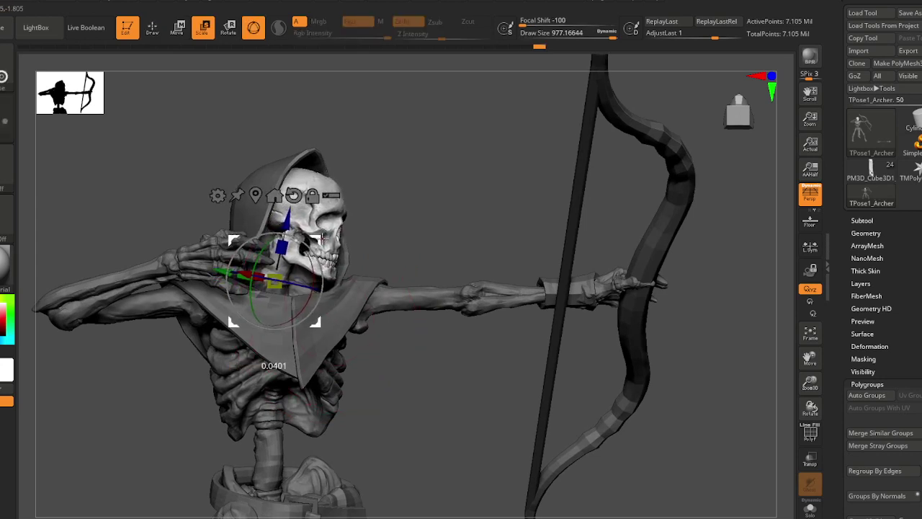
{"action": "key", "text": "q"}
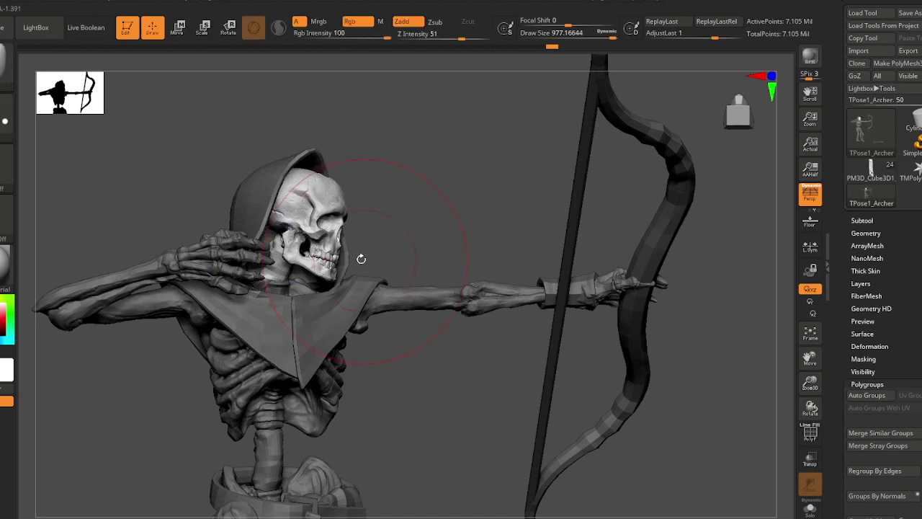
- Isolate the hooded cape, lasso-mask across the hood to separate it from the shoulder cape, and bring the figure back
{"action": "mouse_move", "coordinate": [353, 261]}
{"action": "right_mouse_down"}
{"action": "mouse_move", "coordinate": [296, 274]}
{"action": "mouse_move", "coordinate": [334, 209]}
{"action": "right_mouse_up"}
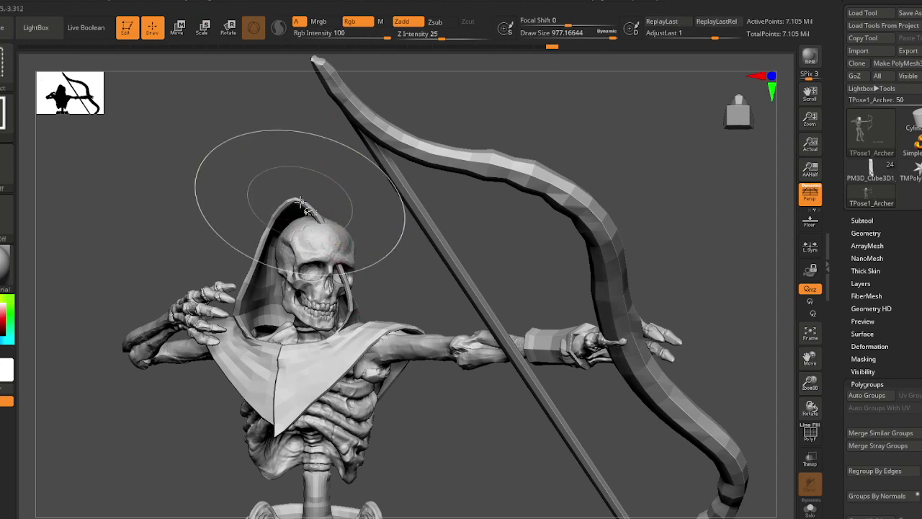
{"action": "left_click", "coordinate": [304, 202], "text": "ctrl+shift"}
{"action": "mouse_move", "coordinate": [376, 259]}
{"action": "right_mouse_down", "text": "alt"}
{"action": "mouse_move", "coordinate": [401, 238]}
{"action": "mouse_move", "coordinate": [395, 216]}
{"action": "right_mouse_up", "text": "alt"}
{"action": "left_click_drag", "start_coordinate": [411, 196], "coordinate": [387, 255], "text": "ctrl"}
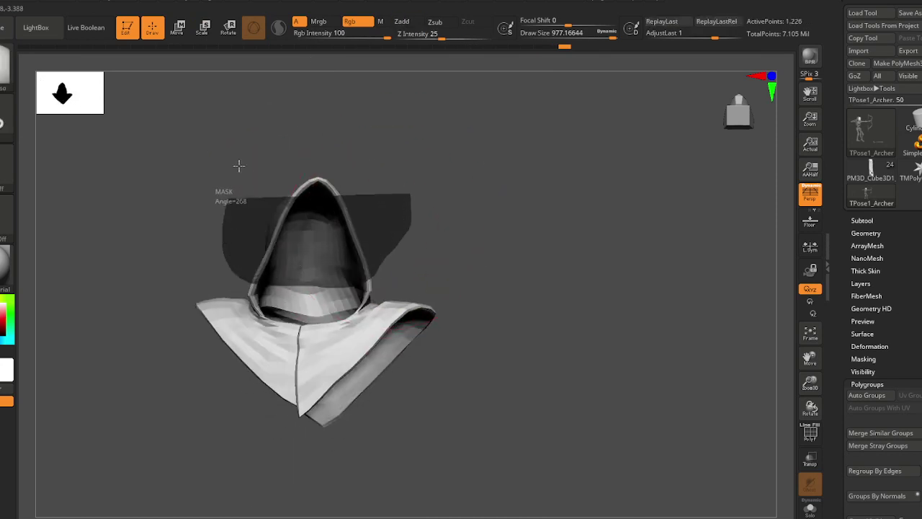
{"action": "left_click_drag", "start_coordinate": [238, 166], "coordinate": [239, 167], "text": "ctrl"}
{"action": "left_click", "coordinate": [425, 206], "text": "ctrl+shift"}
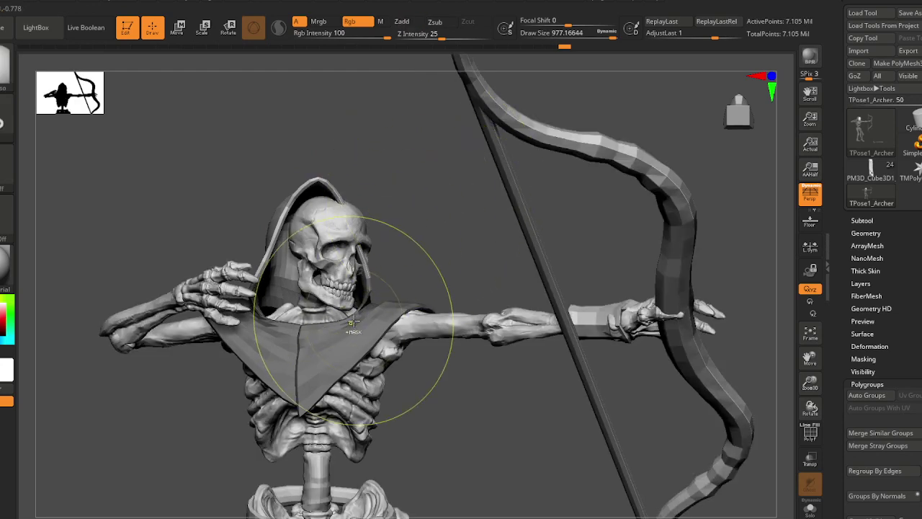
{"action": "left_click_drag", "start_coordinate": [423, 256], "coordinate": [338, 305]}
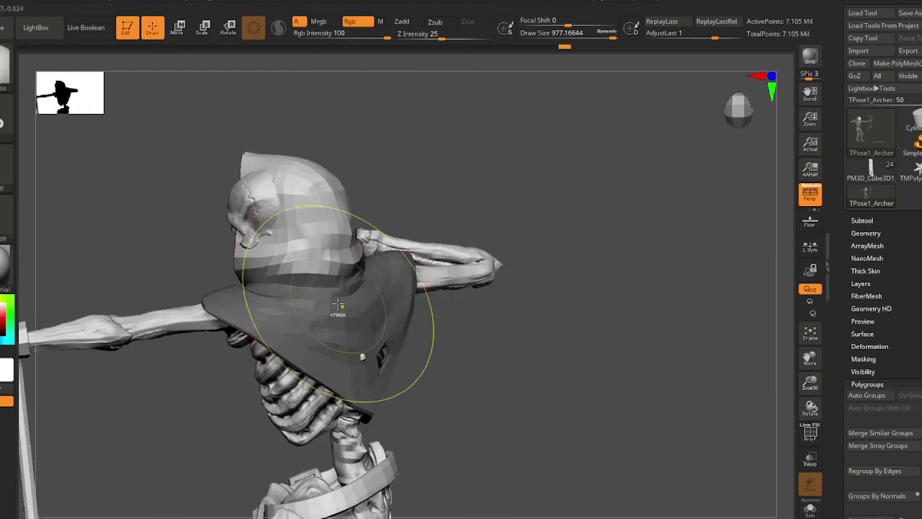
{"action": "left_click", "coordinate": [383, 208], "text": "ctrl"}
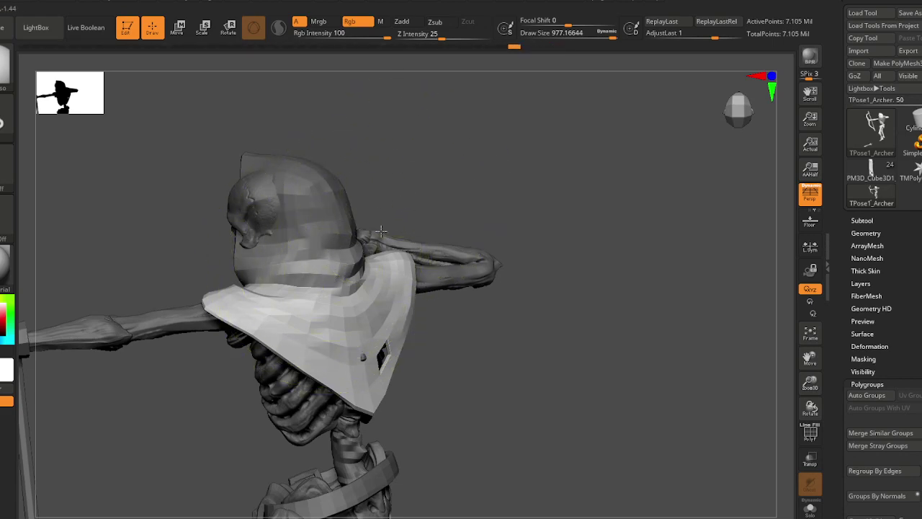
- Try to rotate the hood around the neck with the shoulder cape masked, and undo the rotation
{"action": "left_click_drag", "start_coordinate": [453, 177], "coordinate": [257, 268]}
{"action": "key", "text": "e"}
{"action": "mouse_move", "coordinate": [324, 234]}
{"action": "left_mouse_down"}
{"action": "mouse_move", "coordinate": [385, 234]}
{"action": "mouse_move", "coordinate": [324, 220]}
{"action": "left_mouse_up"}
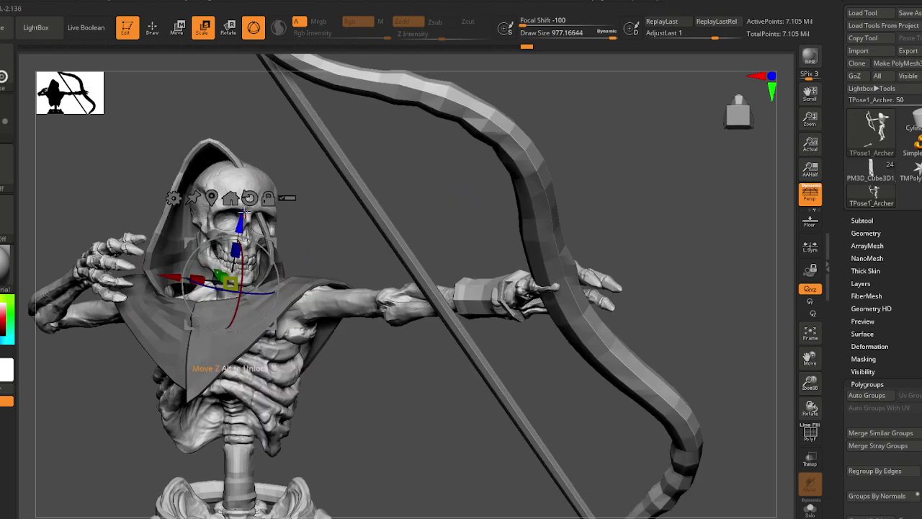
{"action": "left_click_drag", "start_coordinate": [331, 317], "coordinate": [279, 276]}
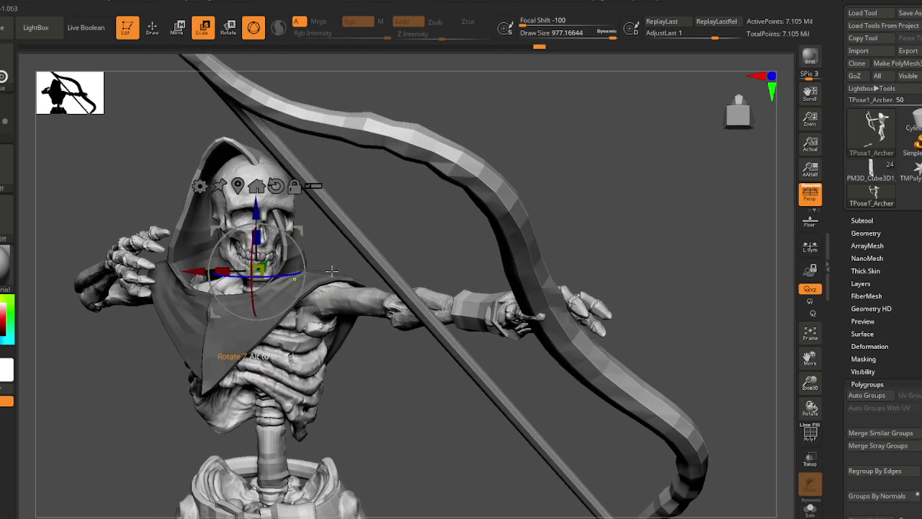
{"action": "key", "text": "ctrl+z"}
- Isolate the hooded cape again, lasso-mask the hood and invert the mask so only the hood stays free on the figure
{"action": "key", "text": "q"}
{"action": "key", "text": "ctrl+shift+a"}
{"action": "right_click_drag", "start_coordinate": [272, 290], "coordinate": [292, 253]}
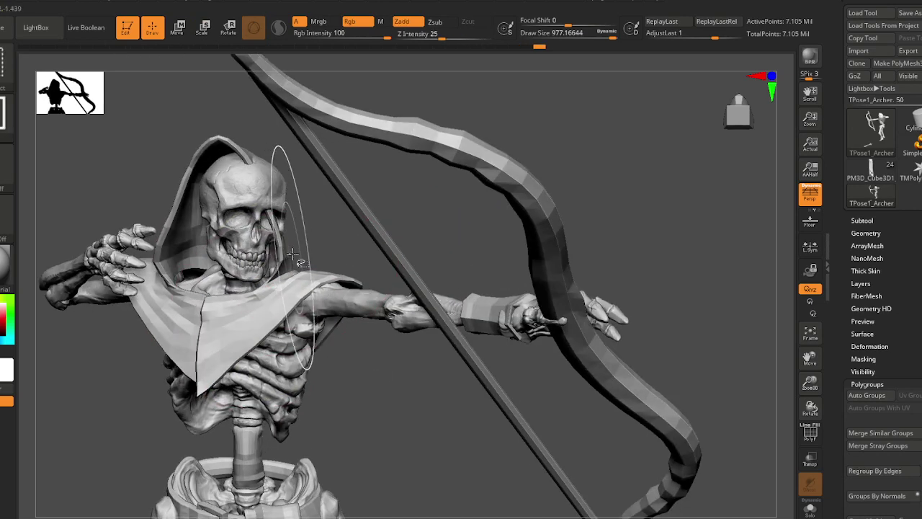
{"action": "left_click", "coordinate": [289, 256], "text": "ctrl+shift"}
{"action": "left_click", "coordinate": [448, 240], "text": "ctrl"}
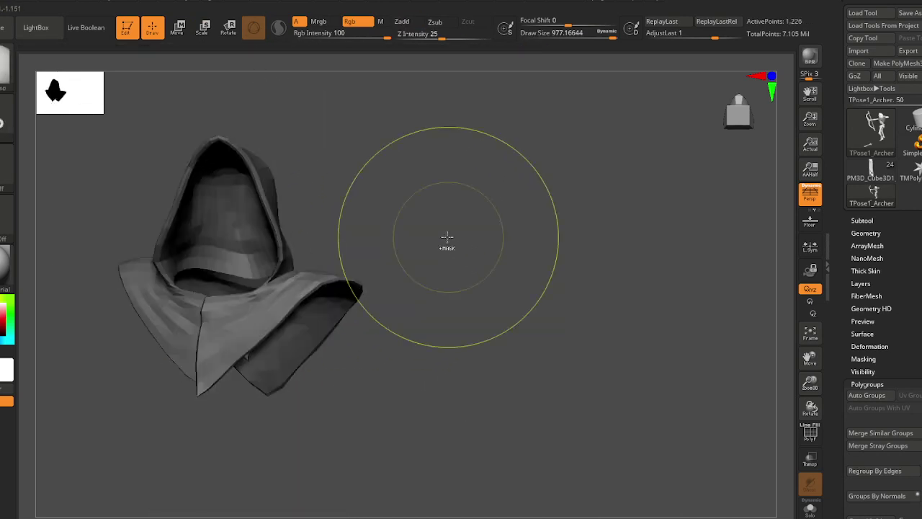
{"action": "mouse_move", "coordinate": [323, 222]}
{"action": "right_mouse_down"}
{"action": "mouse_move", "coordinate": [324, 237]}
{"action": "mouse_move", "coordinate": [344, 226]}
{"action": "right_mouse_up"}
{"action": "mouse_move", "coordinate": [370, 222]}
{"action": "left_mouse_down", "text": "ctrl"}
{"action": "mouse_move", "coordinate": [502, 277]}
{"action": "mouse_move", "coordinate": [96, 447]}
{"action": "mouse_move", "coordinate": [56, 310]}
{"action": "mouse_move", "coordinate": [66, 217]}
{"action": "left_mouse_up", "text": "ctrl"}
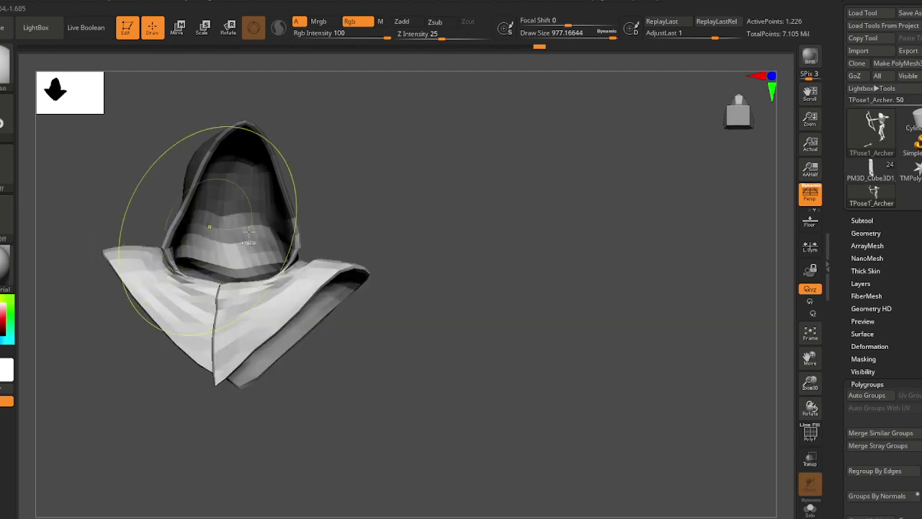
{"action": "left_click", "coordinate": [359, 234], "text": "ctrl"}
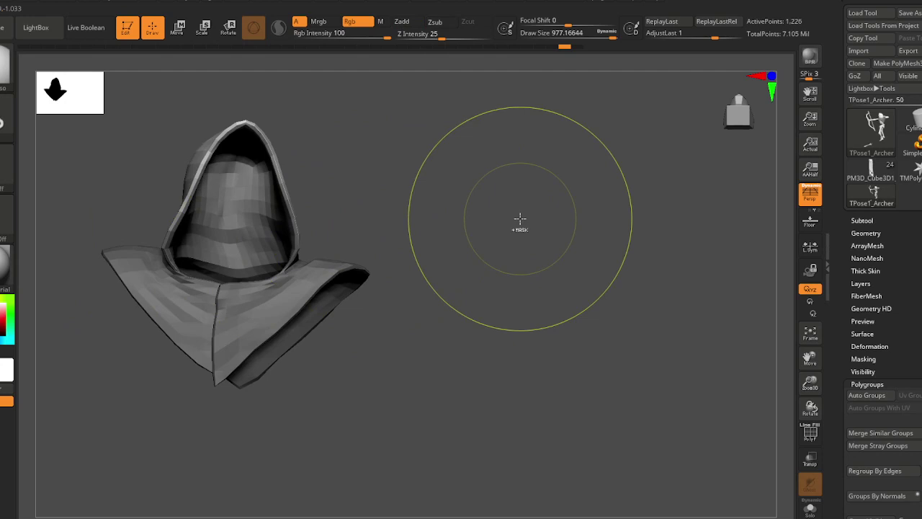
{"action": "left_click", "coordinate": [519, 218], "text": "ctrl"}
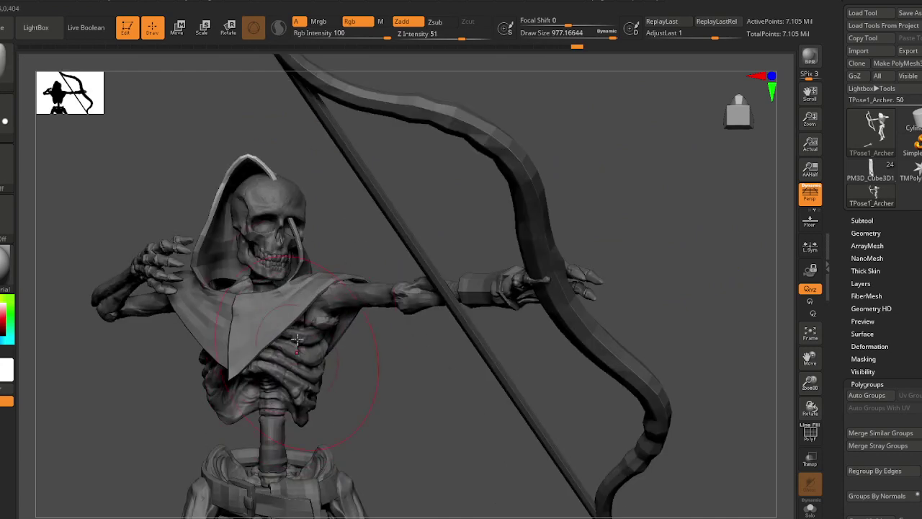
- Rotate the hood about 26 degrees around the neck to follow the skull, and check the pose from several angles
{"action": "key", "text": "e"}
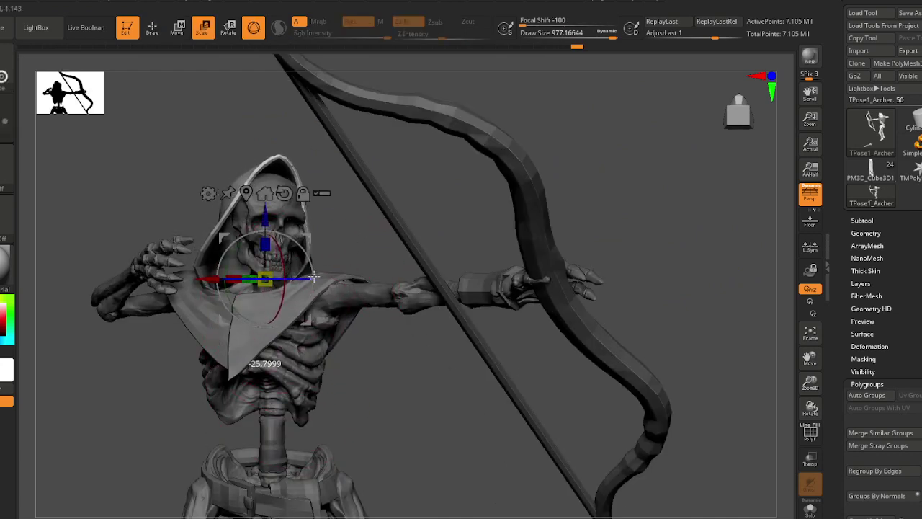
{"action": "key", "text": "q"}
{"action": "mouse_move", "coordinate": [238, 302]}
{"action": "right_mouse_down"}
{"action": "mouse_move", "coordinate": [310, 303]}
{"action": "mouse_move", "coordinate": [279, 291]}
{"action": "right_mouse_up"}
{"action": "mouse_move", "coordinate": [278, 291]}
{"action": "left_mouse_down"}
{"action": "mouse_move", "coordinate": [239, 289]}
{"action": "mouse_move", "coordinate": [220, 251]}
{"action": "left_mouse_up"}
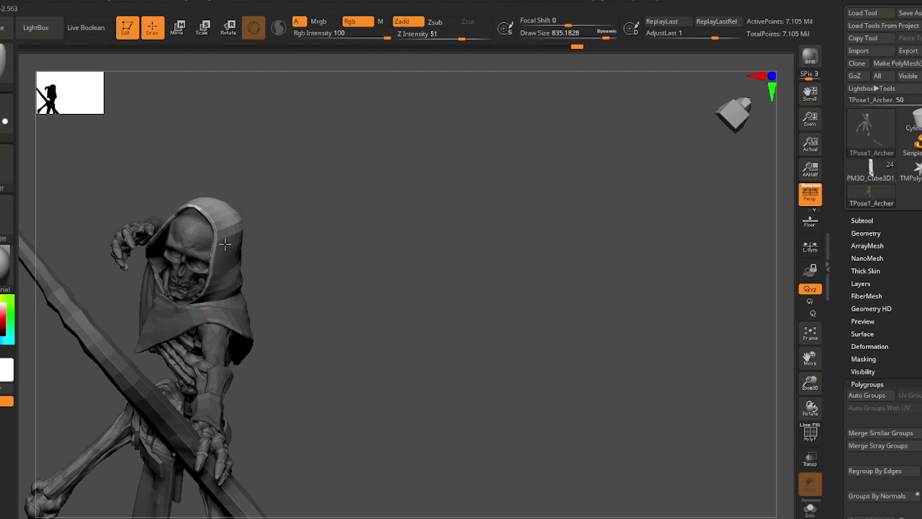
{"action": "right_click_drag", "start_coordinate": [224, 248], "coordinate": [225, 306]}
{"action": "mouse_move", "coordinate": [225, 305]}
{"action": "left_mouse_down"}
{"action": "mouse_move", "coordinate": [255, 471]}
{"action": "mouse_move", "coordinate": [309, 346]}
{"action": "mouse_move", "coordinate": [321, 257]}
{"action": "mouse_move", "coordinate": [309, 82]}
{"action": "mouse_move", "coordinate": [301, 304]}
{"action": "mouse_move", "coordinate": [291, 307]}
{"action": "mouse_move", "coordinate": [329, 264]}
{"action": "mouse_move", "coordinate": [339, 236]}
{"action": "left_mouse_up"}
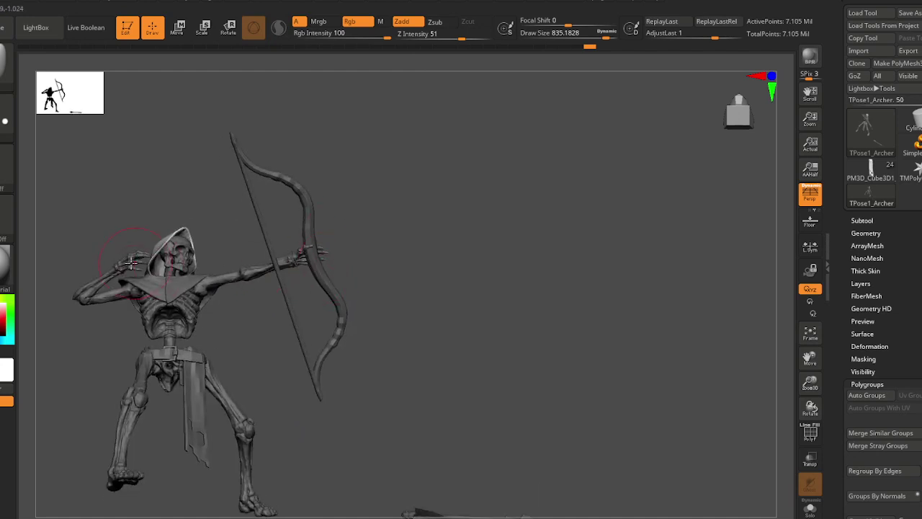
{"action": "left_click_drag", "start_coordinate": [279, 295], "coordinate": [288, 250]}
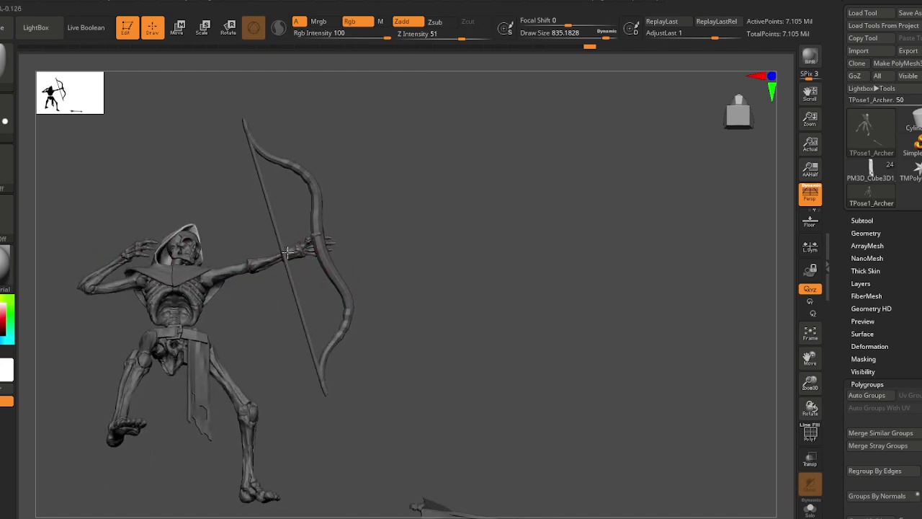
{"action": "left_click_drag", "start_coordinate": [293, 296], "coordinate": [293, 273], "text": "alt"}
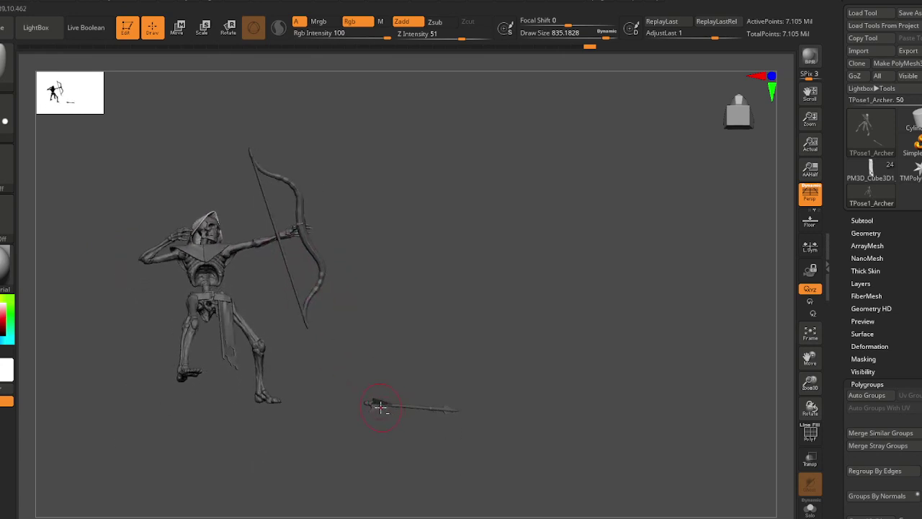
{"action": "right_click_drag", "start_coordinate": [261, 234], "coordinate": [261, 280]}
- Isolate the upper arm and forearm bones of the drawing arm, mask them, and bring the whole figure back
{"action": "right_click_drag", "start_coordinate": [192, 250], "coordinate": [216, 256], "text": "ctrl"}
{"action": "mouse_move", "coordinate": [216, 256]}
{"action": "left_mouse_down"}
{"action": "mouse_move", "coordinate": [216, 243]}
{"action": "mouse_move", "coordinate": [205, 261]}
{"action": "left_mouse_up"}
{"action": "left_click", "coordinate": [189, 253], "text": "ctrl+shift"}
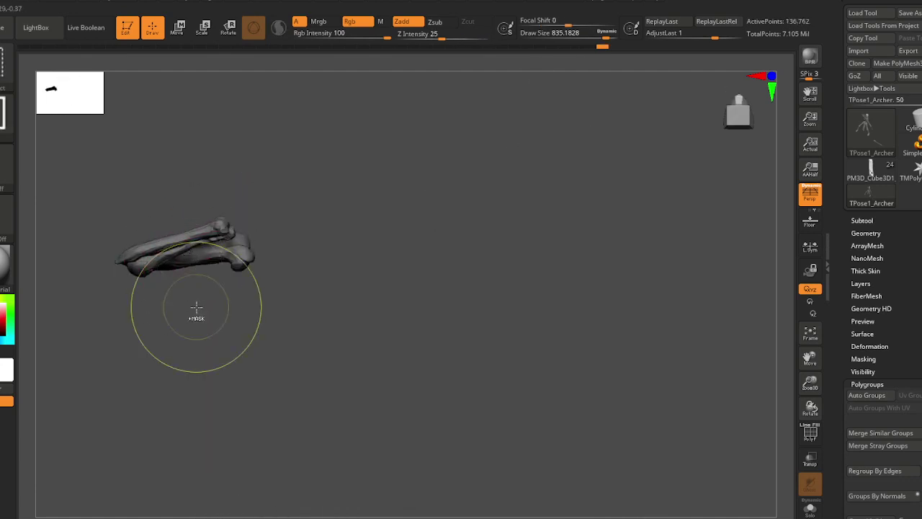
{"action": "left_click", "coordinate": [181, 337], "text": "ctrl+shift"}
{"action": "left_click", "coordinate": [177, 260], "text": "ctrl+shift"}
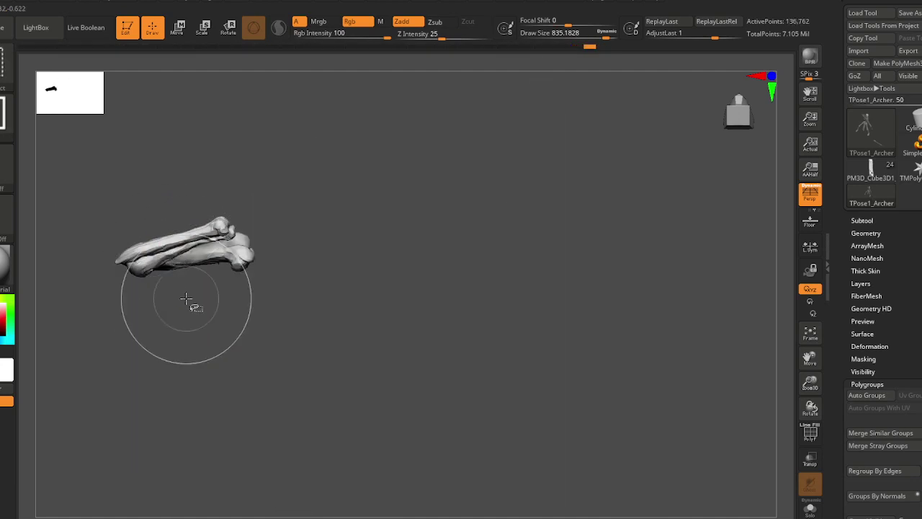
{"action": "left_click", "coordinate": [199, 317], "text": "ctrl+shift"}
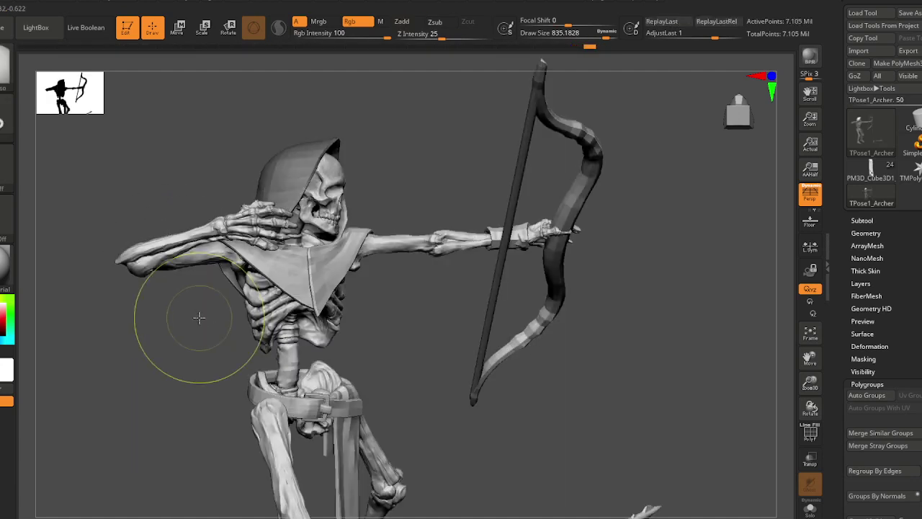
{"action": "left_click", "coordinate": [166, 274], "text": "ctrl+shift"}
{"action": "left_click", "coordinate": [187, 325], "text": "ctrl+shift"}
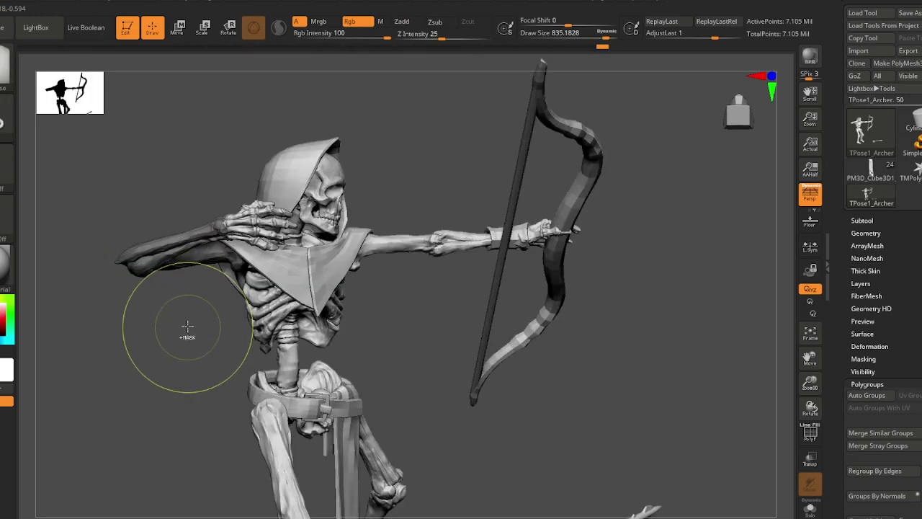
- Invert the mask so only the drawing arm stays free, set the gizmo pivot at its shoulder, and rotate it about 4.5 degrees
{"action": "left_click_drag", "start_coordinate": [187, 326], "coordinate": [248, 234]}
{"action": "key", "text": "e"}
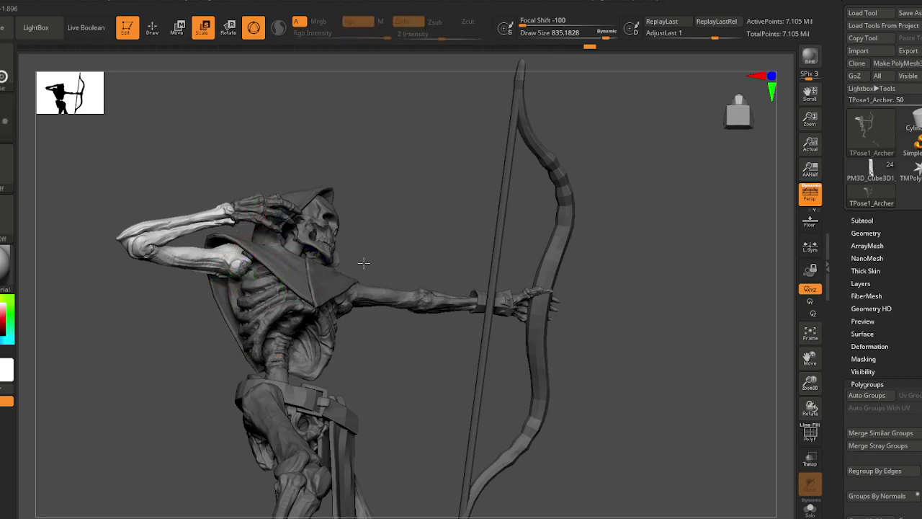
{"action": "left_click_drag", "start_coordinate": [362, 262], "coordinate": [350, 270]}
{"action": "left_click", "coordinate": [264, 185], "text": "alt"}
{"action": "left_click", "coordinate": [234, 259]}
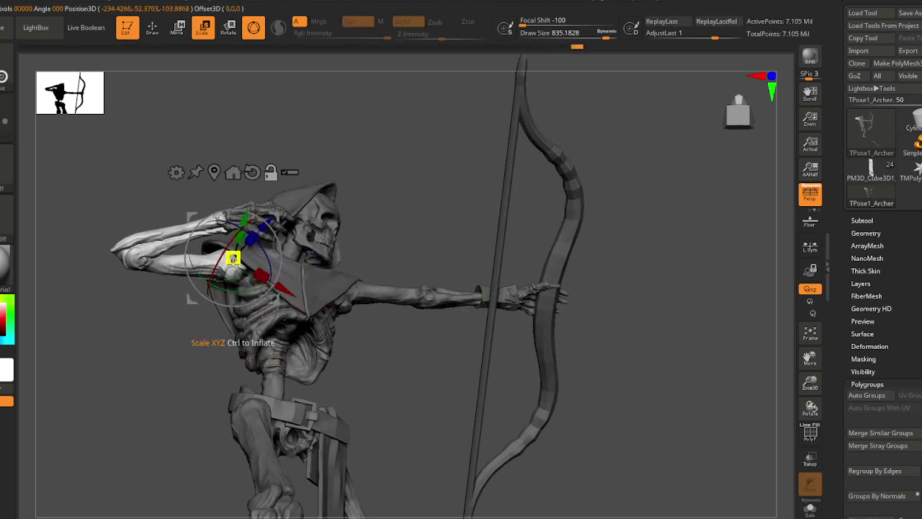
{"action": "left_click_drag", "start_coordinate": [234, 259], "coordinate": [309, 398]}
{"action": "left_click_drag", "start_coordinate": [372, 282], "coordinate": [314, 262]}
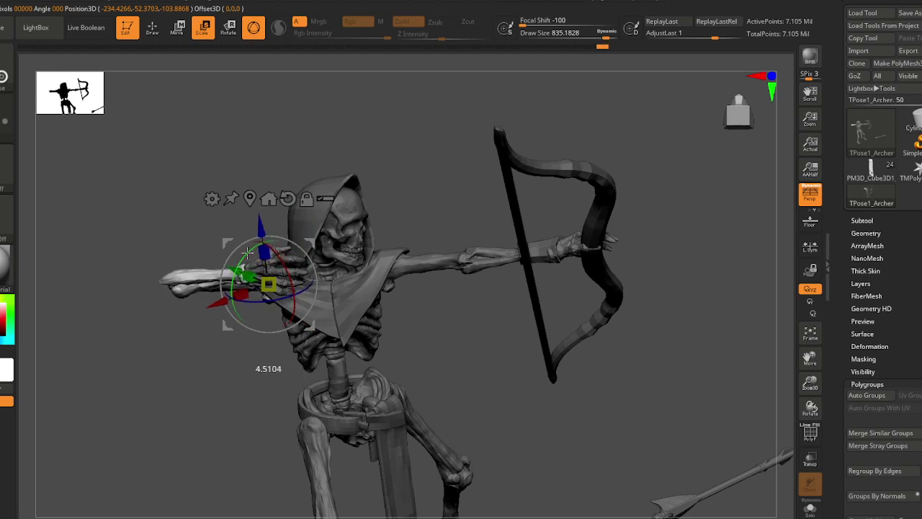
- Check the drawing arm's pose around the shoulder from several angles and clear the mask from the figure
{"action": "key", "text": "q"}
{"action": "mouse_move", "coordinate": [355, 295]}
{"action": "right_mouse_down"}
{"action": "mouse_move", "coordinate": [281, 296]}
{"action": "mouse_move", "coordinate": [277, 312]}
{"action": "right_mouse_up"}
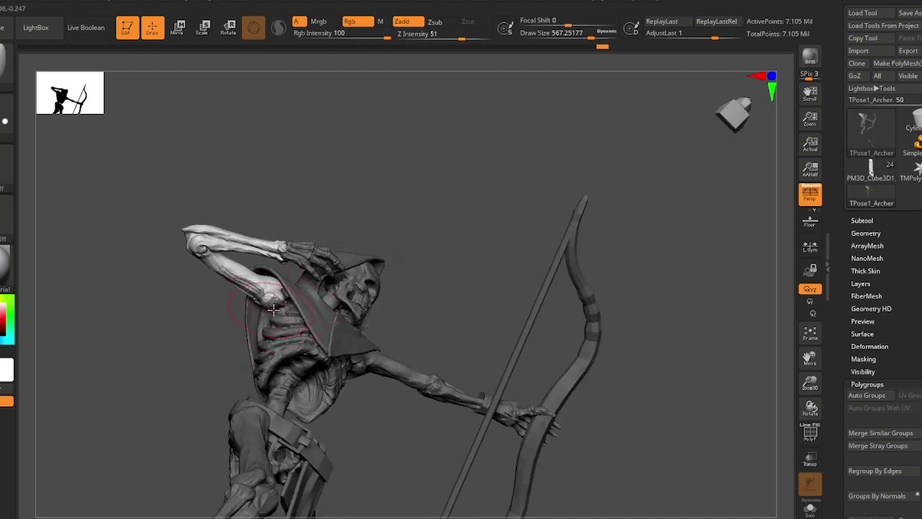
{"action": "right_click_drag", "start_coordinate": [279, 311], "coordinate": [337, 312]}
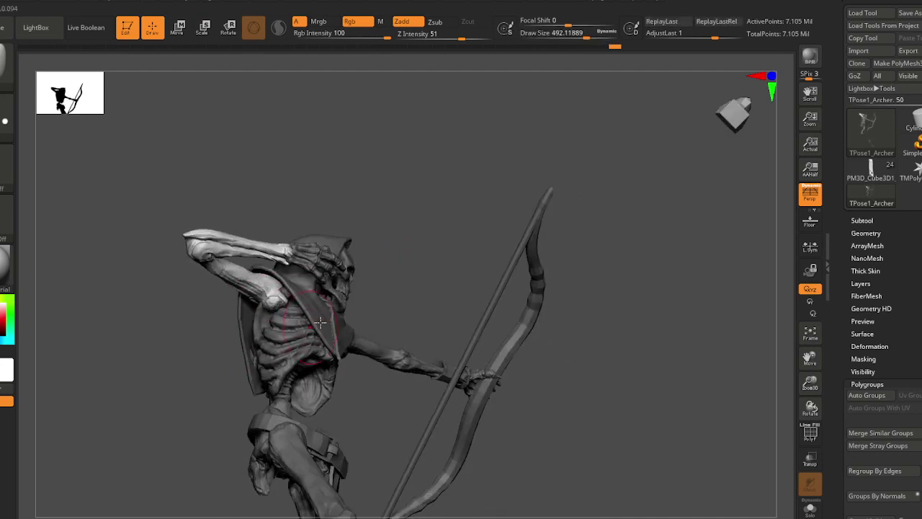
{"action": "left_click_drag", "start_coordinate": [358, 311], "coordinate": [366, 315], "text": "ctrl"}
{"action": "left_click_drag", "start_coordinate": [177, 323], "coordinate": [178, 306], "text": "alt"}
{"action": "key", "text": "w"}
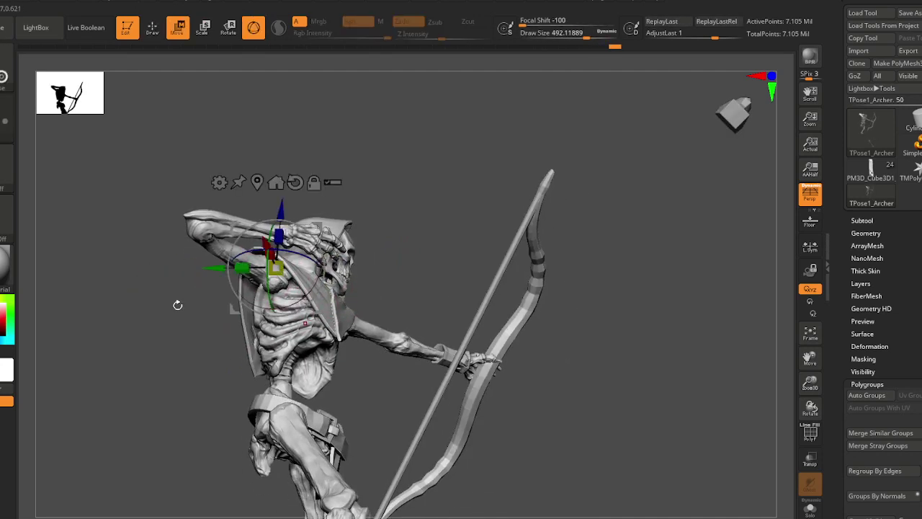
- Use the gizmo to mask everything except one body part at a time: the ribcage, the pelvis and the drawing forearm
{"action": "right_click_drag", "start_coordinate": [425, 292], "coordinate": [377, 300]}
{"action": "left_click_drag", "start_coordinate": [377, 298], "coordinate": [336, 295]}
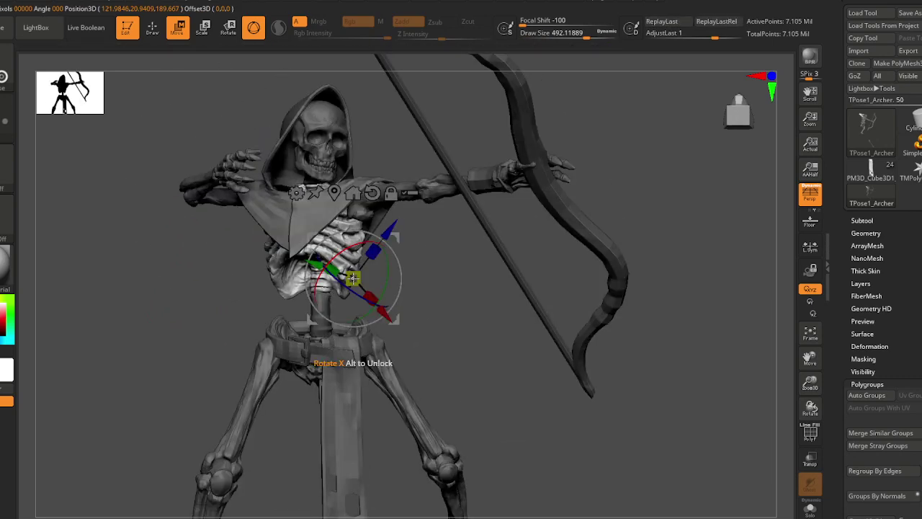
{"action": "right_click_drag", "start_coordinate": [466, 320], "coordinate": [454, 296], "text": "ctrl"}
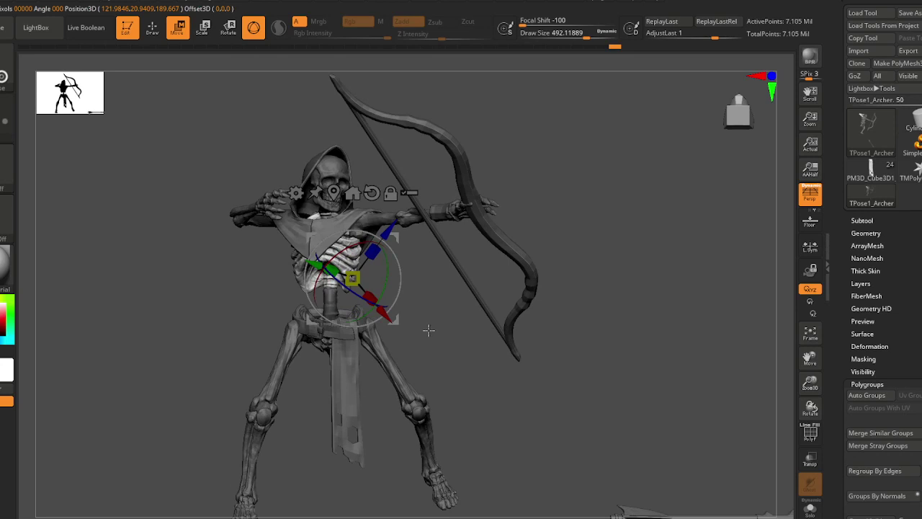
{"action": "left_click", "coordinate": [382, 360], "text": "ctrl"}
{"action": "left_click", "coordinate": [301, 315], "text": "ctrl"}
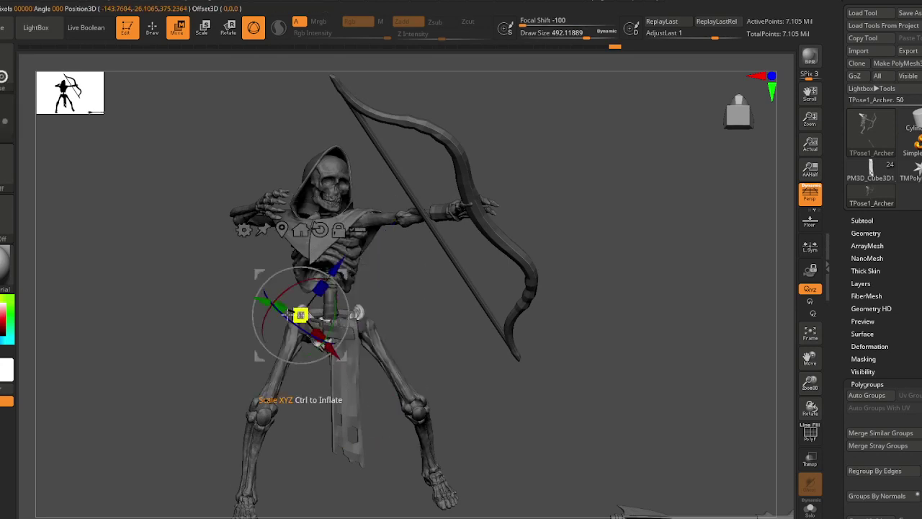
{"action": "left_click", "coordinate": [249, 209], "text": "ctrl"}
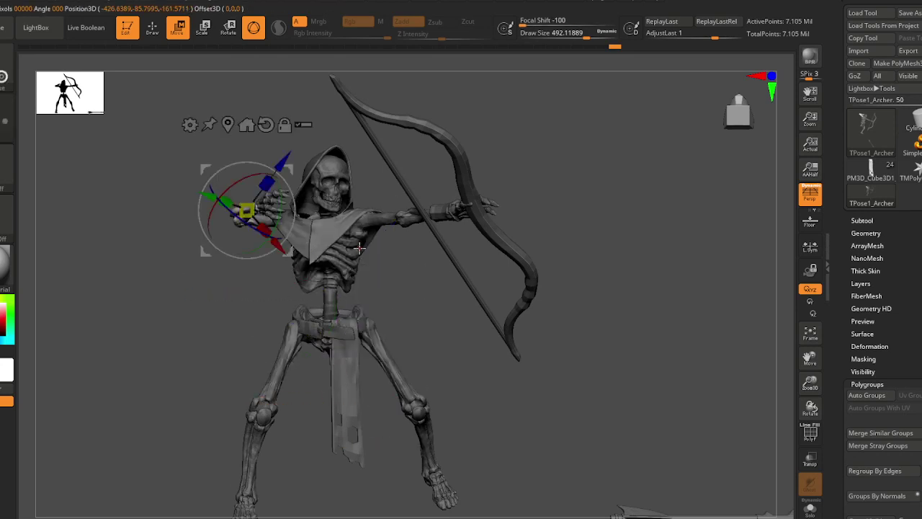
- Clear the mask from the archer and enlarge the brush draw size to about 794
{"action": "key", "text": "q"}
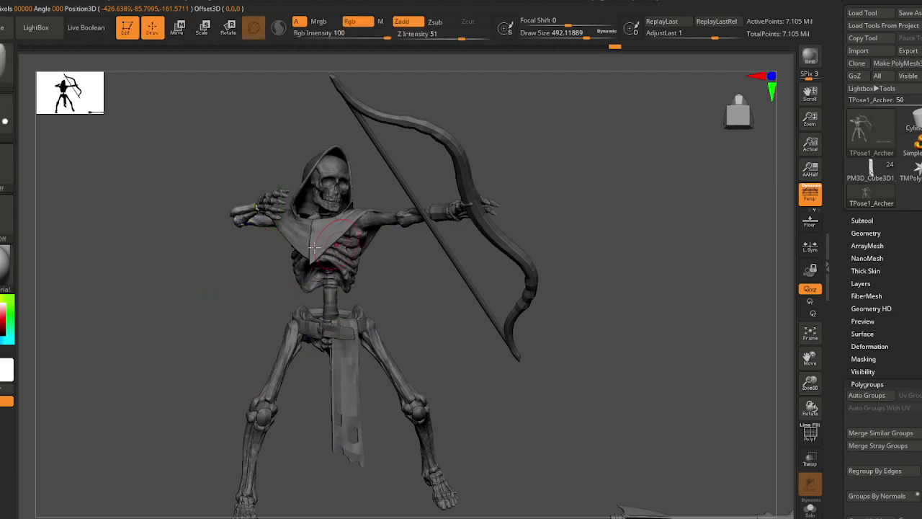
{"action": "key", "text": "ctrl+shift+a"}
{"action": "right_click_drag", "start_coordinate": [238, 229], "coordinate": [246, 226]}
{"action": "key", "text": "s"}
{"action": "left_click_drag", "start_coordinate": [240, 225], "coordinate": [258, 225]}
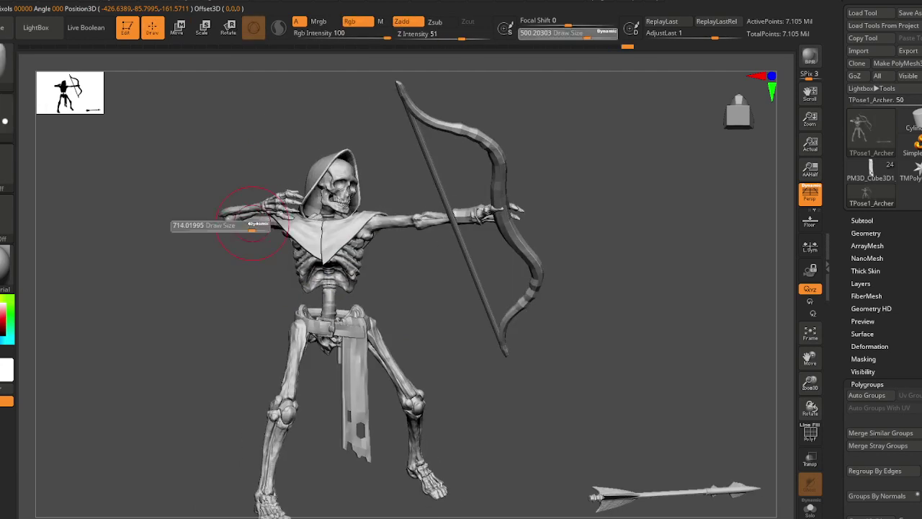
- Isolate the bone pieces of the skeleton's bent drawing arm
{"action": "right_click_drag", "start_coordinate": [259, 225], "coordinate": [273, 214]}
{"action": "key", "text": "ctrl+z"}
{"action": "key", "text": "ctrl+z"}
{"action": "key", "text": "ctrl+z"}
{"action": "key", "text": "ctrl+z"}
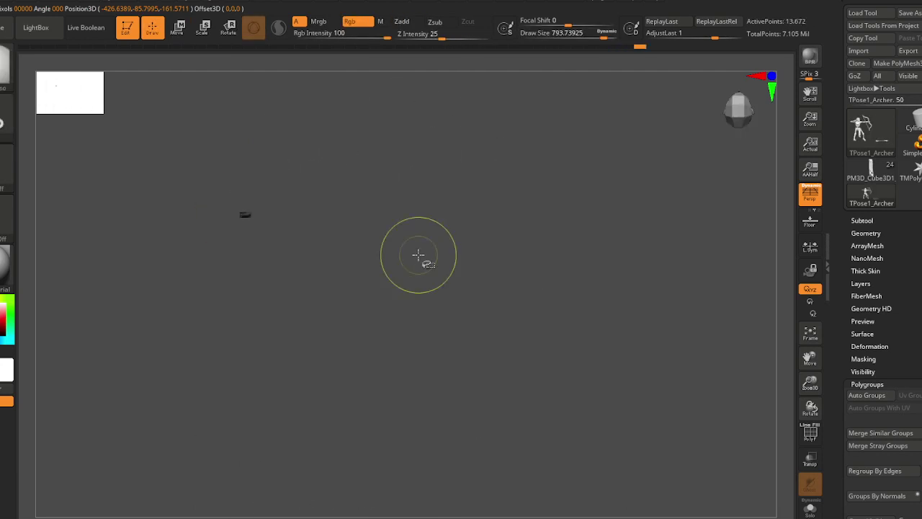
{"action": "key", "text": "ctrl+shift+z"}
{"action": "key", "text": "ctrl+shift+z"}
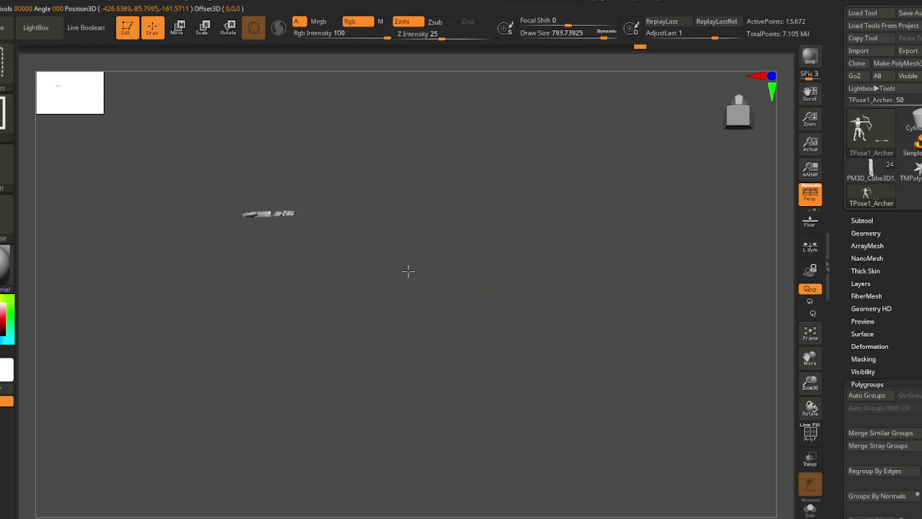
- Mask the bones of the drawing arm and bring the whole archer back into view
{"action": "mouse_move", "coordinate": [249, 252]}
{"action": "right_mouse_down"}
{"action": "mouse_move", "coordinate": [236, 250]}
{"action": "mouse_move", "coordinate": [257, 236]}
{"action": "mouse_move", "coordinate": [250, 274]}
{"action": "mouse_move", "coordinate": [370, 324]}
{"action": "right_mouse_up"}
{"action": "left_click", "coordinate": [216, 214], "text": "ctrl+shift"}
{"action": "left_click", "coordinate": [219, 311], "text": "ctrl"}
{"action": "left_click", "coordinate": [219, 310], "text": "ctrl+shift"}
{"action": "left_click", "coordinate": [219, 310], "text": "ctrl"}
{"action": "key", "text": "ctrl+z"}
{"action": "key", "text": "ctrl+z"}
{"action": "key", "text": "ctrl+z"}
{"action": "key", "text": "ctrl+z"}
{"action": "left_click", "coordinate": [370, 323], "text": "ctrl"}
{"action": "right_click_drag", "start_coordinate": [305, 274], "coordinate": [284, 282]}
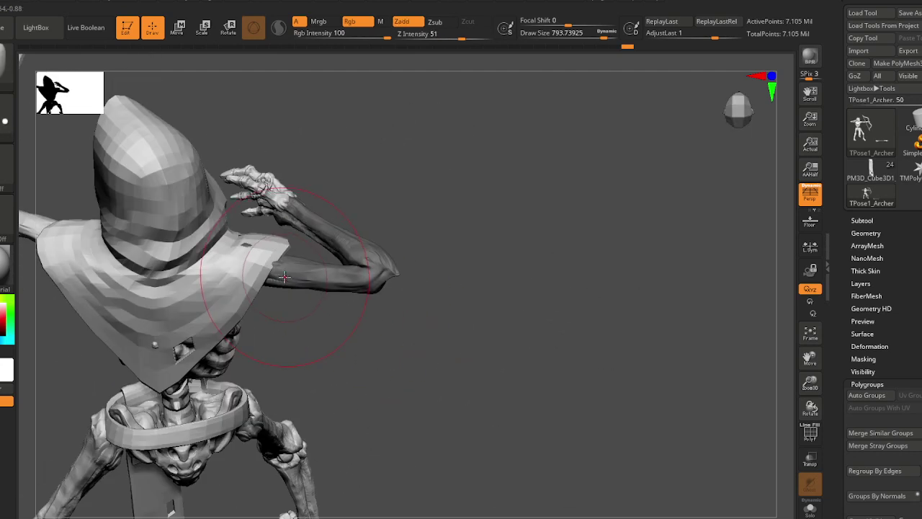
- Reduce the draw size to about 525 and pull the cape's edge over the masked upper arm
{"action": "key", "text": "bracketleft"}
{"action": "key", "text": "bracketleft"}
{"action": "left_click_drag", "start_coordinate": [282, 271], "coordinate": [284, 256]}
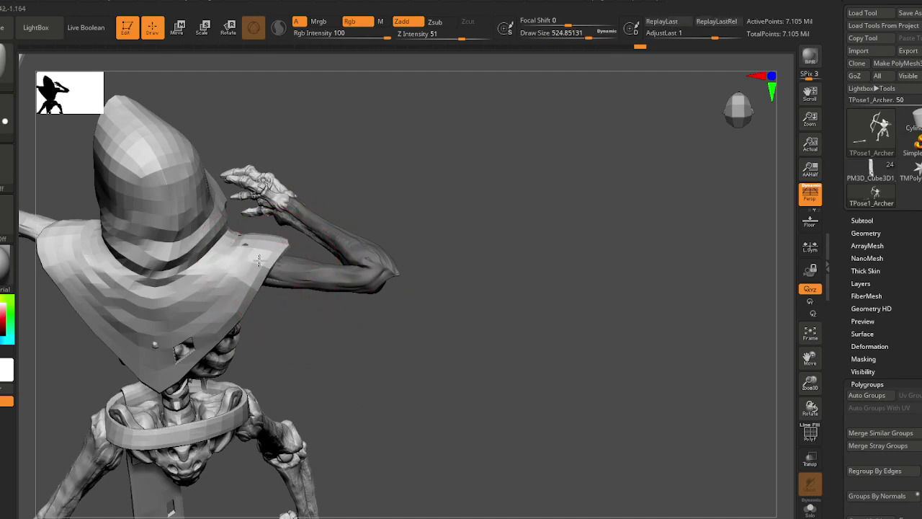
{"action": "right_click_drag", "start_coordinate": [264, 234], "coordinate": [261, 292]}
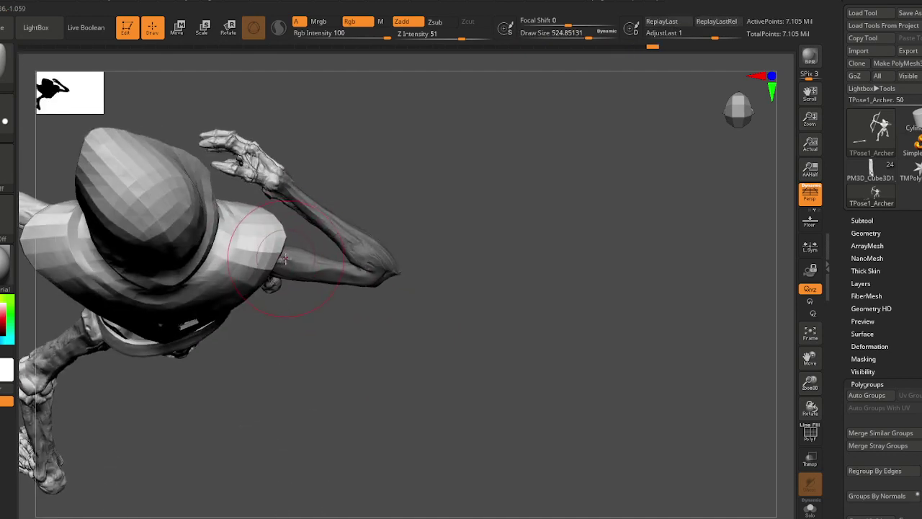
{"action": "right_click_drag", "start_coordinate": [289, 263], "coordinate": [314, 212]}
{"action": "right_click_drag", "start_coordinate": [329, 272], "coordinate": [308, 220], "text": "ctrl"}
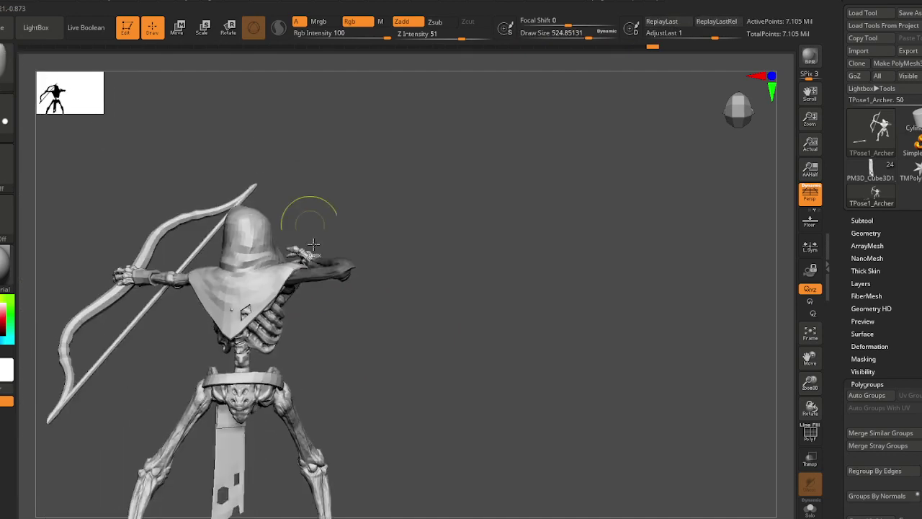
- Clear the mask from the drawing arm
{"action": "key", "text": "ctrl+shift+z"}
{"action": "key", "text": "ctrl+shift+z"}
{"action": "key", "text": "ctrl+shift+z"}
{"action": "key", "text": "ctrl+shift+z"}
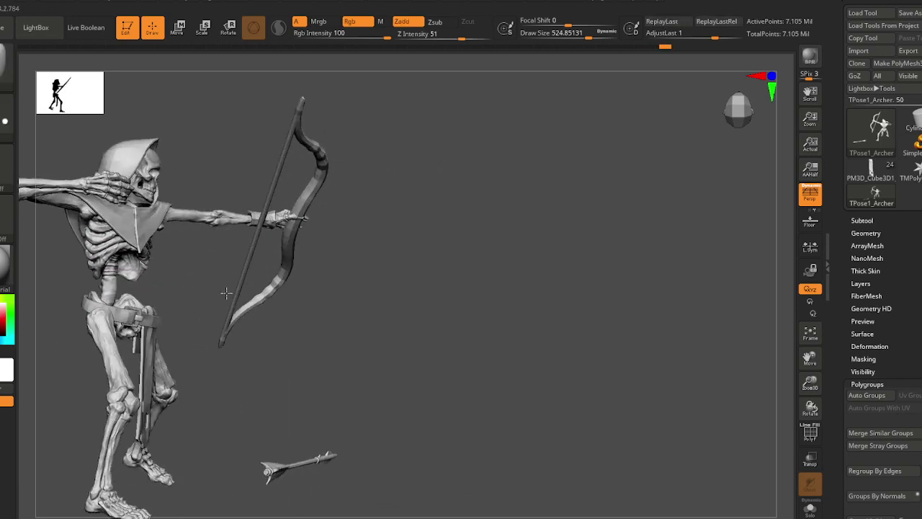
- Examine the archer's pose, cape and bow from the front and both sides
{"action": "key", "text": "ctrl+shift+z"}
{"action": "key", "text": "ctrl+shift+z"}
{"action": "key", "text": "ctrl+shift+z"}
{"action": "key", "text": "ctrl+shift+z"}
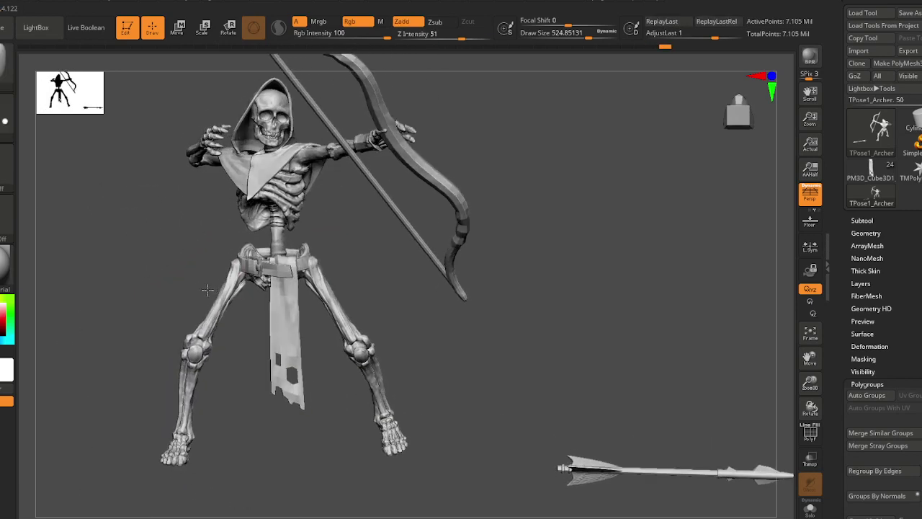
{"action": "key", "text": "ctrl+shift+z"}
{"action": "key", "text": "ctrl+shift+z"}
{"action": "key", "text": "ctrl+shift+z"}
{"action": "key", "text": "ctrl+shift+z"}
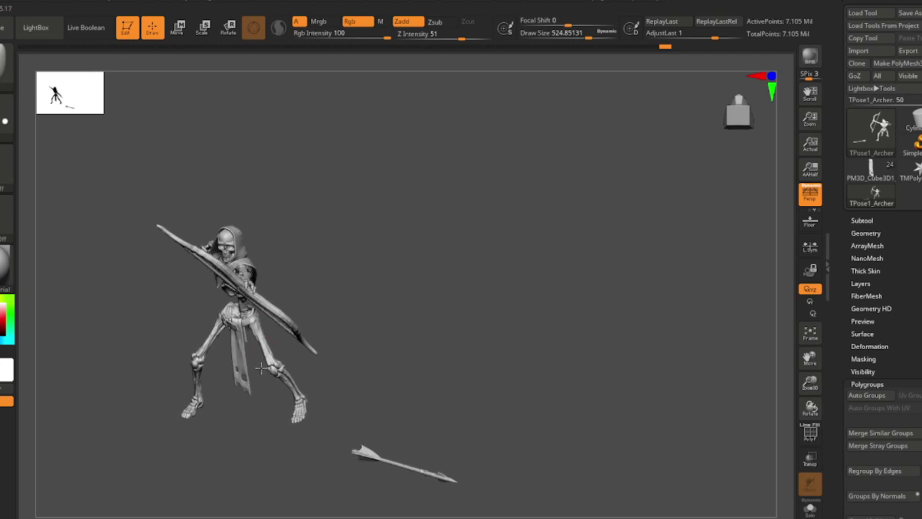
{"action": "key", "text": "ctrl+shift+z"}
{"action": "key", "text": "ctrl+shift+z"}
{"action": "key", "text": "ctrl+shift+z"}
{"action": "key", "text": "ctrl+shift+z"}
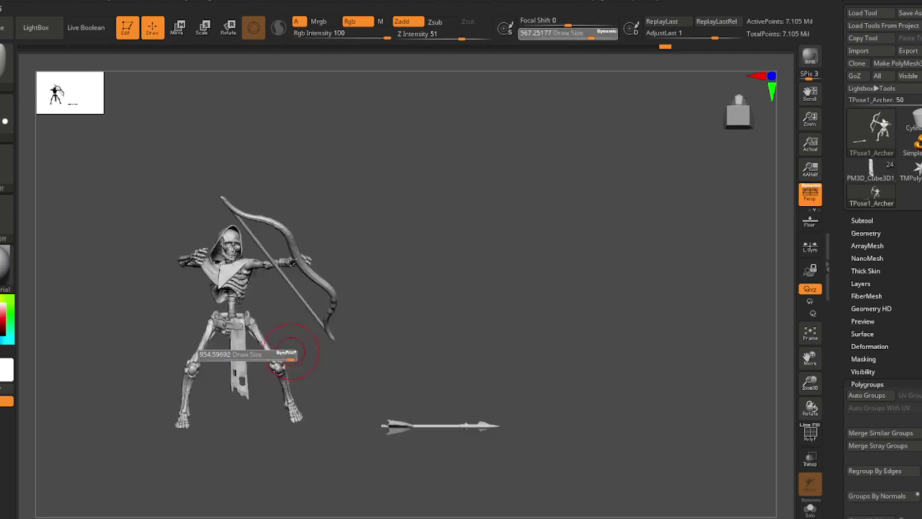
- Hide the bow arm, bracer, hand and bow, mask the rest of the archer, and show all parts again
{"action": "right_click_drag", "start_coordinate": [266, 316], "coordinate": [243, 309]}
{"action": "right_click_drag", "start_coordinate": [243, 237], "coordinate": [253, 268], "text": "ctrl"}
{"action": "key", "text": "ctrl+shift+z"}
{"action": "key", "text": "ctrl+shift+z"}
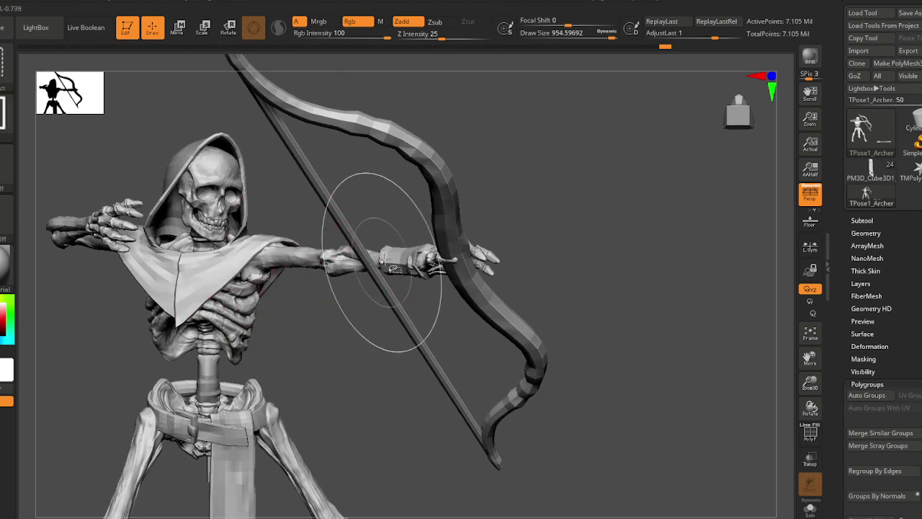
{"action": "left_click", "coordinate": [370, 265], "text": "ctrl+shift"}
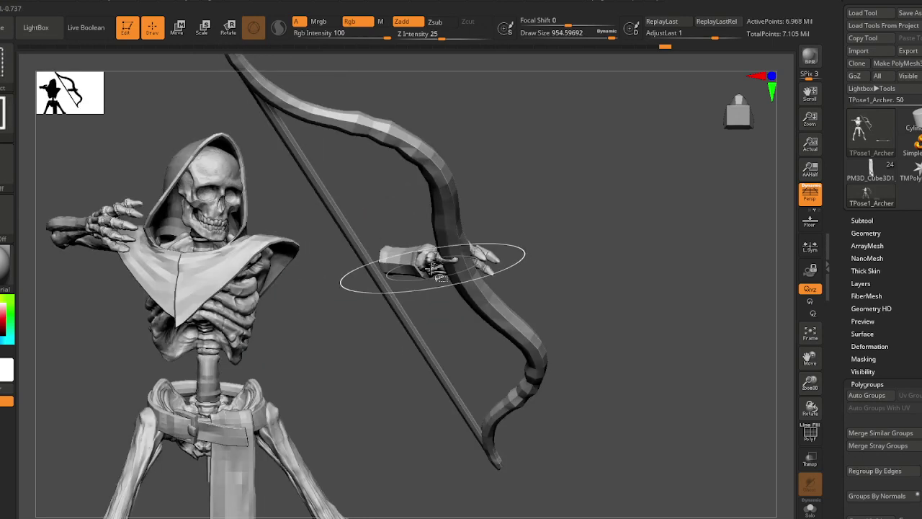
{"action": "left_click", "coordinate": [432, 271], "text": "ctrl+shift"}
{"action": "left_click", "coordinate": [418, 266], "text": "ctrl+shift"}
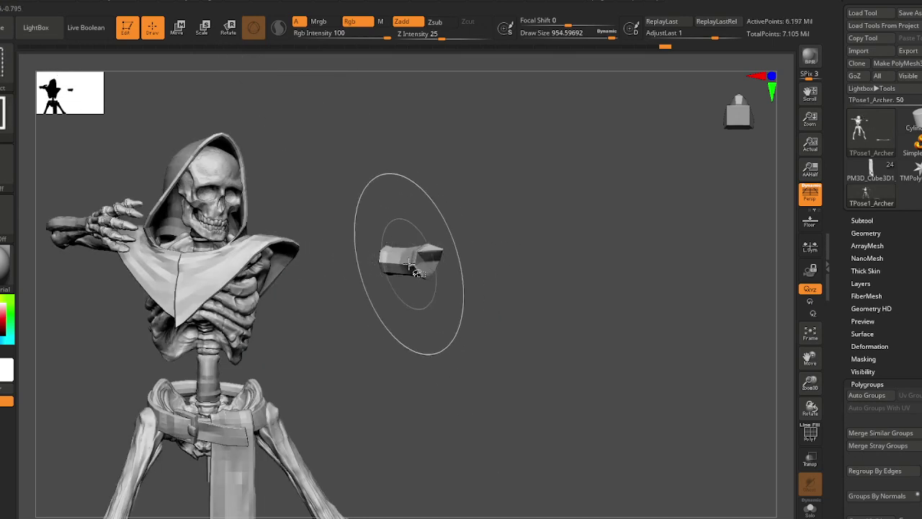
{"action": "left_click", "coordinate": [404, 267], "text": "ctrl+shift"}
{"action": "left_click", "coordinate": [448, 343], "text": "ctrl"}
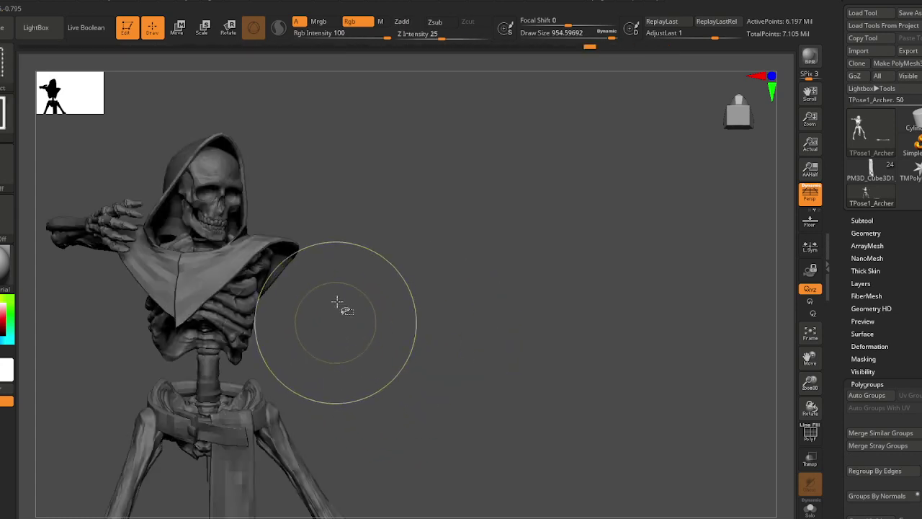
{"action": "left_click", "coordinate": [368, 256], "text": "ctrl+shift"}
- Place the gizmo at the bow arm's shoulder and move the arm and bow slightly inward toward the torso
{"action": "left_click_drag", "start_coordinate": [315, 349], "coordinate": [242, 307]}
{"action": "key", "text": "w"}
{"action": "left_click", "coordinate": [315, 279]}
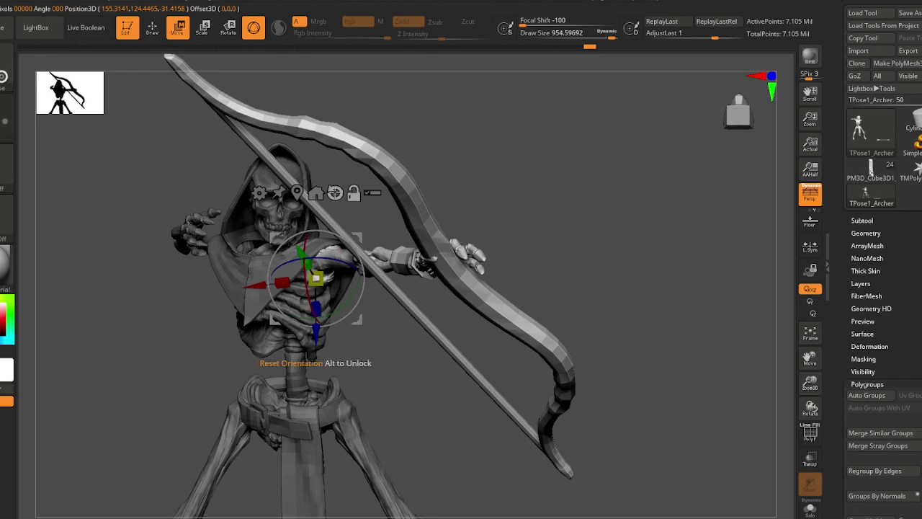
{"action": "left_click_drag", "start_coordinate": [362, 243], "coordinate": [442, 218]}
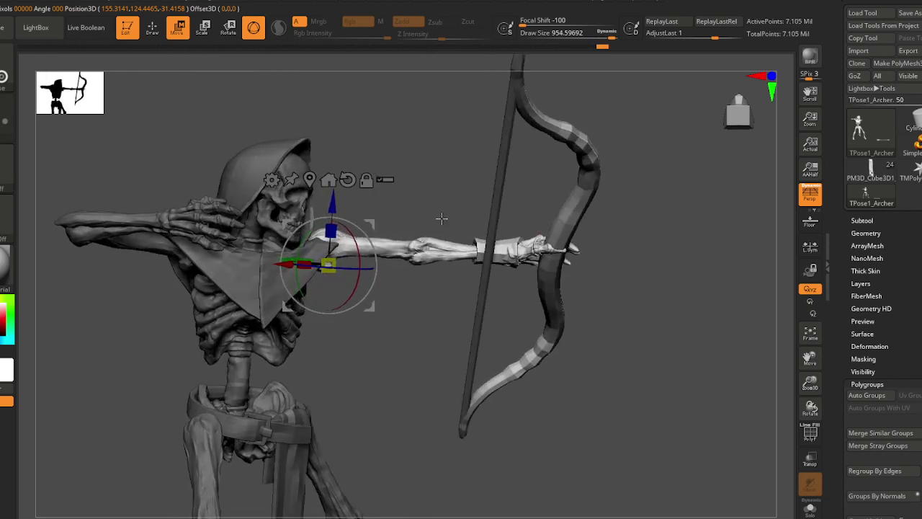
{"action": "left_click_drag", "start_coordinate": [369, 225], "coordinate": [362, 221]}
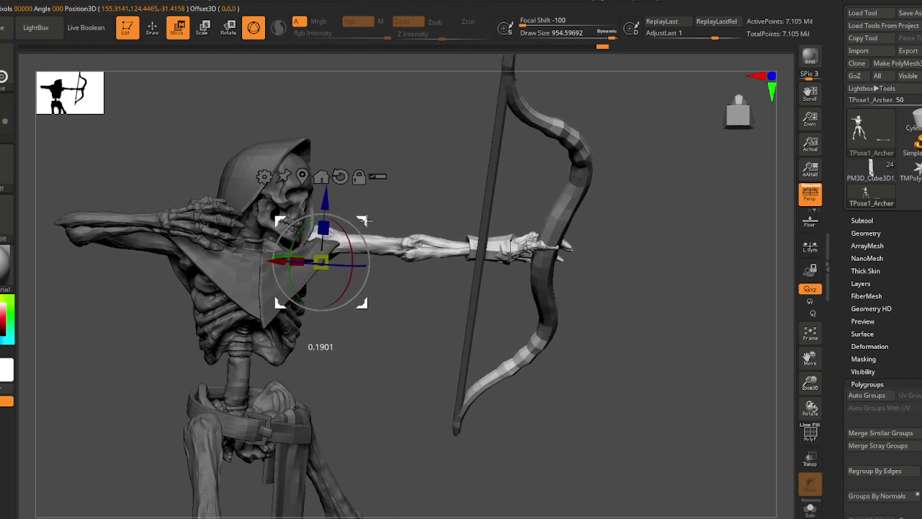
{"action": "mouse_move", "coordinate": [417, 319]}
{"action": "left_mouse_down"}
{"action": "mouse_move", "coordinate": [366, 305]}
{"action": "mouse_move", "coordinate": [357, 267]}
{"action": "mouse_move", "coordinate": [369, 237]}
{"action": "mouse_move", "coordinate": [363, 227]}
{"action": "left_mouse_up"}
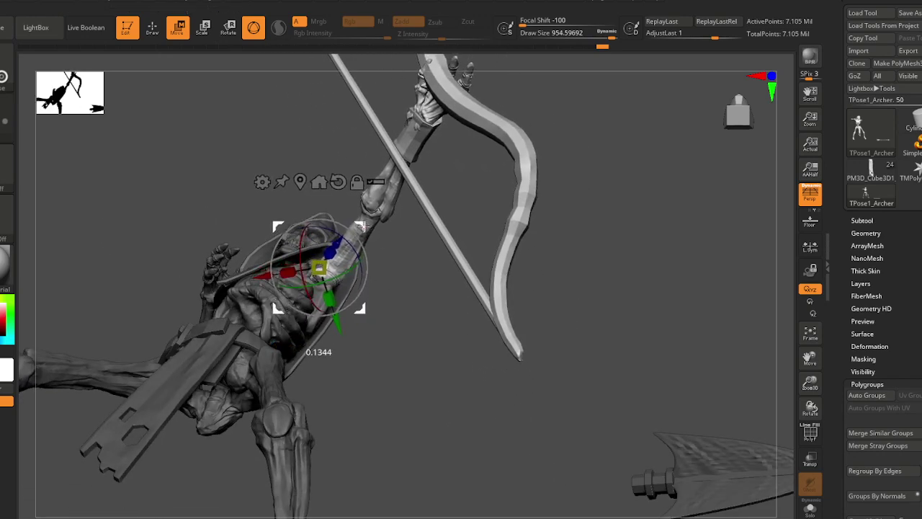
{"action": "key", "text": "q"}
- Isolate the hood and cape and mask everything else on the archer
{"action": "mouse_move", "coordinate": [289, 294]}
{"action": "right_mouse_down"}
{"action": "mouse_move", "coordinate": [307, 372]}
{"action": "mouse_move", "coordinate": [313, 286]}
{"action": "mouse_move", "coordinate": [308, 254]}
{"action": "mouse_move", "coordinate": [295, 247]}
{"action": "mouse_move", "coordinate": [297, 327]}
{"action": "mouse_move", "coordinate": [309, 288]}
{"action": "right_mouse_up"}
{"action": "right_click_drag", "start_coordinate": [310, 288], "coordinate": [331, 257]}
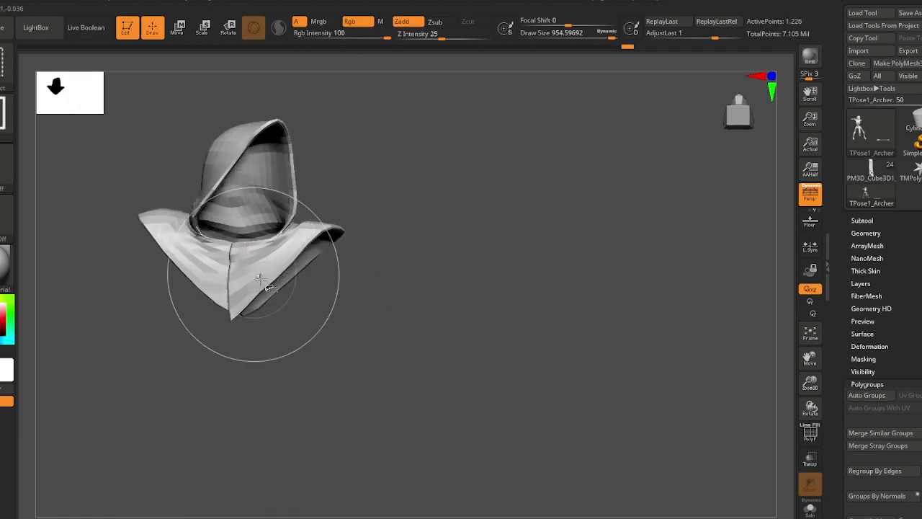
{"action": "left_click", "coordinate": [216, 287], "text": "ctrl+shift"}
{"action": "left_click", "coordinate": [380, 336], "text": "ctrl+shift"}
{"action": "right_click_drag", "start_coordinate": [382, 329], "coordinate": [330, 311]}
{"action": "left_click", "coordinate": [387, 341], "text": "ctrl"}
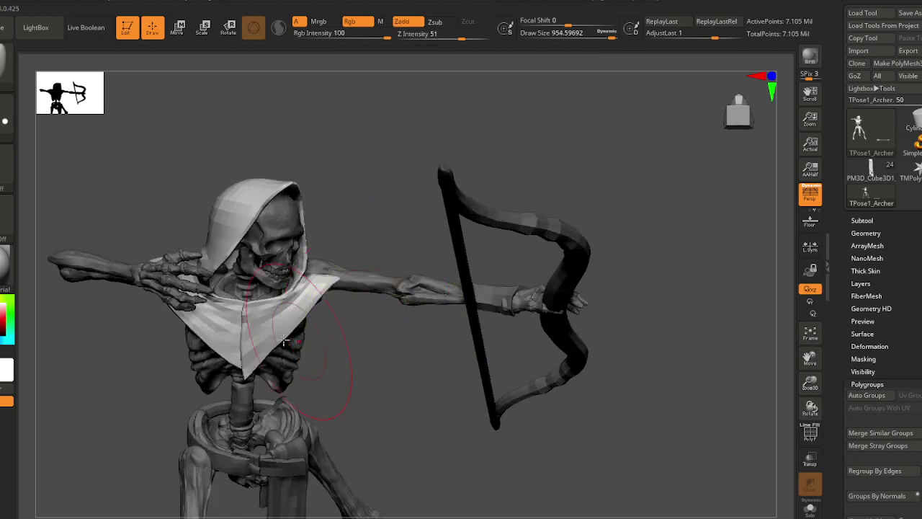
- Limit the unmasked area to the cape's corner over the bow-arm shoulder
{"action": "mouse_move", "coordinate": [272, 332]}
{"action": "right_mouse_down"}
{"action": "mouse_move", "coordinate": [303, 308]}
{"action": "mouse_move", "coordinate": [304, 206]}
{"action": "right_mouse_up"}
{"action": "mouse_move", "coordinate": [304, 206]}
{"action": "left_mouse_down", "text": "ctrl+shift"}
{"action": "mouse_move", "coordinate": [123, 113]}
{"action": "mouse_move", "coordinate": [148, 409]}
{"action": "mouse_move", "coordinate": [274, 428]}
{"action": "mouse_move", "coordinate": [310, 411]}
{"action": "left_mouse_up", "text": "ctrl+shift"}
{"action": "right_click_drag", "start_coordinate": [391, 268], "coordinate": [392, 226]}
{"action": "left_click", "coordinate": [393, 225], "text": "ctrl"}
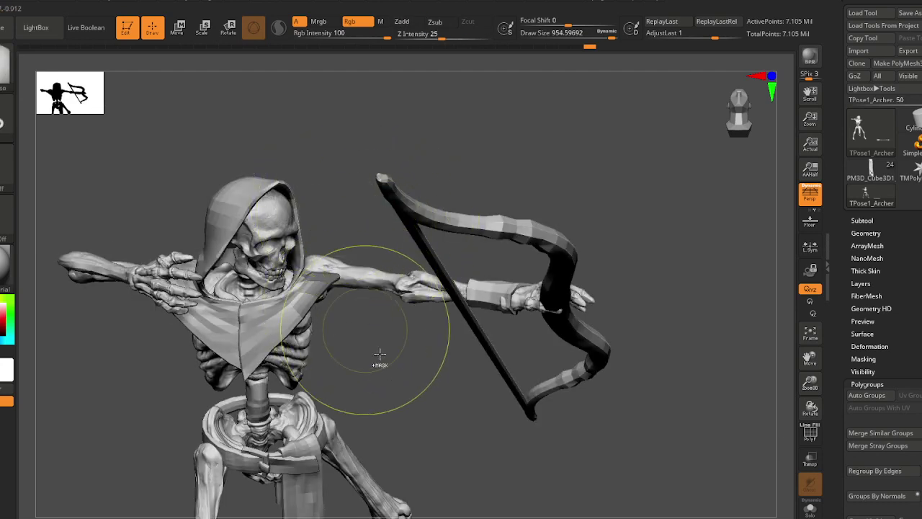
{"action": "left_click", "coordinate": [353, 280], "text": "ctrl"}
{"action": "left_click", "coordinate": [375, 347], "text": "ctrl"}
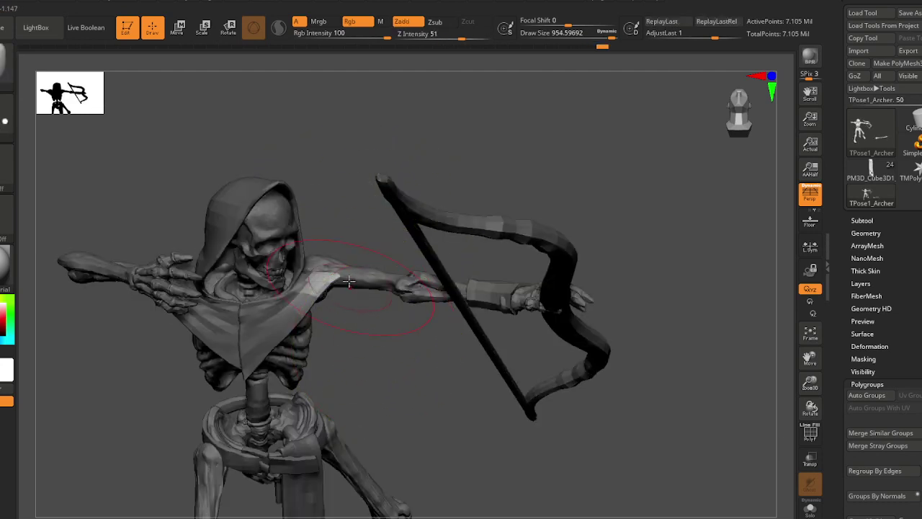
- Reshape the cape's corner over the bow-arm shoulder with a draw size of 1000
{"action": "key", "text": "s"}
{"action": "left_click_drag", "start_coordinate": [367, 249], "coordinate": [375, 278]}
{"action": "left_click_drag", "start_coordinate": [370, 278], "coordinate": [366, 259]}
{"action": "right_click_drag", "start_coordinate": [373, 266], "coordinate": [299, 276]}
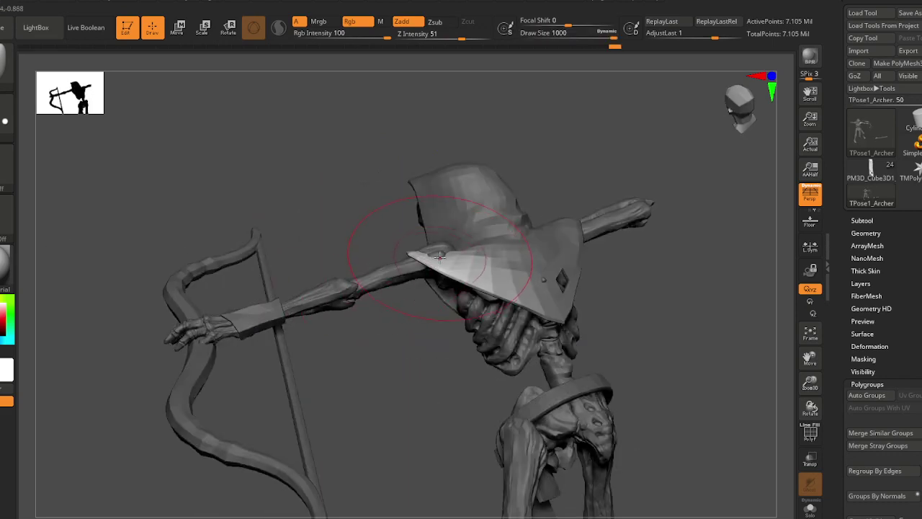
{"action": "left_click_drag", "start_coordinate": [440, 257], "coordinate": [461, 247]}
- Soften the mask's edge on the shoulder of the cape and reduce the draw size to about 695
{"action": "key", "text": "s"}
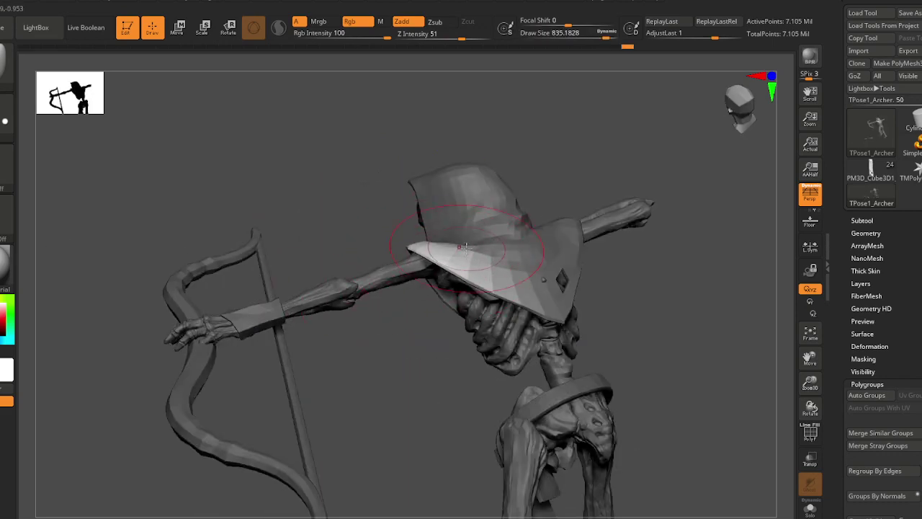
{"action": "right_click_drag", "start_coordinate": [465, 247], "coordinate": [465, 213]}
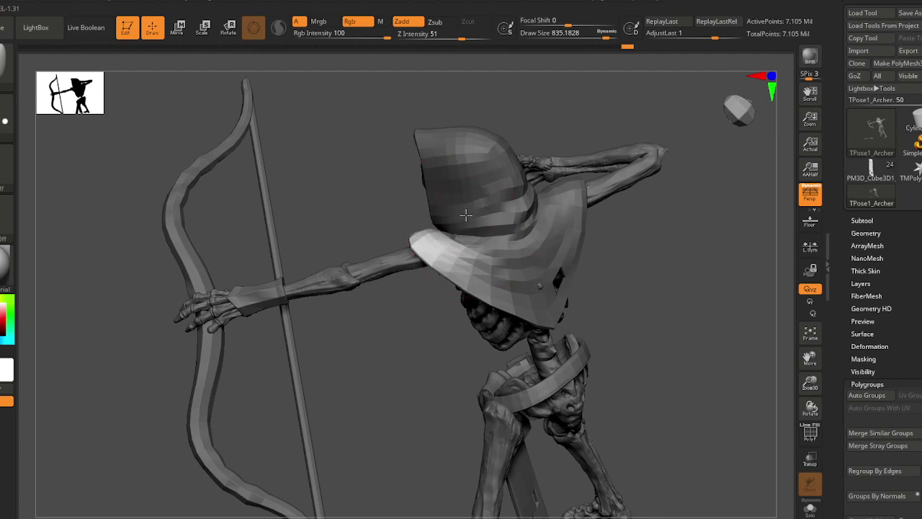
{"action": "left_click", "coordinate": [475, 261], "text": "ctrl+alt"}
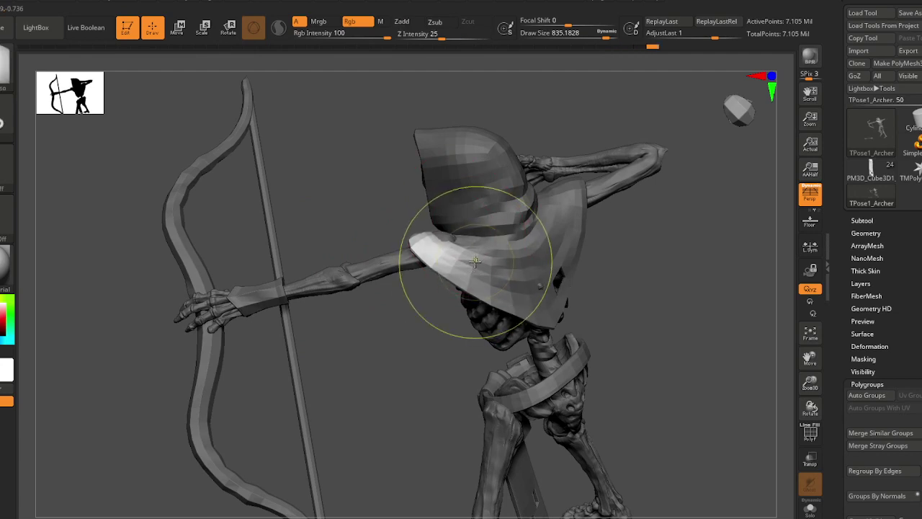
{"action": "left_click", "coordinate": [475, 262], "text": "ctrl"}
{"action": "left_click", "coordinate": [475, 261], "text": "ctrl"}
{"action": "key", "text": "s"}
{"action": "left_click_drag", "start_coordinate": [471, 238], "coordinate": [473, 209]}
{"action": "left_click", "coordinate": [476, 266], "text": "ctrl"}
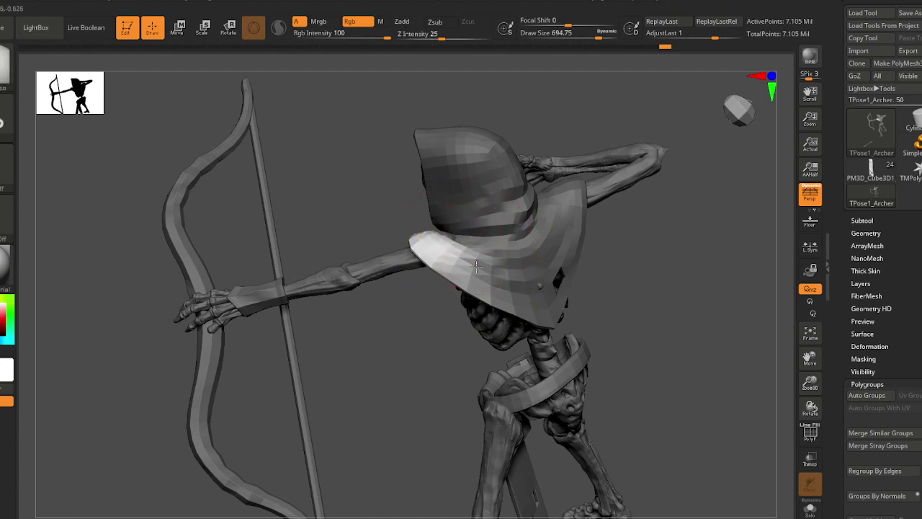
- Blur the cape mask further and pull the cape over the protruding shoulder bone with a draw size of about 492
{"action": "right_click_drag", "start_coordinate": [476, 253], "coordinate": [323, 281], "text": "alt"}
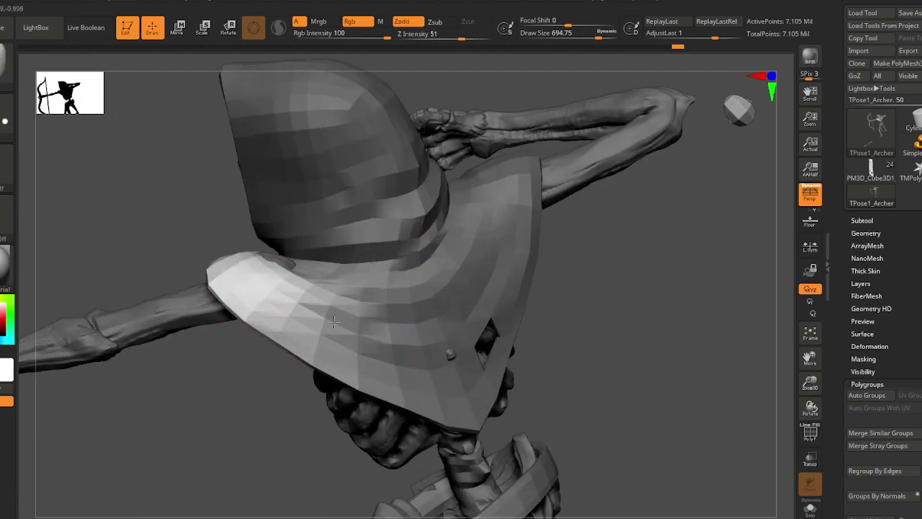
{"action": "left_click", "coordinate": [324, 270], "text": "ctrl"}
{"action": "left_click", "coordinate": [317, 268], "text": "ctrl"}
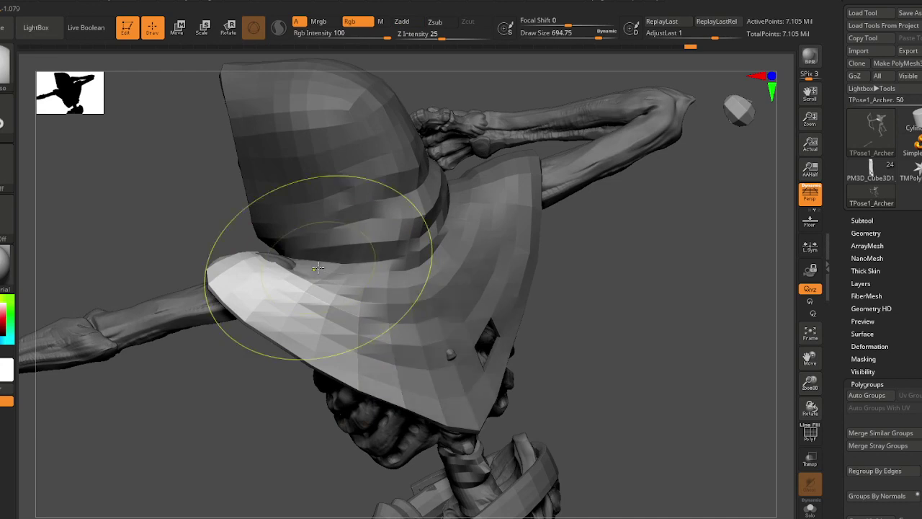
{"action": "left_click", "coordinate": [317, 268], "text": "ctrl"}
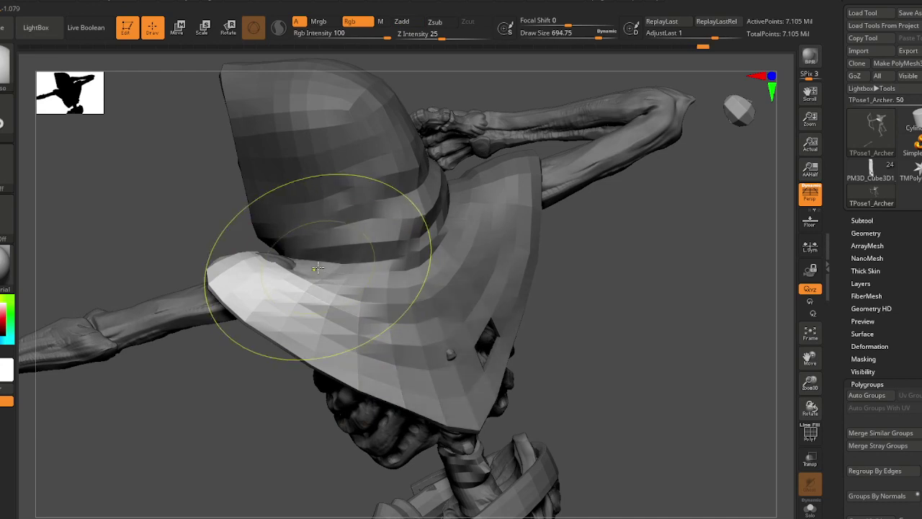
{"action": "key", "text": "s"}
{"action": "left_click_drag", "start_coordinate": [330, 234], "coordinate": [314, 230]}
{"action": "key", "text": "s"}
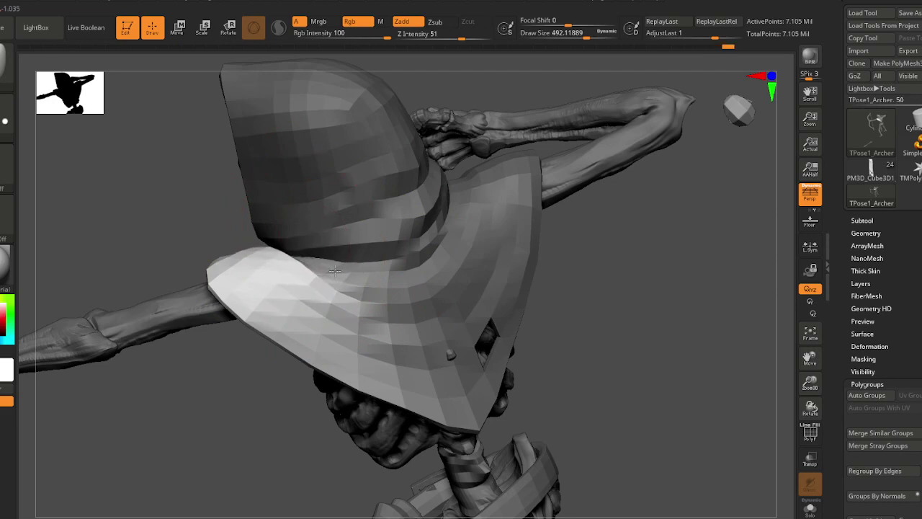
- Clear the mask from the archer and set the draw size to 1000
{"action": "right_click_drag", "start_coordinate": [334, 271], "coordinate": [253, 279], "text": "ctrl"}
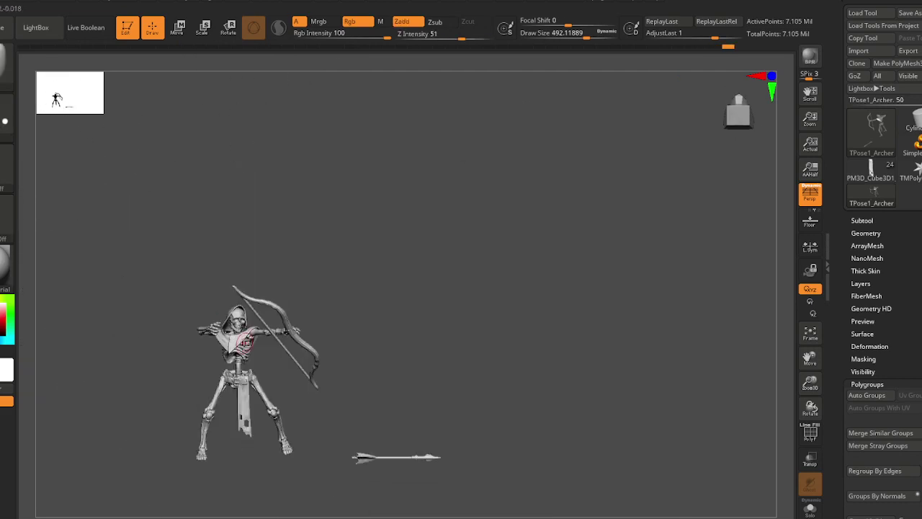
{"action": "right_click_drag", "start_coordinate": [245, 346], "coordinate": [265, 288], "text": "alt"}
{"action": "key", "text": "s"}
{"action": "left_click_drag", "start_coordinate": [249, 324], "coordinate": [296, 321]}
{"action": "mouse_move", "coordinate": [288, 321]}
{"action": "right_mouse_down", "text": "ctrl"}
{"action": "mouse_move", "coordinate": [273, 363]}
{"action": "mouse_move", "coordinate": [279, 315]}
{"action": "mouse_move", "coordinate": [290, 309]}
{"action": "mouse_move", "coordinate": [360, 305]}
{"action": "right_mouse_up", "text": "ctrl"}
{"action": "right_click_drag", "start_coordinate": [296, 305], "coordinate": [296, 263]}
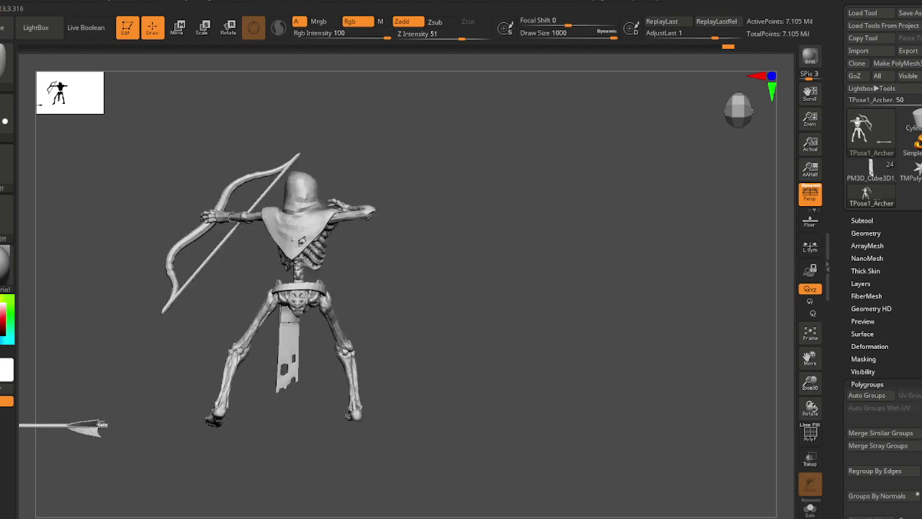
- Transfer the posed Transpose Master mesh of the archer back to its detailed subtools
{"action": "right_click_drag", "start_coordinate": [372, 312], "coordinate": [332, 316]}
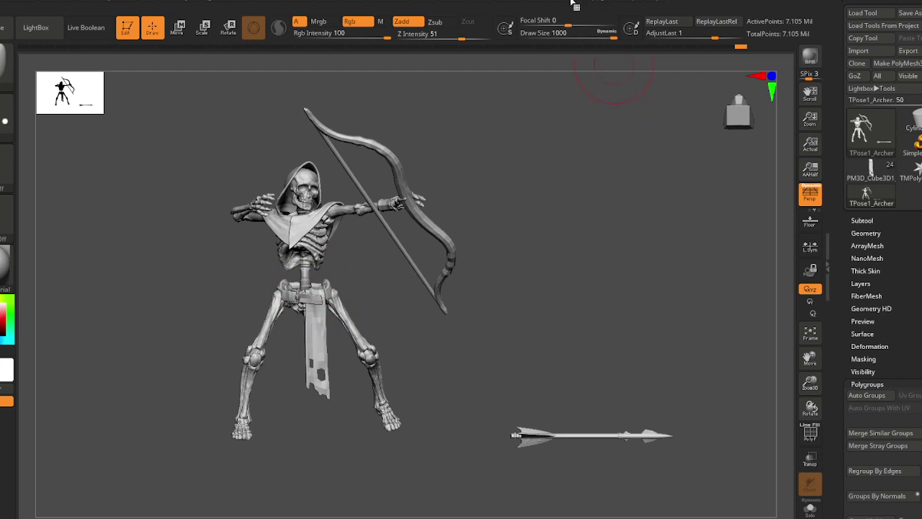
{"action": "left_click", "coordinate": [598, 6]}
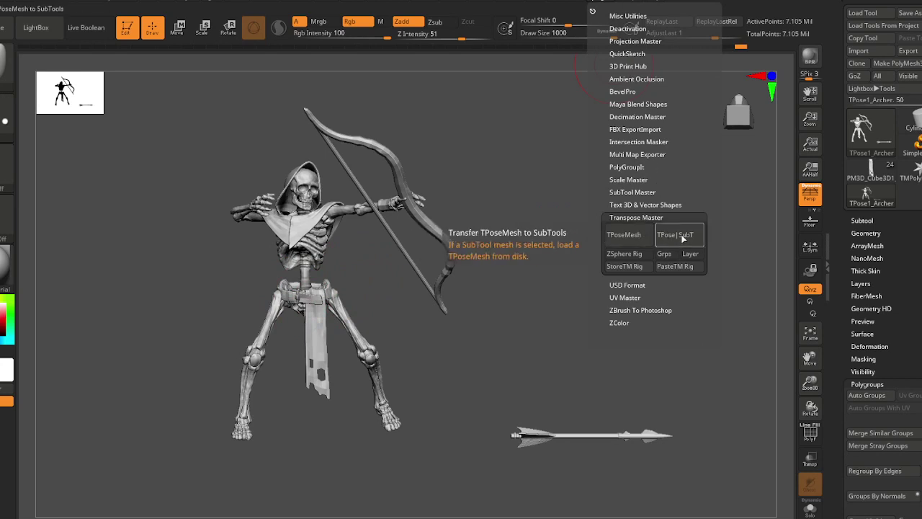
{"action": "left_click", "coordinate": [681, 236]}
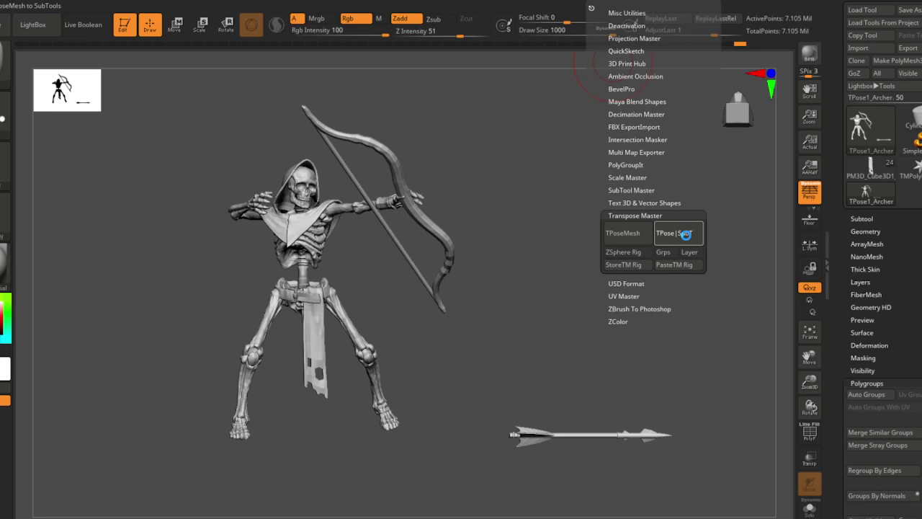
{"action": "left_click", "coordinate": [684, 234]}
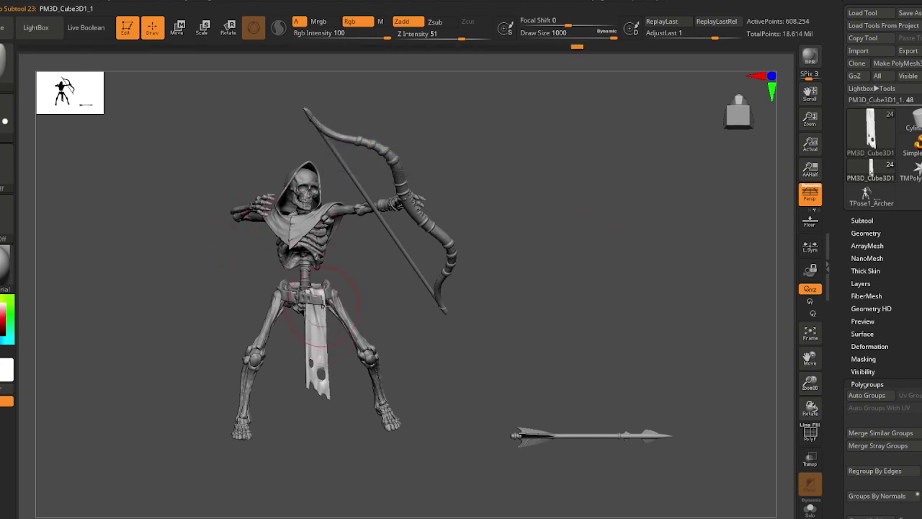
- Reduce the draw size to about 773 and examine the detailed archer's pose from the front and both sides
{"action": "mouse_move", "coordinate": [323, 305]}
{"action": "right_mouse_down"}
{"action": "mouse_move", "coordinate": [284, 301]}
{"action": "mouse_move", "coordinate": [310, 288]}
{"action": "mouse_move", "coordinate": [360, 327]}
{"action": "mouse_move", "coordinate": [284, 312]}
{"action": "mouse_move", "coordinate": [315, 301]}
{"action": "right_mouse_up"}
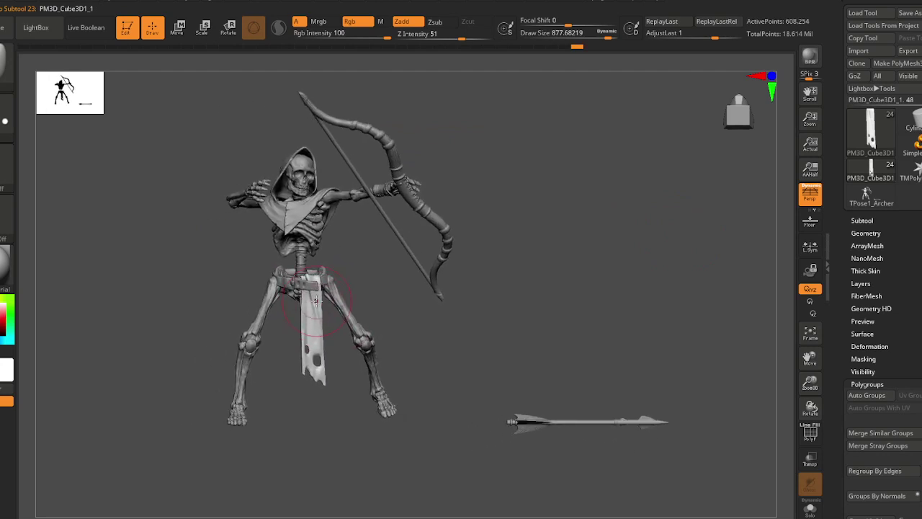
{"action": "key", "text": "s"}
{"action": "left_click_drag", "start_coordinate": [316, 302], "coordinate": [312, 304]}
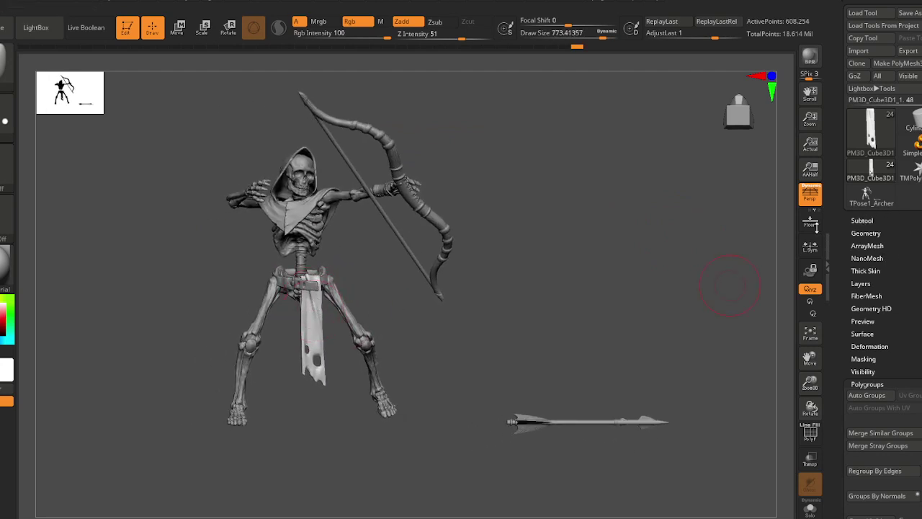
{"action": "right_click_drag", "start_coordinate": [383, 218], "coordinate": [421, 234]}
{"action": "right_click_drag", "start_coordinate": [420, 234], "coordinate": [408, 209]}
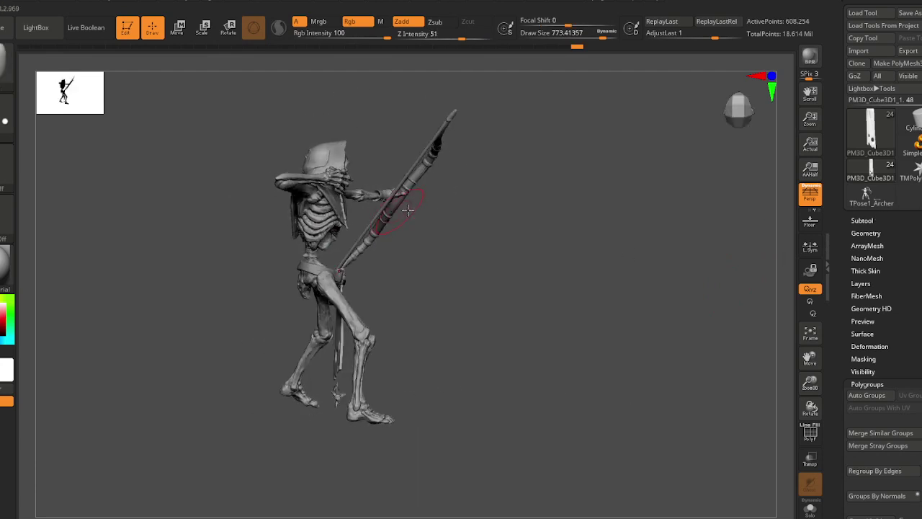
{"action": "right_click_drag", "start_coordinate": [326, 245], "coordinate": [374, 273]}
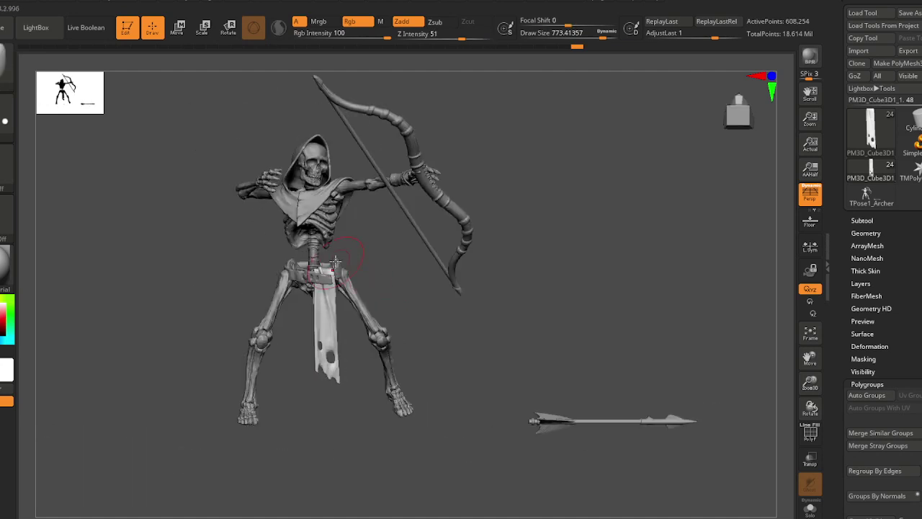
{"action": "right_click_drag", "start_coordinate": [310, 263], "coordinate": [380, 261]}
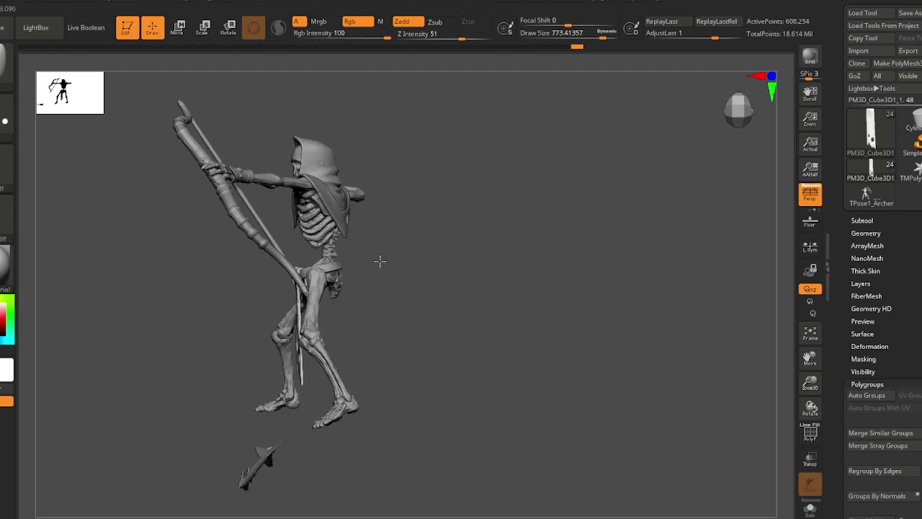
- Insert a Cube3D subtool and scale it into a wide, flat slab
{"action": "left_click", "coordinate": [863, 220]}
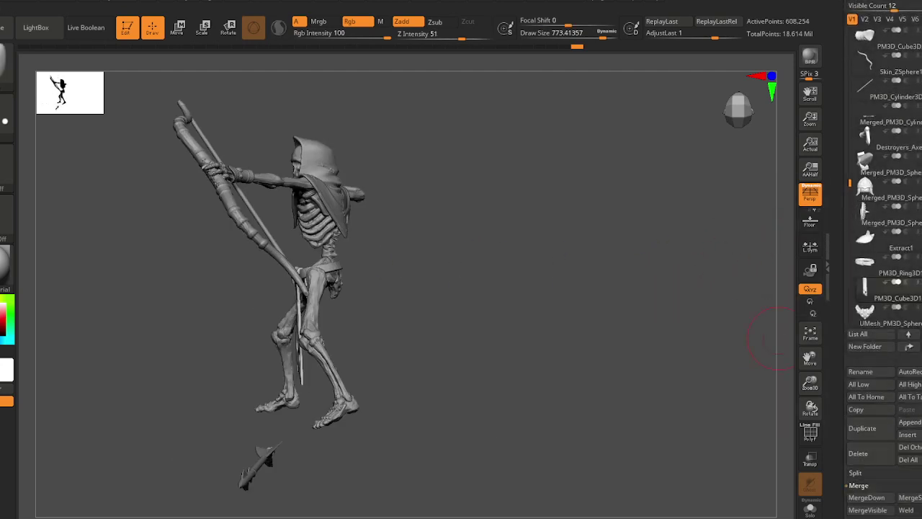
{"action": "left_click", "coordinate": [907, 402]}
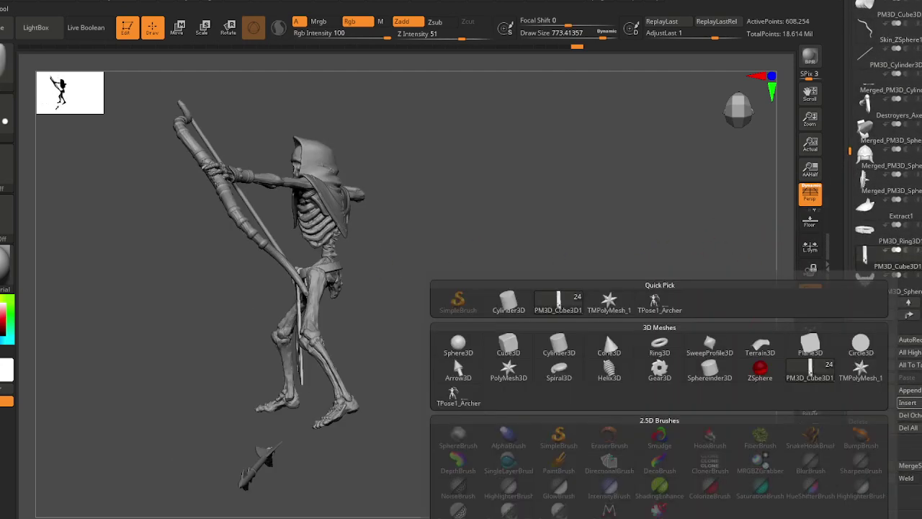
{"action": "left_click", "coordinate": [516, 353]}
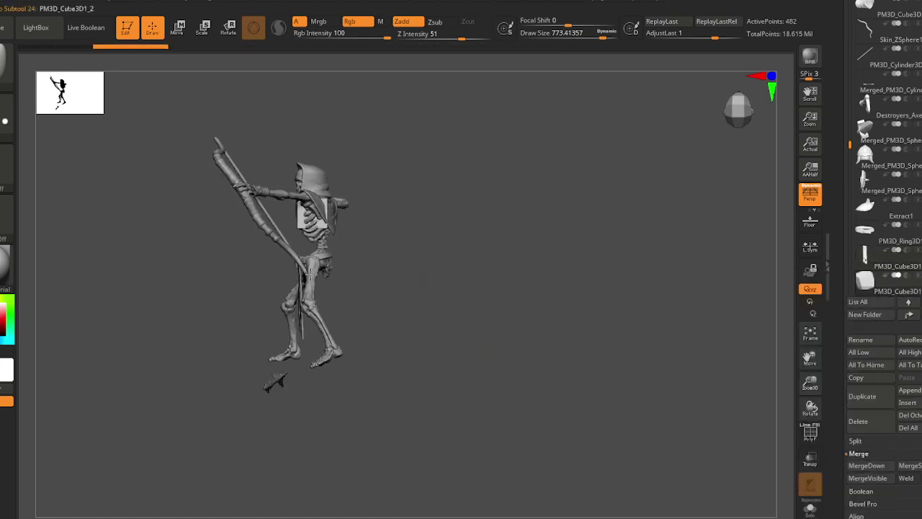
{"action": "key", "text": "w"}
{"action": "left_click_drag", "start_coordinate": [312, 213], "coordinate": [389, 204]}
{"action": "left_click_drag", "start_coordinate": [319, 209], "coordinate": [327, 244]}
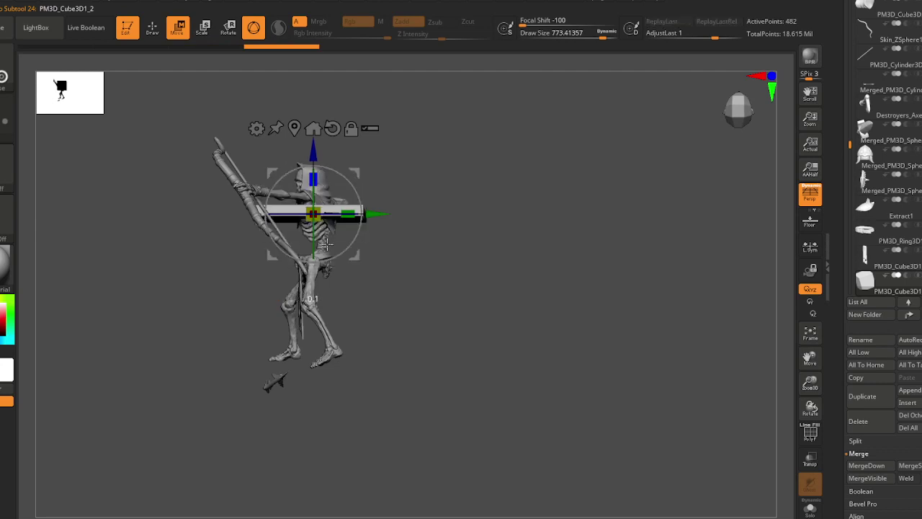
- Lower the slab beneath the archer's feet and enlarge it into a base that extends past both feet
{"action": "left_click", "coordinate": [810, 222]}
{"action": "left_click_drag", "start_coordinate": [313, 151], "coordinate": [339, 298]}
{"action": "left_click_drag", "start_coordinate": [490, 408], "coordinate": [402, 424]}
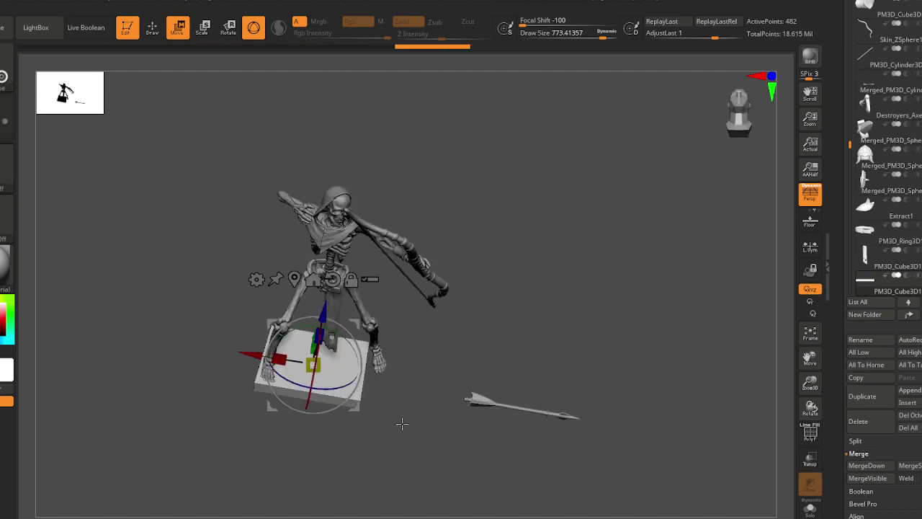
{"action": "left_click_drag", "start_coordinate": [315, 362], "coordinate": [353, 363]}
{"action": "left_click_drag", "start_coordinate": [454, 355], "coordinate": [389, 319]}
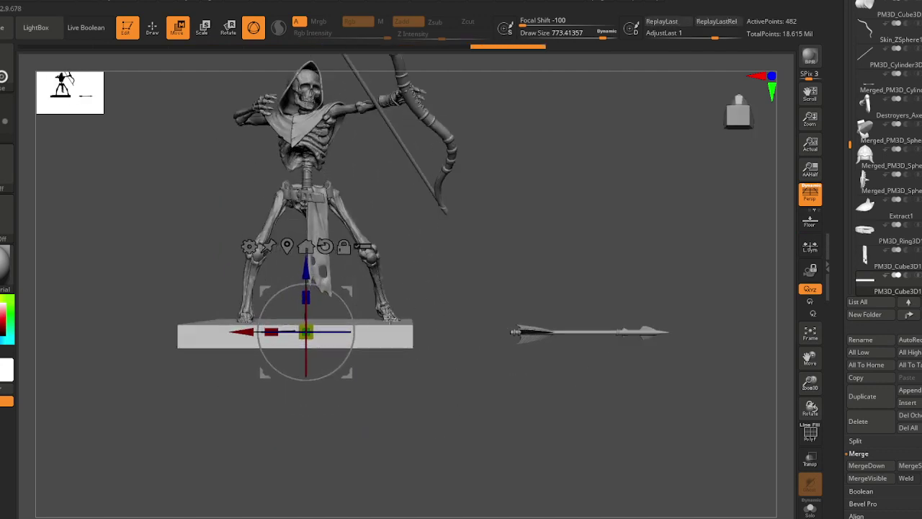
{"action": "left_click_drag", "start_coordinate": [307, 272], "coordinate": [314, 277]}
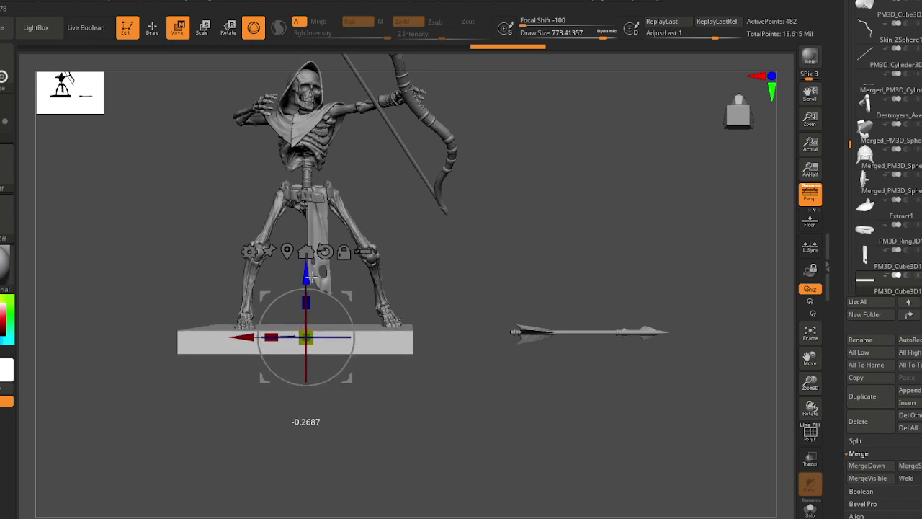
- Shift the base slab sideways in a top view to adjust its placement under the archer
{"action": "key", "text": "q"}
{"action": "mouse_move", "coordinate": [411, 391]}
{"action": "left_mouse_down"}
{"action": "mouse_move", "coordinate": [222, 353]}
{"action": "mouse_move", "coordinate": [422, 377]}
{"action": "mouse_move", "coordinate": [255, 386]}
{"action": "mouse_move", "coordinate": [279, 448]}
{"action": "mouse_move", "coordinate": [270, 437]}
{"action": "mouse_move", "coordinate": [350, 427]}
{"action": "left_mouse_up"}
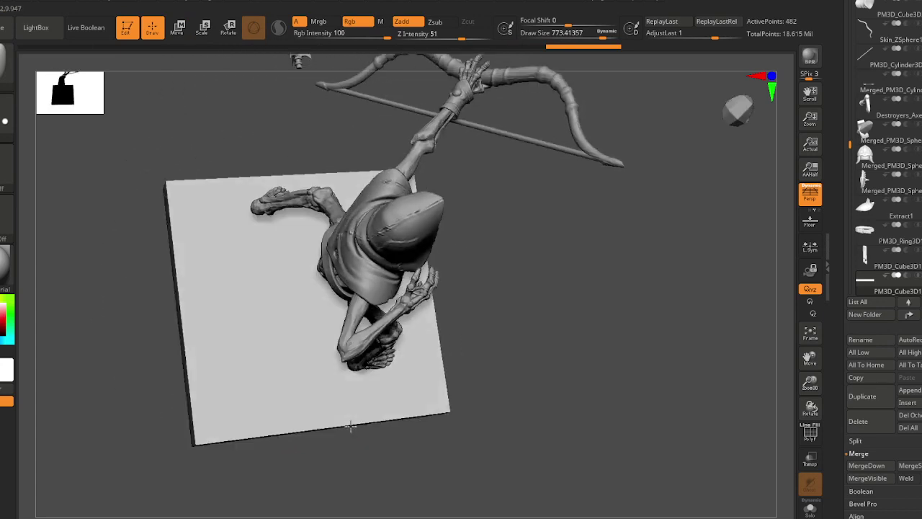
{"action": "key", "text": "w"}
{"action": "left_click_drag", "start_coordinate": [315, 361], "coordinate": [313, 345]}
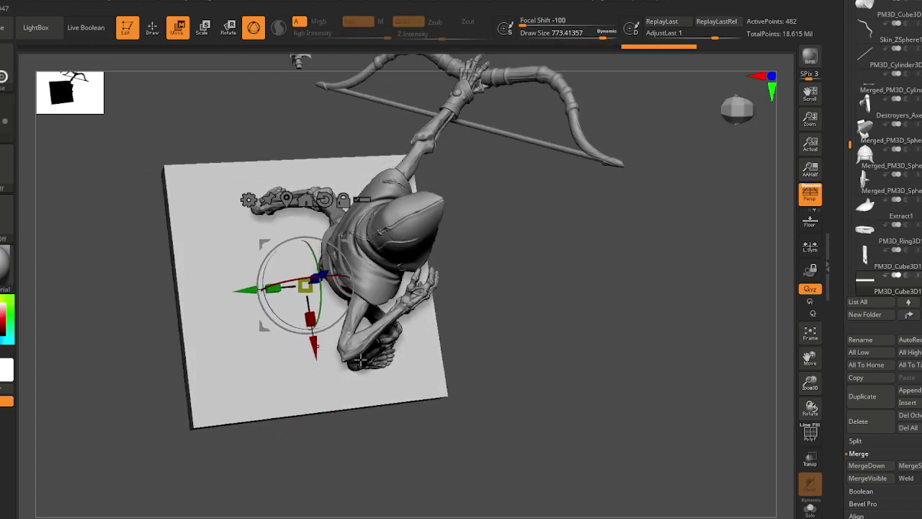
{"action": "key", "text": "q"}
{"action": "mouse_move", "coordinate": [418, 404]}
{"action": "left_mouse_down"}
{"action": "mouse_move", "coordinate": [394, 281]}
{"action": "mouse_move", "coordinate": [367, 242]}
{"action": "mouse_move", "coordinate": [304, 298]}
{"action": "mouse_move", "coordinate": [274, 350]}
{"action": "mouse_move", "coordinate": [311, 279]}
{"action": "mouse_move", "coordinate": [332, 280]}
{"action": "mouse_move", "coordinate": [334, 291]}
{"action": "left_mouse_up"}
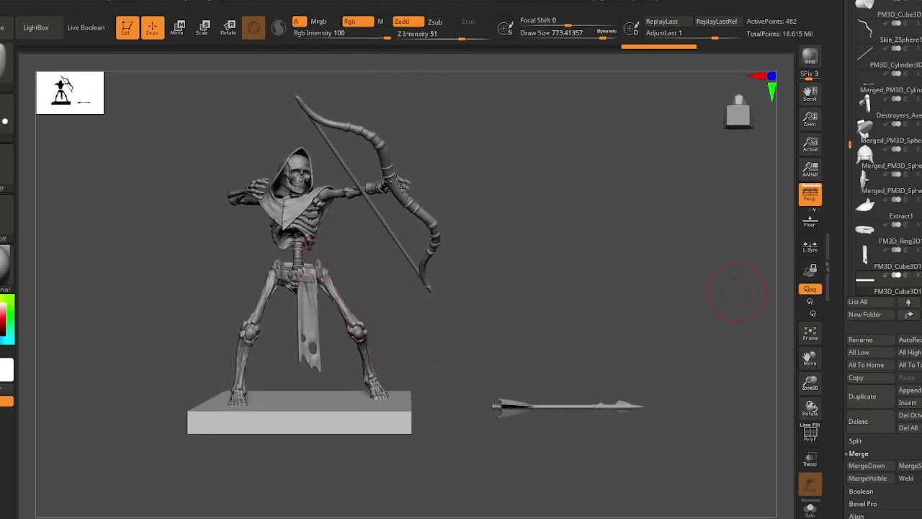
- Restore the tool list's default configuration of visible items
{"action": "left_click_drag", "start_coordinate": [915, 180], "coordinate": [915, 437]}
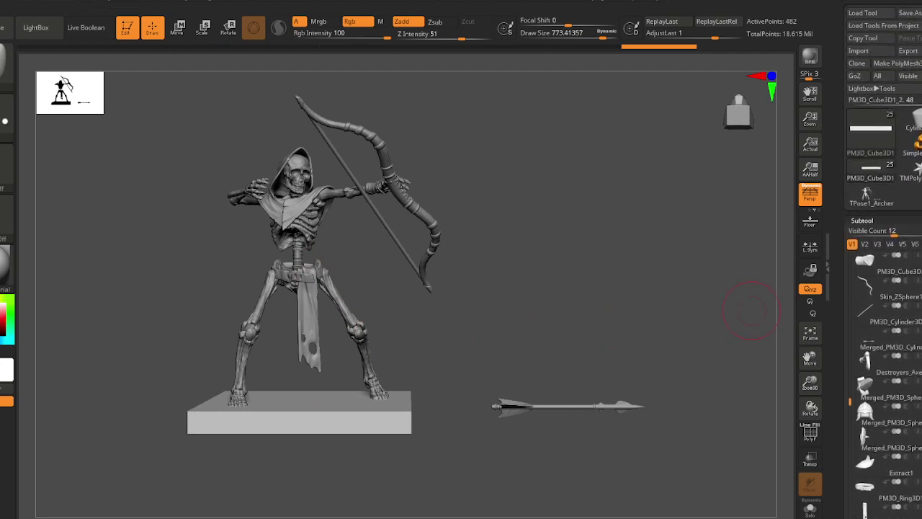
{"action": "mouse_move", "coordinate": [885, 178]}
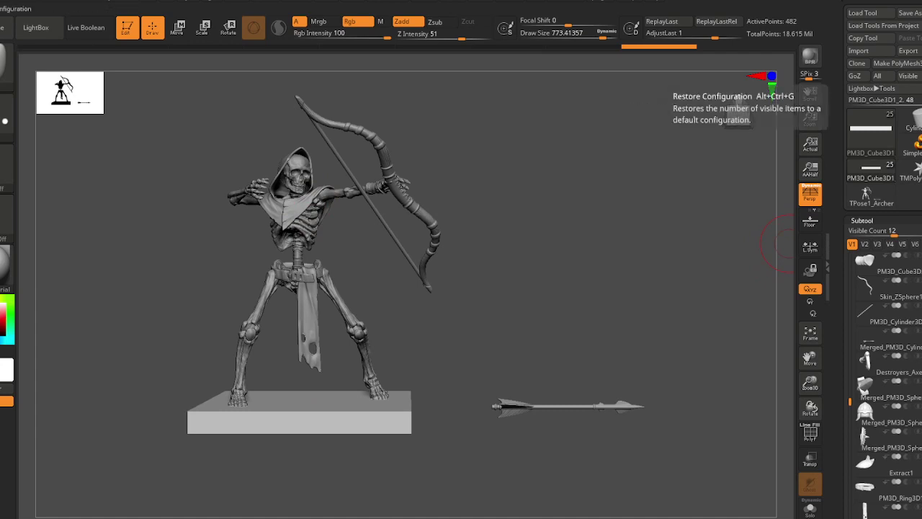
{"action": "left_click", "coordinate": [921, 100]}
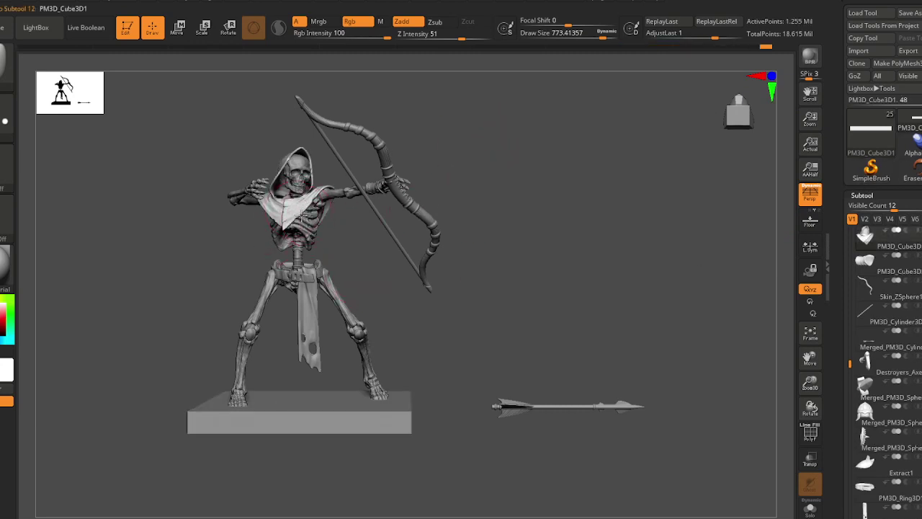
- Make the cape the active subtool and create a Transpose Master mesh of the archer together with its base
{"action": "right_click_drag", "start_coordinate": [301, 215], "coordinate": [286, 220], "text": "alt"}
{"action": "left_click", "coordinate": [346, 429], "text": "alt"}
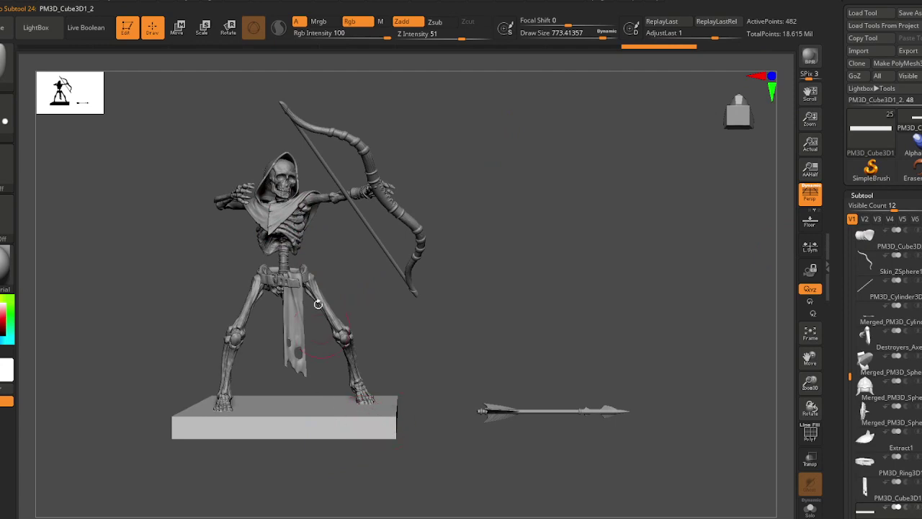
{"action": "left_click", "coordinate": [285, 215], "text": "alt"}
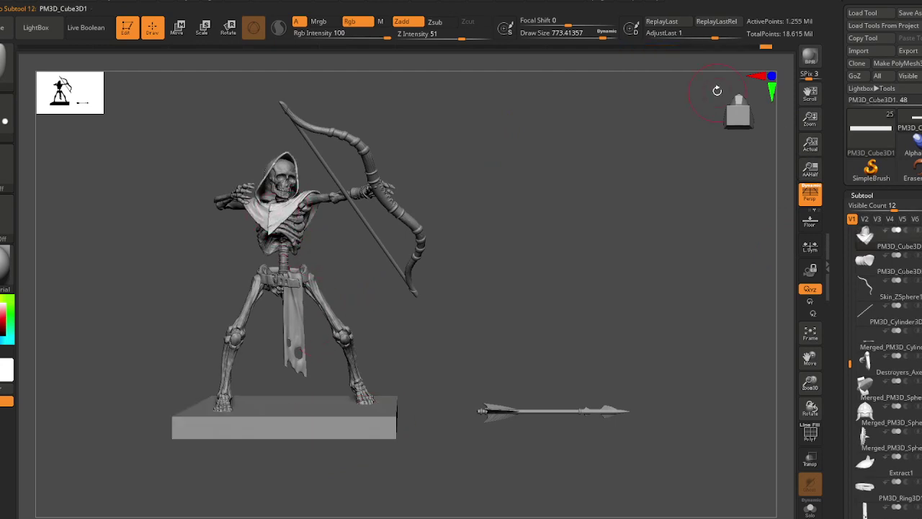
{"action": "left_click", "coordinate": [602, 4]}
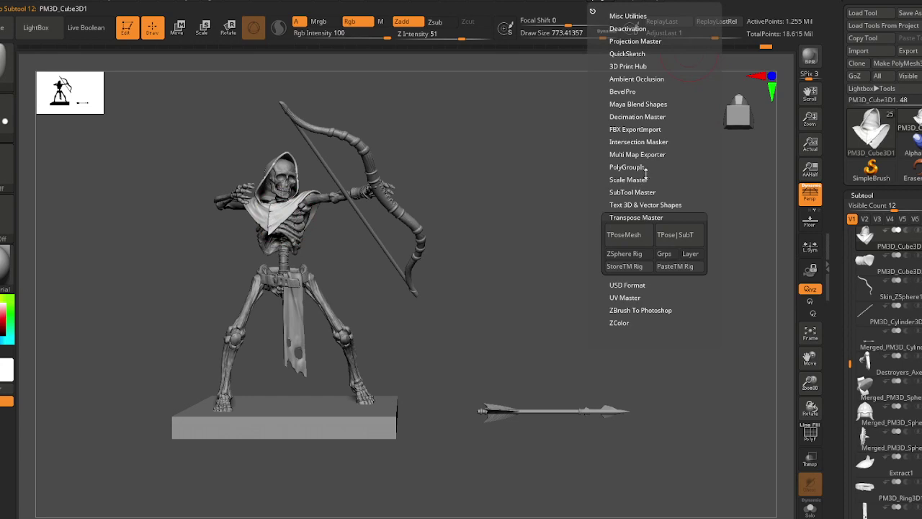
{"action": "left_click", "coordinate": [632, 240]}
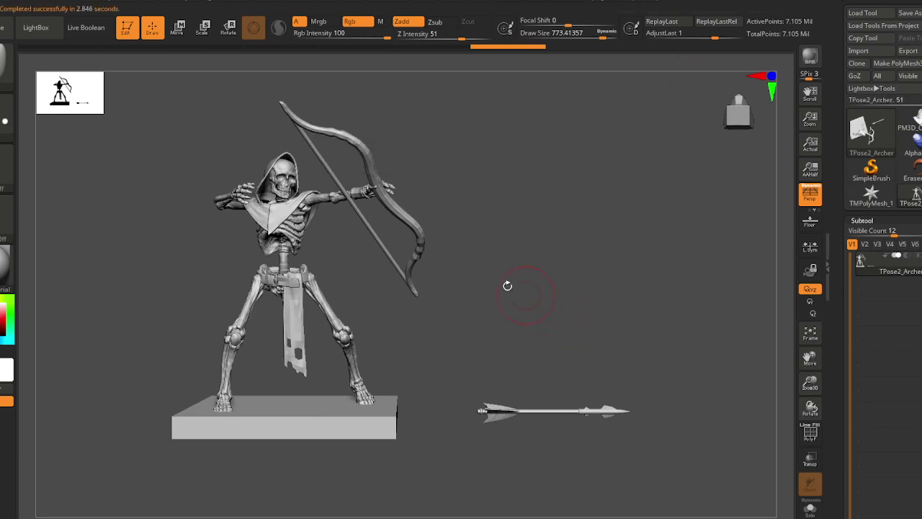
- Set the draw size to 1000 and mask only the base slab by isolating it, then show the whole model again
{"action": "mouse_move", "coordinate": [294, 240]}
{"action": "right_mouse_down", "text": "alt"}
{"action": "mouse_move", "coordinate": [354, 260]}
{"action": "mouse_move", "coordinate": [323, 270]}
{"action": "mouse_move", "coordinate": [350, 262]}
{"action": "mouse_move", "coordinate": [351, 291]}
{"action": "right_mouse_up", "text": "alt"}
{"action": "key", "text": "s"}
{"action": "left_click_drag", "start_coordinate": [353, 289], "coordinate": [372, 288]}
{"action": "right_click_drag", "start_coordinate": [404, 333], "coordinate": [388, 290], "text": "alt"}
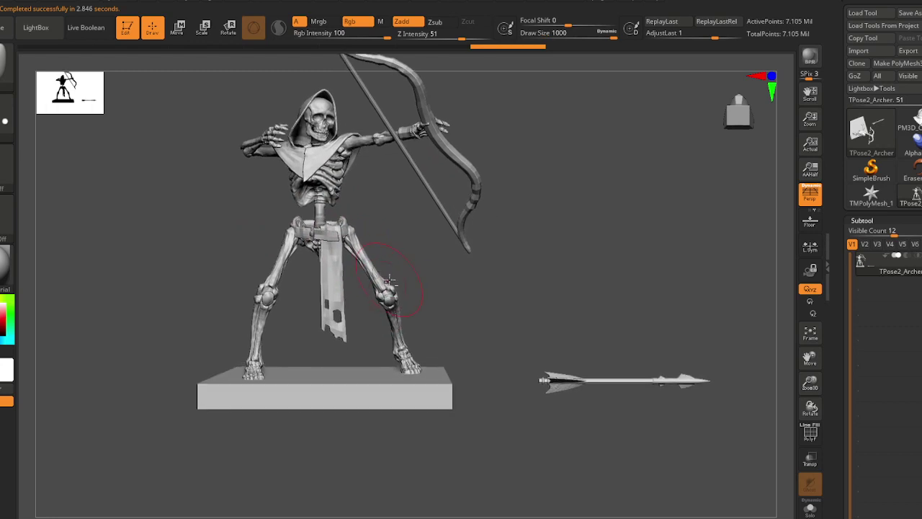
{"action": "right_click_drag", "start_coordinate": [321, 360], "coordinate": [337, 368], "text": "alt"}
{"action": "mouse_move", "coordinate": [340, 411]}
{"action": "right_mouse_down"}
{"action": "mouse_move", "coordinate": [267, 391]}
{"action": "mouse_move", "coordinate": [264, 377]}
{"action": "mouse_move", "coordinate": [216, 374]}
{"action": "mouse_move", "coordinate": [397, 368]}
{"action": "mouse_move", "coordinate": [401, 384]}
{"action": "mouse_move", "coordinate": [418, 367]}
{"action": "mouse_move", "coordinate": [324, 375]}
{"action": "mouse_move", "coordinate": [530, 422]}
{"action": "mouse_move", "coordinate": [488, 305]}
{"action": "mouse_move", "coordinate": [520, 391]}
{"action": "mouse_move", "coordinate": [523, 418]}
{"action": "mouse_move", "coordinate": [508, 420]}
{"action": "mouse_move", "coordinate": [506, 403]}
{"action": "mouse_move", "coordinate": [535, 418]}
{"action": "mouse_move", "coordinate": [546, 398]}
{"action": "mouse_move", "coordinate": [532, 387]}
{"action": "mouse_move", "coordinate": [471, 396]}
{"action": "mouse_move", "coordinate": [515, 401]}
{"action": "mouse_move", "coordinate": [418, 385]}
{"action": "right_mouse_up"}
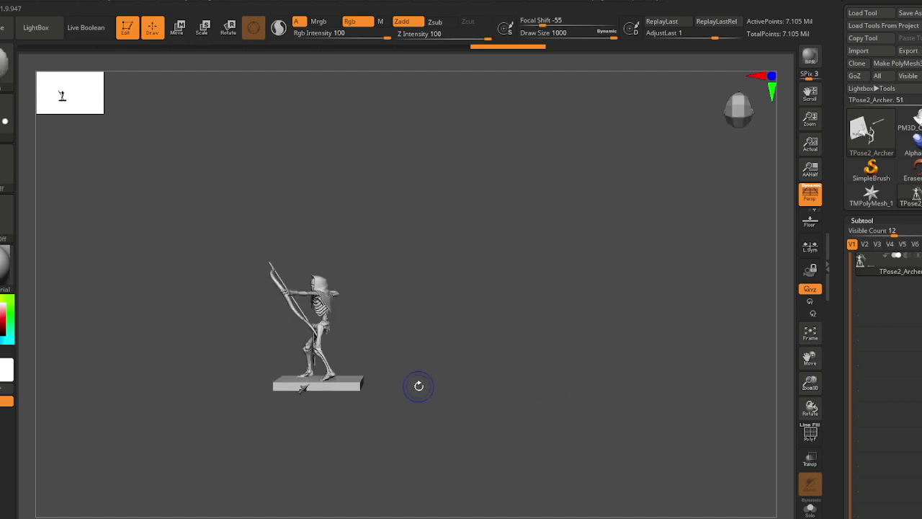
{"action": "right_click_drag", "start_coordinate": [344, 376], "coordinate": [250, 364], "text": "ctrl"}
{"action": "left_click", "coordinate": [316, 391], "text": "ctrl+shift"}
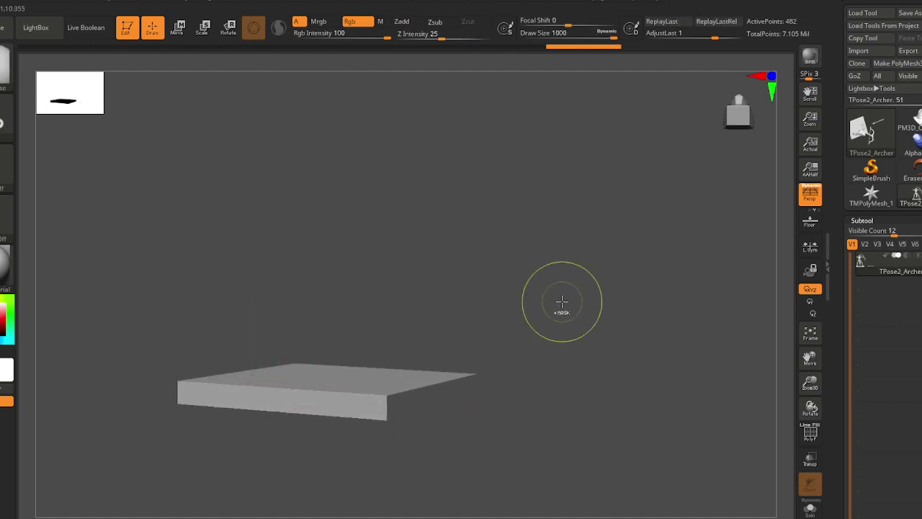
{"action": "left_click", "coordinate": [562, 303], "text": "ctrl"}
{"action": "left_click", "coordinate": [563, 303], "text": "ctrl+shift"}
- Tilt the unmasked archer by about -4.2 degrees around the foot opposite the bow arm and clear the base's mask
{"action": "mouse_move", "coordinate": [285, 429]}
{"action": "right_mouse_down", "text": "alt"}
{"action": "mouse_move", "coordinate": [286, 441]}
{"action": "mouse_move", "coordinate": [254, 378]}
{"action": "right_mouse_up", "text": "alt"}
{"action": "key", "text": "e"}
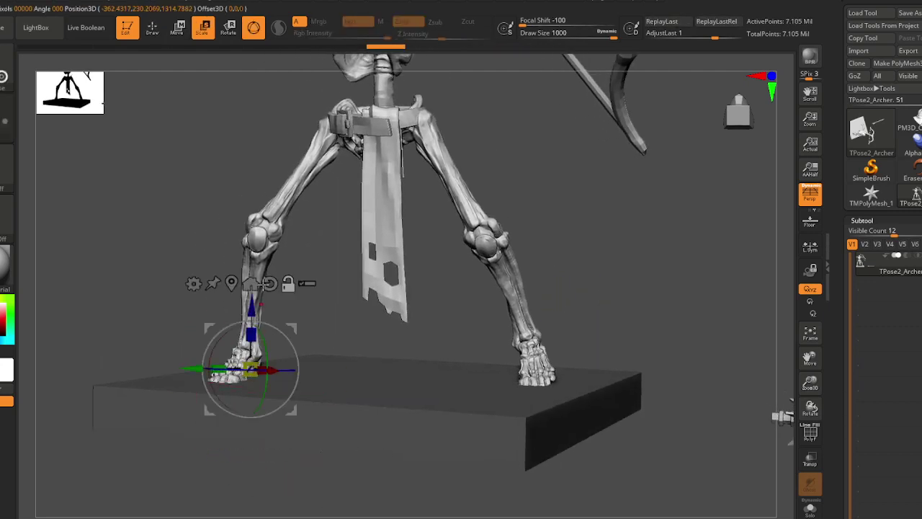
{"action": "right_click_drag", "start_coordinate": [364, 353], "coordinate": [390, 395]}
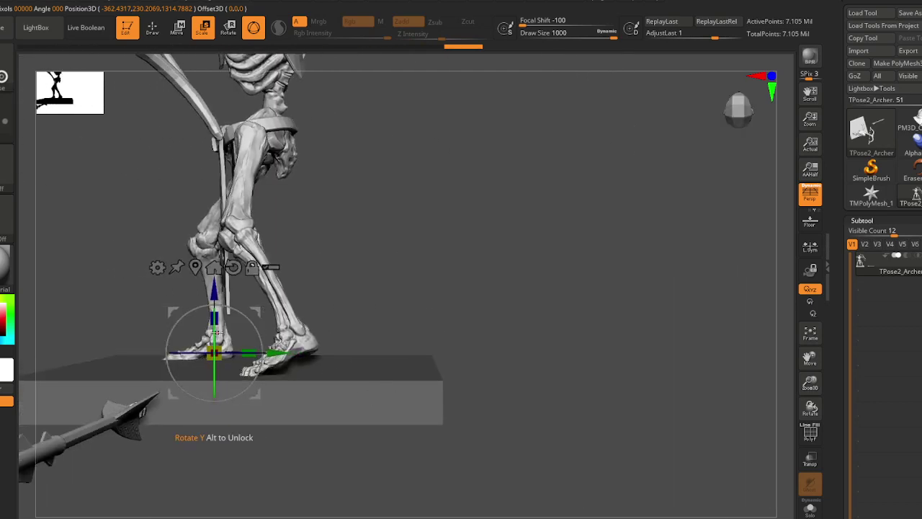
{"action": "left_click_drag", "start_coordinate": [215, 332], "coordinate": [214, 337]}
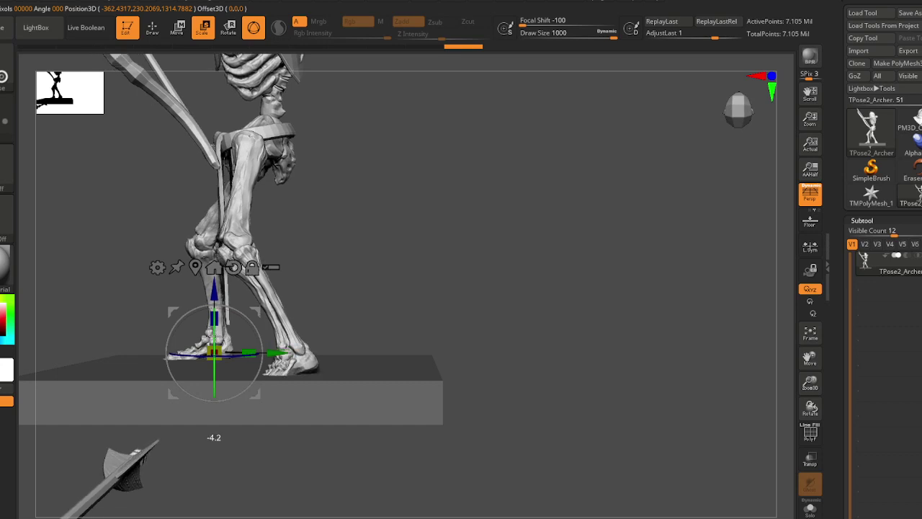
{"action": "key", "text": "q"}
{"action": "mouse_move", "coordinate": [315, 360]}
{"action": "left_mouse_down", "text": "alt"}
{"action": "mouse_move", "coordinate": [322, 336]}
{"action": "mouse_move", "coordinate": [286, 401]}
{"action": "mouse_move", "coordinate": [246, 416]}
{"action": "mouse_move", "coordinate": [203, 406]}
{"action": "mouse_move", "coordinate": [281, 428]}
{"action": "mouse_move", "coordinate": [261, 423]}
{"action": "mouse_move", "coordinate": [262, 374]}
{"action": "mouse_move", "coordinate": [350, 373]}
{"action": "mouse_move", "coordinate": [288, 387]}
{"action": "mouse_move", "coordinate": [277, 373]}
{"action": "mouse_move", "coordinate": [321, 353]}
{"action": "mouse_move", "coordinate": [328, 425]}
{"action": "left_mouse_up", "text": "alt"}
{"action": "left_click_drag", "start_coordinate": [398, 352], "coordinate": [315, 345], "text": "ctrl"}
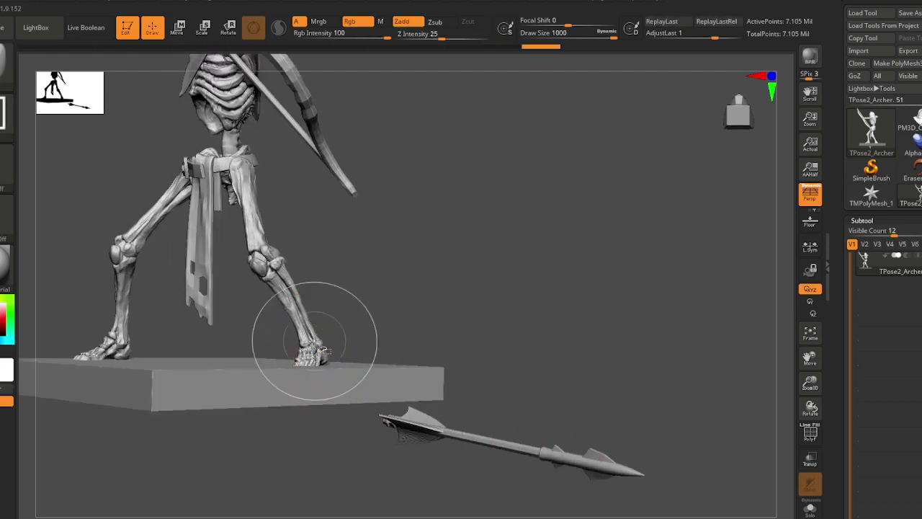
- Isolate the lower legs and mask the front part of the foot on the bow-arm side
{"action": "left_click", "coordinate": [315, 341], "text": "ctrl+shift"}
{"action": "right_click_drag", "start_coordinate": [315, 342], "coordinate": [326, 378]}
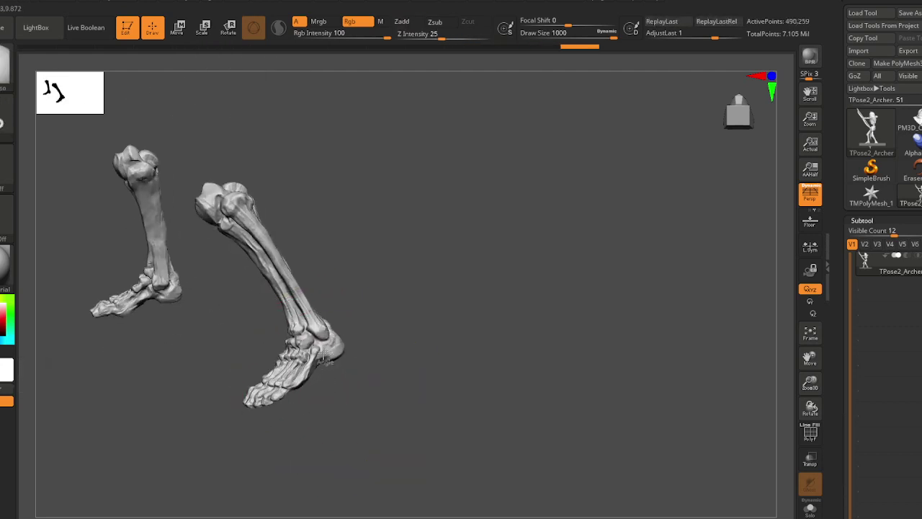
{"action": "mouse_move", "coordinate": [271, 337]}
{"action": "left_mouse_down", "text": "ctrl"}
{"action": "mouse_move", "coordinate": [238, 463]}
{"action": "mouse_move", "coordinate": [366, 410]}
{"action": "left_mouse_up", "text": "ctrl"}
{"action": "left_click_drag", "start_coordinate": [454, 306], "coordinate": [430, 387]}
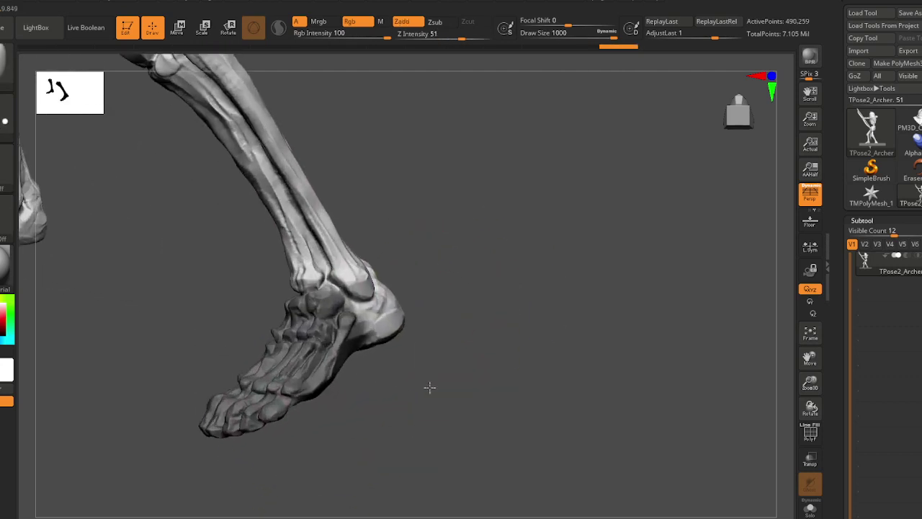
{"action": "mouse_move", "coordinate": [403, 335]}
{"action": "left_mouse_down"}
{"action": "mouse_move", "coordinate": [399, 309]}
{"action": "mouse_move", "coordinate": [354, 309]}
{"action": "mouse_move", "coordinate": [329, 350]}
{"action": "left_mouse_up"}
{"action": "mouse_move", "coordinate": [212, 372]}
{"action": "left_mouse_down", "text": "ctrl+alt"}
{"action": "mouse_move", "coordinate": [261, 367]}
{"action": "mouse_move", "coordinate": [244, 291]}
{"action": "mouse_move", "coordinate": [185, 341]}
{"action": "left_mouse_up", "text": "ctrl+alt"}
{"action": "right_click_drag", "start_coordinate": [260, 326], "coordinate": [231, 281]}
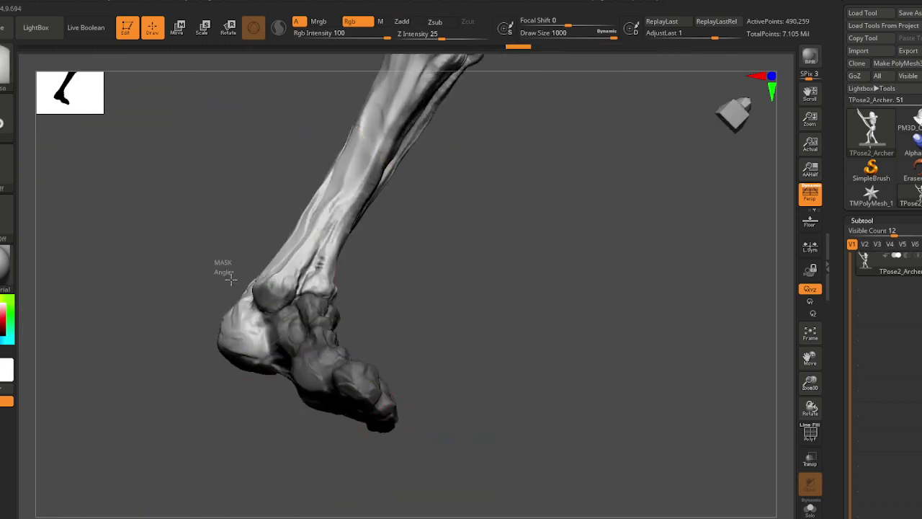
- Refine the foot mask around the ankle and heel, then show the whole model with only that foot's front unmasked
{"action": "mouse_move", "coordinate": [296, 295]}
{"action": "left_mouse_down", "text": "ctrl+alt"}
{"action": "mouse_move", "coordinate": [267, 194]}
{"action": "mouse_move", "coordinate": [259, 198]}
{"action": "left_mouse_up", "text": "ctrl+alt"}
{"action": "right_click_drag", "start_coordinate": [266, 241], "coordinate": [306, 326]}
{"action": "left_click", "coordinate": [396, 332], "text": "ctrl"}
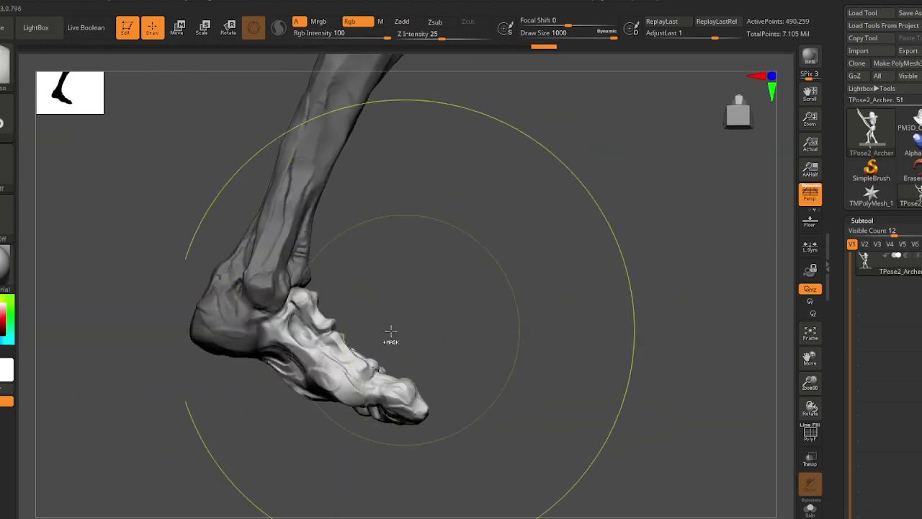
{"action": "left_click", "coordinate": [400, 334], "text": "ctrl"}
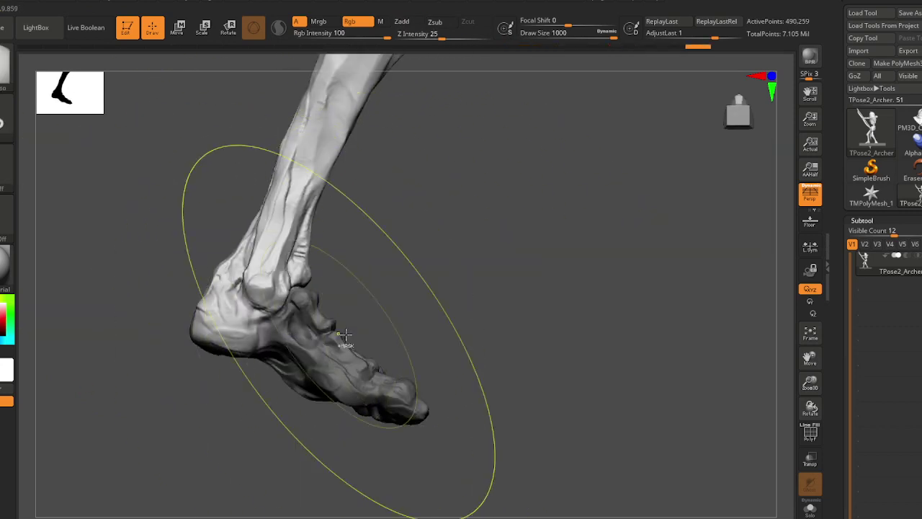
{"action": "mouse_move", "coordinate": [345, 335]}
{"action": "right_mouse_down"}
{"action": "mouse_move", "coordinate": [257, 312]}
{"action": "mouse_move", "coordinate": [400, 345]}
{"action": "mouse_move", "coordinate": [427, 318]}
{"action": "right_mouse_up"}
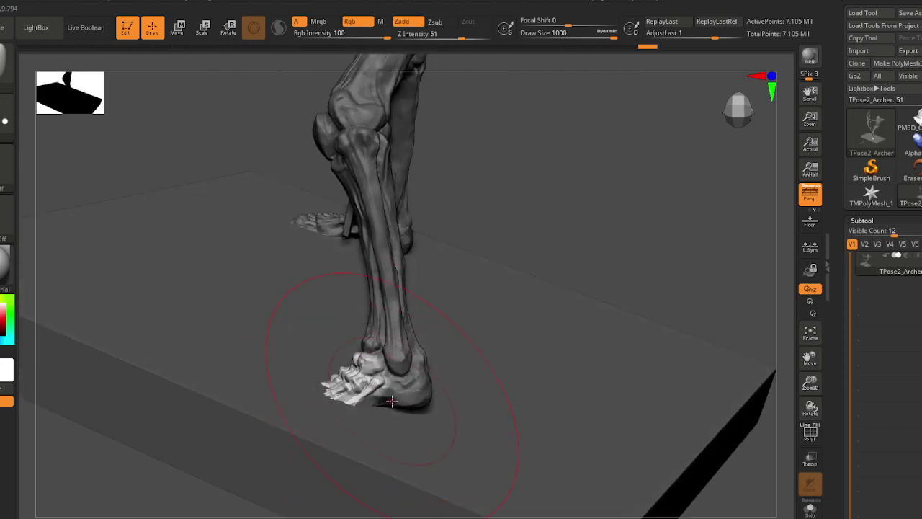
- Swing the unmasked front of the foot around its ankle, finishing with a turn of about -3.6 degrees, and clear the mask
{"action": "key", "text": "e"}
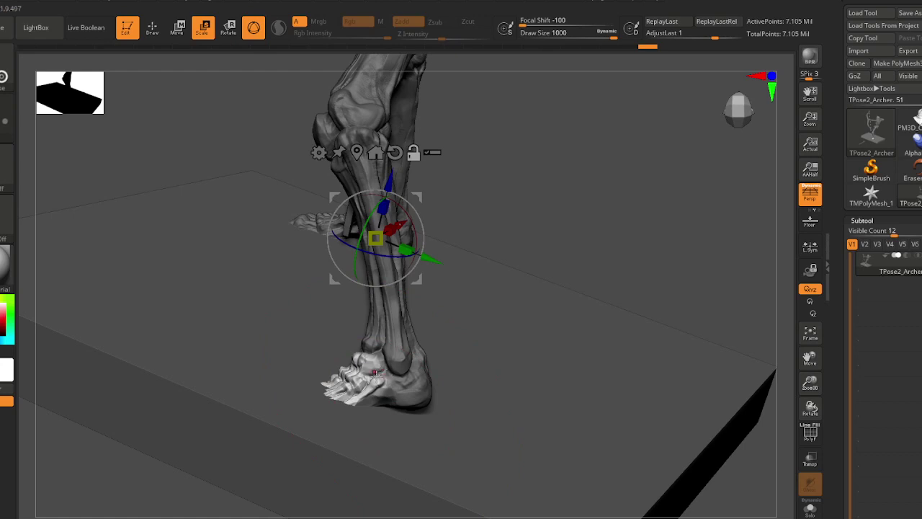
{"action": "left_click", "coordinate": [375, 373]}
{"action": "left_click_drag", "start_coordinate": [425, 357], "coordinate": [427, 381]}
{"action": "left_click_drag", "start_coordinate": [421, 339], "coordinate": [409, 326]}
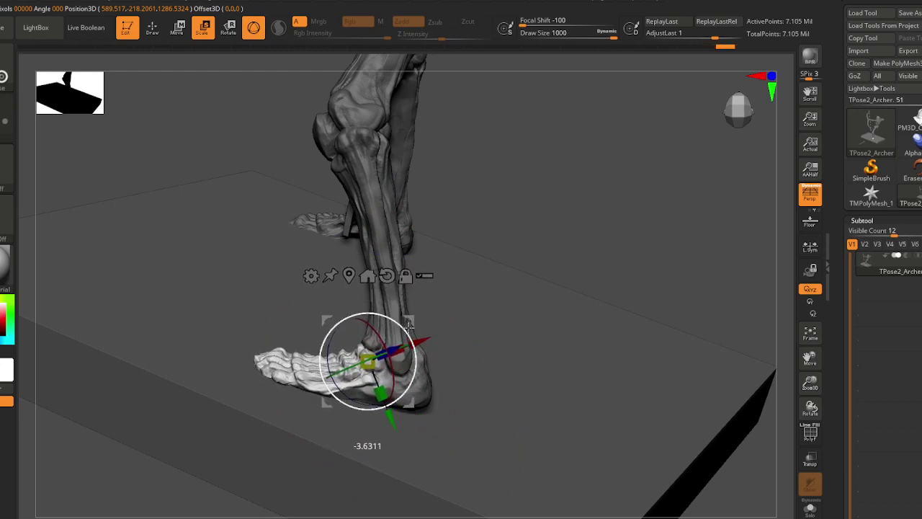
{"action": "key", "text": "q"}
{"action": "mouse_move", "coordinate": [351, 379]}
{"action": "right_mouse_down"}
{"action": "mouse_move", "coordinate": [317, 367]}
{"action": "mouse_move", "coordinate": [341, 405]}
{"action": "mouse_move", "coordinate": [314, 323]}
{"action": "mouse_move", "coordinate": [393, 391]}
{"action": "mouse_move", "coordinate": [189, 412]}
{"action": "mouse_move", "coordinate": [236, 397]}
{"action": "mouse_move", "coordinate": [265, 409]}
{"action": "right_mouse_up"}
{"action": "left_click_drag", "start_coordinate": [347, 411], "coordinate": [366, 423], "text": "ctrl"}
{"action": "right_click_drag", "start_coordinate": [200, 405], "coordinate": [297, 413], "text": "alt"}
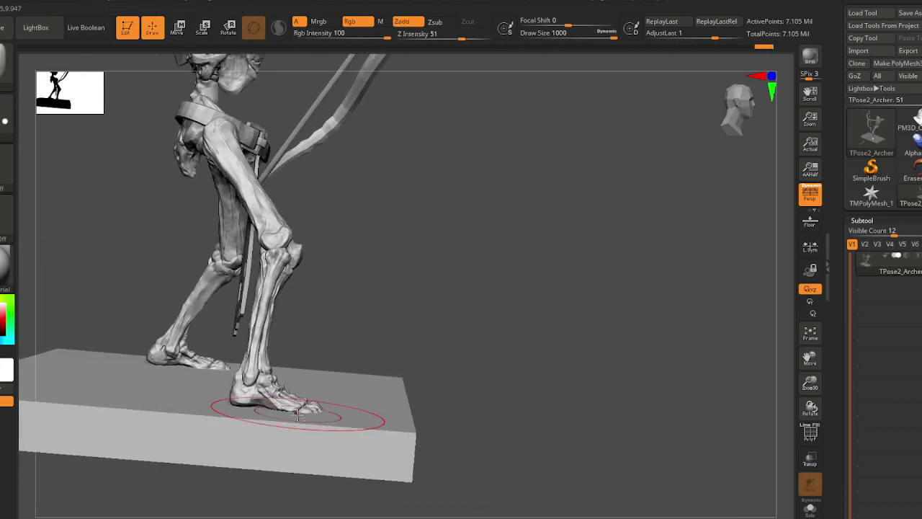
- Hide the base slab so that only the archer and the arrow are shown
{"action": "mouse_move", "coordinate": [298, 414]}
{"action": "left_mouse_down"}
{"action": "mouse_move", "coordinate": [301, 404]}
{"action": "mouse_move", "coordinate": [418, 387]}
{"action": "mouse_move", "coordinate": [321, 492]}
{"action": "mouse_move", "coordinate": [247, 428]}
{"action": "mouse_move", "coordinate": [254, 407]}
{"action": "left_mouse_up"}
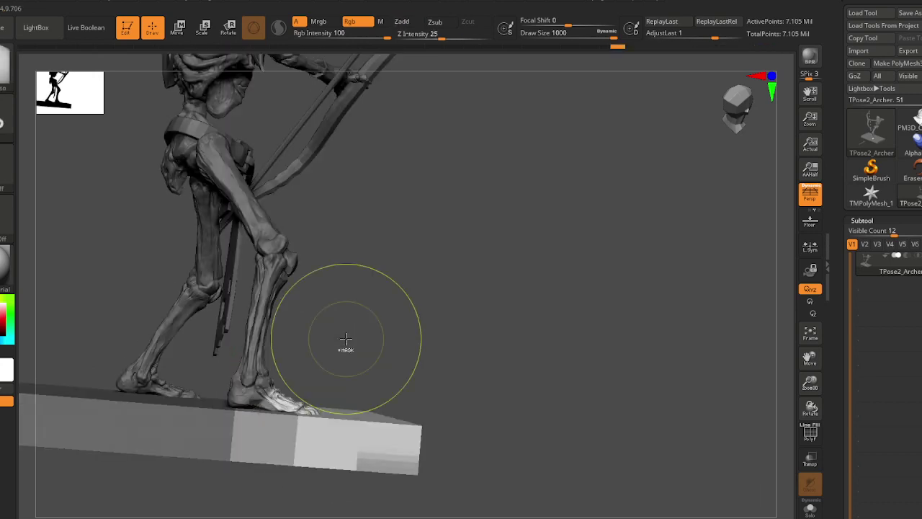
{"action": "left_click_drag", "start_coordinate": [404, 406], "coordinate": [401, 431], "text": "ctrl"}
{"action": "left_click", "coordinate": [401, 432], "text": "ctrl+shift"}
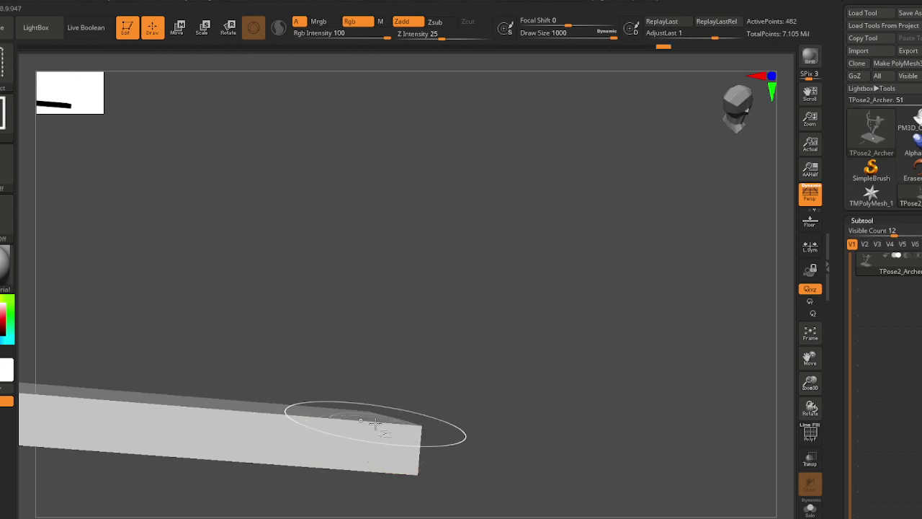
{"action": "mouse_move", "coordinate": [346, 357]}
{"action": "left_mouse_down", "text": "ctrl+shift"}
{"action": "mouse_move", "coordinate": [329, 382]}
{"action": "mouse_move", "coordinate": [349, 445]}
{"action": "left_mouse_up", "text": "ctrl+shift"}
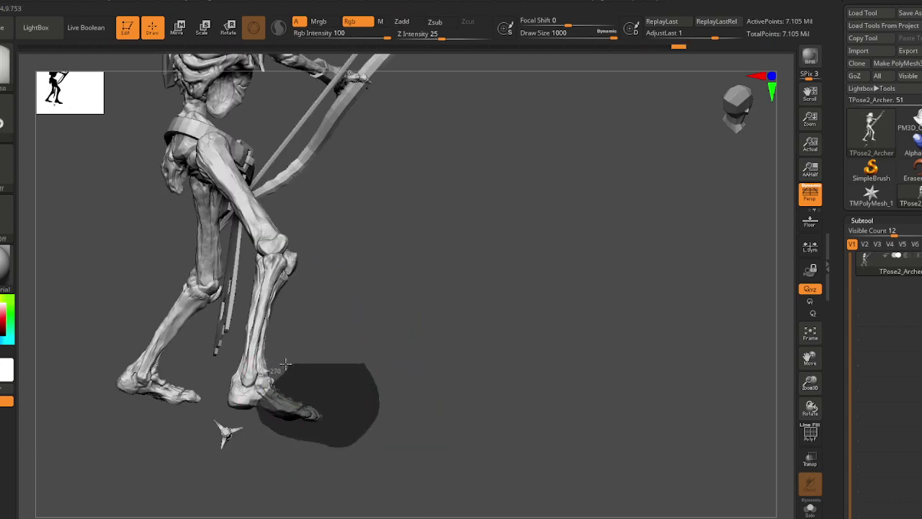
- Lasso-mask the front of the bow-side foot and invert the mask so only that part stays editable
{"action": "left_click_drag", "start_coordinate": [318, 366], "coordinate": [321, 367], "text": "ctrl"}
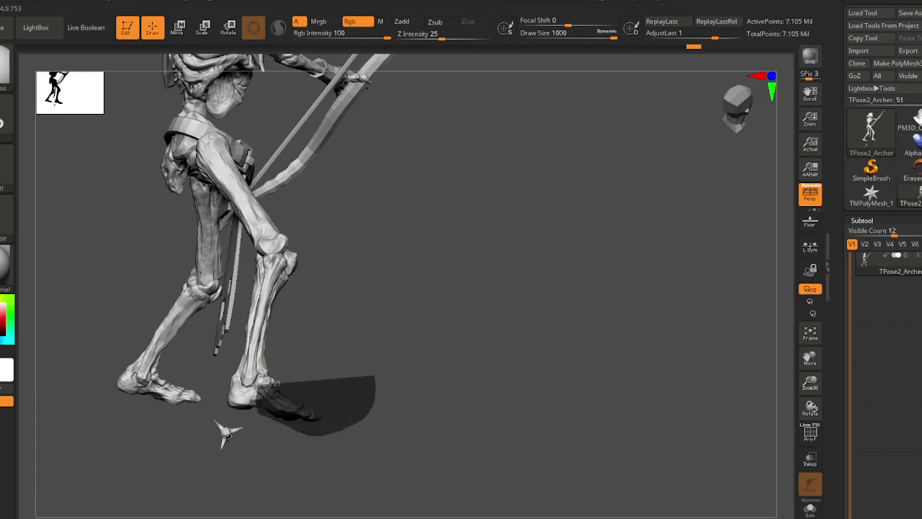
{"action": "left_click_drag", "start_coordinate": [262, 382], "coordinate": [264, 377], "text": "ctrl"}
{"action": "left_click", "coordinate": [280, 400], "text": "ctrl"}
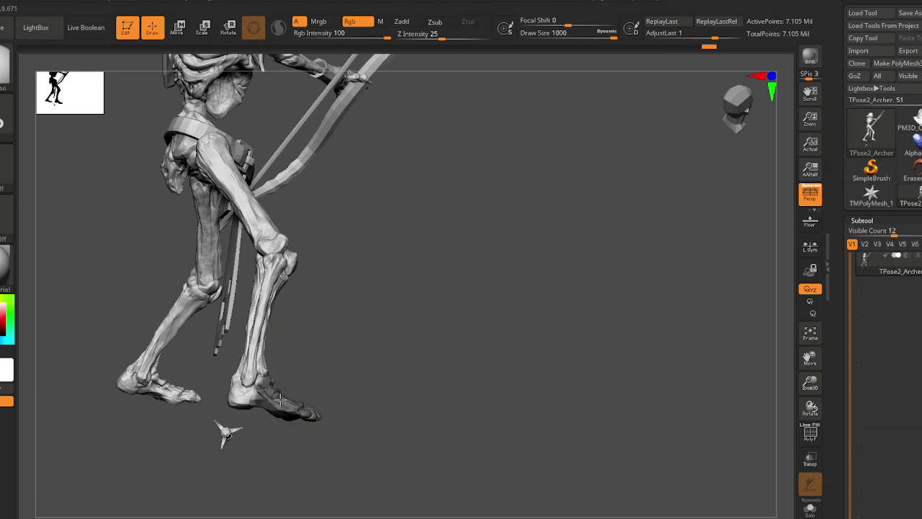
{"action": "left_click", "coordinate": [395, 375], "text": "ctrl"}
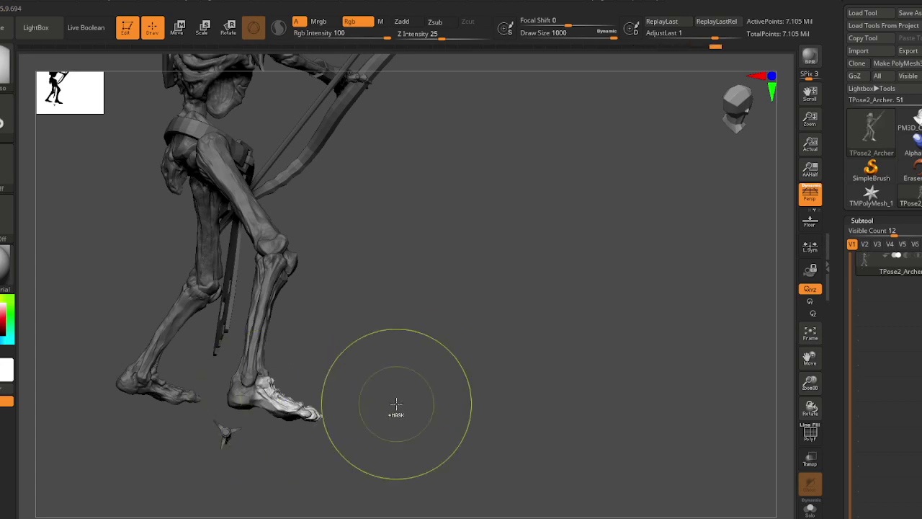
{"action": "key", "text": "a"}
- Isolate the base slab to mask it as well, then show the whole model again
{"action": "mouse_move", "coordinate": [458, 393]}
{"action": "left_mouse_down"}
{"action": "mouse_move", "coordinate": [265, 408]}
{"action": "mouse_move", "coordinate": [465, 374]}
{"action": "left_mouse_up"}
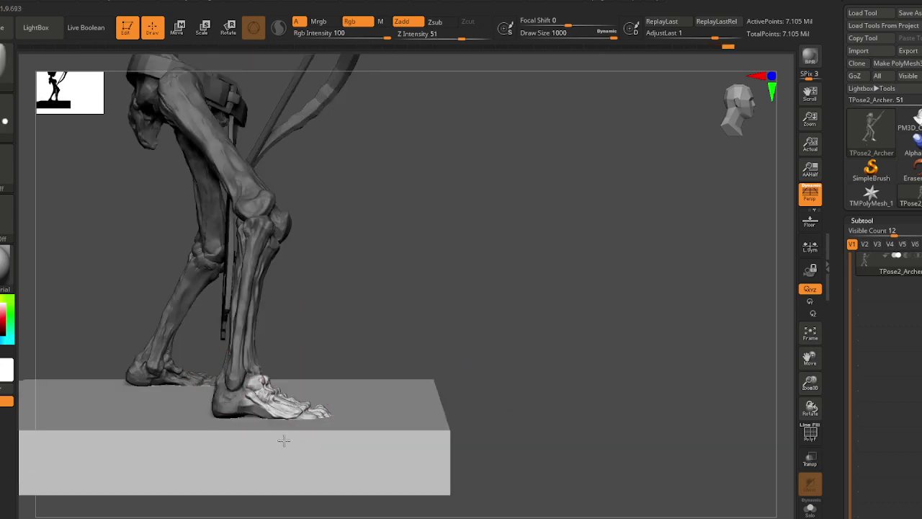
{"action": "left_click", "coordinate": [539, 385], "text": "ctrl+shift"}
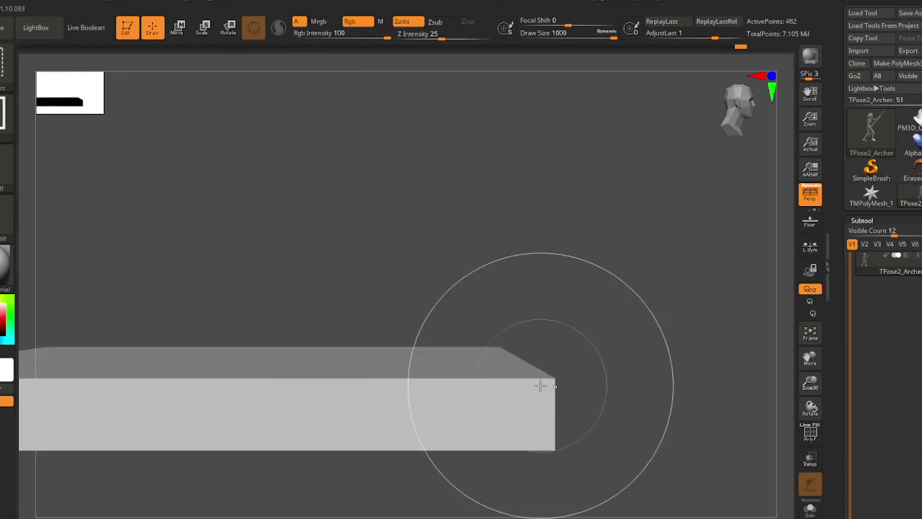
{"action": "left_click", "coordinate": [612, 393], "text": "ctrl+shift"}
{"action": "left_click_drag", "start_coordinate": [627, 382], "coordinate": [558, 389]}
- Rotate the unmasked front of the bow-side foot by about 3.8 degrees around its ankle
{"action": "key", "text": "e"}
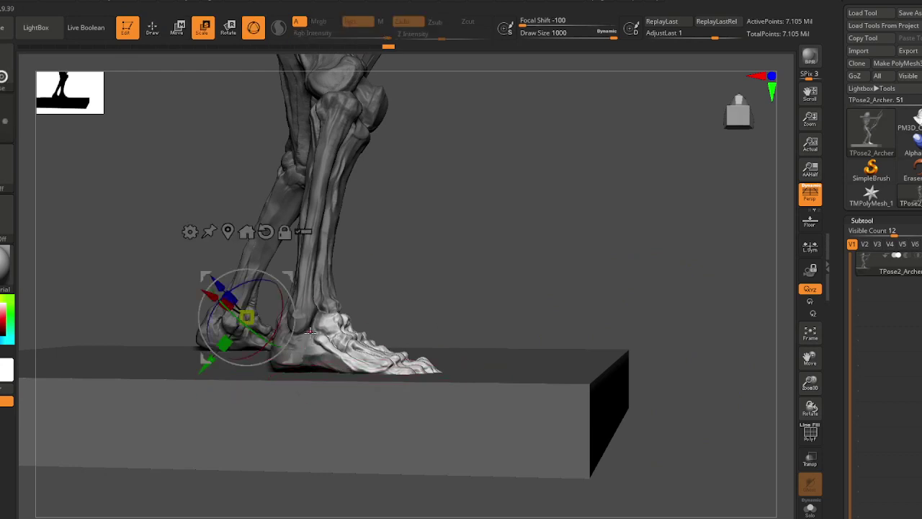
{"action": "left_click", "coordinate": [307, 339], "text": "alt"}
{"action": "left_click_drag", "start_coordinate": [348, 370], "coordinate": [352, 367]}
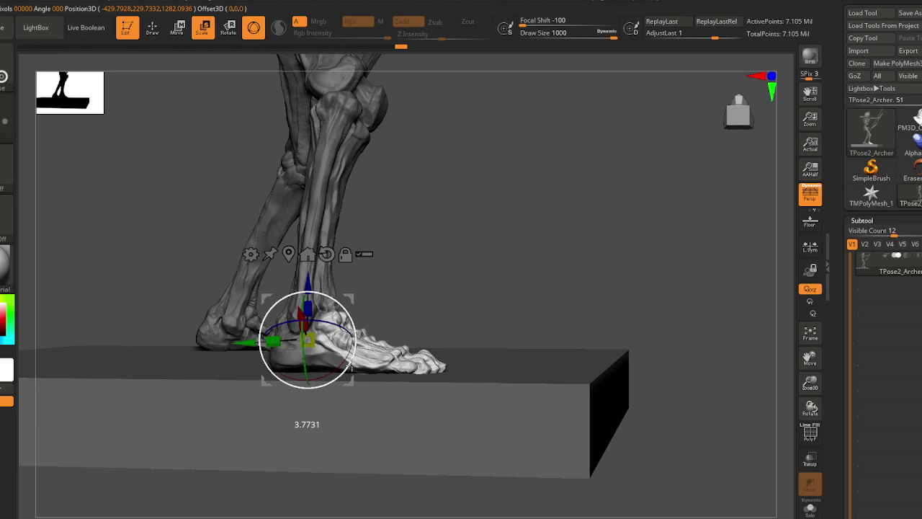
{"action": "key", "text": "q"}
{"action": "right_click_drag", "start_coordinate": [304, 330], "coordinate": [306, 372], "text": "alt"}
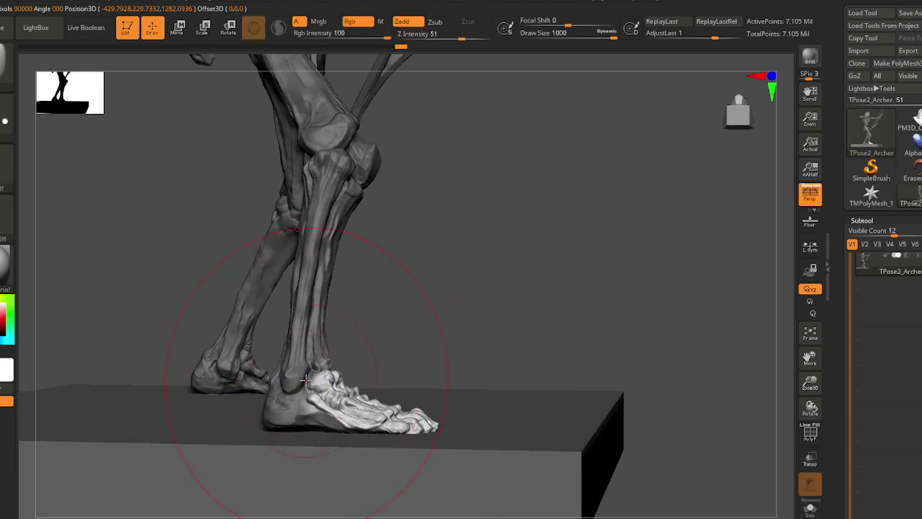
{"action": "key", "text": "w"}
{"action": "mouse_move", "coordinate": [397, 355]}
{"action": "right_mouse_down", "text": "ctrl"}
{"action": "mouse_move", "coordinate": [395, 308]}
{"action": "mouse_move", "coordinate": [397, 338]}
{"action": "right_mouse_up", "text": "ctrl"}
{"action": "right_click_drag", "start_coordinate": [415, 387], "coordinate": [381, 367]}
{"action": "left_click_drag", "start_coordinate": [343, 346], "coordinate": [572, 342], "text": "alt"}
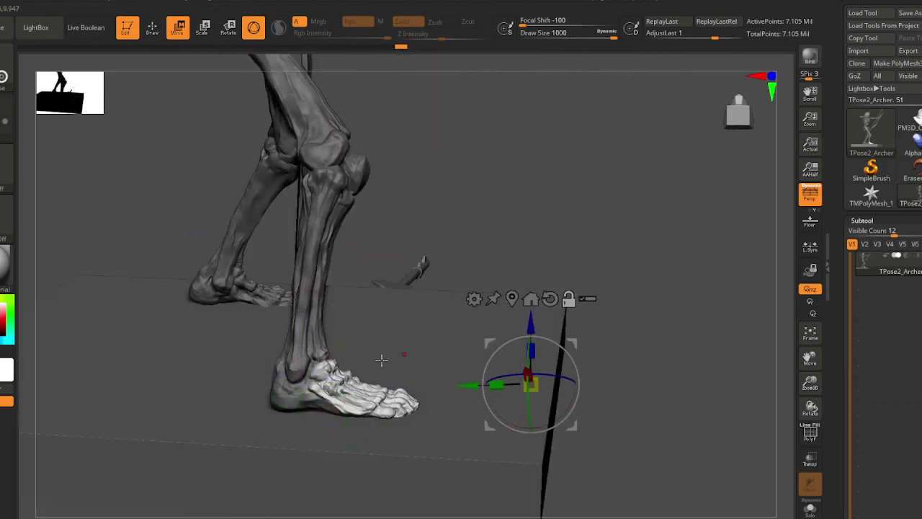
{"action": "left_click", "coordinate": [299, 366], "text": "alt"}
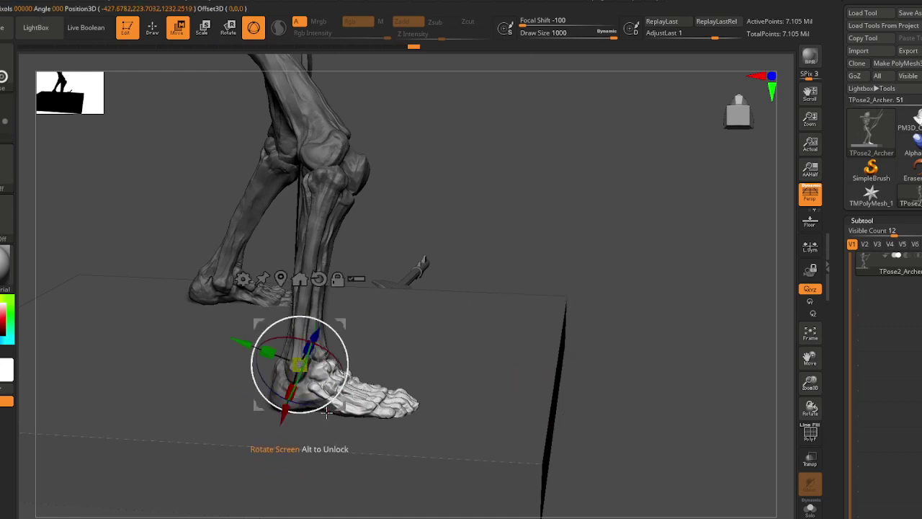
{"action": "key", "text": "q"}
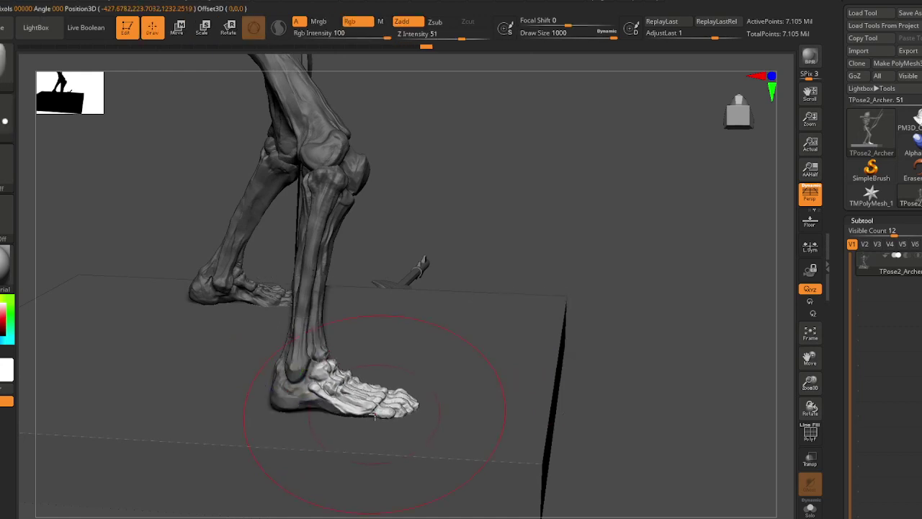
- Clear the foot's mask and check the archer's full stance on the base from the front
{"action": "key", "text": "ctrl+shift+a"}
{"action": "mouse_move", "coordinate": [326, 380]}
{"action": "right_mouse_down", "text": "ctrl"}
{"action": "mouse_move", "coordinate": [322, 368]}
{"action": "mouse_move", "coordinate": [278, 376]}
{"action": "mouse_move", "coordinate": [241, 404]}
{"action": "right_mouse_up", "text": "ctrl"}
{"action": "right_click_drag", "start_coordinate": [366, 408], "coordinate": [280, 423], "text": "alt"}
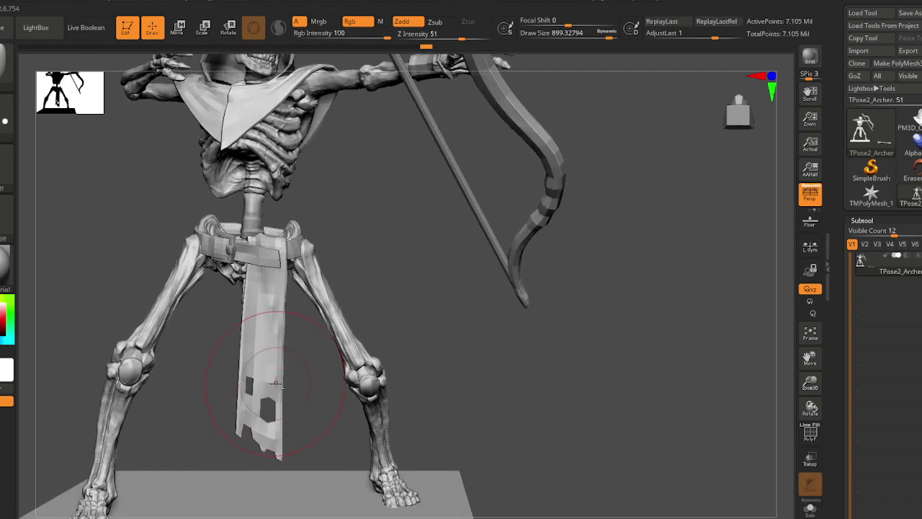
{"action": "right_click_drag", "start_coordinate": [275, 383], "coordinate": [264, 313], "text": "alt"}
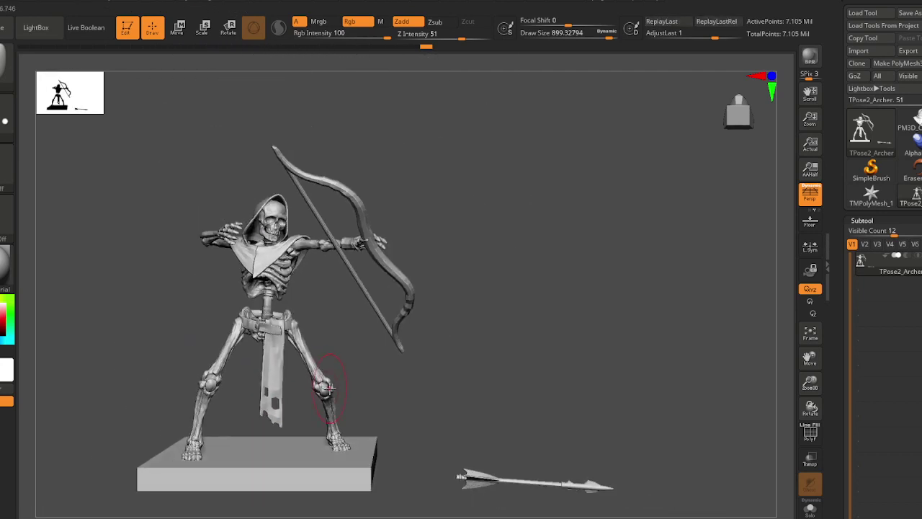
{"action": "mouse_move", "coordinate": [328, 388]}
{"action": "left_mouse_down"}
{"action": "mouse_move", "coordinate": [206, 385]}
{"action": "mouse_move", "coordinate": [331, 392]}
{"action": "left_mouse_up"}
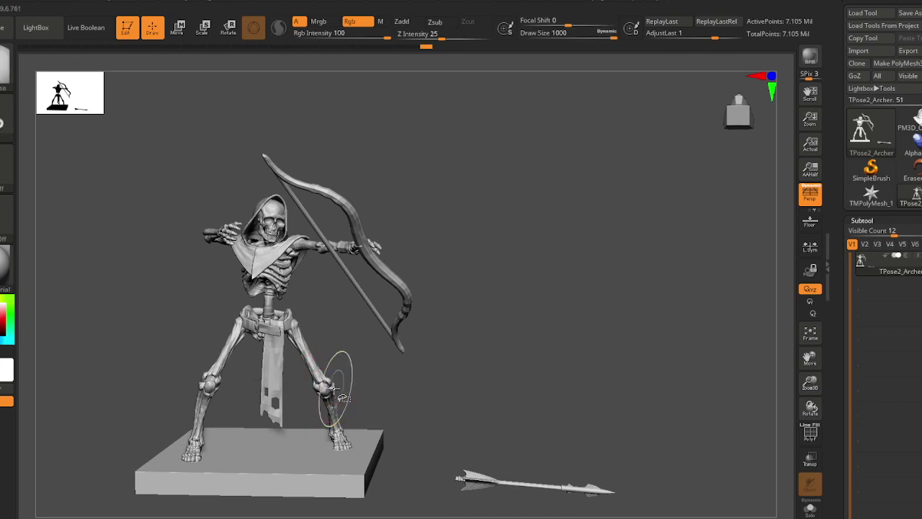
- Mask everything except the leg on the bow-arm side and turn off Dynamic draw size
{"action": "left_click", "coordinate": [329, 391], "text": "ctrl+shift"}
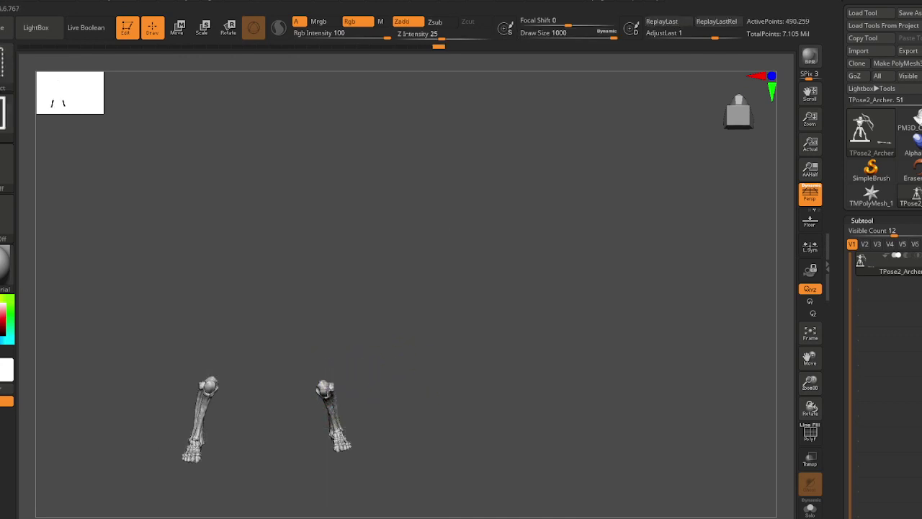
{"action": "left_click", "coordinate": [338, 377], "text": "ctrl+shift"}
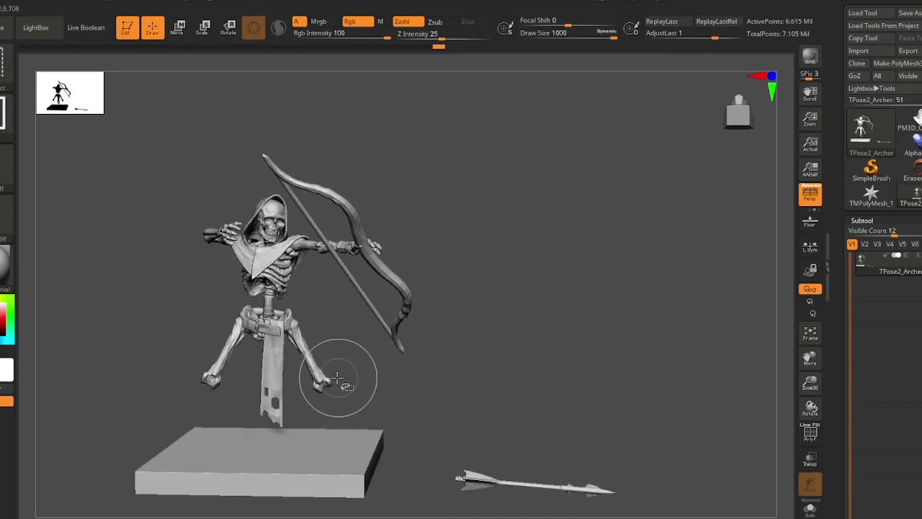
{"action": "left_click", "coordinate": [520, 363], "text": "ctrl+shift"}
{"action": "left_click", "coordinate": [352, 389], "text": "ctrl+shift"}
{"action": "left_click_drag", "start_coordinate": [353, 389], "coordinate": [330, 352], "text": "alt"}
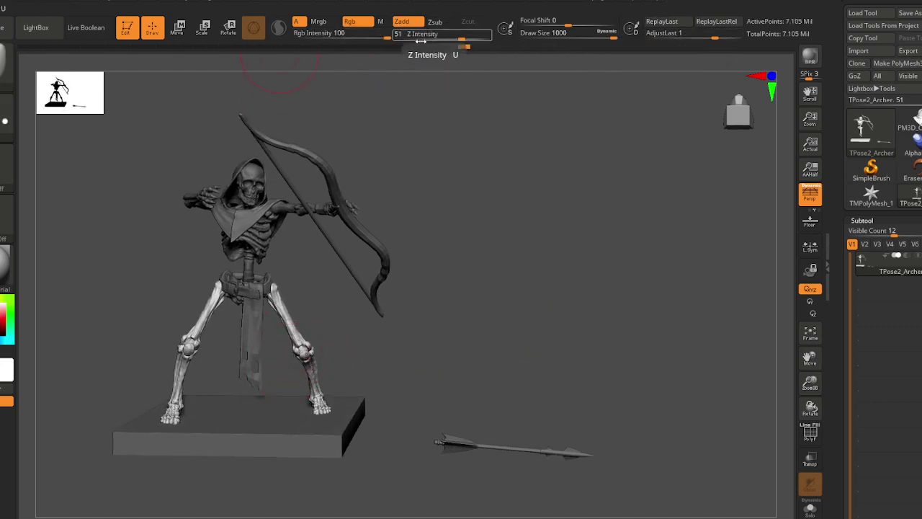
{"action": "left_click", "coordinate": [611, 33]}
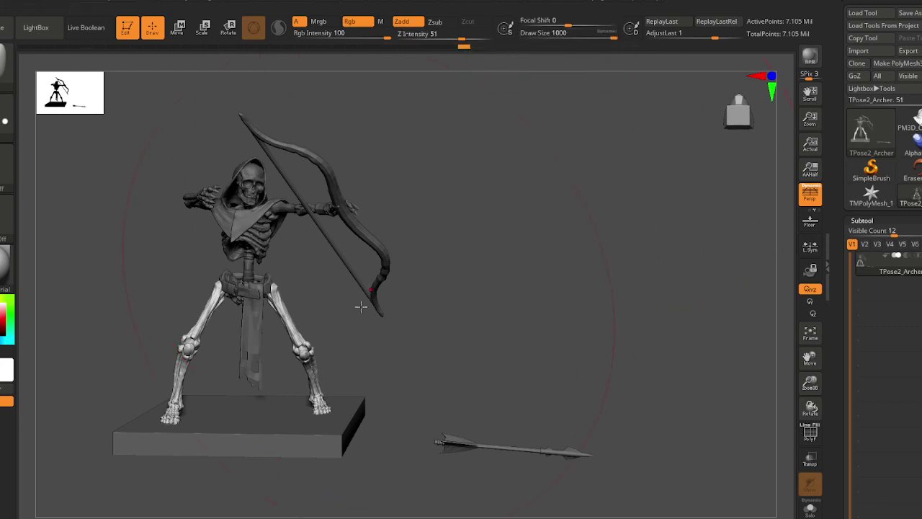
{"action": "mouse_move", "coordinate": [101, 483]}
{"action": "left_mouse_down", "text": "ctrl"}
{"action": "mouse_move", "coordinate": [216, 414]}
{"action": "mouse_move", "coordinate": [243, 283]}
{"action": "mouse_move", "coordinate": [91, 258]}
{"action": "left_mouse_up", "text": "ctrl"}
- Set the draw size to about 132 and nudge the unmasked leg inward around the knee
{"action": "key", "text": "s"}
{"action": "left_click_drag", "start_coordinate": [318, 358], "coordinate": [297, 353]}
{"action": "right_click_drag", "start_coordinate": [305, 353], "coordinate": [289, 353]}
{"action": "key", "text": "s"}
{"action": "mouse_move", "coordinate": [300, 355]}
{"action": "left_mouse_down"}
{"action": "mouse_move", "coordinate": [308, 354]}
{"action": "mouse_move", "coordinate": [297, 351]}
{"action": "left_mouse_up"}
{"action": "key", "text": "s"}
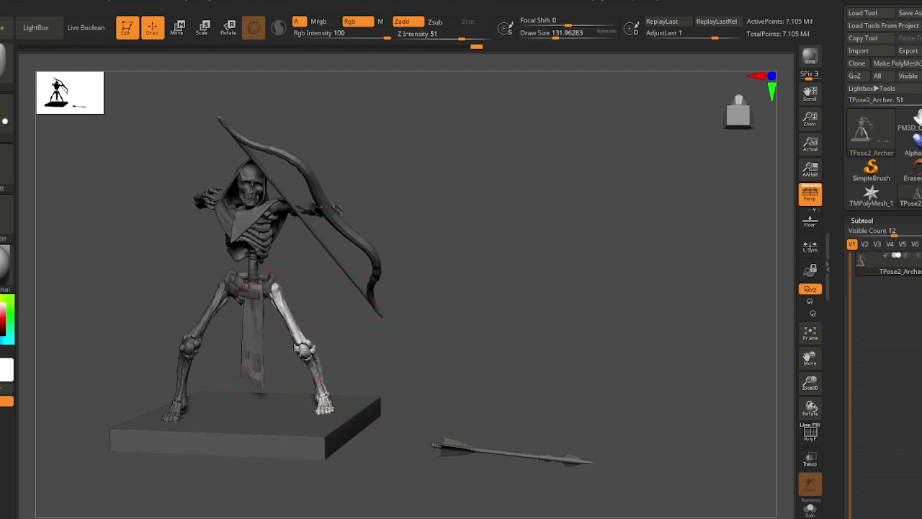
- Set the draw size to about 145, adjust the unmasked leg near its heel from behind, and clear the mask
{"action": "mouse_move", "coordinate": [289, 351]}
{"action": "right_mouse_down"}
{"action": "mouse_move", "coordinate": [300, 353]}
{"action": "mouse_move", "coordinate": [267, 368]}
{"action": "mouse_move", "coordinate": [263, 360]}
{"action": "mouse_move", "coordinate": [292, 415]}
{"action": "right_mouse_up"}
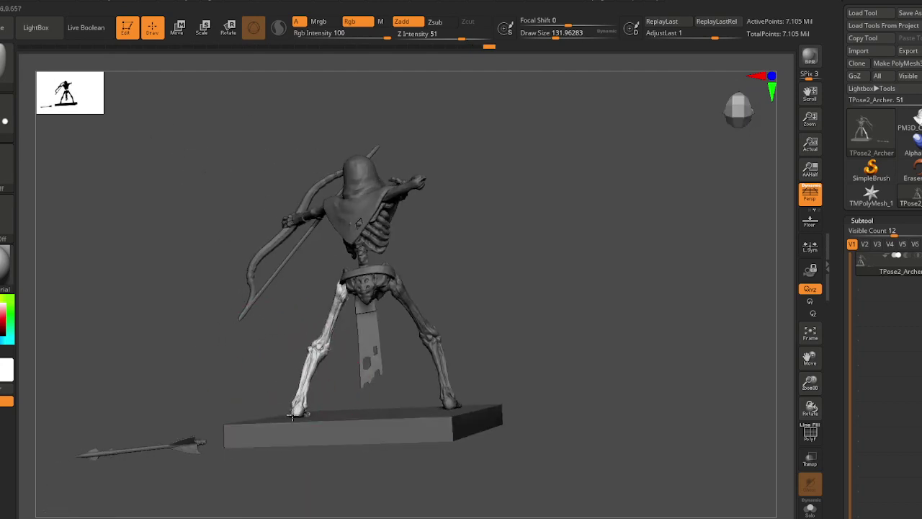
{"action": "key", "text": "s"}
{"action": "left_click_drag", "start_coordinate": [297, 410], "coordinate": [301, 410]}
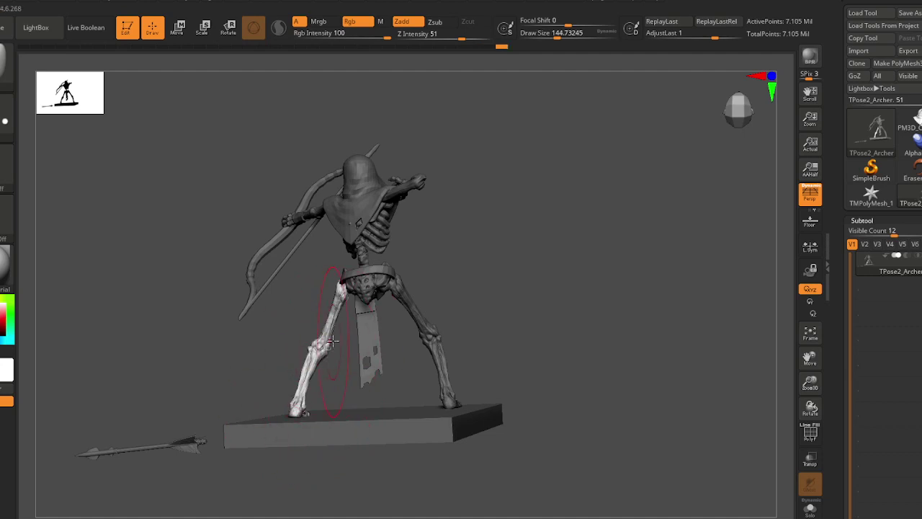
{"action": "right_click_drag", "start_coordinate": [321, 348], "coordinate": [457, 356]}
{"action": "right_click_drag", "start_coordinate": [375, 352], "coordinate": [360, 412], "text": "alt"}
{"action": "left_click_drag", "start_coordinate": [341, 413], "coordinate": [309, 400], "text": "ctrl"}
{"action": "right_click_drag", "start_coordinate": [306, 396], "coordinate": [321, 394]}
{"action": "left_click_drag", "start_coordinate": [319, 392], "coordinate": [299, 382]}
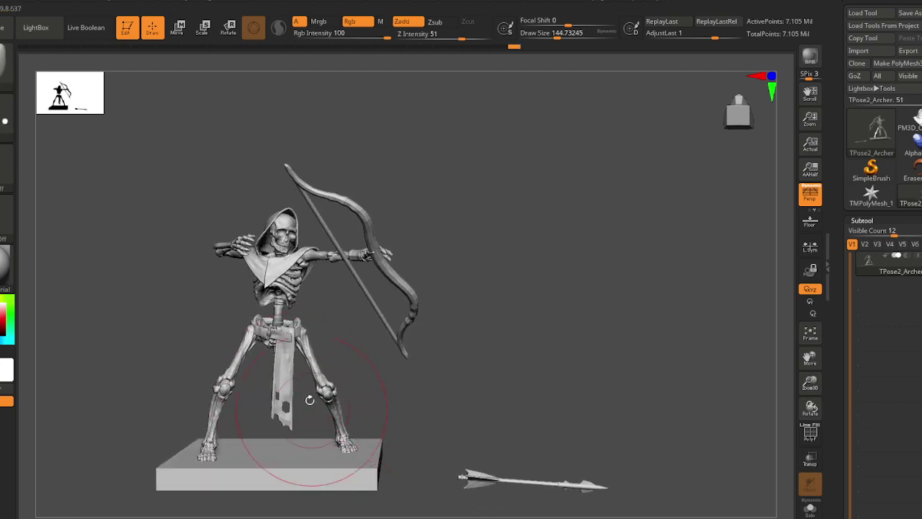
- Isolate and mask the hanging loincloth strip, then bring back the whole figure and check it from a three-quarter view
{"action": "mouse_move", "coordinate": [310, 400]}
{"action": "right_mouse_down", "text": "alt"}
{"action": "mouse_move", "coordinate": [327, 380]}
{"action": "mouse_move", "coordinate": [311, 395]}
{"action": "right_mouse_up", "text": "alt"}
{"action": "left_click", "coordinate": [303, 356], "text": "ctrl+shift"}
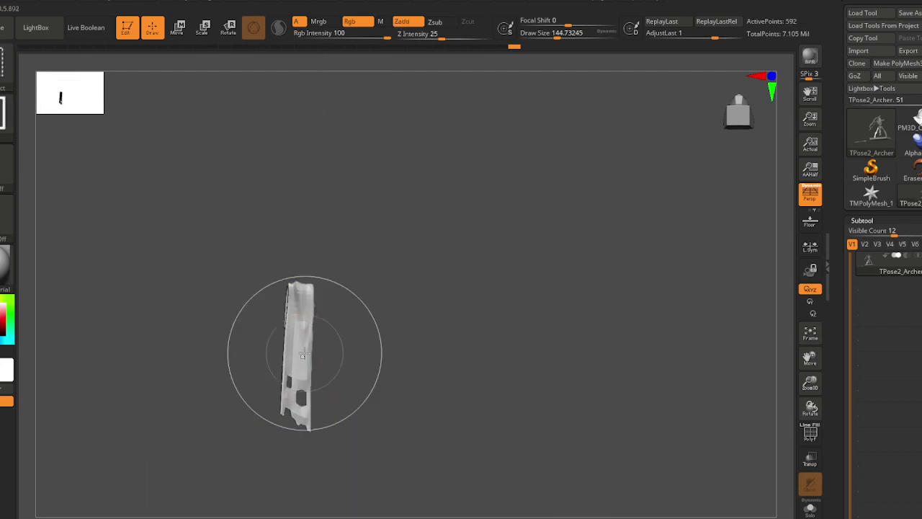
{"action": "left_click", "coordinate": [551, 362], "text": "ctrl+shift"}
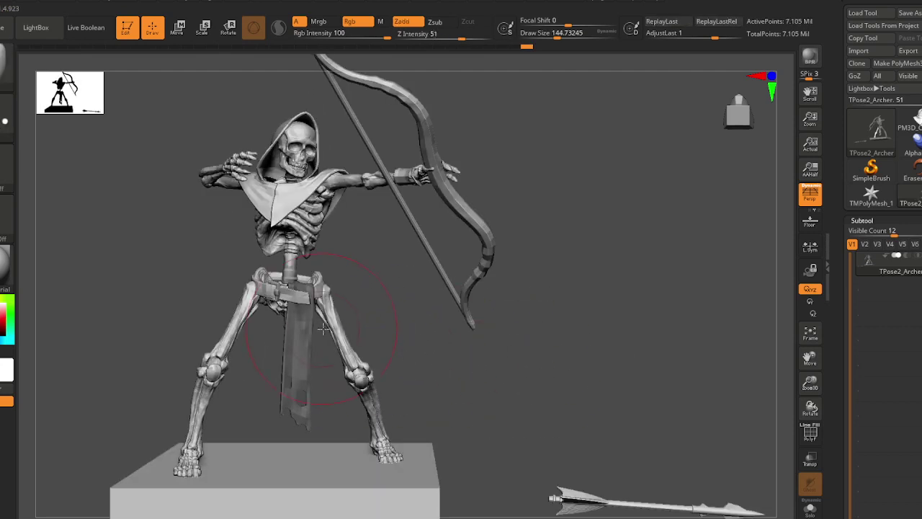
{"action": "left_click_drag", "start_coordinate": [323, 329], "coordinate": [453, 323]}
{"action": "left_click_drag", "start_coordinate": [387, 295], "coordinate": [403, 296]}
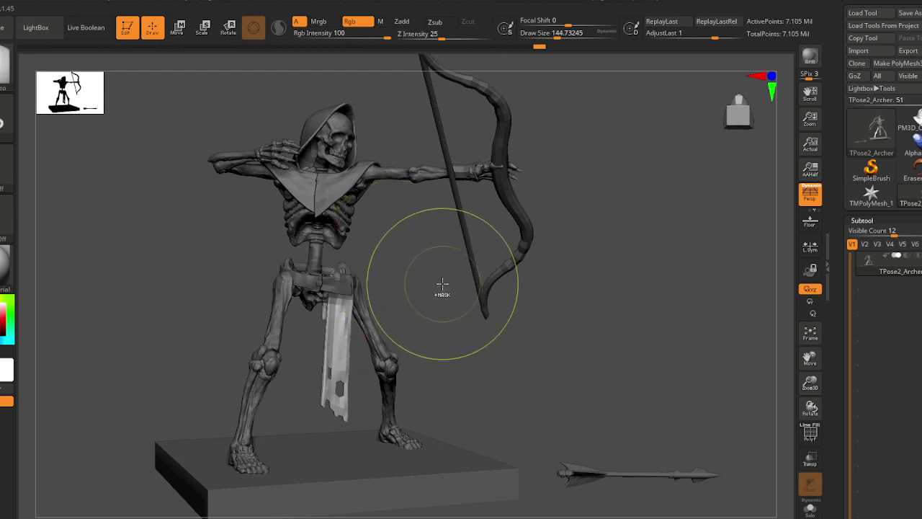
- Soften the mask edge on the loincloth strip and invert the mask so only the strip remains editable
{"action": "left_click", "coordinate": [397, 331], "text": "ctrl"}
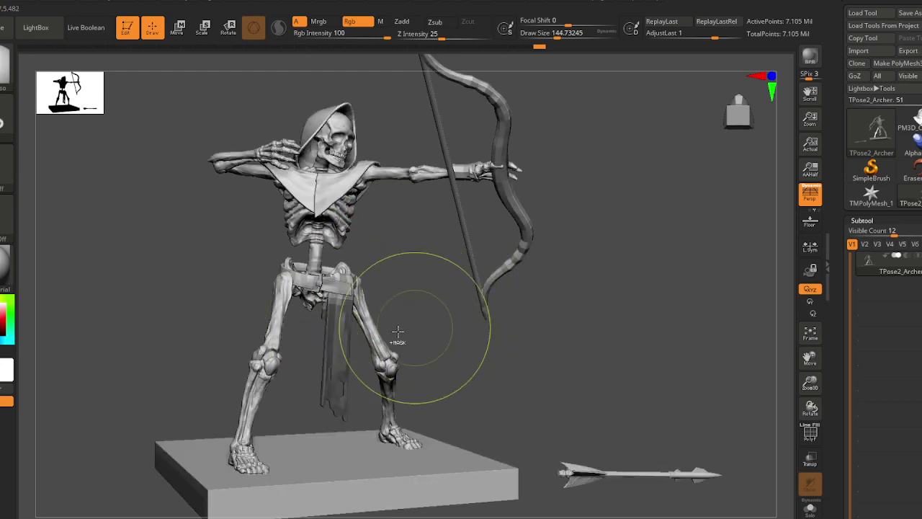
{"action": "left_click", "coordinate": [338, 348], "text": "ctrl"}
{"action": "key", "text": "ctrl"}
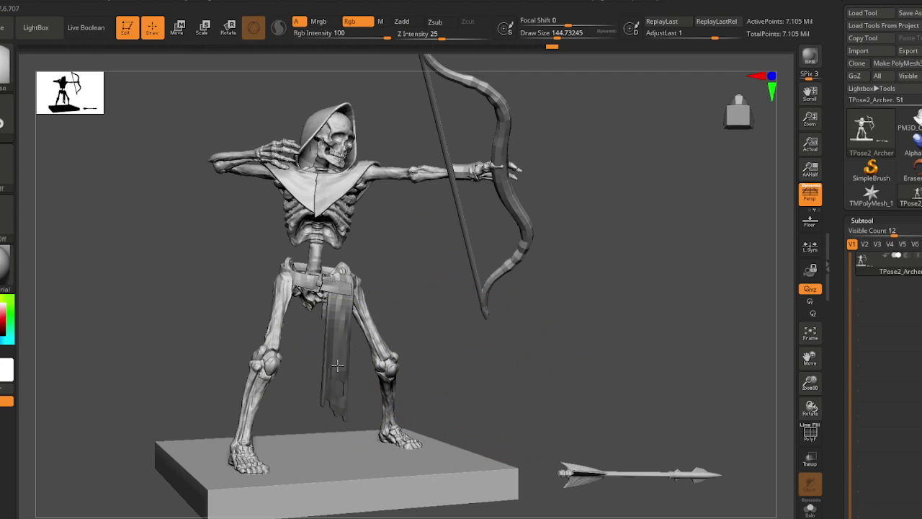
{"action": "left_click", "coordinate": [529, 376], "text": "ctrl"}
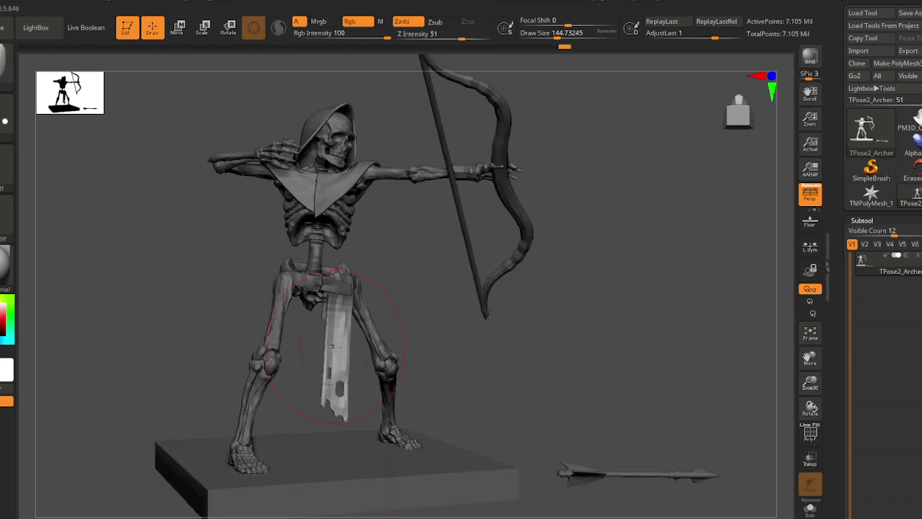
- Swing the loincloth sideways toward the drawing-arm leg with the gizmo, then adjust the strip at a draw size of about 116
{"action": "key", "text": "e"}
{"action": "left_click", "coordinate": [343, 310]}
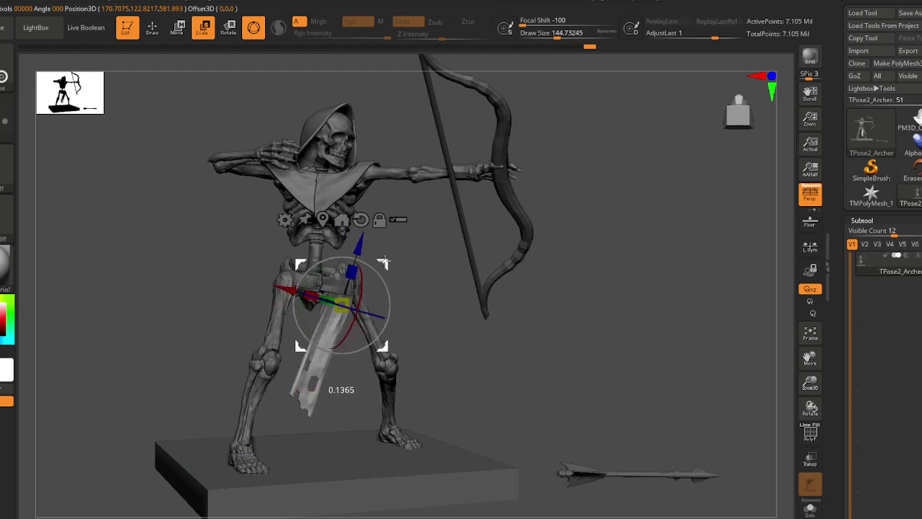
{"action": "key", "text": "q"}
{"action": "key", "text": "s"}
{"action": "left_click_drag", "start_coordinate": [325, 319], "coordinate": [327, 305]}
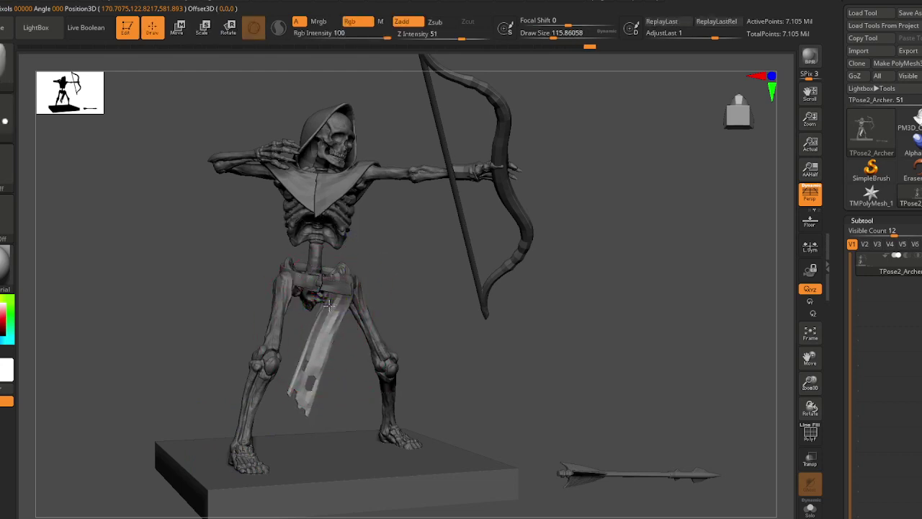
{"action": "left_click_drag", "start_coordinate": [281, 375], "coordinate": [221, 380]}
{"action": "right_click_drag", "start_coordinate": [317, 393], "coordinate": [309, 370]}
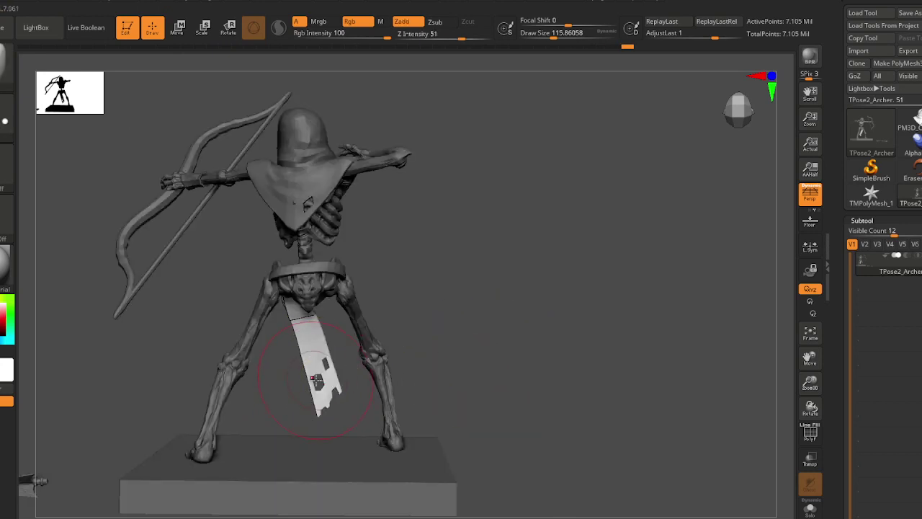
{"action": "right_click_drag", "start_coordinate": [319, 381], "coordinate": [260, 358]}
- Twist the loincloth about 50 degrees around the gizmo's Z axis, reset the gizmo orientation and tilt the strip farther outward
{"action": "key", "text": "e"}
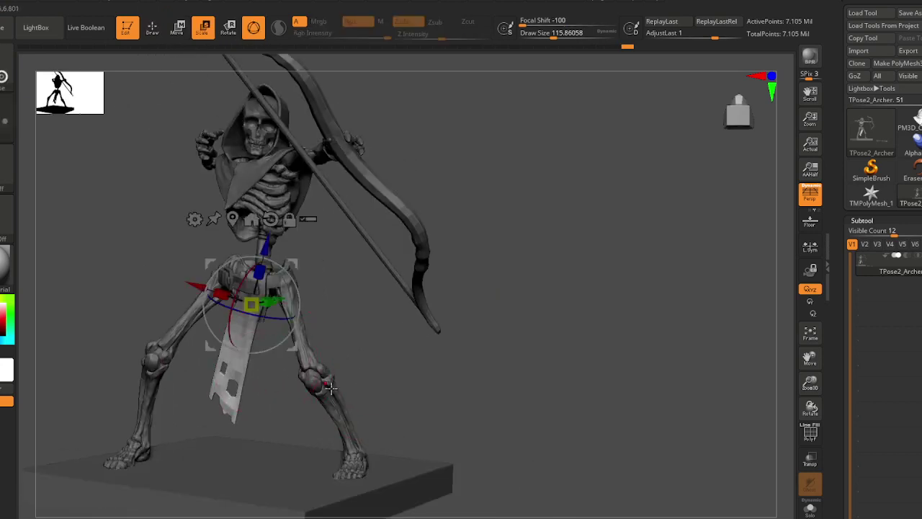
{"action": "mouse_move", "coordinate": [317, 382]}
{"action": "right_mouse_down"}
{"action": "mouse_move", "coordinate": [376, 396]}
{"action": "mouse_move", "coordinate": [286, 395]}
{"action": "mouse_move", "coordinate": [346, 396]}
{"action": "mouse_move", "coordinate": [343, 417]}
{"action": "right_mouse_up"}
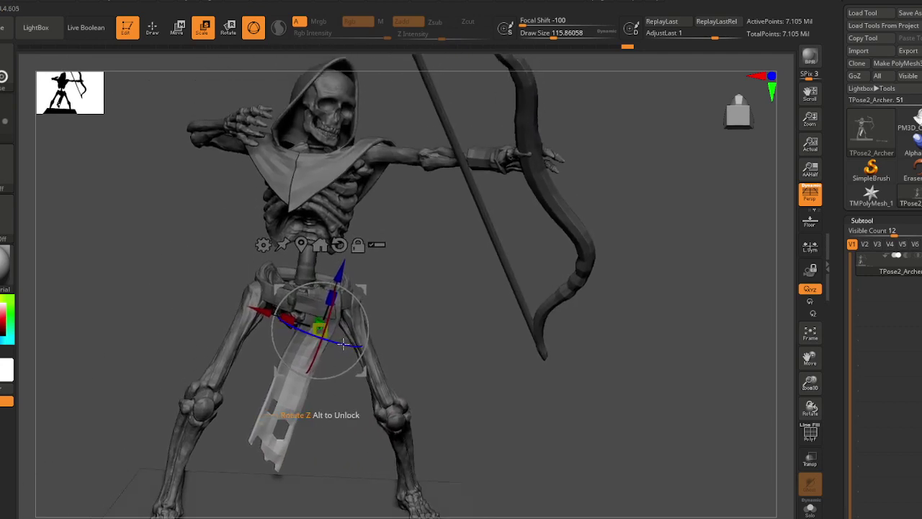
{"action": "left_click_drag", "start_coordinate": [347, 345], "coordinate": [389, 347]}
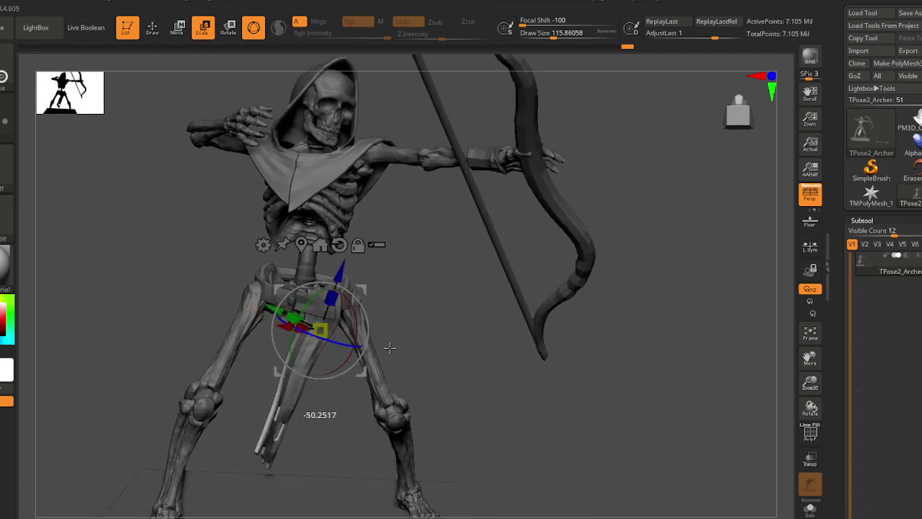
{"action": "left_click", "coordinate": [338, 245]}
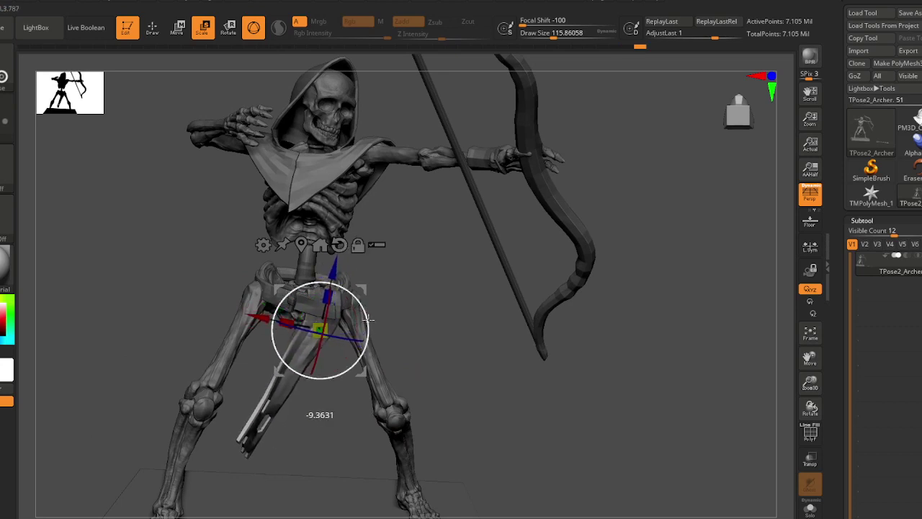
- Curve the loincloth's free end using draw sizes of about 41 and 90, working from the front and the side
{"action": "key", "text": "q"}
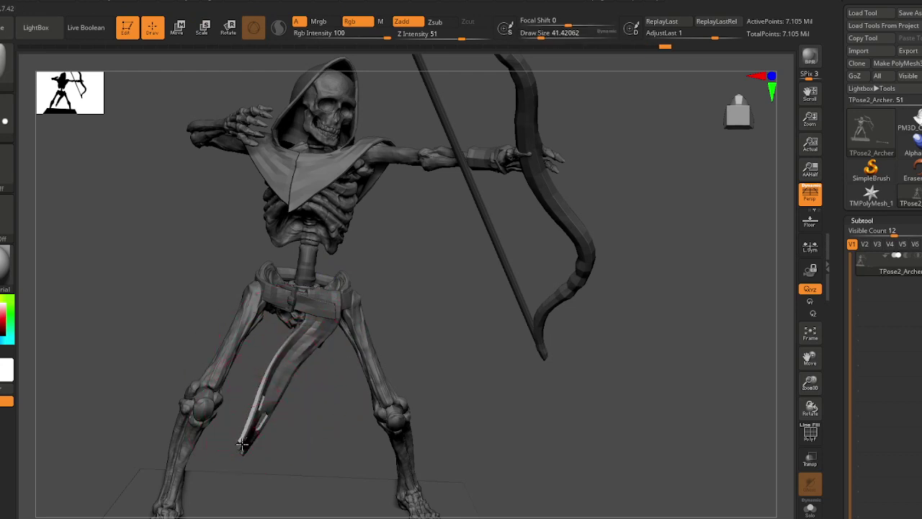
{"action": "key", "text": "s"}
{"action": "left_click_drag", "start_coordinate": [242, 440], "coordinate": [251, 437]}
{"action": "left_click_drag", "start_coordinate": [331, 436], "coordinate": [237, 432]}
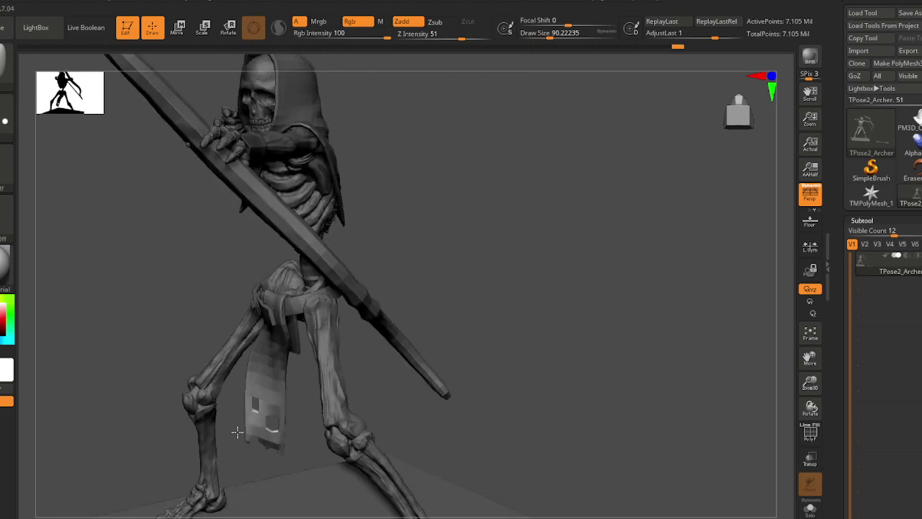
{"action": "right_click_drag", "start_coordinate": [237, 432], "coordinate": [237, 448]}
{"action": "key", "text": "s"}
{"action": "mouse_move", "coordinate": [288, 446]}
{"action": "left_mouse_down"}
{"action": "mouse_move", "coordinate": [298, 444]}
{"action": "mouse_move", "coordinate": [286, 416]}
{"action": "left_mouse_up"}
{"action": "key", "text": "s"}
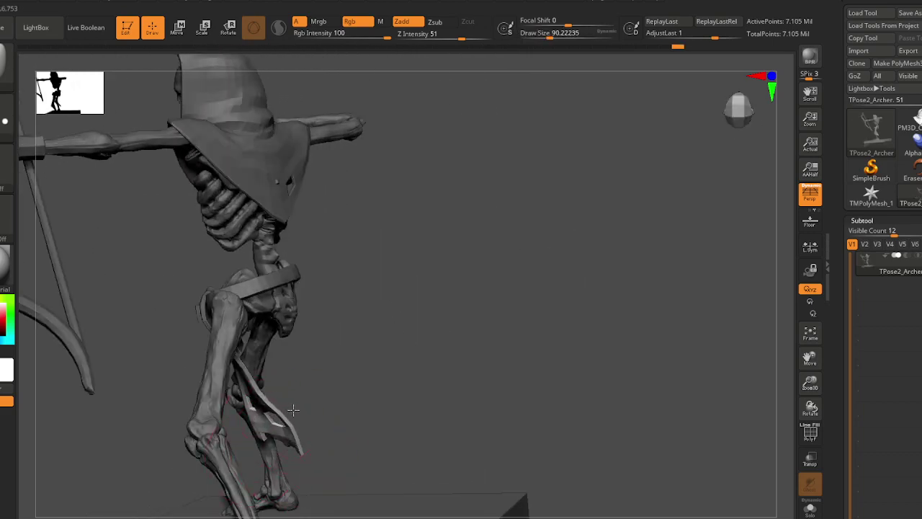
- Reshape the middle bend of the loincloth from behind, reducing the draw size from about 140 to 94
{"action": "right_click_drag", "start_coordinate": [293, 409], "coordinate": [324, 381]}
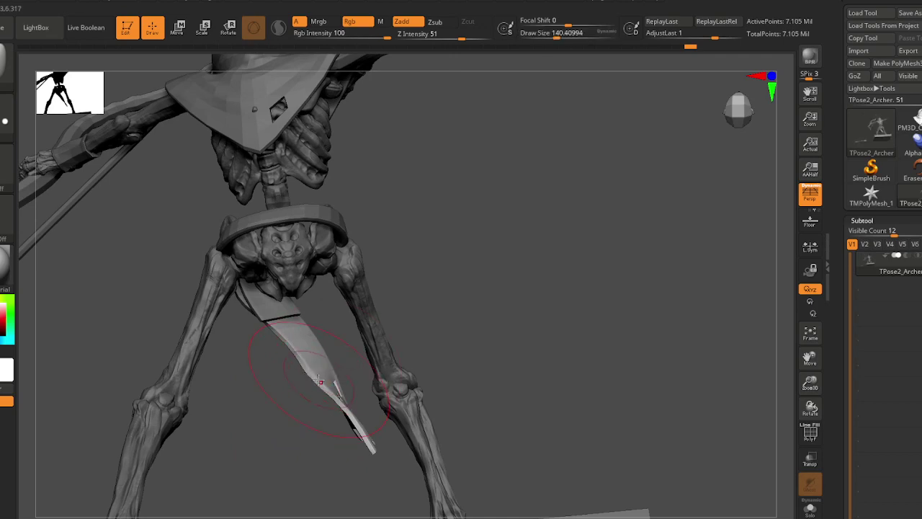
{"action": "key", "text": "s"}
{"action": "left_click_drag", "start_coordinate": [307, 350], "coordinate": [303, 348]}
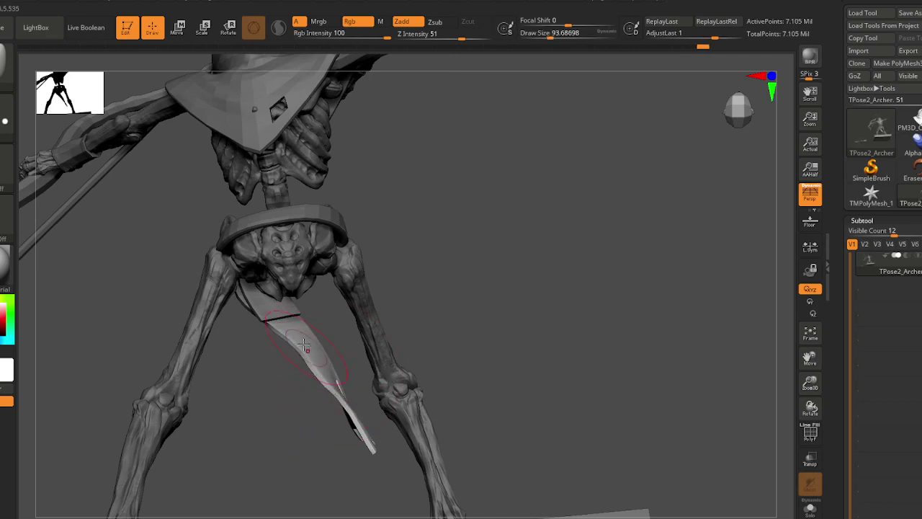
{"action": "mouse_move", "coordinate": [306, 346]}
{"action": "right_mouse_down"}
{"action": "mouse_move", "coordinate": [218, 335]}
{"action": "mouse_move", "coordinate": [198, 319]}
{"action": "right_mouse_up"}
{"action": "right_click_drag", "start_coordinate": [281, 368], "coordinate": [277, 324]}
- Refine the loincloth's lower curve from the front with draw sizes of about 68 and 149
{"action": "key", "text": "s"}
{"action": "left_click_drag", "start_coordinate": [247, 422], "coordinate": [242, 422]}
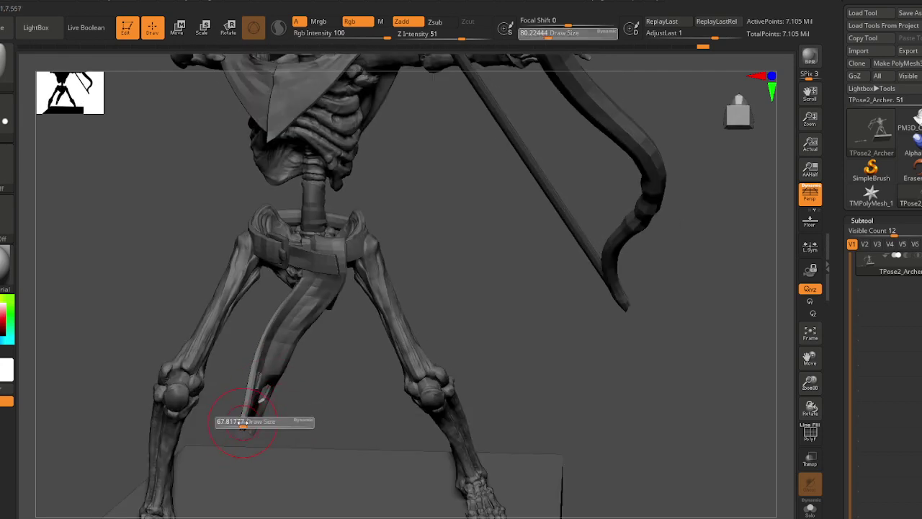
{"action": "right_click_drag", "start_coordinate": [251, 423], "coordinate": [258, 380]}
{"action": "left_click_drag", "start_coordinate": [256, 381], "coordinate": [250, 375]}
{"action": "key", "text": "s"}
{"action": "mouse_move", "coordinate": [249, 374]}
{"action": "left_mouse_down"}
{"action": "mouse_move", "coordinate": [268, 375]}
{"action": "mouse_move", "coordinate": [275, 361]}
{"action": "left_mouse_up"}
{"action": "key", "text": "s"}
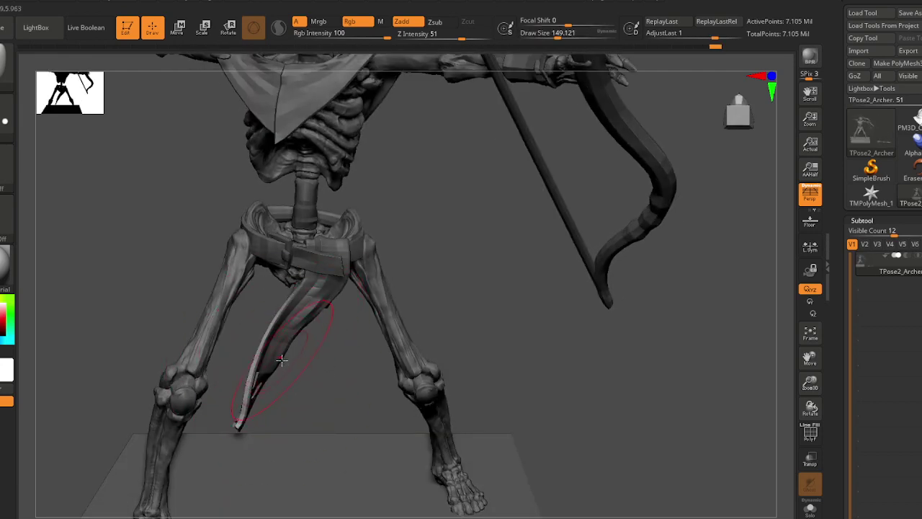
- Adjust the loincloth's side edge and ragged end from behind at a draw size of about 80
{"action": "mouse_move", "coordinate": [271, 369]}
{"action": "right_mouse_down"}
{"action": "mouse_move", "coordinate": [280, 366]}
{"action": "mouse_move", "coordinate": [268, 401]}
{"action": "right_mouse_up"}
{"action": "key", "text": "s"}
{"action": "key", "text": "bracketright"}
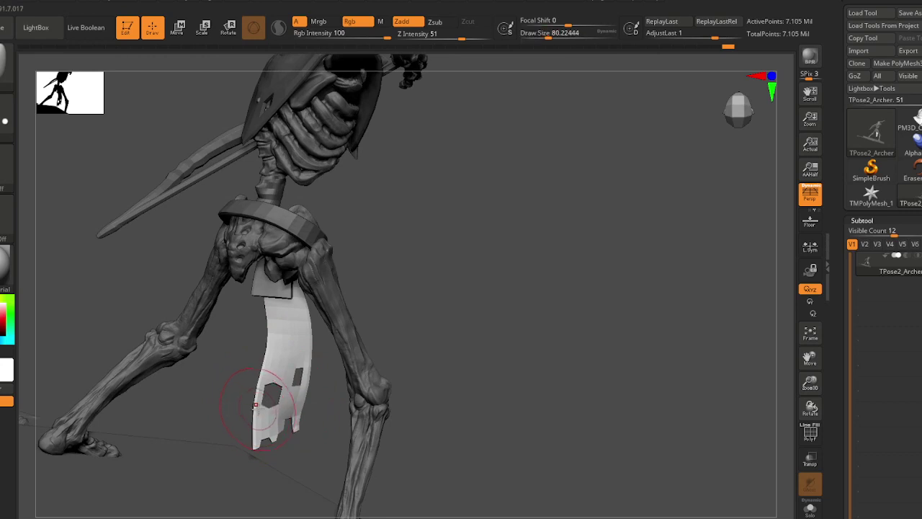
{"action": "right_click_drag", "start_coordinate": [269, 378], "coordinate": [267, 301]}
{"action": "key", "text": "s"}
{"action": "left_click_drag", "start_coordinate": [263, 300], "coordinate": [285, 291]}
{"action": "mouse_move", "coordinate": [285, 291]}
{"action": "right_mouse_down"}
{"action": "mouse_move", "coordinate": [261, 308]}
{"action": "mouse_move", "coordinate": [252, 303]}
{"action": "mouse_move", "coordinate": [225, 348]}
{"action": "mouse_move", "coordinate": [241, 325]}
{"action": "right_mouse_up"}
- Isolate the loincloth, mask its front strip but not the short rear flap, show the whole figure and invert the mask
{"action": "mouse_move", "coordinate": [252, 378]}
{"action": "left_mouse_down", "text": "ctrl"}
{"action": "mouse_move", "coordinate": [286, 391]}
{"action": "mouse_move", "coordinate": [288, 372]}
{"action": "mouse_move", "coordinate": [252, 333]}
{"action": "left_mouse_up", "text": "ctrl"}
{"action": "left_click", "coordinate": [226, 369], "text": "ctrl+shift"}
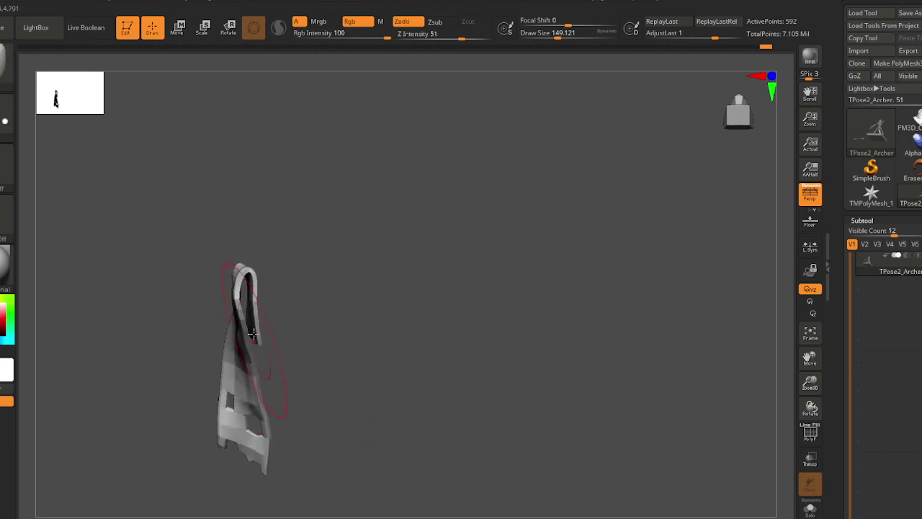
{"action": "right_click_drag", "start_coordinate": [253, 333], "coordinate": [247, 277], "text": "ctrl"}
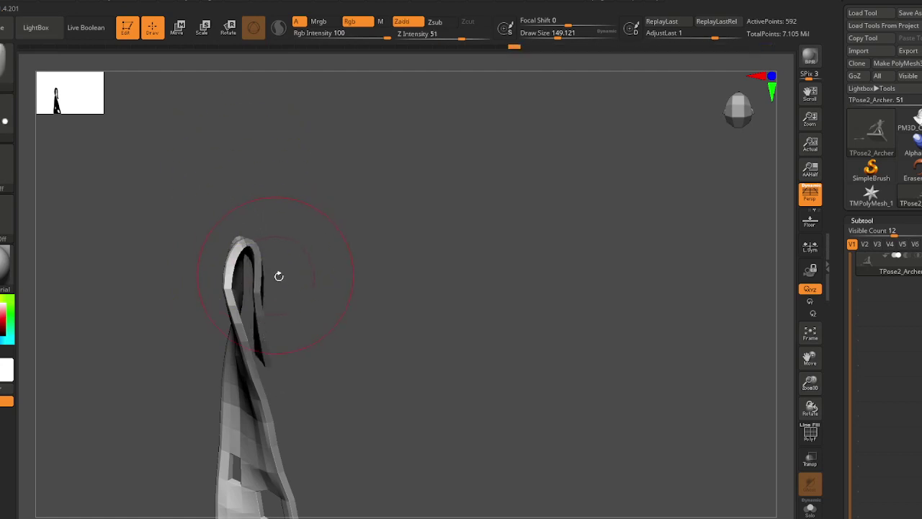
{"action": "left_click_drag", "start_coordinate": [278, 274], "coordinate": [326, 288]}
{"action": "left_click_drag", "start_coordinate": [315, 342], "coordinate": [309, 298]}
{"action": "key", "text": "ctrl"}
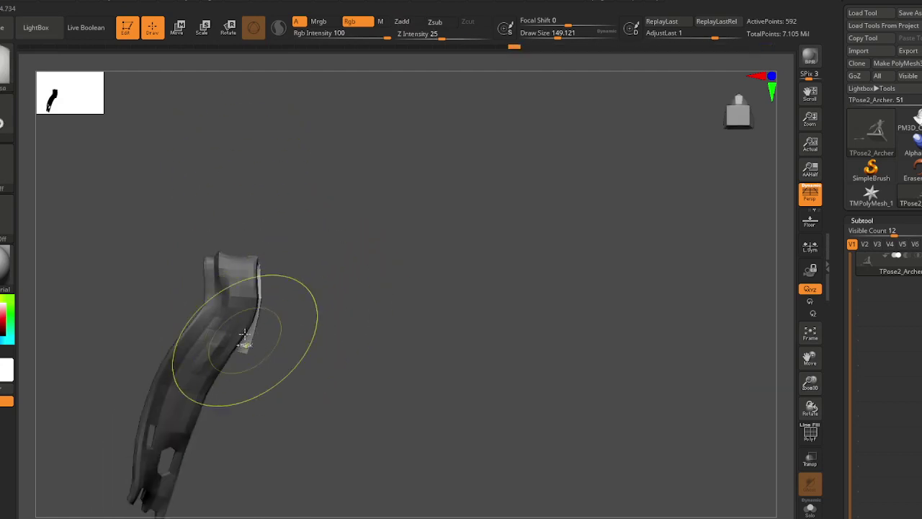
{"action": "left_click", "coordinate": [315, 346], "text": "ctrl+shift"}
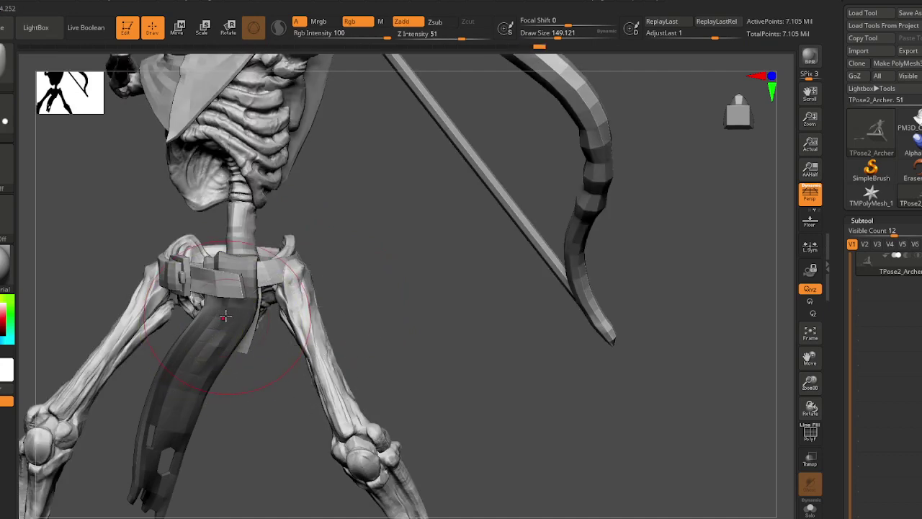
{"action": "left_click", "coordinate": [260, 395], "text": "ctrl"}
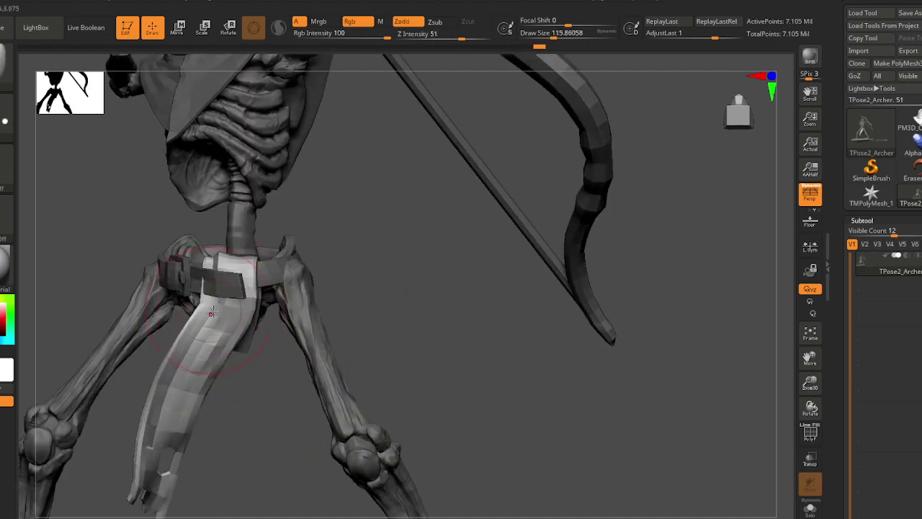
- Adjust the front strip below the belt at draw sizes of about 44 and 101, then its lower part at about 167
{"action": "key", "text": "s"}
{"action": "left_click_drag", "start_coordinate": [211, 313], "coordinate": [201, 312]}
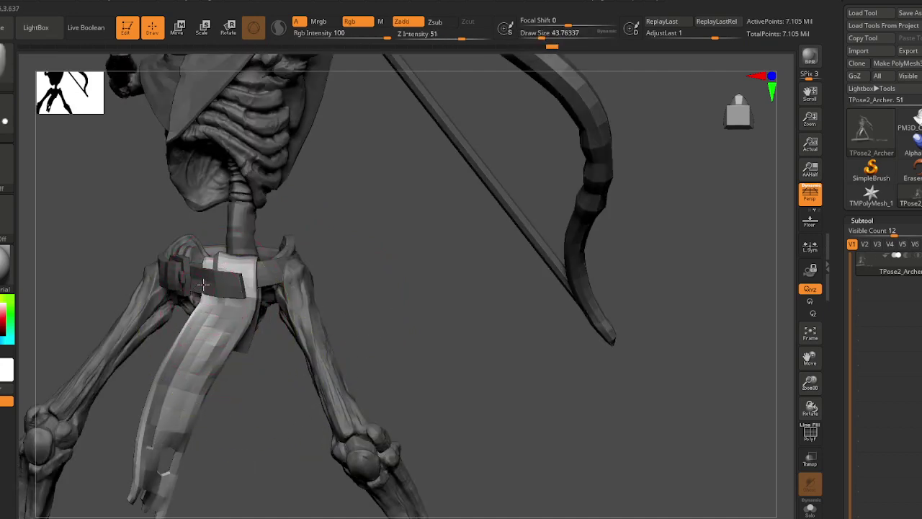
{"action": "key", "text": "bracketright"}
{"action": "key", "text": "bracketright"}
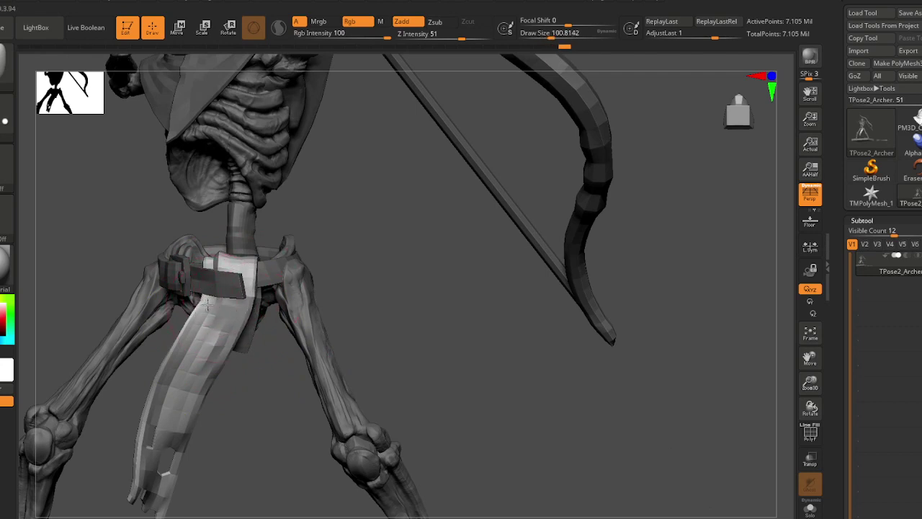
{"action": "right_click_drag", "start_coordinate": [170, 474], "coordinate": [218, 373], "text": "alt"}
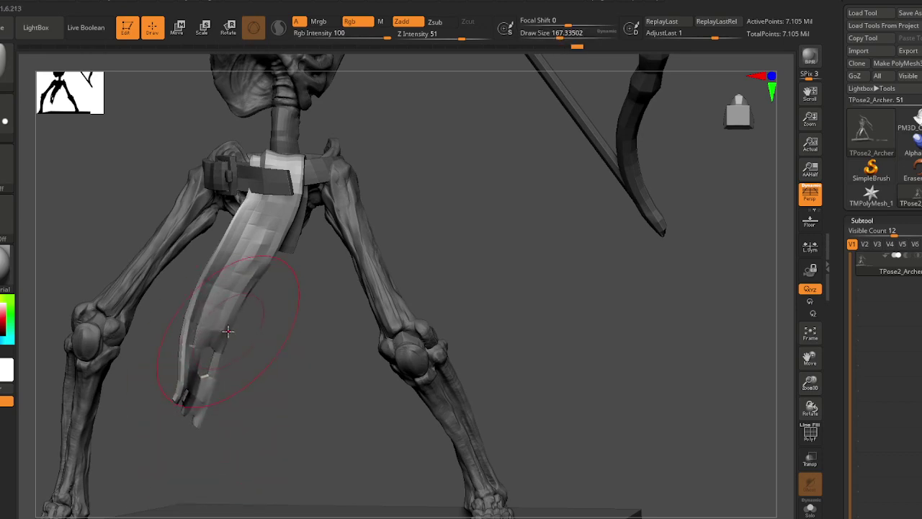
{"action": "mouse_move", "coordinate": [227, 331]}
{"action": "right_mouse_down", "text": "alt"}
{"action": "mouse_move", "coordinate": [223, 381]}
{"action": "mouse_move", "coordinate": [238, 381]}
{"action": "mouse_move", "coordinate": [212, 379]}
{"action": "mouse_move", "coordinate": [221, 377]}
{"action": "right_mouse_up", "text": "alt"}
- Mask the whole figure except the lower end of the loincloth
{"action": "mouse_move", "coordinate": [231, 429]}
{"action": "left_mouse_down", "text": "ctrl"}
{"action": "mouse_move", "coordinate": [195, 475]}
{"action": "mouse_move", "coordinate": [163, 432]}
{"action": "left_mouse_up", "text": "ctrl"}
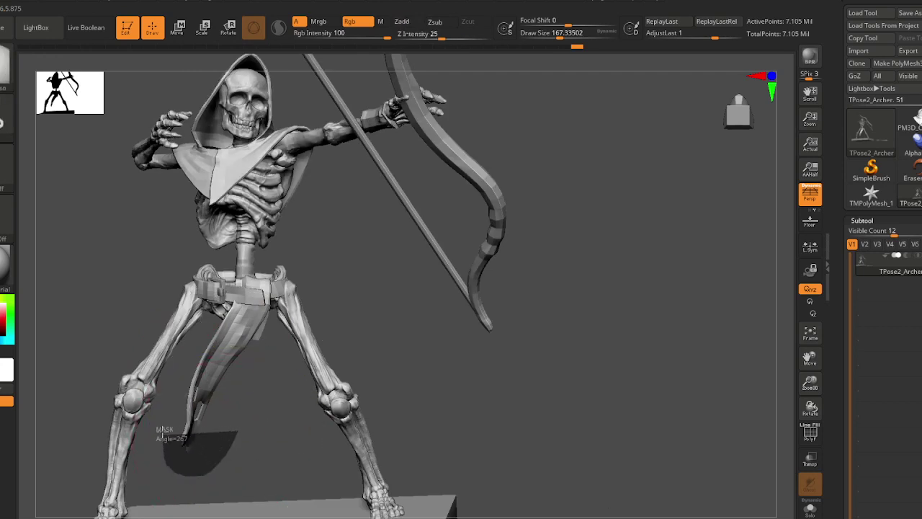
{"action": "left_click_drag", "start_coordinate": [253, 405], "coordinate": [205, 376], "text": "ctrl"}
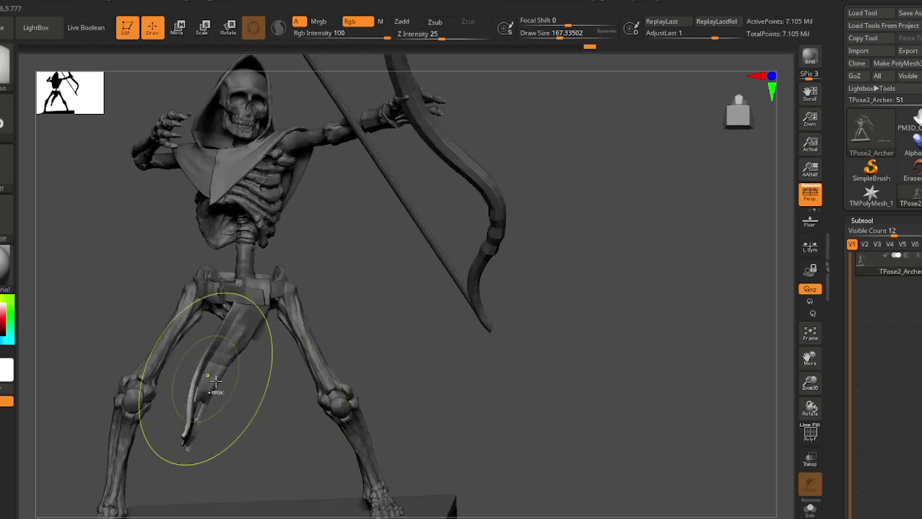
{"action": "mouse_move", "coordinate": [232, 389]}
{"action": "right_mouse_down"}
{"action": "mouse_move", "coordinate": [241, 372]}
{"action": "mouse_move", "coordinate": [231, 344]}
{"action": "mouse_move", "coordinate": [235, 353]}
{"action": "right_mouse_up"}
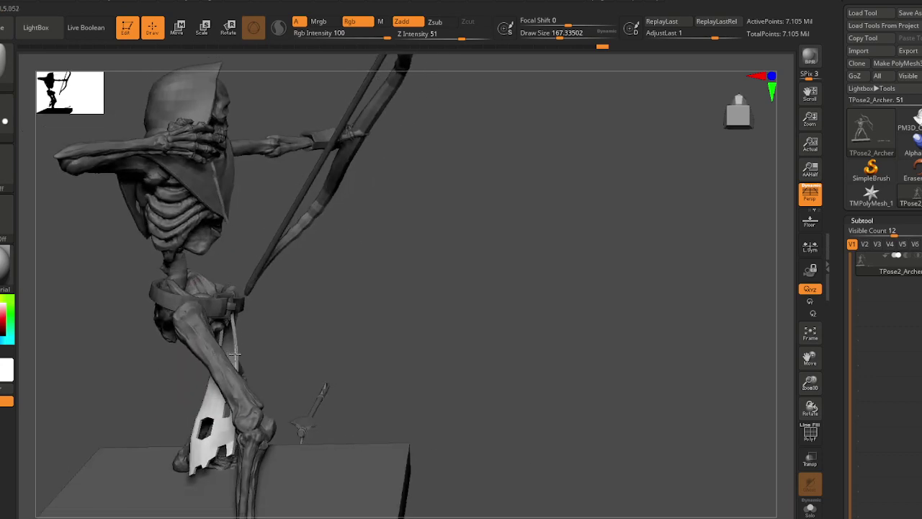
- Reposition and angle the unmasked lower end of the loincloth so it sweeps sideways behind the legs, and clear the mask
{"action": "key", "text": "e"}
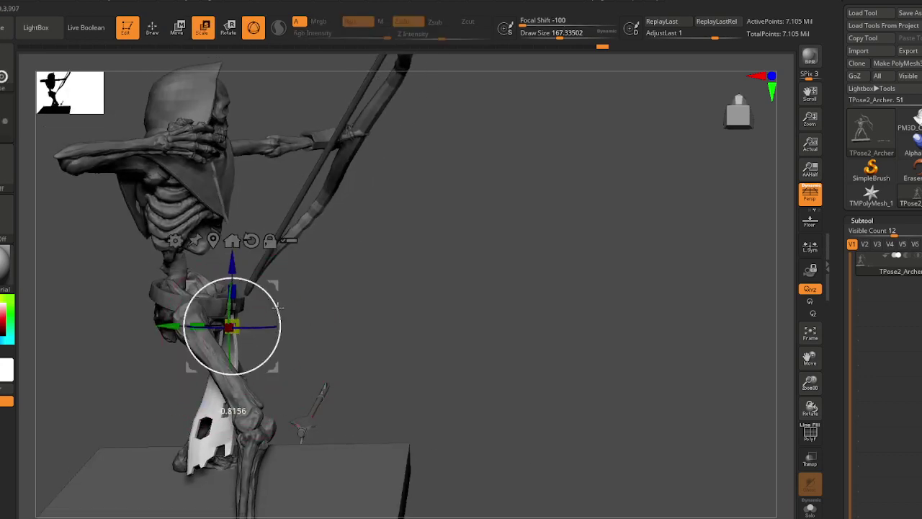
{"action": "left_click_drag", "start_coordinate": [278, 307], "coordinate": [278, 316]}
{"action": "right_click_drag", "start_coordinate": [280, 318], "coordinate": [339, 369]}
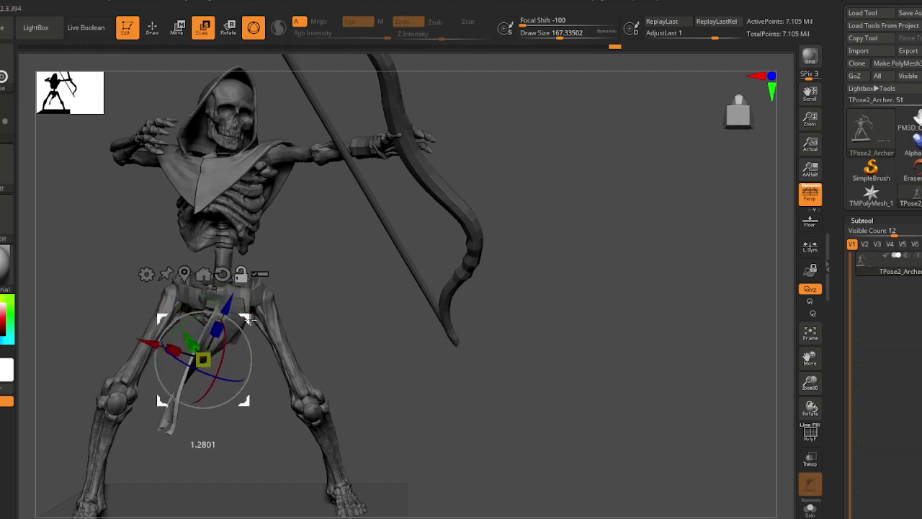
{"action": "right_click_drag", "start_coordinate": [247, 343], "coordinate": [221, 283]}
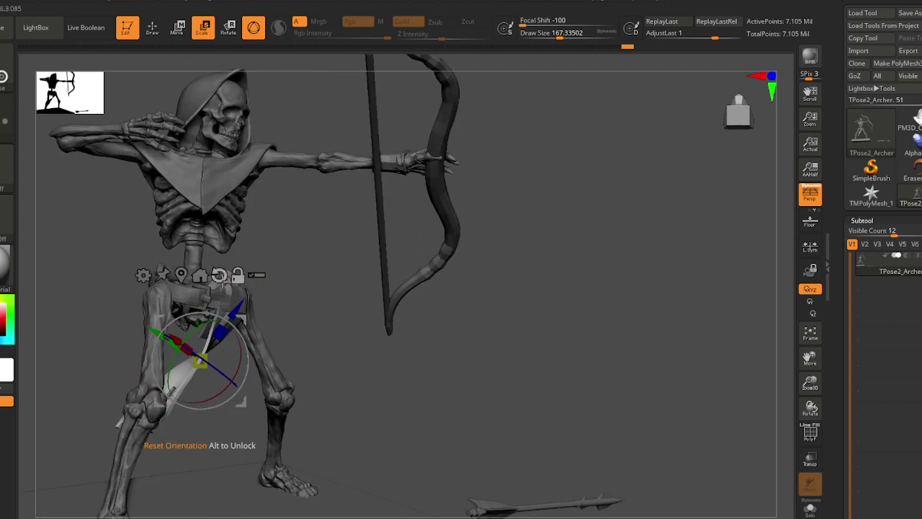
{"action": "right_click_drag", "start_coordinate": [316, 354], "coordinate": [274, 477]}
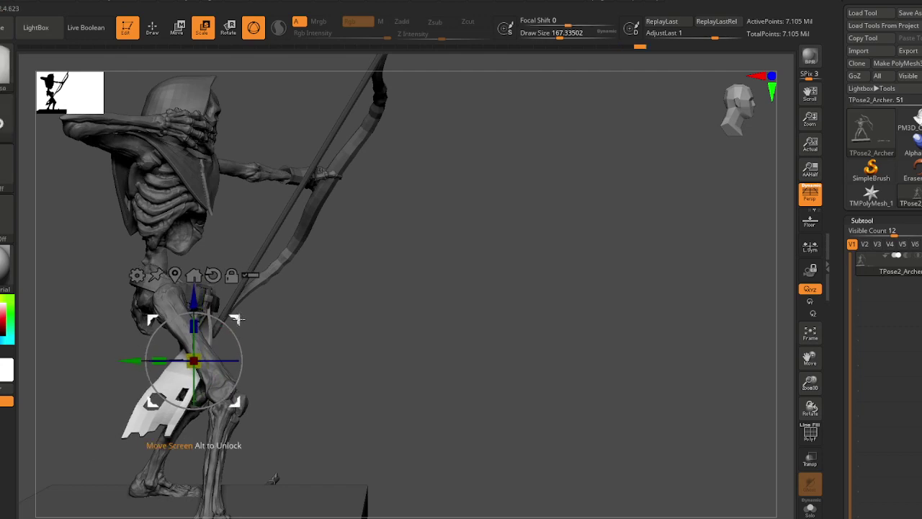
{"action": "left_click_drag", "start_coordinate": [229, 317], "coordinate": [219, 315]}
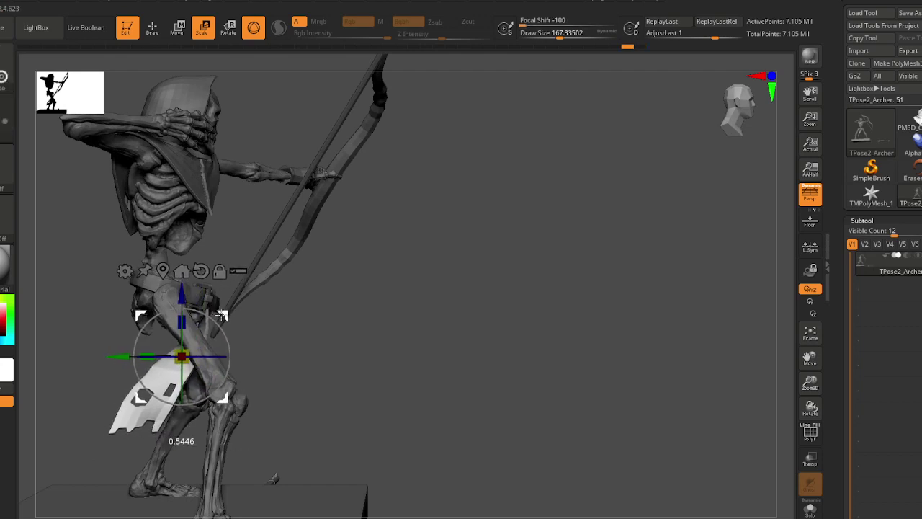
{"action": "key", "text": "q"}
{"action": "right_click_drag", "start_coordinate": [259, 362], "coordinate": [200, 365]}
{"action": "left_click_drag", "start_coordinate": [201, 376], "coordinate": [214, 389], "text": "ctrl"}
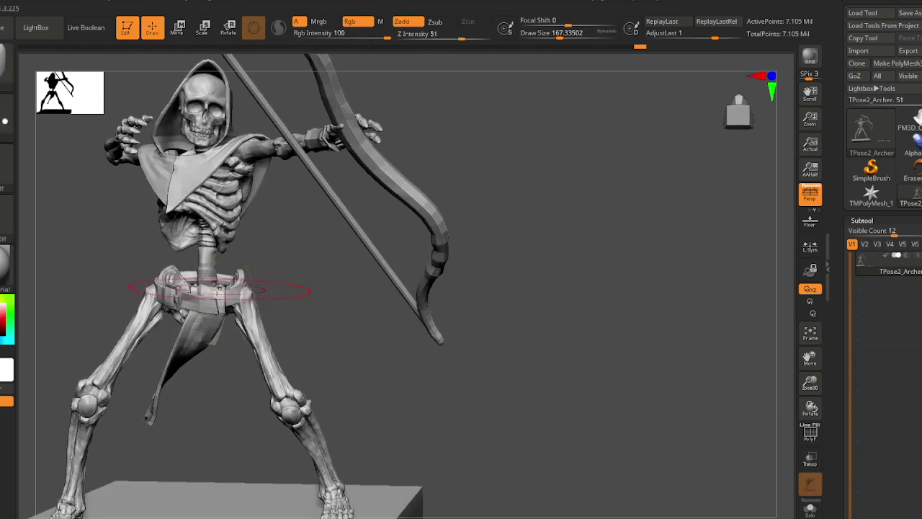
- Isolate the hooded cape and mask all of it except the pointed tip at its back
{"action": "mouse_move", "coordinate": [219, 291]}
{"action": "right_mouse_down"}
{"action": "mouse_move", "coordinate": [164, 297]}
{"action": "mouse_move", "coordinate": [189, 292]}
{"action": "right_mouse_up"}
{"action": "right_click_drag", "start_coordinate": [189, 292], "coordinate": [177, 320], "text": "alt"}
{"action": "right_click_drag", "start_coordinate": [222, 349], "coordinate": [182, 321]}
{"action": "left_click", "coordinate": [182, 322], "text": "ctrl+shift"}
{"action": "left_click_drag", "start_coordinate": [232, 319], "coordinate": [239, 325], "text": "ctrl"}
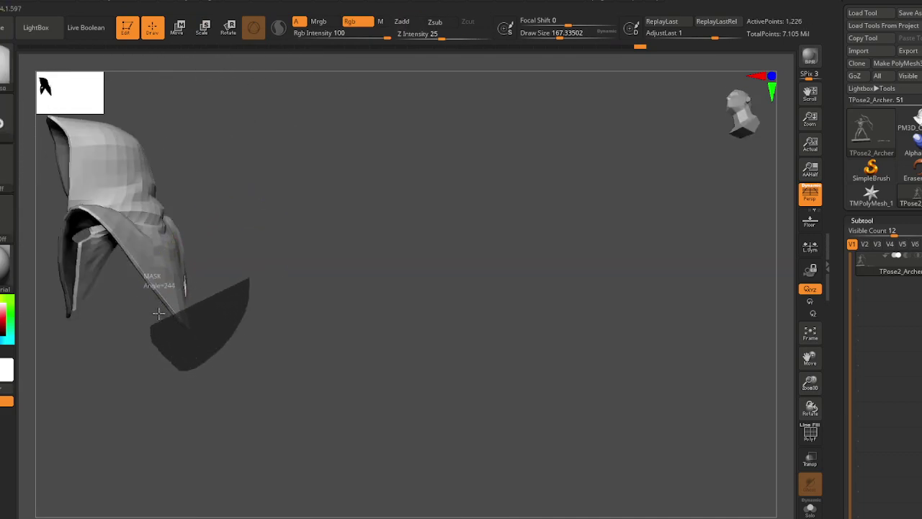
{"action": "left_click_drag", "start_coordinate": [159, 314], "coordinate": [167, 294], "text": "ctrl"}
{"action": "left_click", "coordinate": [322, 268], "text": "ctrl"}
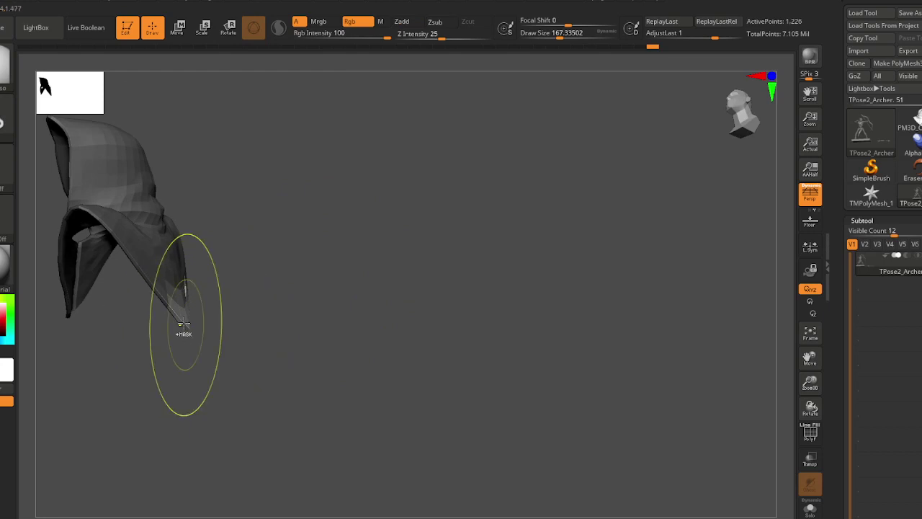
{"action": "left_click", "coordinate": [279, 329], "text": "ctrl"}
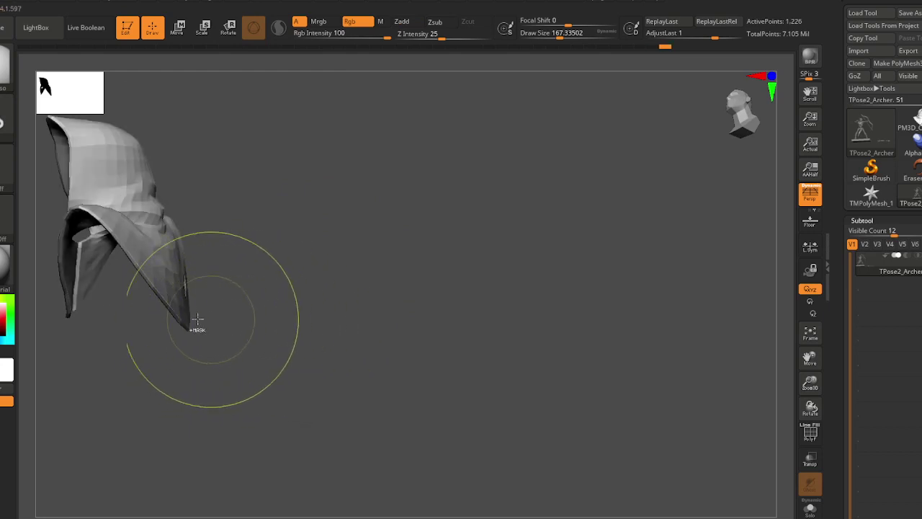
{"action": "left_click", "coordinate": [274, 324], "text": "ctrl"}
- Rotate the cape's back tip outward around a pivot placed on the lower back of the cloth
{"action": "left_click_drag", "start_coordinate": [250, 330], "coordinate": [228, 332]}
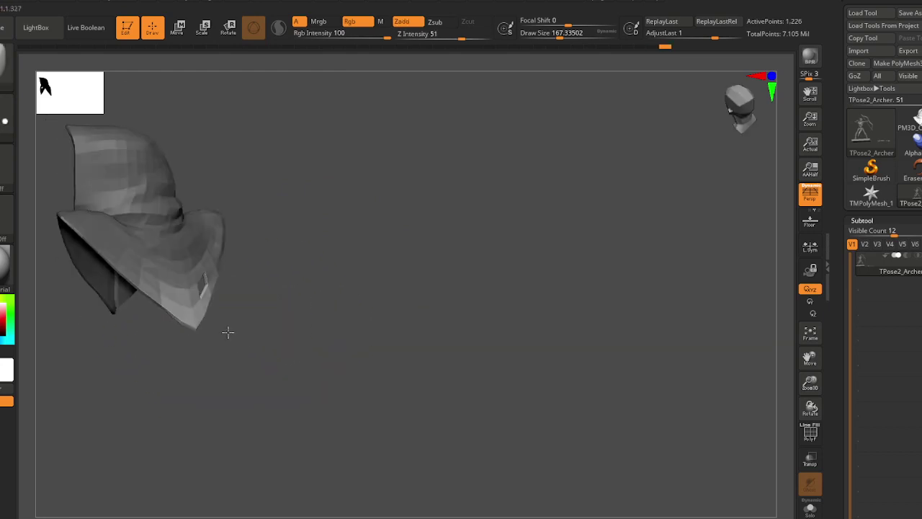
{"action": "key", "text": "e"}
{"action": "left_click", "coordinate": [186, 274], "text": "alt"}
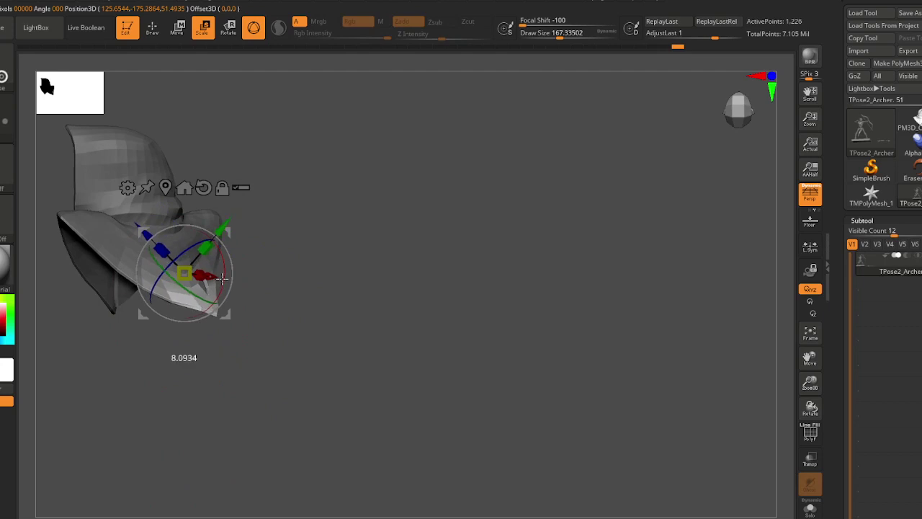
- Restrict the unmasked area to a smaller part of the cape's back tip and lift that part upward
{"action": "key", "text": "q"}
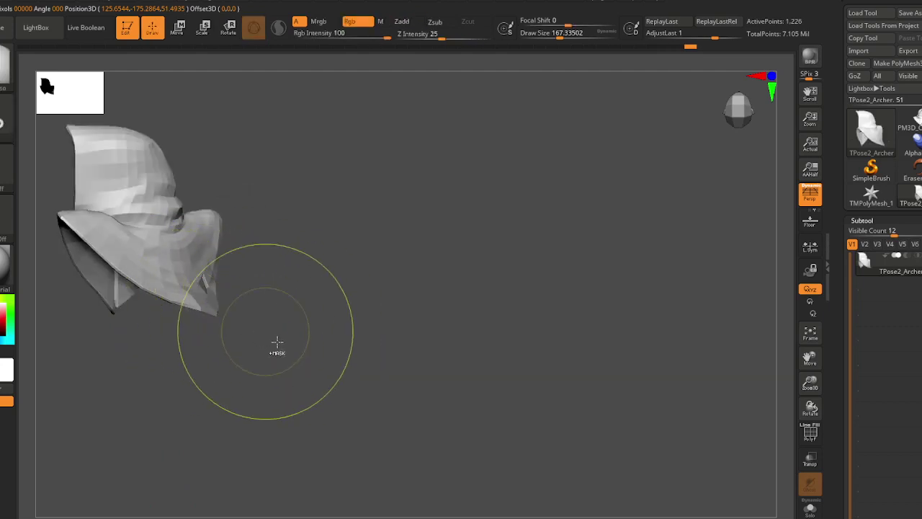
{"action": "key", "text": "e"}
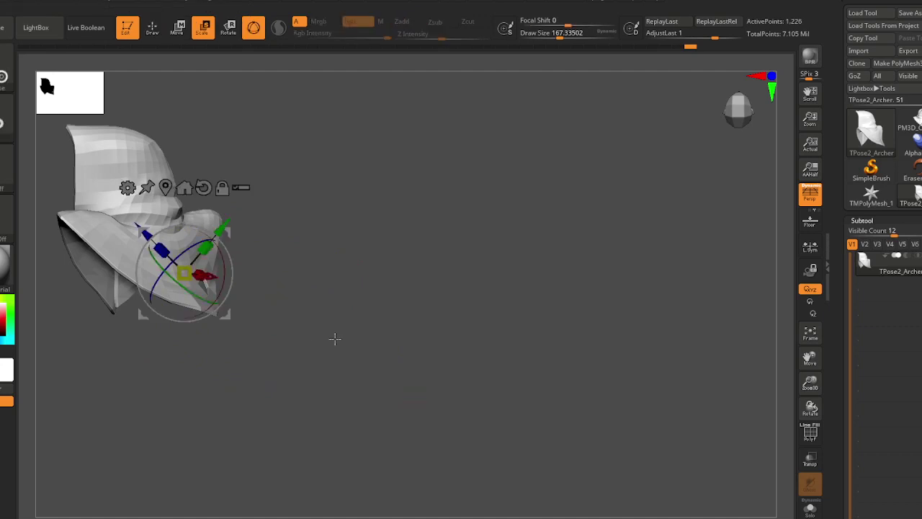
{"action": "left_click", "coordinate": [335, 338], "text": "ctrl"}
{"action": "right_click_drag", "start_coordinate": [307, 323], "coordinate": [248, 293], "text": "ctrl"}
{"action": "left_click_drag", "start_coordinate": [149, 234], "coordinate": [186, 284]}
{"action": "left_click_drag", "start_coordinate": [296, 392], "coordinate": [229, 320]}
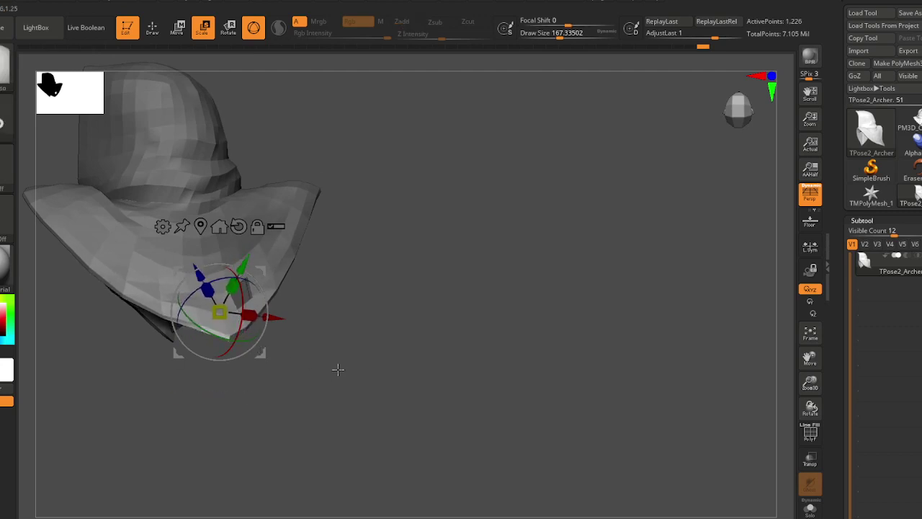
{"action": "key", "text": "q"}
{"action": "left_click_drag", "start_coordinate": [225, 328], "coordinate": [228, 329]}
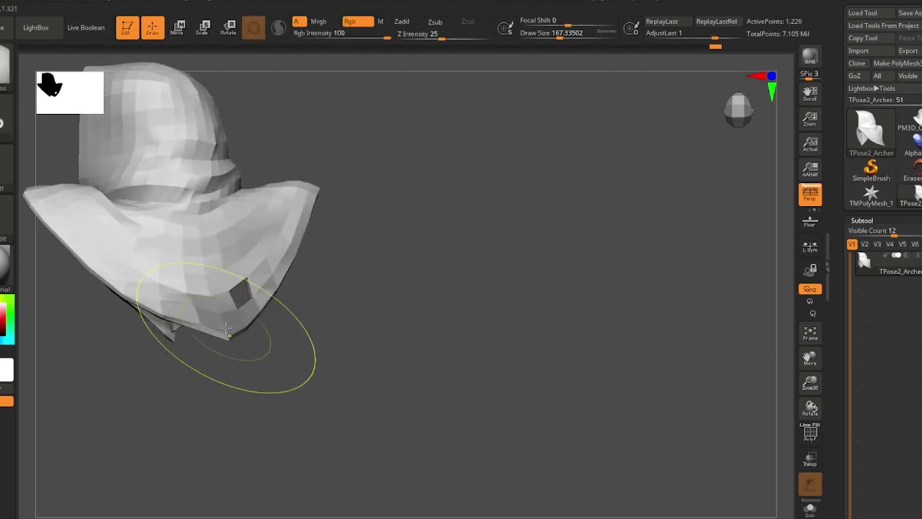
{"action": "key", "text": "e"}
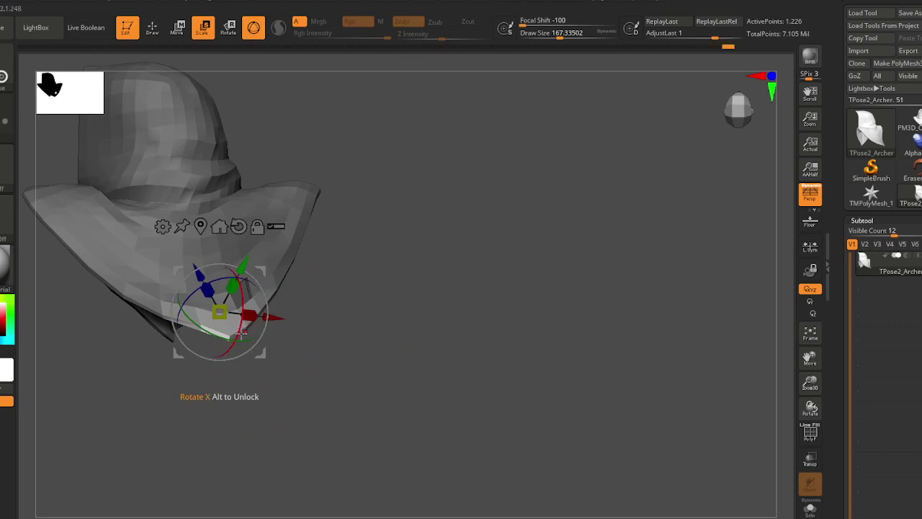
{"action": "left_click_drag", "start_coordinate": [263, 270], "coordinate": [265, 264]}
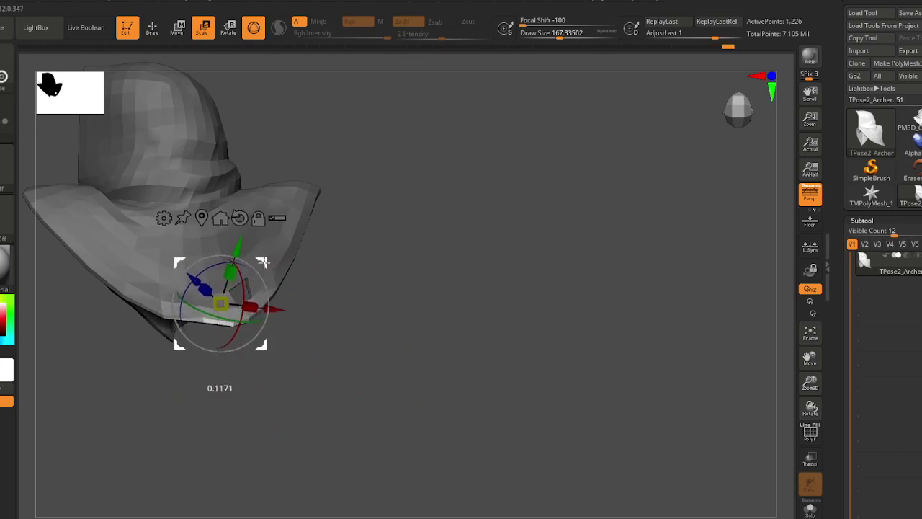
- Shape the edges of the cape's back tip at draw sizes of about 33 and 41, clear the mask and show the whole figure
{"action": "key", "text": "q"}
{"action": "mouse_move", "coordinate": [265, 263]}
{"action": "right_mouse_down"}
{"action": "mouse_move", "coordinate": [233, 299]}
{"action": "mouse_move", "coordinate": [242, 324]}
{"action": "right_mouse_up"}
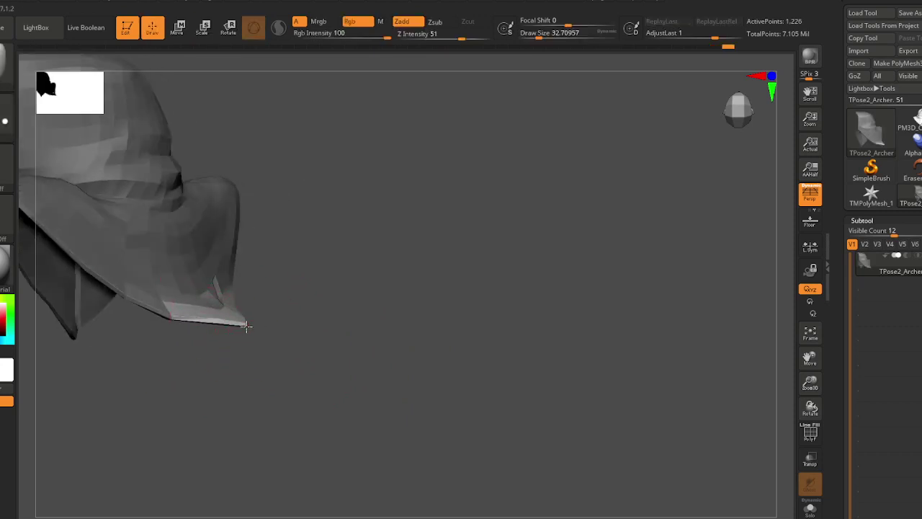
{"action": "left_click_drag", "start_coordinate": [245, 313], "coordinate": [159, 303]}
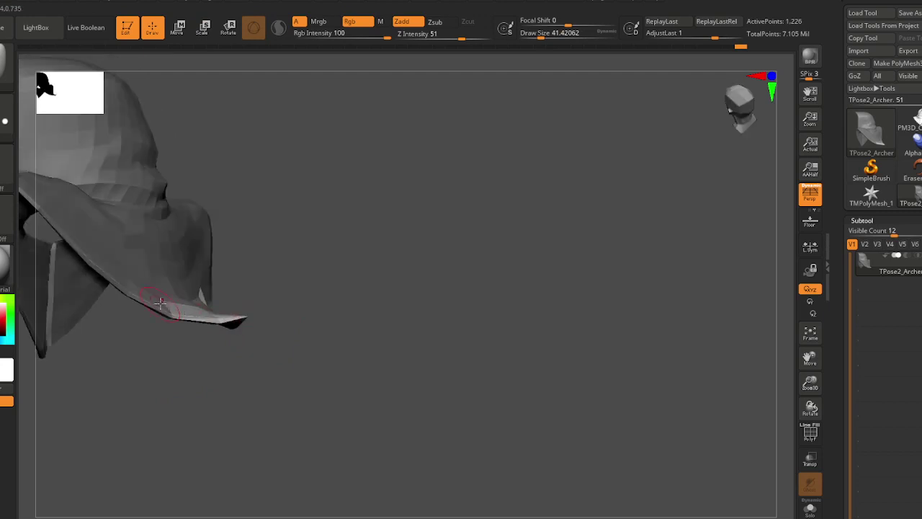
{"action": "left_click_drag", "start_coordinate": [379, 336], "coordinate": [376, 364], "text": "ctrl"}
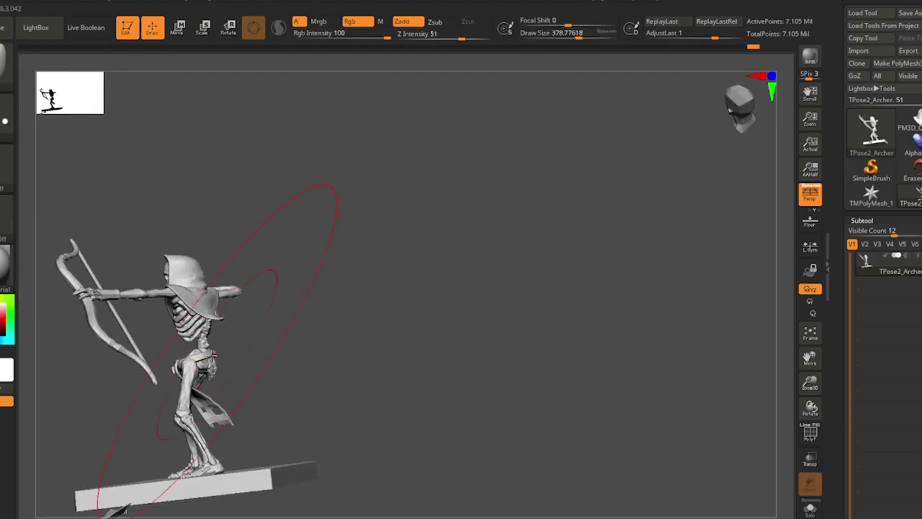
- Examine the whole figure from behind, the front and the side to check the cape, loincloth and stance
{"action": "left_click_drag", "start_coordinate": [206, 309], "coordinate": [248, 364]}
{"action": "right_click_drag", "start_coordinate": [249, 363], "coordinate": [165, 331]}
{"action": "mouse_move", "coordinate": [166, 331]}
{"action": "right_mouse_down"}
{"action": "mouse_move", "coordinate": [134, 319]}
{"action": "mouse_move", "coordinate": [158, 331]}
{"action": "mouse_move", "coordinate": [140, 332]}
{"action": "mouse_move", "coordinate": [163, 331]}
{"action": "right_mouse_up"}
{"action": "left_click_drag", "start_coordinate": [165, 329], "coordinate": [173, 332]}
{"action": "key", "text": "s"}
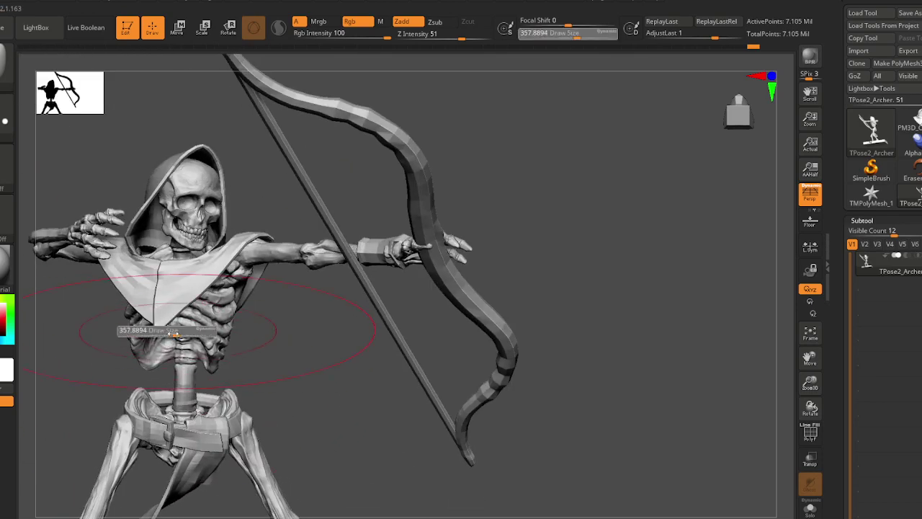
{"action": "right_click_drag", "start_coordinate": [163, 326], "coordinate": [173, 280]}
{"action": "left_click_drag", "start_coordinate": [173, 279], "coordinate": [181, 302]}
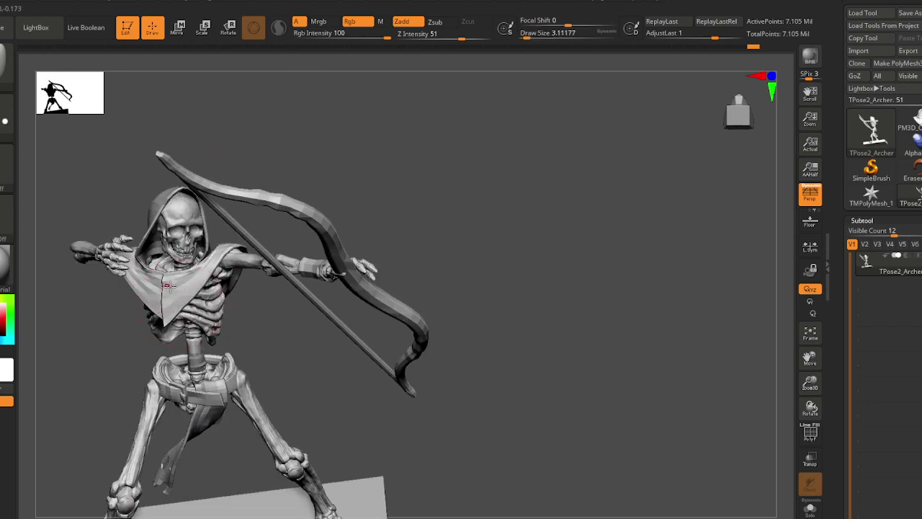
{"action": "mouse_move", "coordinate": [167, 289]}
{"action": "right_mouse_down"}
{"action": "mouse_move", "coordinate": [175, 319]}
{"action": "mouse_move", "coordinate": [171, 273]}
{"action": "right_mouse_up"}
{"action": "left_click_drag", "start_coordinate": [173, 272], "coordinate": [171, 292]}
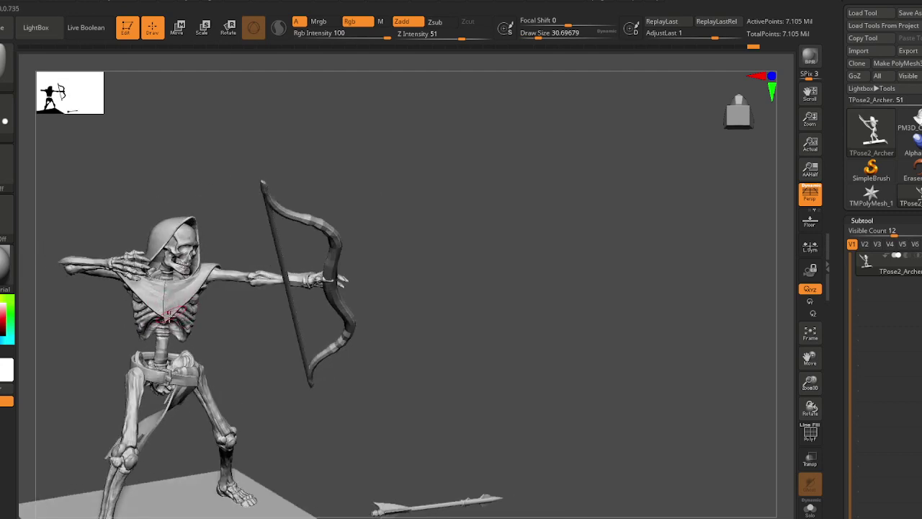
{"action": "left_click_drag", "start_coordinate": [167, 348], "coordinate": [190, 309]}
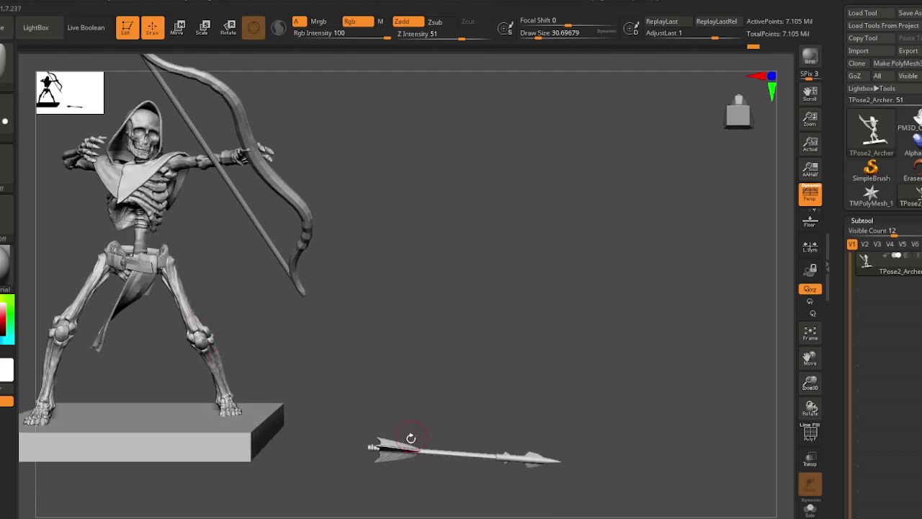
- Mask everything except the loose arrow beside the base slab and place the transform pivot on the arrow's head
{"action": "mouse_move", "coordinate": [639, 409]}
{"action": "left_mouse_down", "text": "ctrl"}
{"action": "mouse_move", "coordinate": [426, 414]}
{"action": "mouse_move", "coordinate": [361, 383]}
{"action": "left_mouse_up", "text": "ctrl"}
{"action": "left_click", "coordinate": [484, 419], "text": "ctrl"}
{"action": "key", "text": "w"}
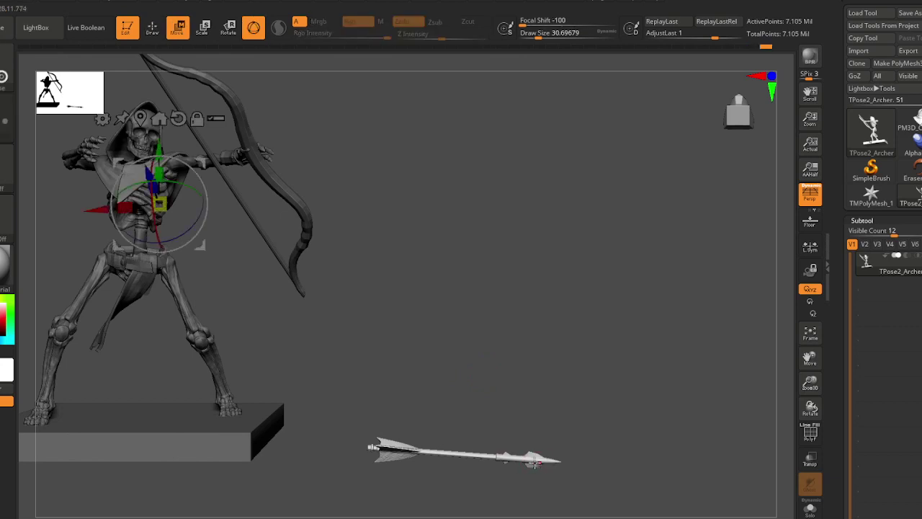
{"action": "left_click", "coordinate": [531, 460]}
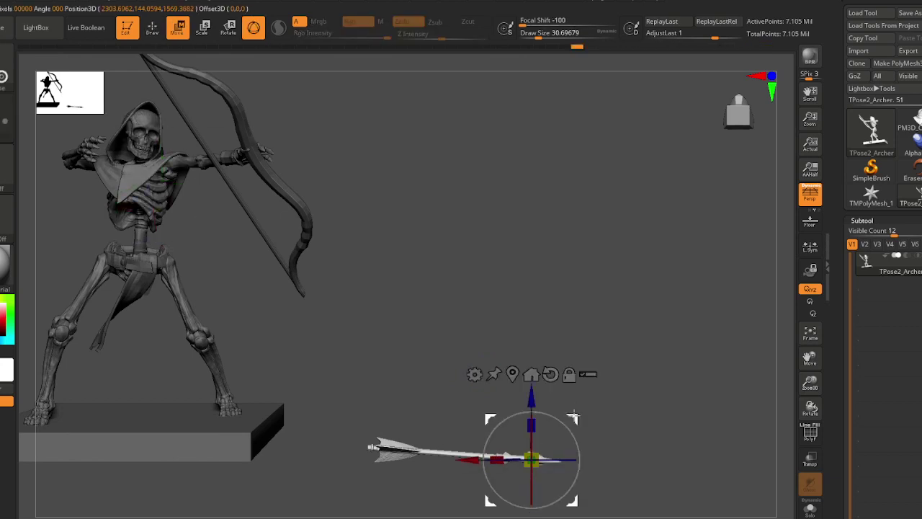
- Move the arrow up to the archer, shift the pivot to its nock end and place that end in the drawing hand
{"action": "left_click_drag", "start_coordinate": [574, 416], "coordinate": [307, 95]}
{"action": "left_click_drag", "start_coordinate": [360, 124], "coordinate": [339, 149]}
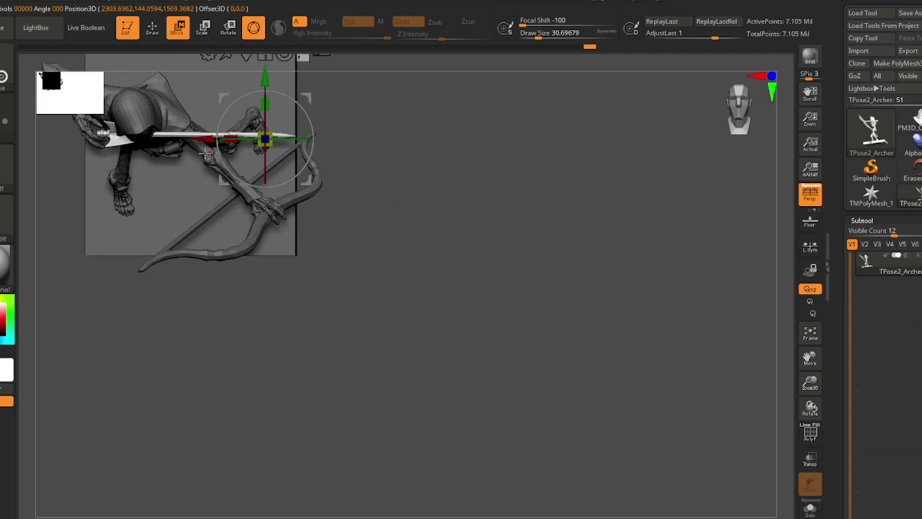
{"action": "left_click_drag", "start_coordinate": [206, 152], "coordinate": [42, 134]}
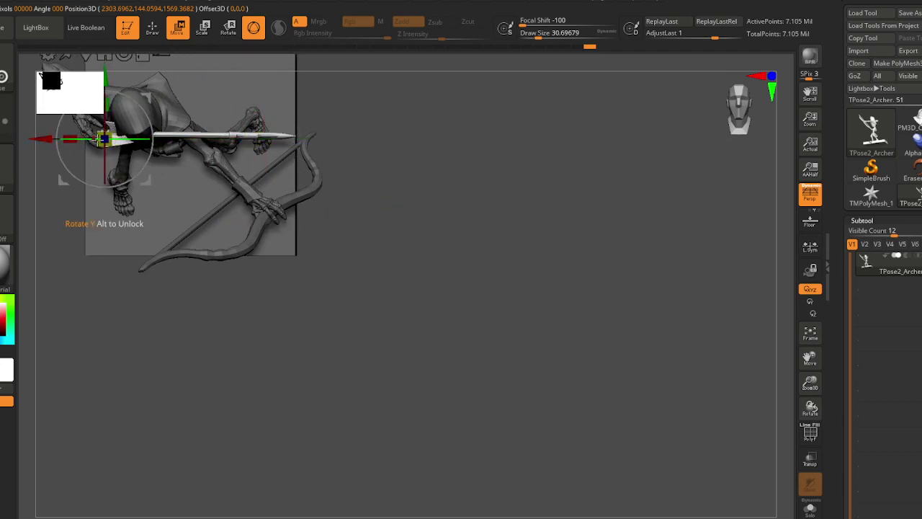
{"action": "left_click_drag", "start_coordinate": [153, 140], "coordinate": [141, 171]}
{"action": "mouse_move", "coordinate": [206, 327]}
{"action": "left_mouse_down"}
{"action": "mouse_move", "coordinate": [189, 282]}
{"action": "mouse_move", "coordinate": [212, 216]}
{"action": "mouse_move", "coordinate": [255, 373]}
{"action": "mouse_move", "coordinate": [192, 321]}
{"action": "left_mouse_up"}
{"action": "left_click_drag", "start_coordinate": [183, 145], "coordinate": [170, 183]}
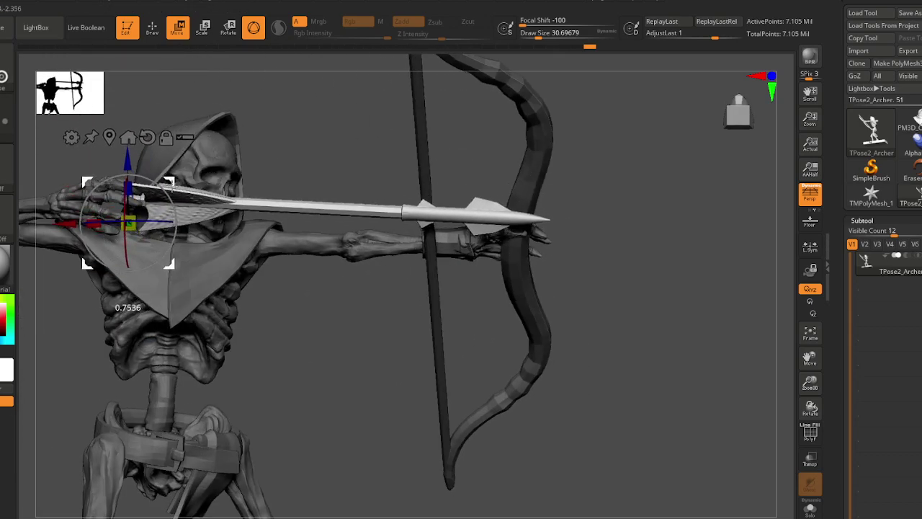
- Fine-tune the arrow's position and rotation so it runs from the drawing hand to the hand gripping the bow
{"action": "left_click_drag", "start_coordinate": [203, 265], "coordinate": [199, 337]}
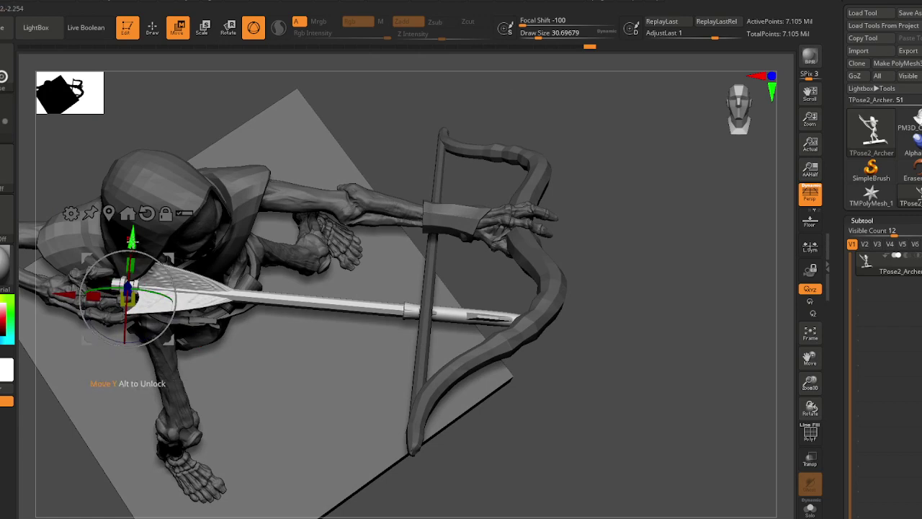
{"action": "left_click_drag", "start_coordinate": [132, 240], "coordinate": [130, 263]}
{"action": "right_click_drag", "start_coordinate": [452, 389], "coordinate": [325, 515]}
{"action": "right_click_drag", "start_coordinate": [340, 341], "coordinate": [335, 417], "text": "ctrl"}
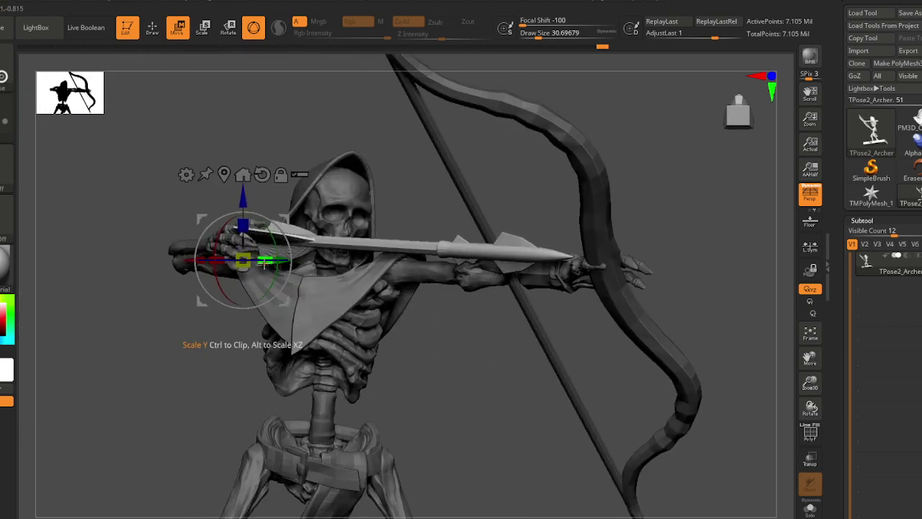
{"action": "left_click_drag", "start_coordinate": [265, 259], "coordinate": [278, 257]}
{"action": "left_click_drag", "start_coordinate": [280, 323], "coordinate": [259, 276]}
{"action": "right_click_drag", "start_coordinate": [461, 389], "coordinate": [373, 374]}
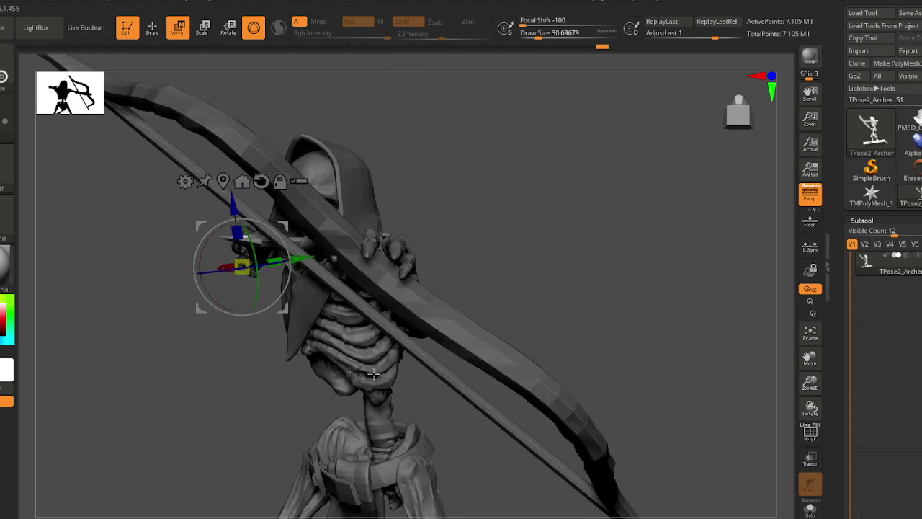
{"action": "left_click_drag", "start_coordinate": [373, 372], "coordinate": [371, 336]}
{"action": "left_click_drag", "start_coordinate": [395, 304], "coordinate": [400, 303]}
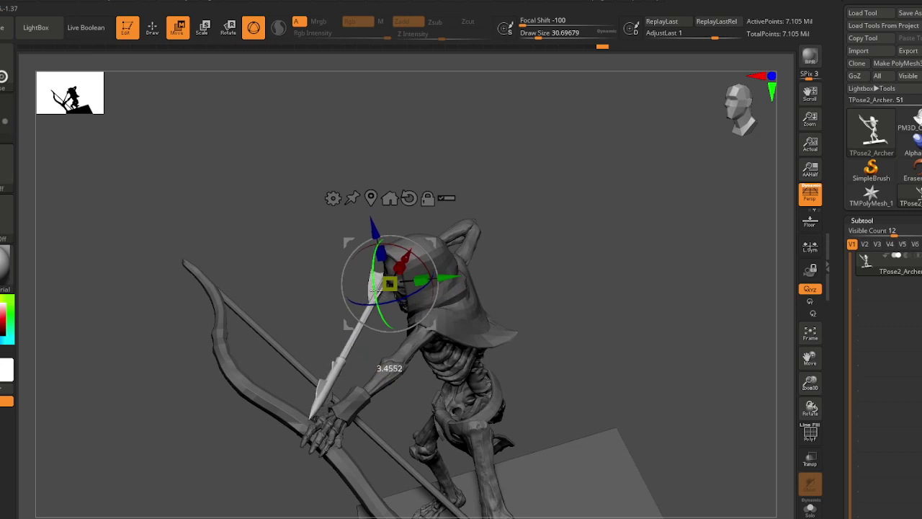
- Mask the fletched half of the arrow and pull its unmasked front half forward past the bow to lengthen the shaft
{"action": "key", "text": "q"}
{"action": "mouse_move", "coordinate": [371, 286]}
{"action": "right_mouse_down"}
{"action": "mouse_move", "coordinate": [360, 281]}
{"action": "mouse_move", "coordinate": [366, 323]}
{"action": "mouse_move", "coordinate": [298, 335]}
{"action": "right_mouse_up"}
{"action": "left_click_drag", "start_coordinate": [298, 334], "coordinate": [252, 418]}
{"action": "right_click_drag", "start_coordinate": [252, 418], "coordinate": [266, 374]}
{"action": "left_click_drag", "start_coordinate": [265, 373], "coordinate": [314, 329]}
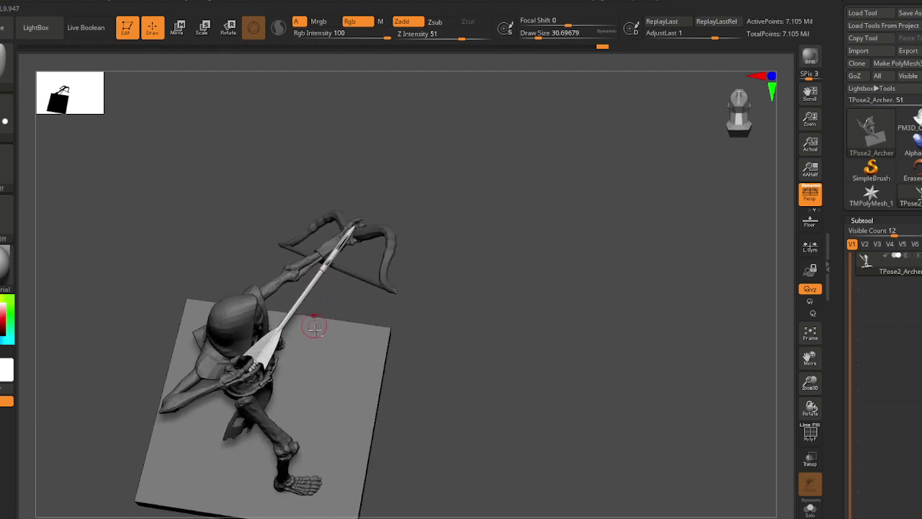
{"action": "mouse_move", "coordinate": [431, 330]}
{"action": "left_mouse_down", "text": "ctrl"}
{"action": "mouse_move", "coordinate": [283, 486]}
{"action": "mouse_move", "coordinate": [139, 251]}
{"action": "left_mouse_up", "text": "ctrl"}
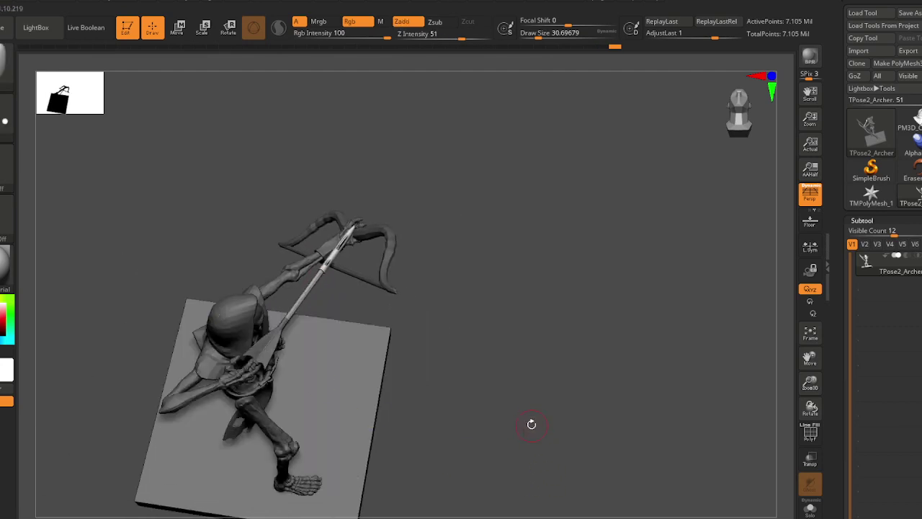
{"action": "key", "text": "w"}
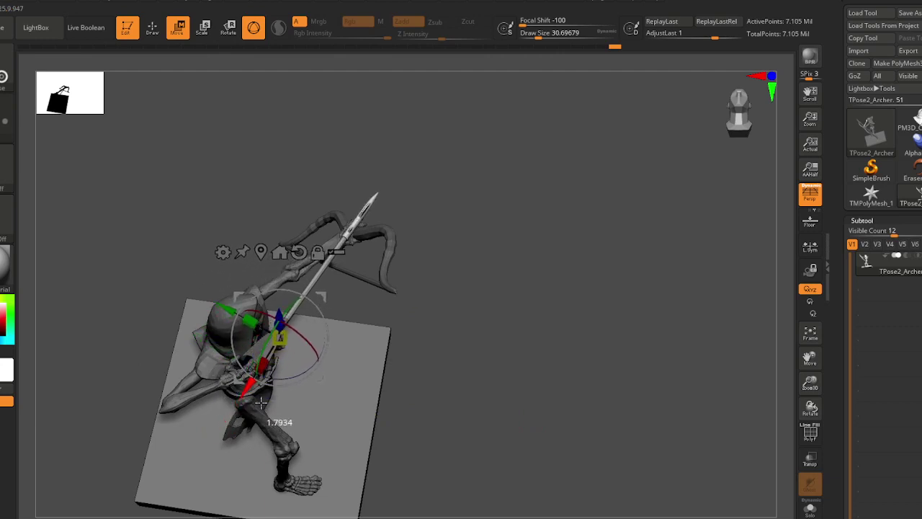
{"action": "key", "text": "q"}
- Mask everything except the drawing arm and its hand, using part visibility to pick out both pieces
{"action": "mouse_move", "coordinate": [395, 426]}
{"action": "left_mouse_down"}
{"action": "mouse_move", "coordinate": [341, 336]}
{"action": "mouse_move", "coordinate": [229, 395]}
{"action": "mouse_move", "coordinate": [211, 377]}
{"action": "mouse_move", "coordinate": [150, 406]}
{"action": "mouse_move", "coordinate": [274, 405]}
{"action": "mouse_move", "coordinate": [278, 435]}
{"action": "left_mouse_up"}
{"action": "right_click_drag", "start_coordinate": [317, 297], "coordinate": [341, 375], "text": "ctrl"}
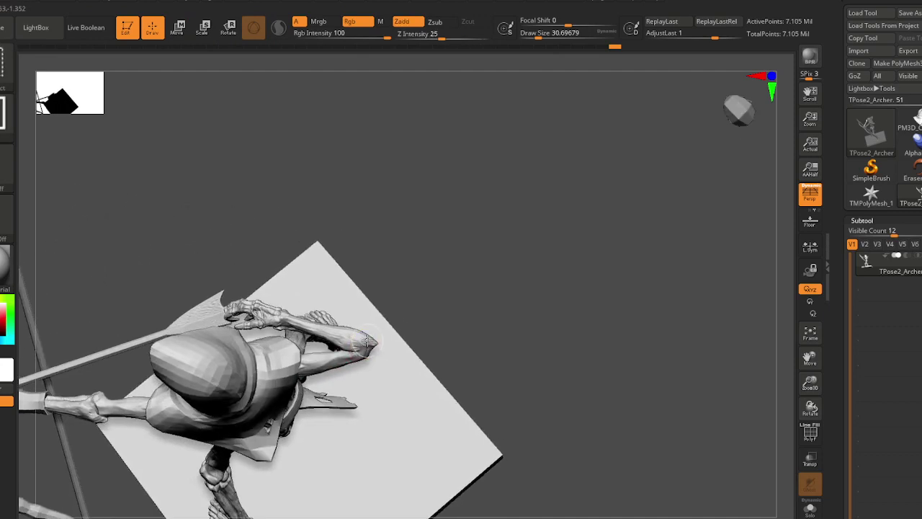
{"action": "left_click", "coordinate": [367, 341], "text": "ctrl+shift"}
{"action": "left_click_drag", "start_coordinate": [367, 340], "coordinate": [310, 407], "text": "ctrl"}
{"action": "right_click_drag", "start_coordinate": [322, 331], "coordinate": [271, 314]}
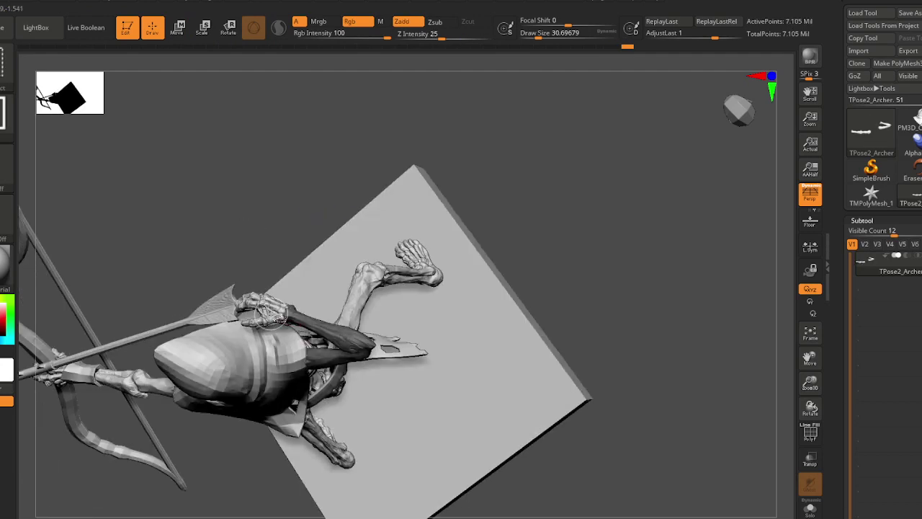
{"action": "left_click", "coordinate": [267, 310], "text": "ctrl+shift"}
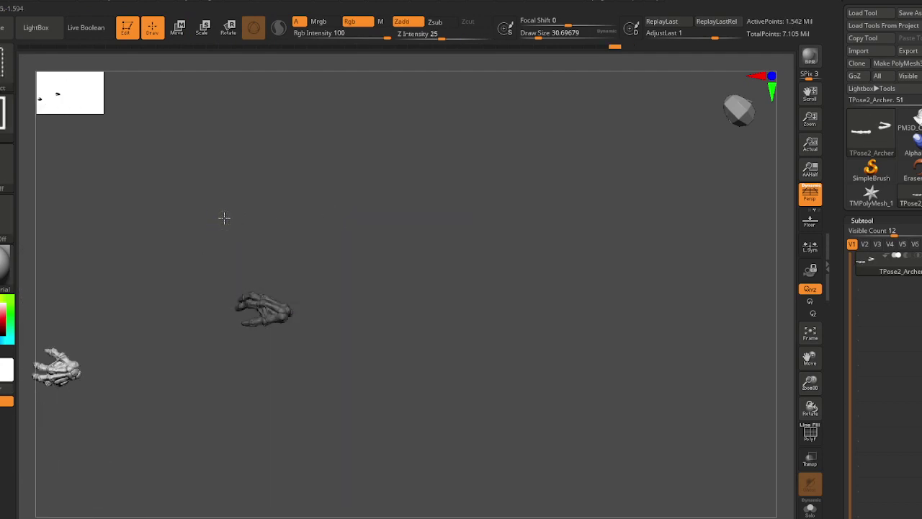
{"action": "left_click", "coordinate": [224, 217], "text": "ctrl+shift"}
{"action": "left_click", "coordinate": [570, 279], "text": "ctrl"}
- Place the transform pivot on the drawing hand and swing the arm around it to bring the elbow in line with the arrow
{"action": "right_click_drag", "start_coordinate": [292, 362], "coordinate": [315, 366]}
{"action": "key", "text": "e"}
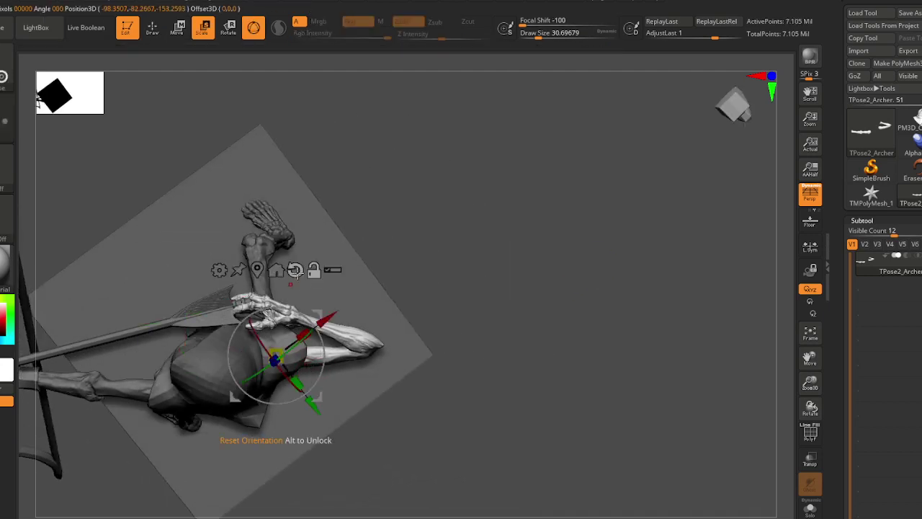
{"action": "left_click", "coordinate": [245, 299], "text": "alt"}
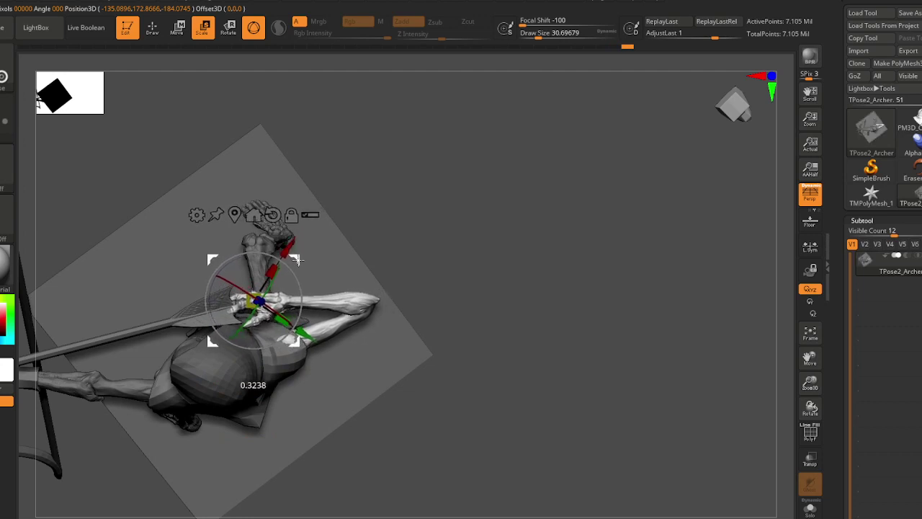
{"action": "key", "text": "q"}
- Clear the mask, set the draw size to about 94 and examine the archer's aim and stance from the front
{"action": "mouse_move", "coordinate": [316, 297]}
{"action": "right_mouse_down"}
{"action": "mouse_move", "coordinate": [288, 330]}
{"action": "mouse_move", "coordinate": [210, 357]}
{"action": "mouse_move", "coordinate": [250, 437]}
{"action": "mouse_move", "coordinate": [239, 344]}
{"action": "mouse_move", "coordinate": [206, 237]}
{"action": "right_mouse_up"}
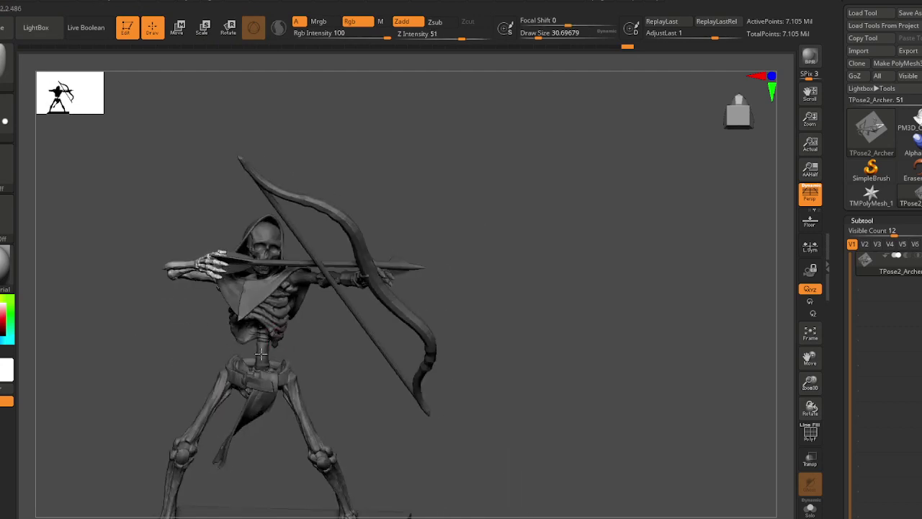
{"action": "right_click_drag", "start_coordinate": [216, 345], "coordinate": [255, 357]}
{"action": "left_click_drag", "start_coordinate": [254, 356], "coordinate": [310, 393]}
{"action": "mouse_move", "coordinate": [311, 393]}
{"action": "right_mouse_down"}
{"action": "mouse_move", "coordinate": [329, 418]}
{"action": "mouse_move", "coordinate": [339, 411]}
{"action": "mouse_move", "coordinate": [335, 402]}
{"action": "mouse_move", "coordinate": [320, 408]}
{"action": "right_mouse_up"}
{"action": "key", "text": "s"}
{"action": "left_click_drag", "start_coordinate": [320, 407], "coordinate": [359, 403]}
{"action": "mouse_move", "coordinate": [333, 399]}
{"action": "right_mouse_down", "text": "alt"}
{"action": "mouse_move", "coordinate": [326, 365]}
{"action": "mouse_move", "coordinate": [294, 387]}
{"action": "mouse_move", "coordinate": [328, 390]}
{"action": "right_mouse_up", "text": "alt"}
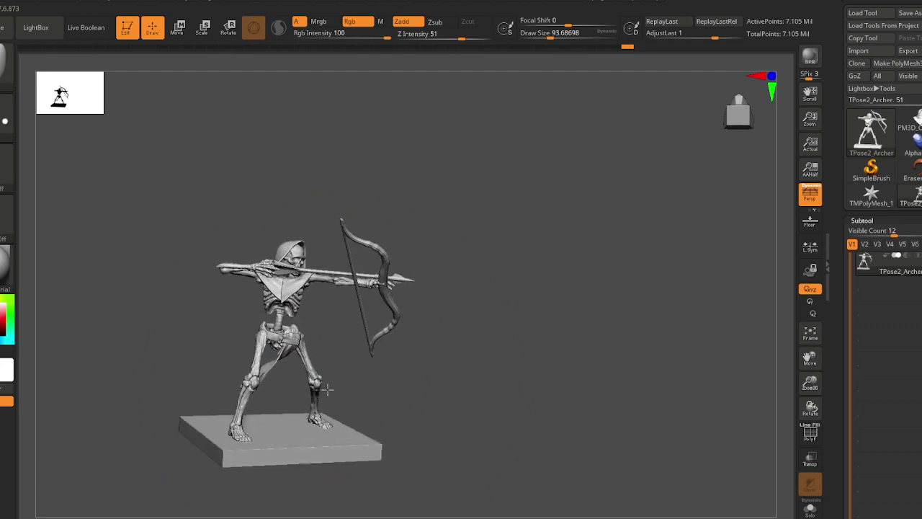
{"action": "mouse_move", "coordinate": [277, 315]}
{"action": "left_mouse_down"}
{"action": "mouse_move", "coordinate": [309, 381]}
{"action": "mouse_move", "coordinate": [235, 340]}
{"action": "mouse_move", "coordinate": [297, 346]}
{"action": "mouse_move", "coordinate": [307, 383]}
{"action": "mouse_move", "coordinate": [335, 418]}
{"action": "mouse_move", "coordinate": [352, 351]}
{"action": "left_mouse_up"}
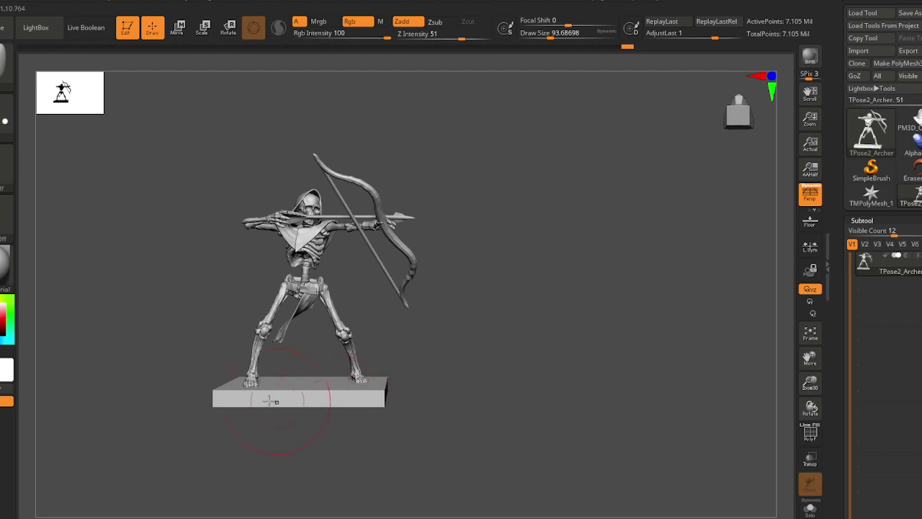
{"action": "left_click_drag", "start_coordinate": [326, 405], "coordinate": [314, 414]}
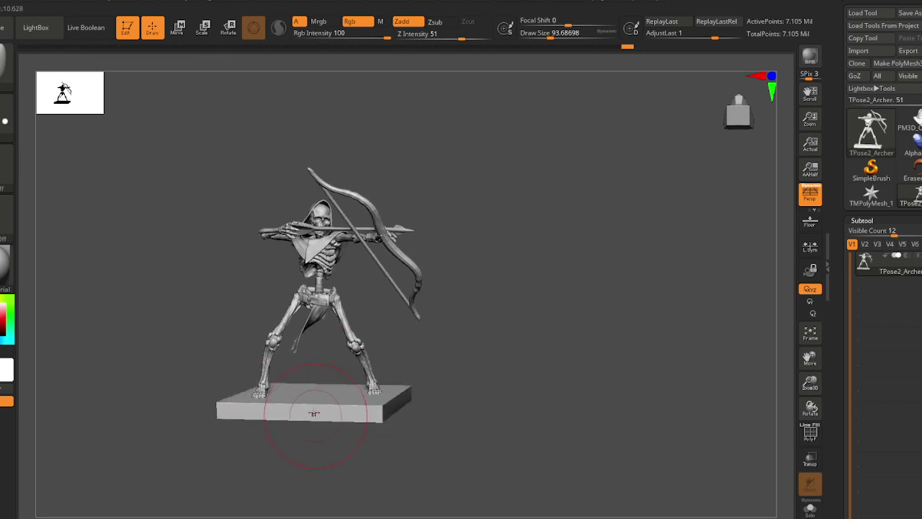
- Mask the archer and arrow while the base slab and bow are hidden, and bring all parts back into view
{"action": "left_click", "coordinate": [315, 409], "text": "ctrl+shift"}
{"action": "left_click", "coordinate": [317, 408], "text": "ctrl+shift"}
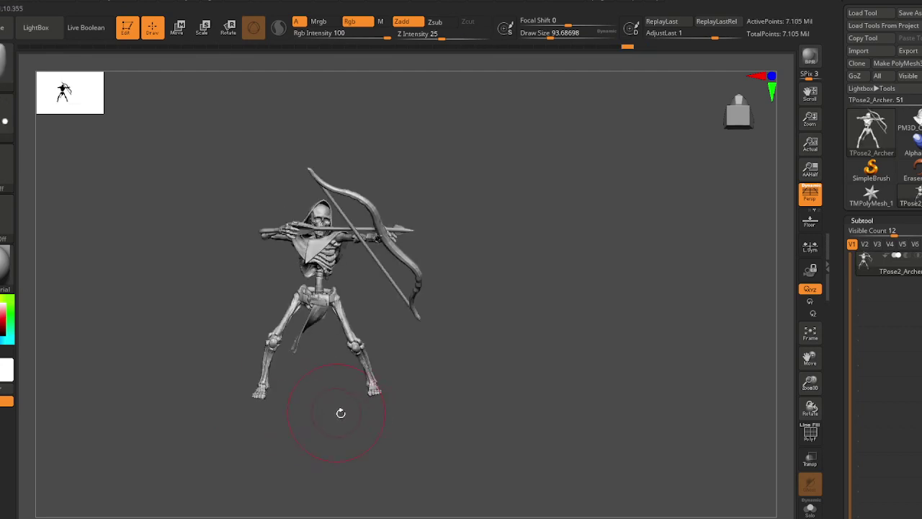
{"action": "mouse_move", "coordinate": [337, 405]}
{"action": "left_mouse_down"}
{"action": "mouse_move", "coordinate": [321, 433]}
{"action": "mouse_move", "coordinate": [360, 401]}
{"action": "mouse_move", "coordinate": [281, 391]}
{"action": "mouse_move", "coordinate": [306, 378]}
{"action": "mouse_move", "coordinate": [294, 354]}
{"action": "mouse_move", "coordinate": [276, 362]}
{"action": "mouse_move", "coordinate": [277, 396]}
{"action": "left_mouse_up"}
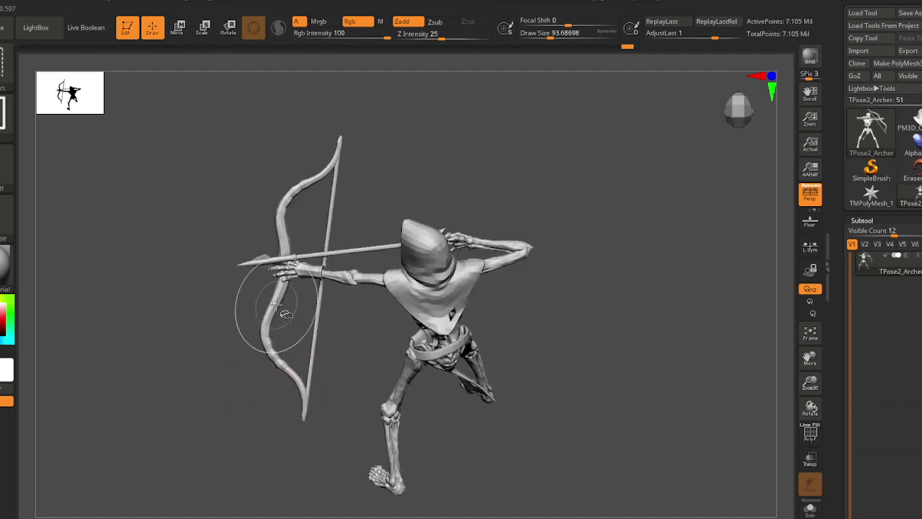
{"action": "left_click", "coordinate": [276, 306], "text": "ctrl+alt+shift"}
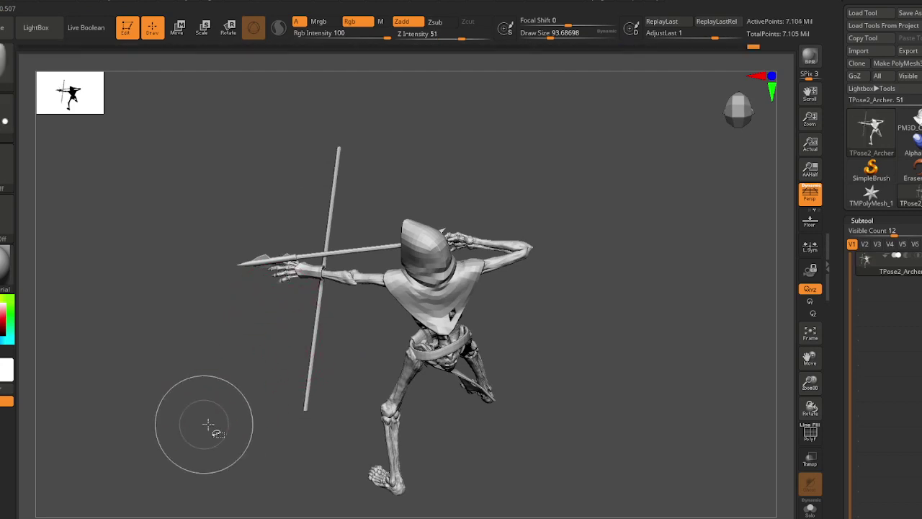
{"action": "left_click", "coordinate": [238, 420], "text": "ctrl"}
{"action": "left_click", "coordinate": [237, 420], "text": "ctrl+shift"}
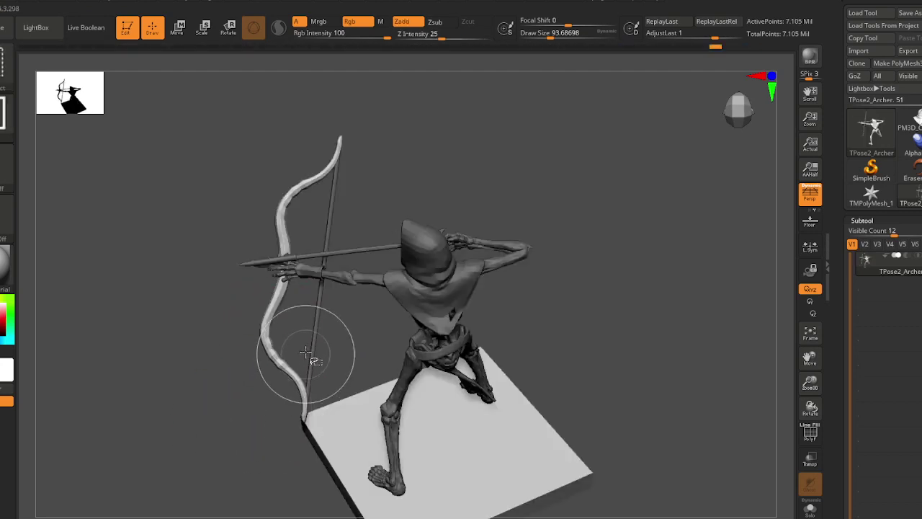
- Isolate the bow and its string, unmask both, and show the rest of the model again
{"action": "left_click_drag", "start_coordinate": [295, 403], "coordinate": [309, 430]}
{"action": "left_click", "coordinate": [308, 400], "text": "ctrl+shift"}
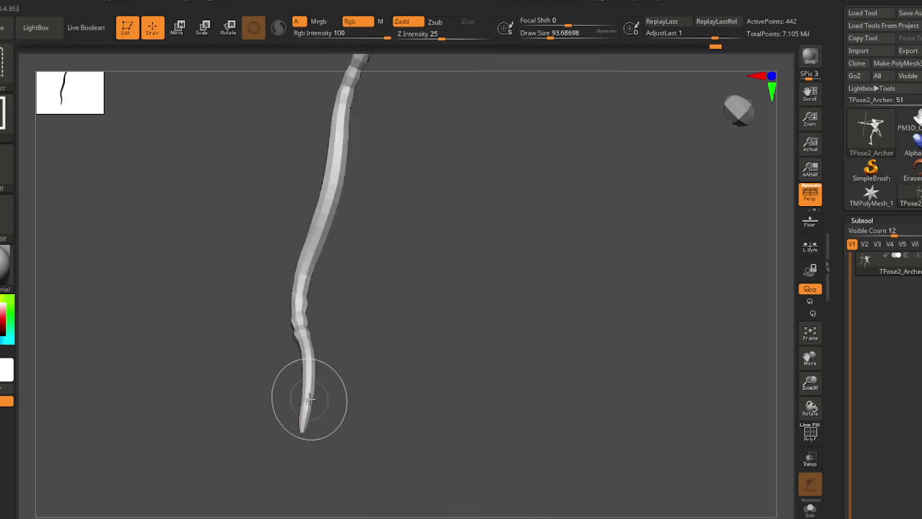
{"action": "left_click", "coordinate": [311, 408], "text": "ctrl+shift"}
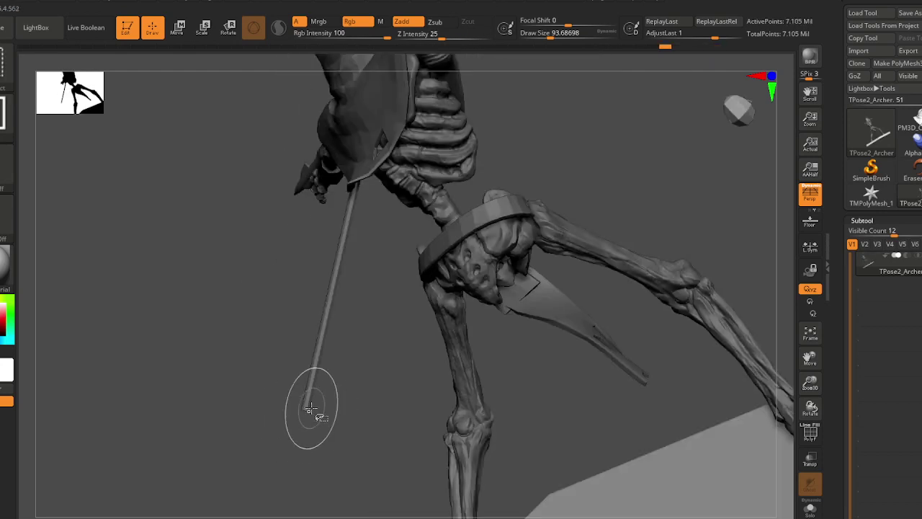
{"action": "left_click_drag", "start_coordinate": [307, 457], "coordinate": [306, 448], "text": "ctrl+shift"}
{"action": "right_click_drag", "start_coordinate": [307, 448], "coordinate": [242, 392], "text": "ctrl"}
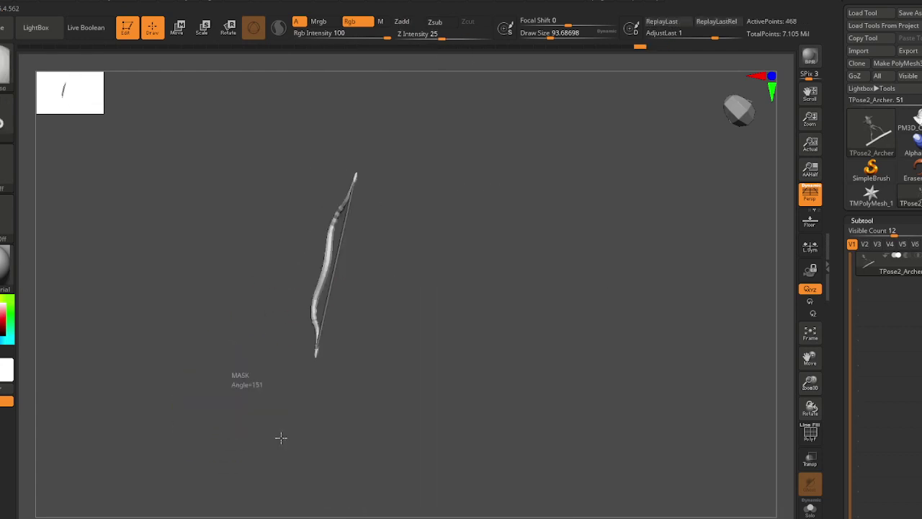
{"action": "mouse_move", "coordinate": [280, 436]}
{"action": "left_mouse_down", "text": "ctrl+shift"}
{"action": "mouse_move", "coordinate": [426, 103]}
{"action": "mouse_move", "coordinate": [198, 349]}
{"action": "mouse_move", "coordinate": [264, 336]}
{"action": "mouse_move", "coordinate": [229, 347]}
{"action": "left_mouse_up", "text": "ctrl+shift"}
{"action": "left_click", "coordinate": [185, 344], "text": "ctrl+shift"}
{"action": "right_click_drag", "start_coordinate": [230, 346], "coordinate": [245, 360], "text": "ctrl"}
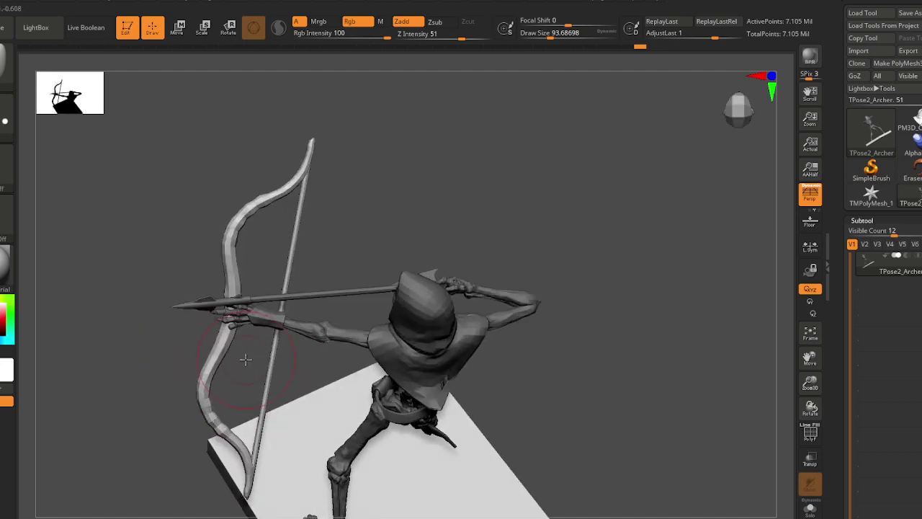
- Place the transform pivot on the bow's grip with its orientation reset, and undo a trial rotation of the bow
{"action": "key", "text": "e"}
{"action": "left_click", "coordinate": [234, 286], "text": "alt"}
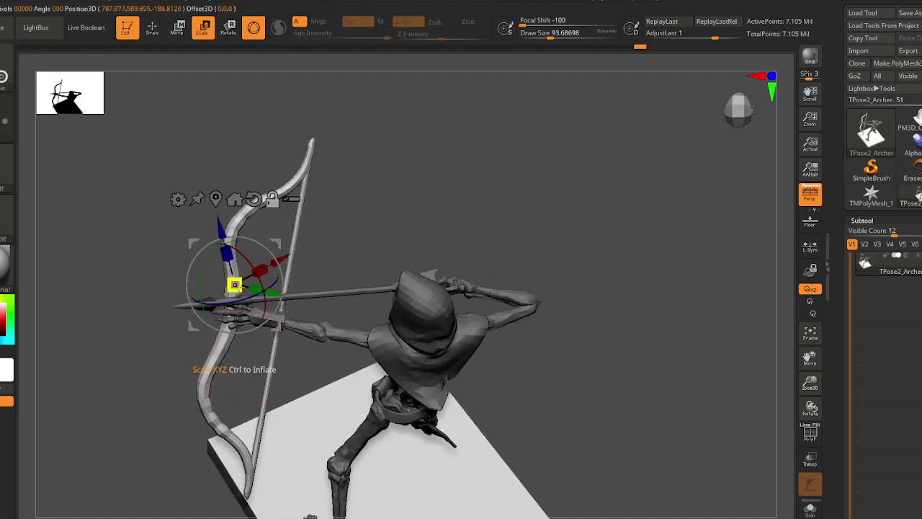
{"action": "left_click", "coordinate": [252, 199]}
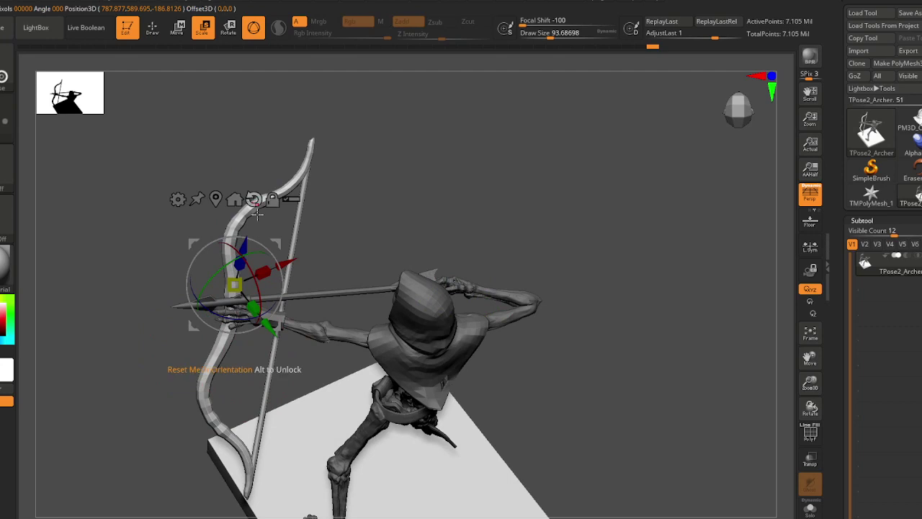
{"action": "left_click_drag", "start_coordinate": [276, 250], "coordinate": [274, 267], "text": "alt"}
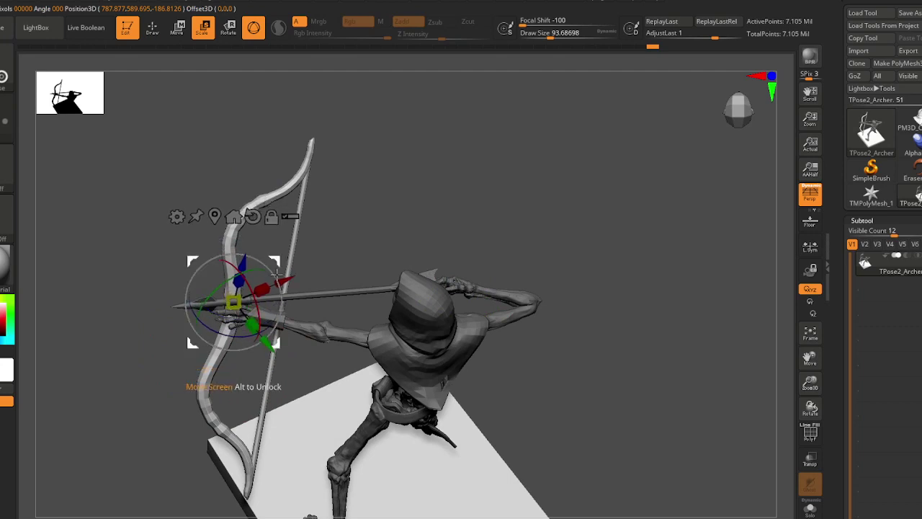
{"action": "left_click_drag", "start_coordinate": [242, 350], "coordinate": [244, 349]}
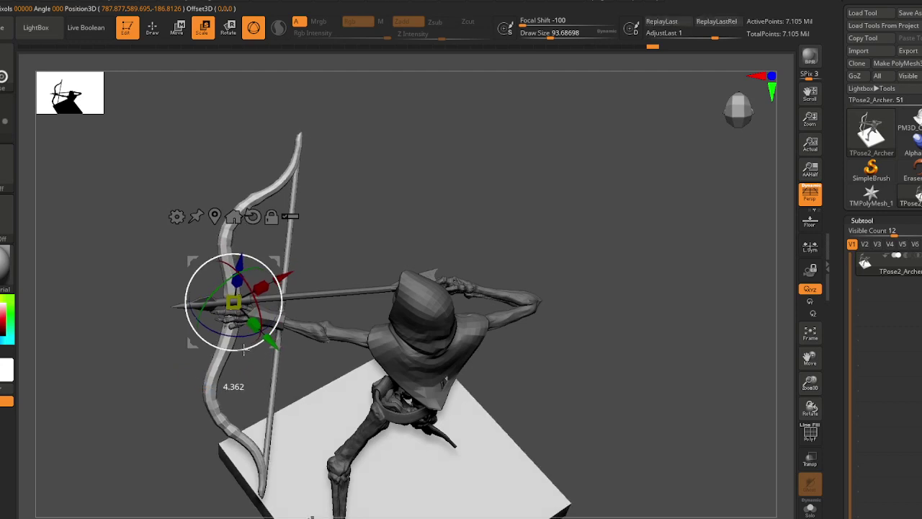
{"action": "key", "text": "ctrl+z"}
- Mask the base slab so only the bow and its string remain unmasked
{"action": "key", "text": "q"}
{"action": "right_click_drag", "start_coordinate": [515, 488], "coordinate": [512, 451], "text": "alt"}
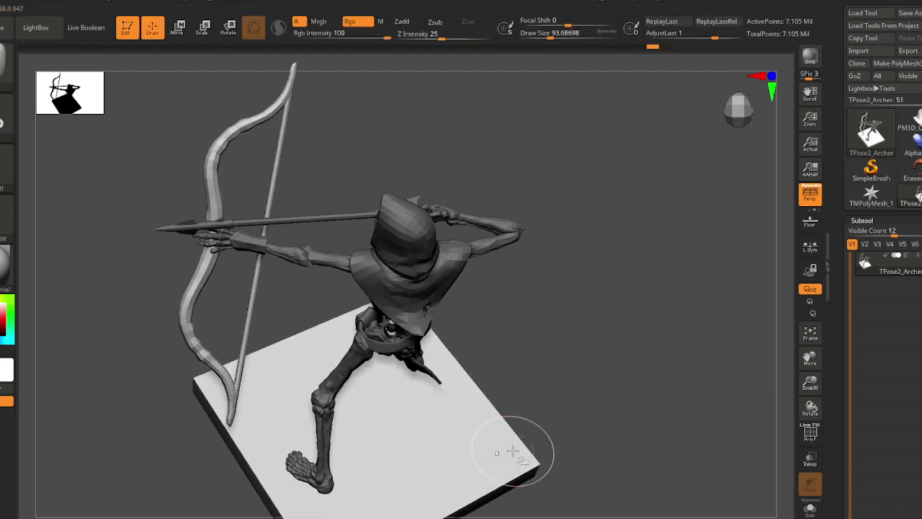
{"action": "left_click", "coordinate": [510, 450], "text": "ctrl+shift"}
{"action": "left_click", "coordinate": [538, 388], "text": "ctrl+shift"}
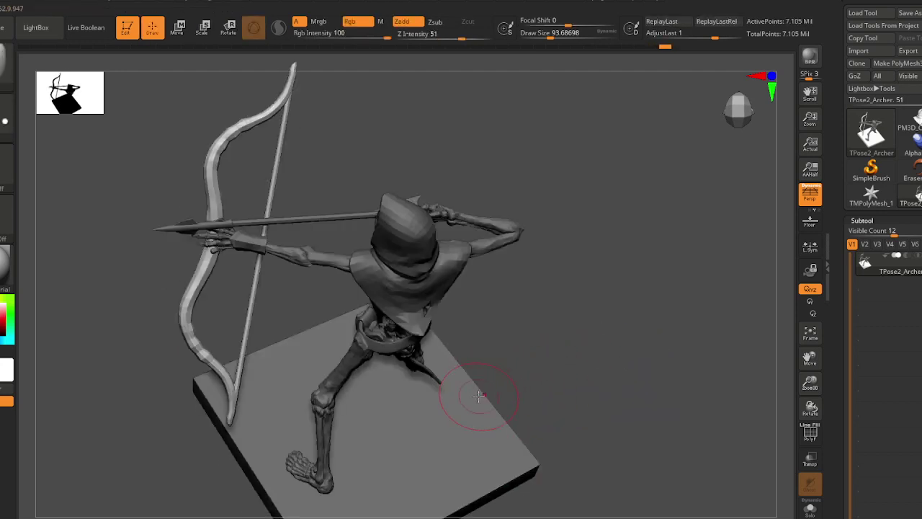
- Rotate the bow and its string about 14 degrees around the grip and check the figure from the front
{"action": "key", "text": "e"}
{"action": "right_click_drag", "start_coordinate": [311, 287], "coordinate": [303, 340], "text": "alt"}
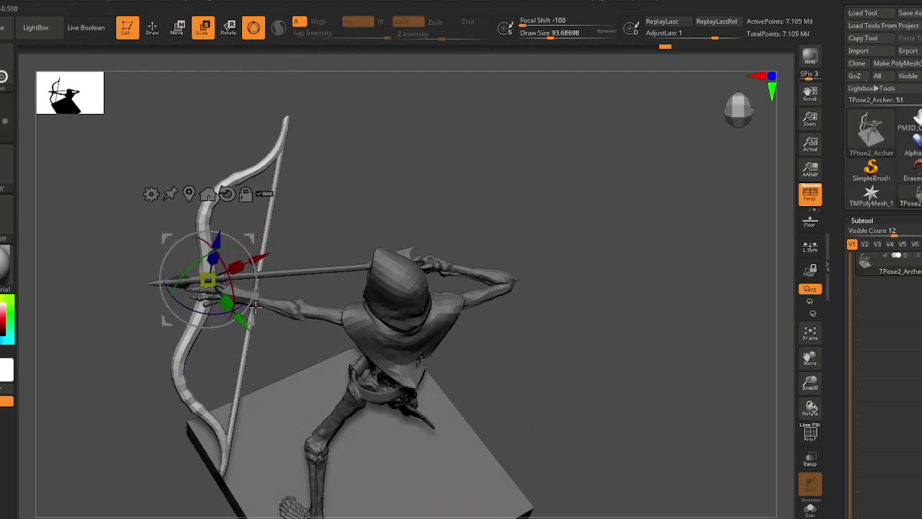
{"action": "left_click_drag", "start_coordinate": [253, 305], "coordinate": [259, 296]}
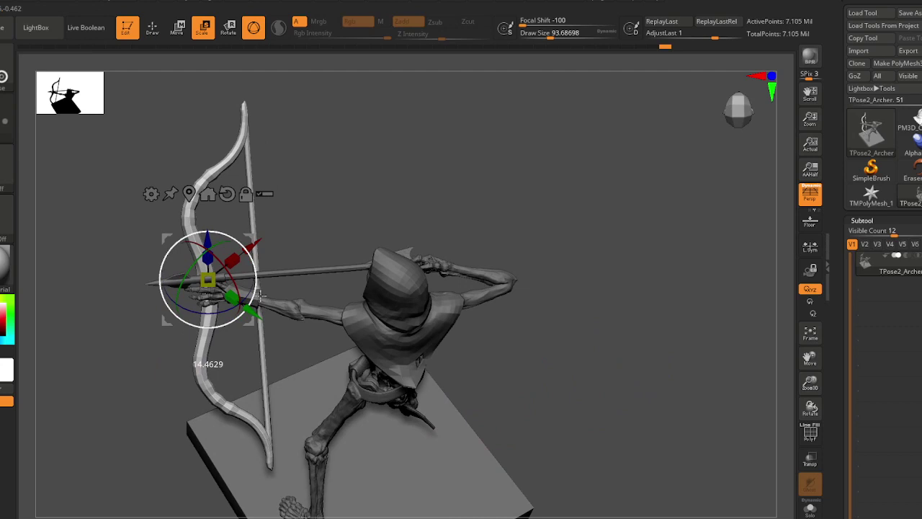
{"action": "key", "text": "q"}
{"action": "mouse_move", "coordinate": [268, 335]}
{"action": "right_mouse_down"}
{"action": "mouse_move", "coordinate": [248, 301]}
{"action": "mouse_move", "coordinate": [325, 350]}
{"action": "mouse_move", "coordinate": [320, 296]}
{"action": "mouse_move", "coordinate": [356, 412]}
{"action": "mouse_move", "coordinate": [385, 344]}
{"action": "mouse_move", "coordinate": [424, 449]}
{"action": "mouse_move", "coordinate": [422, 385]}
{"action": "mouse_move", "coordinate": [420, 449]}
{"action": "mouse_move", "coordinate": [411, 401]}
{"action": "mouse_move", "coordinate": [301, 411]}
{"action": "mouse_move", "coordinate": [312, 358]}
{"action": "right_mouse_up"}
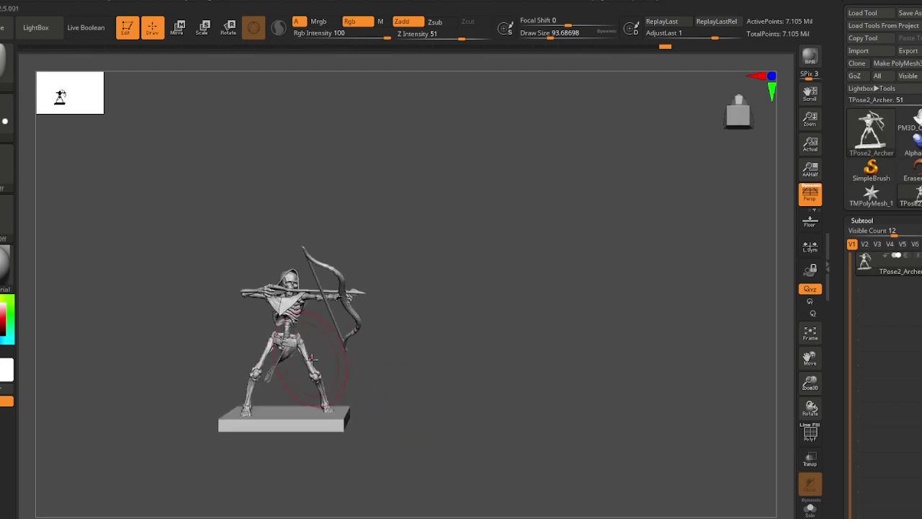
- Choose the Spiral brush with a Z Intensity of 7 and a draw size of about 386 for twisting the figure
{"action": "key", "text": "b"}
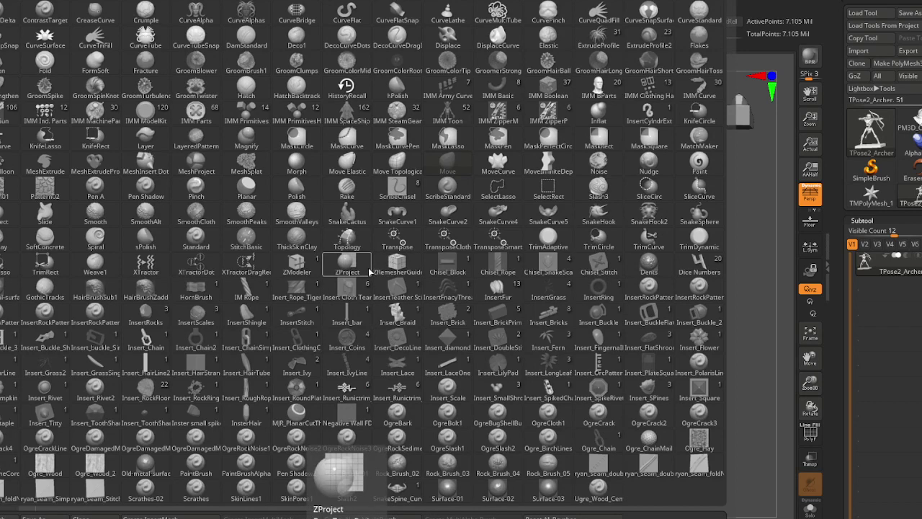
{"action": "key", "text": "s"}
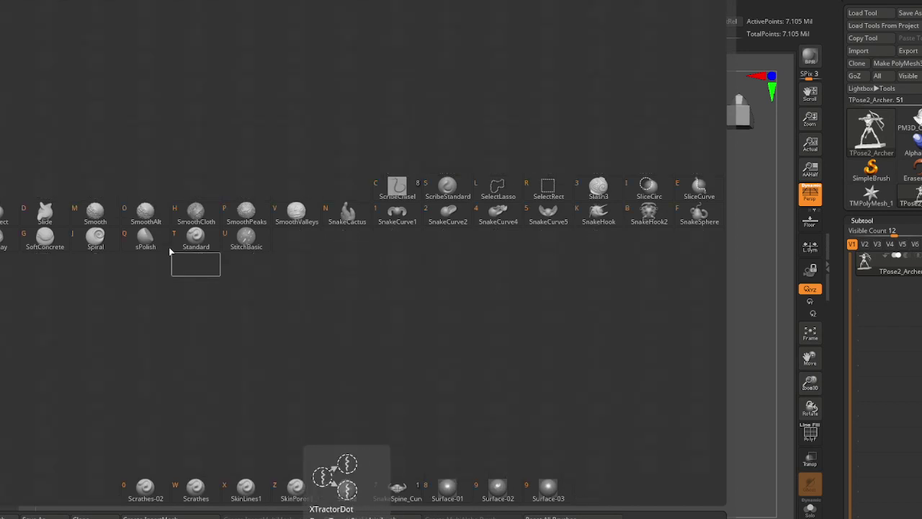
{"action": "left_click", "coordinate": [98, 240]}
{"action": "right_click_drag", "start_coordinate": [258, 299], "coordinate": [301, 317]}
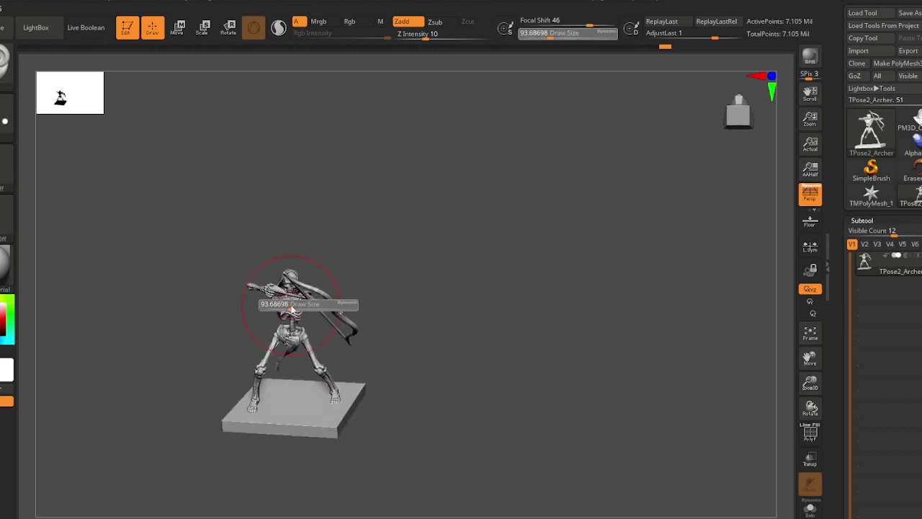
{"action": "left_click_drag", "start_coordinate": [320, 303], "coordinate": [314, 303]}
{"action": "right_click_drag", "start_coordinate": [317, 304], "coordinate": [334, 318]}
{"action": "key", "text": "s"}
{"action": "left_click_drag", "start_coordinate": [333, 319], "coordinate": [332, 319]}
{"action": "mouse_move", "coordinate": [331, 318]}
{"action": "right_mouse_down"}
{"action": "mouse_move", "coordinate": [330, 352]}
{"action": "mouse_move", "coordinate": [323, 274]}
{"action": "mouse_move", "coordinate": [330, 311]}
{"action": "mouse_move", "coordinate": [330, 301]}
{"action": "right_mouse_up"}
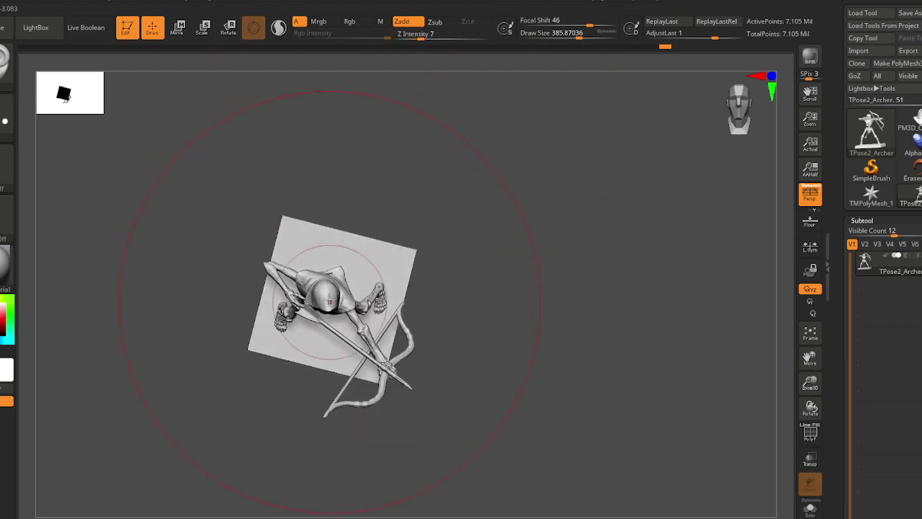
- Enlarge the Spiral brush to a draw size of about 602 and examine the archer's alignment from above and the front
{"action": "key", "text": "s"}
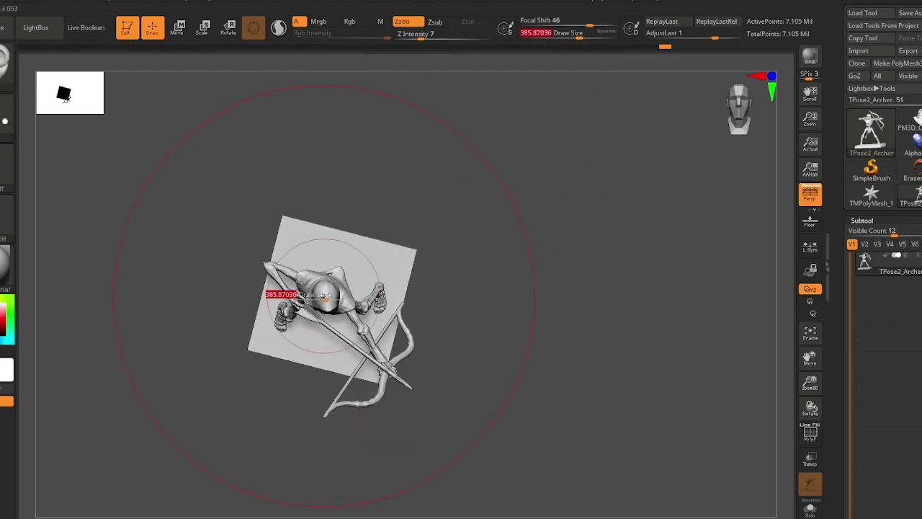
{"action": "left_click_drag", "start_coordinate": [324, 297], "coordinate": [339, 298]}
{"action": "mouse_move", "coordinate": [330, 302]}
{"action": "right_mouse_down"}
{"action": "mouse_move", "coordinate": [349, 324]}
{"action": "mouse_move", "coordinate": [331, 337]}
{"action": "mouse_move", "coordinate": [333, 349]}
{"action": "mouse_move", "coordinate": [324, 291]}
{"action": "right_mouse_up"}
{"action": "mouse_move", "coordinate": [349, 346]}
{"action": "right_mouse_down"}
{"action": "mouse_move", "coordinate": [318, 353]}
{"action": "mouse_move", "coordinate": [417, 370]}
{"action": "mouse_move", "coordinate": [413, 377]}
{"action": "mouse_move", "coordinate": [430, 381]}
{"action": "mouse_move", "coordinate": [511, 362]}
{"action": "right_mouse_up"}
{"action": "key", "text": "ctrl"}
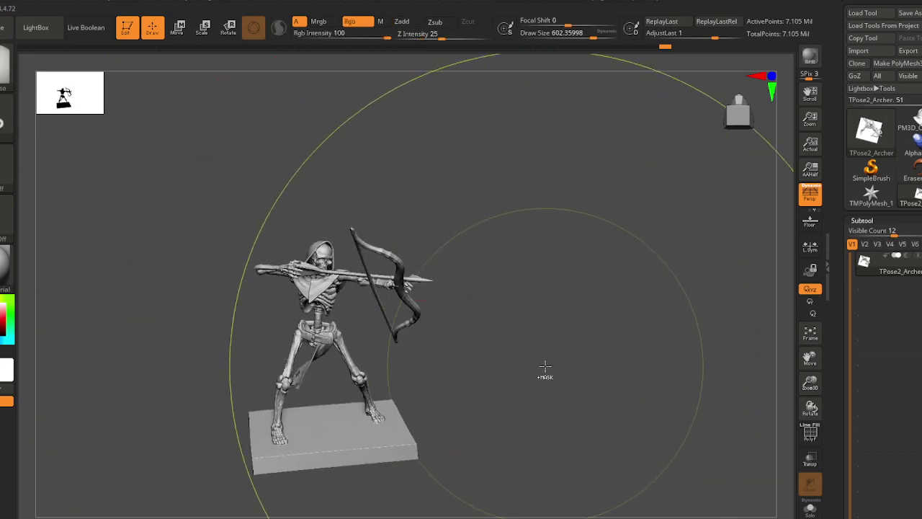
{"action": "mouse_move", "coordinate": [500, 402]}
{"action": "right_mouse_down"}
{"action": "mouse_move", "coordinate": [516, 387]}
{"action": "mouse_move", "coordinate": [504, 413]}
{"action": "mouse_move", "coordinate": [508, 405]}
{"action": "mouse_move", "coordinate": [511, 416]}
{"action": "mouse_move", "coordinate": [339, 377]}
{"action": "mouse_move", "coordinate": [278, 384]}
{"action": "mouse_move", "coordinate": [410, 417]}
{"action": "mouse_move", "coordinate": [418, 410]}
{"action": "right_mouse_up"}
- Reduce the Spiral brush's draw size to about 101 and examine the archer's stance from behind, front and above
{"action": "key", "text": "s"}
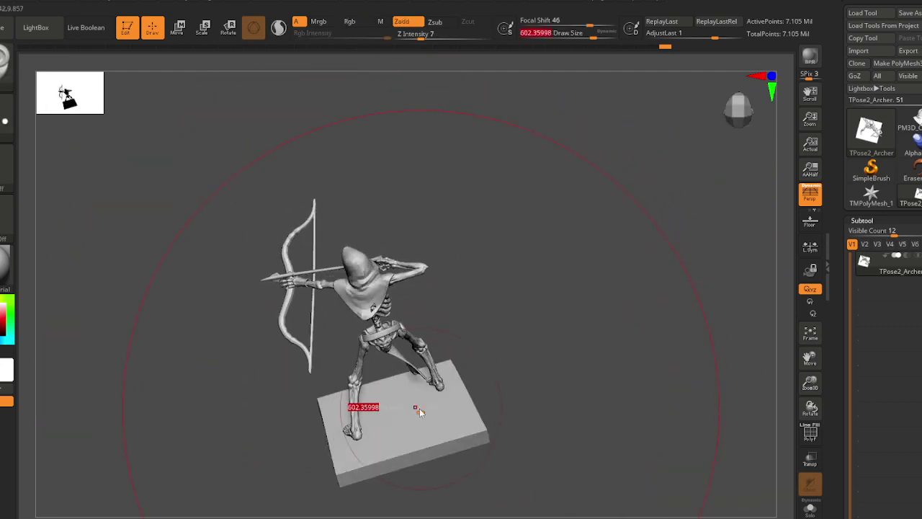
{"action": "left_click_drag", "start_coordinate": [418, 410], "coordinate": [400, 409]}
{"action": "mouse_move", "coordinate": [381, 332]}
{"action": "right_mouse_down"}
{"action": "mouse_move", "coordinate": [363, 295]}
{"action": "mouse_move", "coordinate": [378, 301]}
{"action": "mouse_move", "coordinate": [391, 333]}
{"action": "mouse_move", "coordinate": [386, 408]}
{"action": "mouse_move", "coordinate": [382, 383]}
{"action": "mouse_move", "coordinate": [530, 360]}
{"action": "mouse_move", "coordinate": [562, 372]}
{"action": "mouse_move", "coordinate": [497, 381]}
{"action": "mouse_move", "coordinate": [456, 355]}
{"action": "mouse_move", "coordinate": [461, 375]}
{"action": "mouse_move", "coordinate": [419, 348]}
{"action": "mouse_move", "coordinate": [402, 352]}
{"action": "mouse_move", "coordinate": [392, 379]}
{"action": "mouse_move", "coordinate": [390, 311]}
{"action": "mouse_move", "coordinate": [383, 377]}
{"action": "mouse_move", "coordinate": [377, 264]}
{"action": "mouse_move", "coordinate": [391, 329]}
{"action": "mouse_move", "coordinate": [354, 299]}
{"action": "mouse_move", "coordinate": [350, 310]}
{"action": "mouse_move", "coordinate": [432, 313]}
{"action": "mouse_move", "coordinate": [336, 348]}
{"action": "mouse_move", "coordinate": [352, 345]}
{"action": "right_mouse_up"}
{"action": "key", "text": "s"}
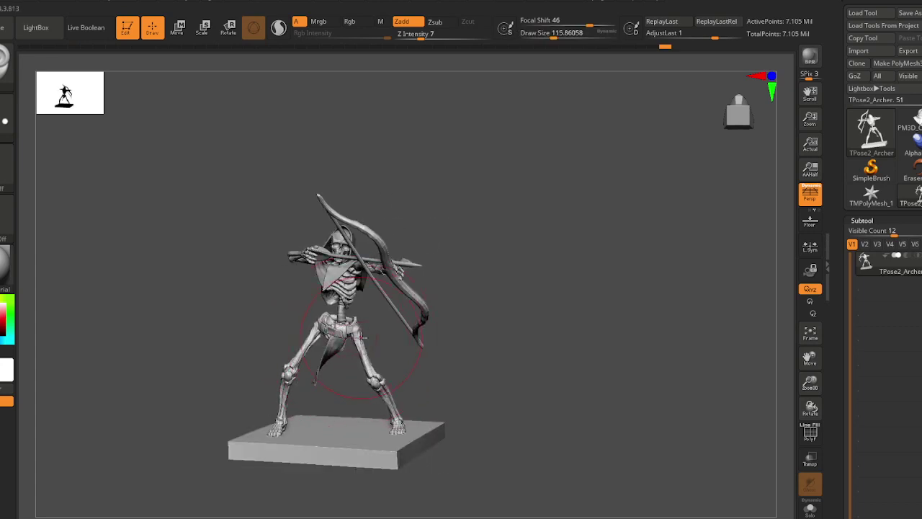
{"action": "key", "text": "s"}
{"action": "left_click_drag", "start_coordinate": [356, 334], "coordinate": [374, 332]}
{"action": "mouse_move", "coordinate": [352, 331]}
{"action": "right_mouse_down"}
{"action": "mouse_move", "coordinate": [389, 288]}
{"action": "mouse_move", "coordinate": [386, 336]}
{"action": "mouse_move", "coordinate": [295, 349]}
{"action": "mouse_move", "coordinate": [379, 379]}
{"action": "mouse_move", "coordinate": [366, 335]}
{"action": "mouse_move", "coordinate": [339, 405]}
{"action": "mouse_move", "coordinate": [383, 377]}
{"action": "mouse_move", "coordinate": [412, 375]}
{"action": "right_mouse_up"}
- Switch to the Move brush and mask the whole figure, bow and slab so only the arrow remains unmasked
{"action": "key", "text": "b"}
{"action": "key", "text": "m"}
{"action": "key", "text": "v"}
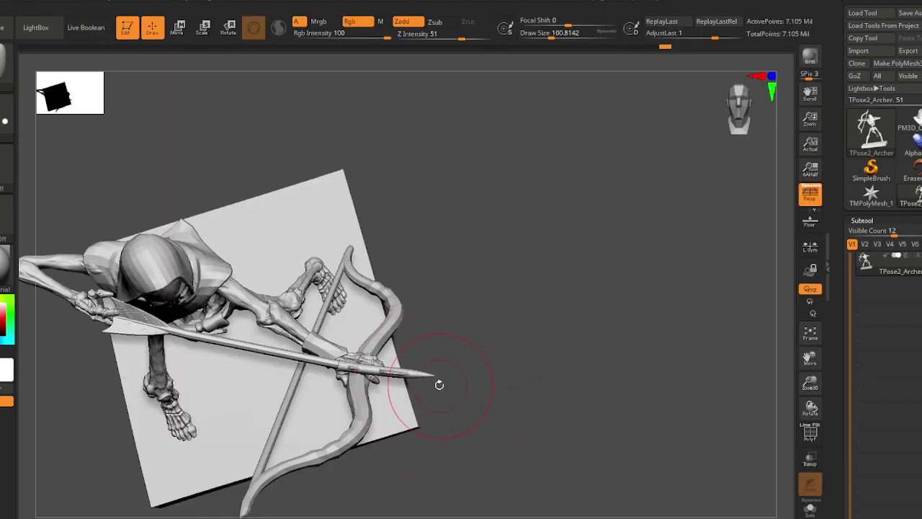
{"action": "left_click", "coordinate": [428, 375], "text": "ctrl+shift"}
{"action": "left_click", "coordinate": [504, 375], "text": "ctrl"}
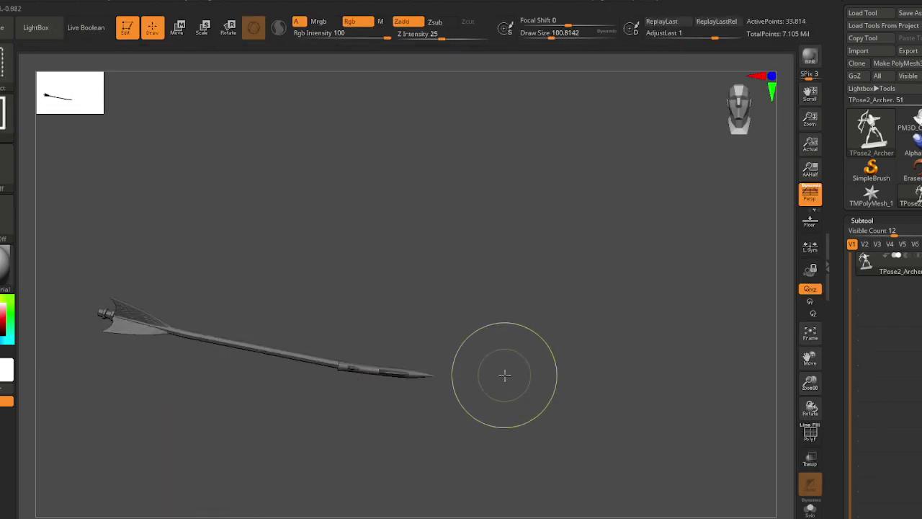
{"action": "left_click", "coordinate": [504, 375], "text": "ctrl+shift"}
{"action": "left_click", "coordinate": [495, 378], "text": "ctrl"}
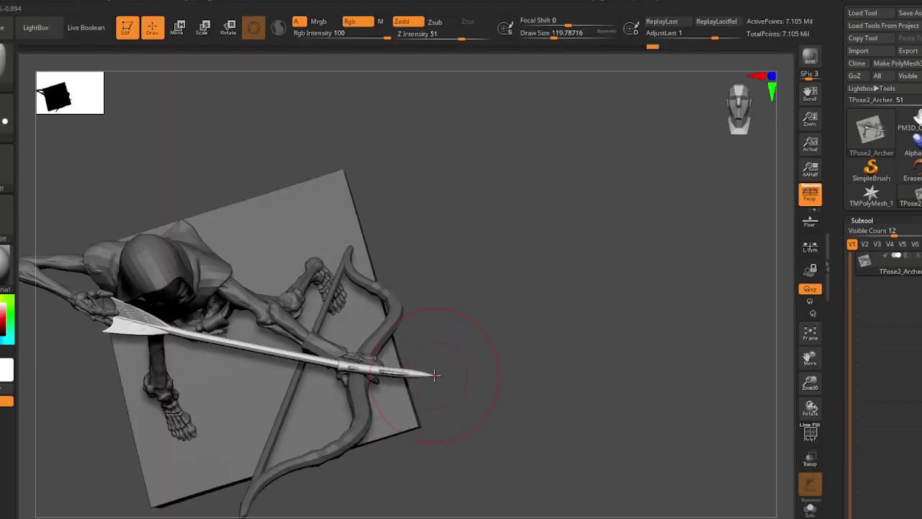
- Straighten the arrow's front end using the Move brush at a draw size of about 116, working from above
{"action": "key", "text": "s"}
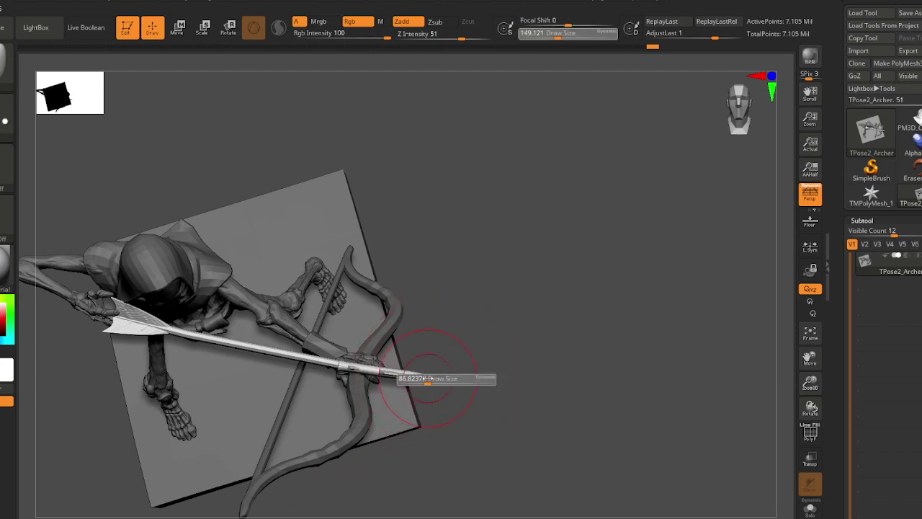
{"action": "left_click_drag", "start_coordinate": [435, 378], "coordinate": [427, 379]}
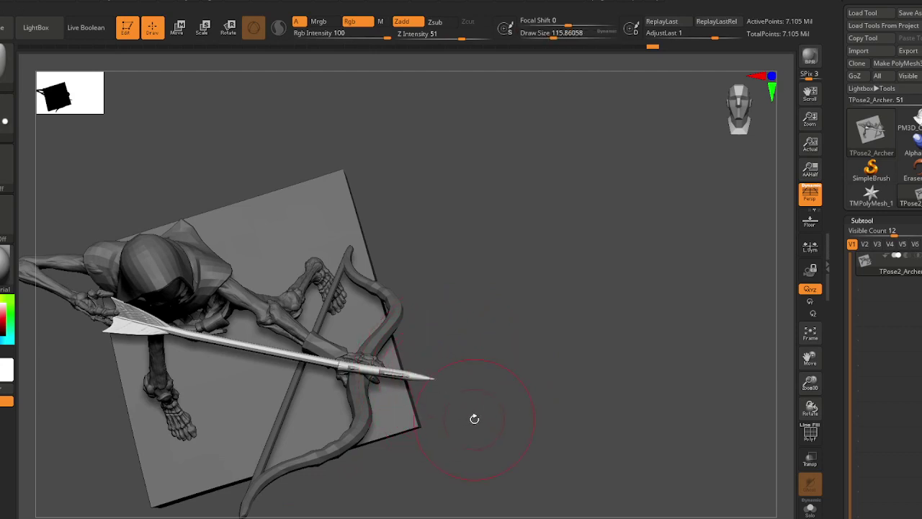
{"action": "left_click_drag", "start_coordinate": [474, 418], "coordinate": [348, 414]}
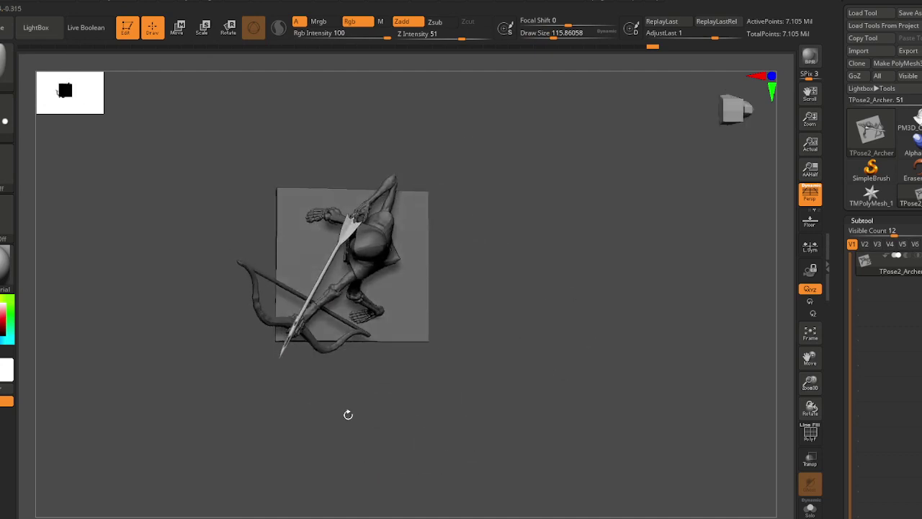
{"action": "mouse_move", "coordinate": [312, 298]}
{"action": "right_mouse_down", "text": "alt"}
{"action": "mouse_move", "coordinate": [316, 308]}
{"action": "mouse_move", "coordinate": [330, 249]}
{"action": "right_mouse_up", "text": "alt"}
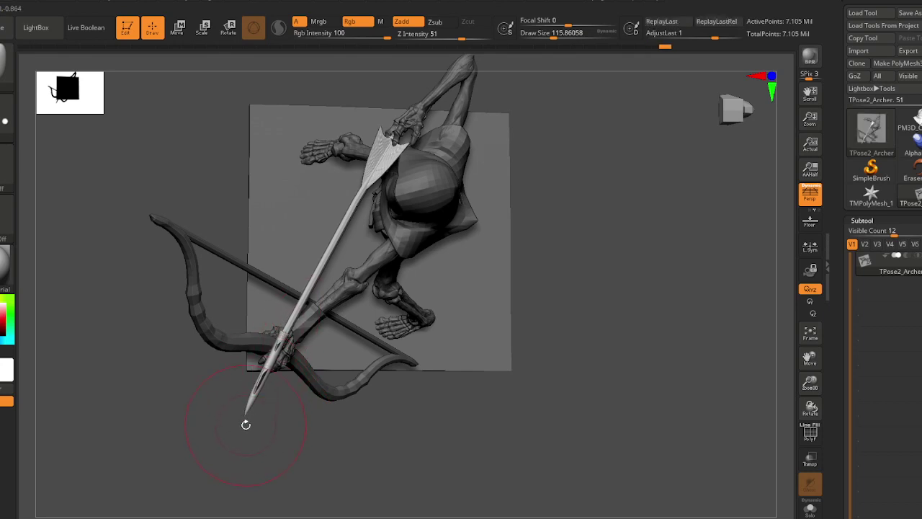
{"action": "mouse_move", "coordinate": [226, 426]}
{"action": "left_mouse_down"}
{"action": "mouse_move", "coordinate": [248, 512]}
{"action": "mouse_move", "coordinate": [206, 449]}
{"action": "mouse_move", "coordinate": [285, 394]}
{"action": "mouse_move", "coordinate": [268, 412]}
{"action": "mouse_move", "coordinate": [246, 409]}
{"action": "left_mouse_up"}
- Reduce the draw size to about 54 and mask everything except the very tip of the arrow
{"action": "key", "text": "s"}
{"action": "key", "text": "s"}
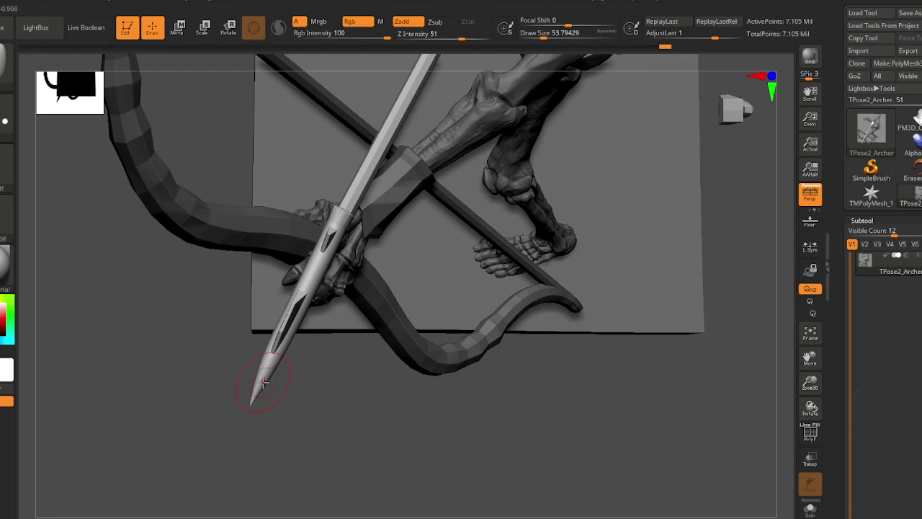
{"action": "left_click", "coordinate": [265, 427], "text": "ctrl"}
{"action": "mouse_move", "coordinate": [279, 405]}
{"action": "left_mouse_down", "text": "ctrl"}
{"action": "mouse_move", "coordinate": [206, 452]}
{"action": "mouse_move", "coordinate": [196, 385]}
{"action": "left_mouse_up", "text": "ctrl"}
{"action": "left_click", "coordinate": [239, 435], "text": "ctrl"}
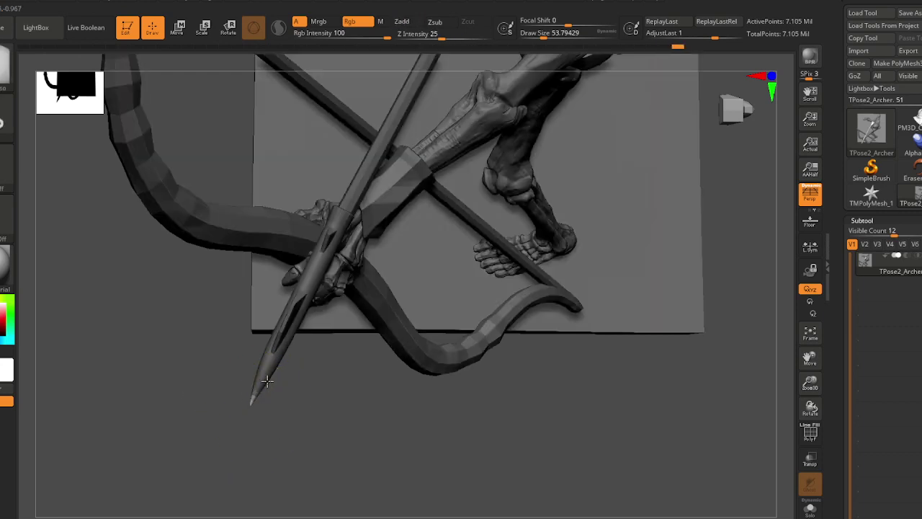
- Place the scale gizmo's pivot on the arrow's tip, scale the tip, and clear the mask
{"action": "left_click_drag", "start_coordinate": [268, 408], "coordinate": [284, 517], "text": "alt"}
{"action": "left_click_drag", "start_coordinate": [259, 451], "coordinate": [280, 461]}
{"action": "key", "text": "e"}
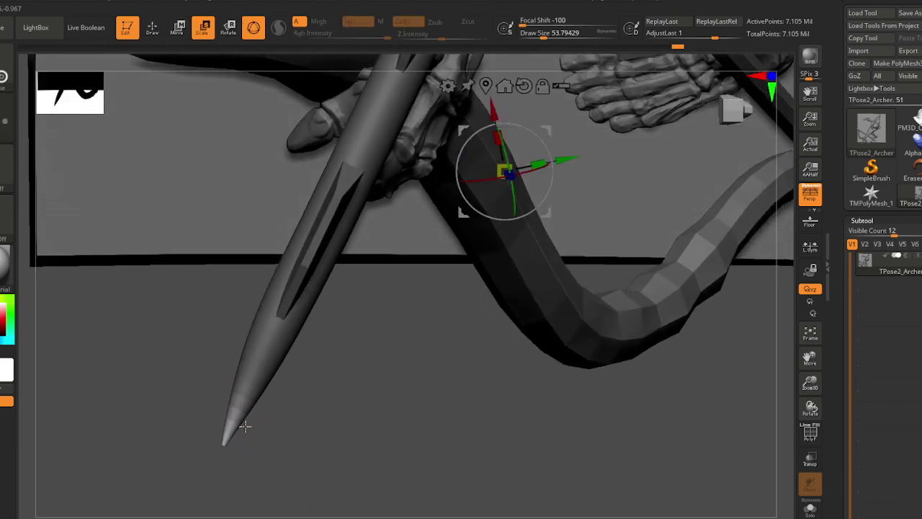
{"action": "left_click", "coordinate": [239, 409]}
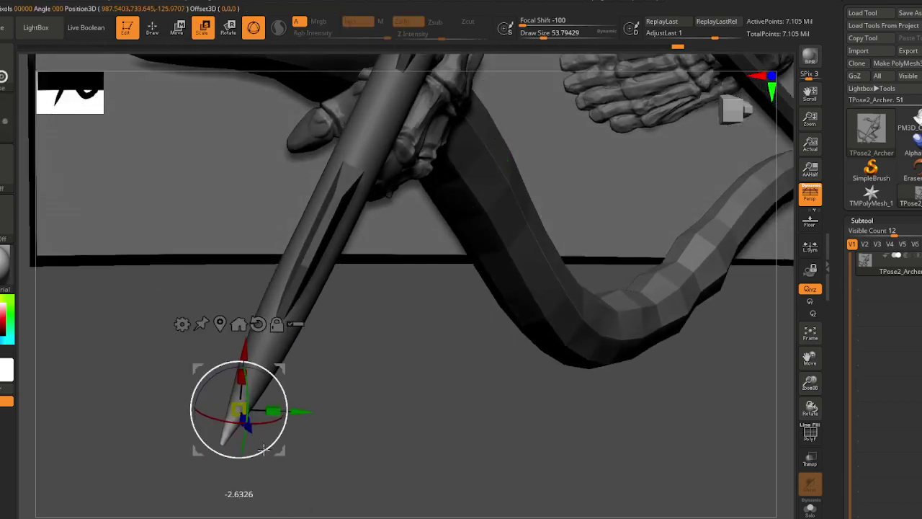
{"action": "key", "text": "q"}
{"action": "mouse_move", "coordinate": [301, 448]}
{"action": "left_mouse_down", "text": "ctrl"}
{"action": "mouse_move", "coordinate": [319, 443]}
{"action": "mouse_move", "coordinate": [177, 129]}
{"action": "mouse_move", "coordinate": [177, 100]}
{"action": "left_mouse_up", "text": "ctrl"}
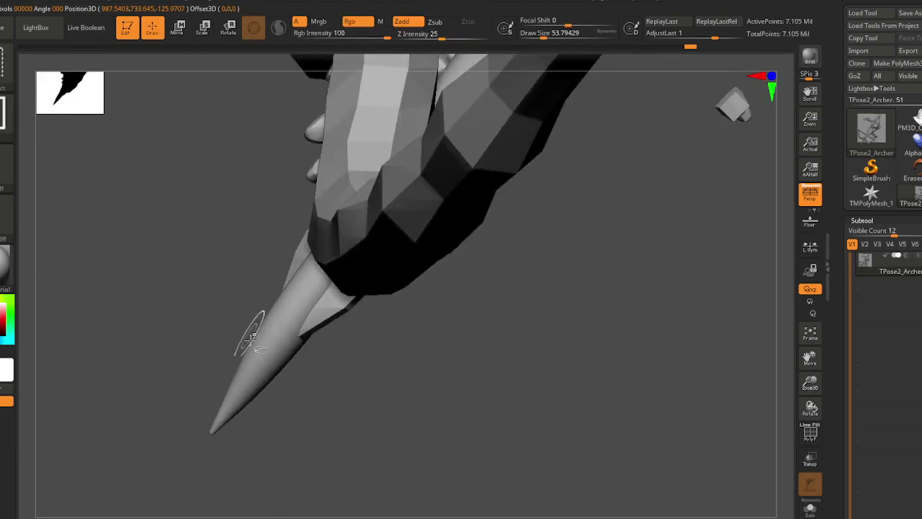
- Transfer the finished pose from the combined mesh back to the original subtools with Transpose Master
{"action": "mouse_move", "coordinate": [271, 343]}
{"action": "right_mouse_down"}
{"action": "mouse_move", "coordinate": [259, 334]}
{"action": "mouse_move", "coordinate": [281, 241]}
{"action": "mouse_move", "coordinate": [322, 319]}
{"action": "mouse_move", "coordinate": [322, 295]}
{"action": "mouse_move", "coordinate": [321, 357]}
{"action": "right_mouse_up"}
{"action": "left_click_drag", "start_coordinate": [321, 358], "coordinate": [339, 398]}
{"action": "right_click_drag", "start_coordinate": [339, 399], "coordinate": [312, 389]}
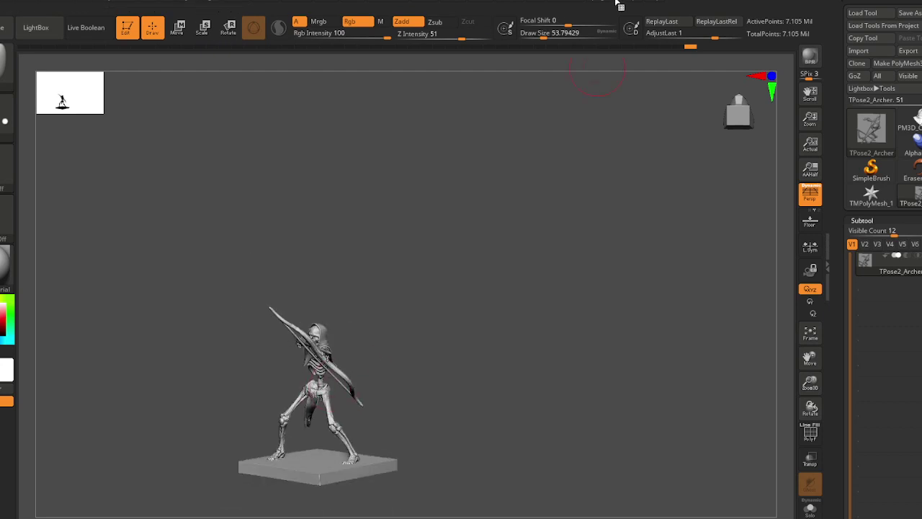
{"action": "left_click", "coordinate": [602, 1]}
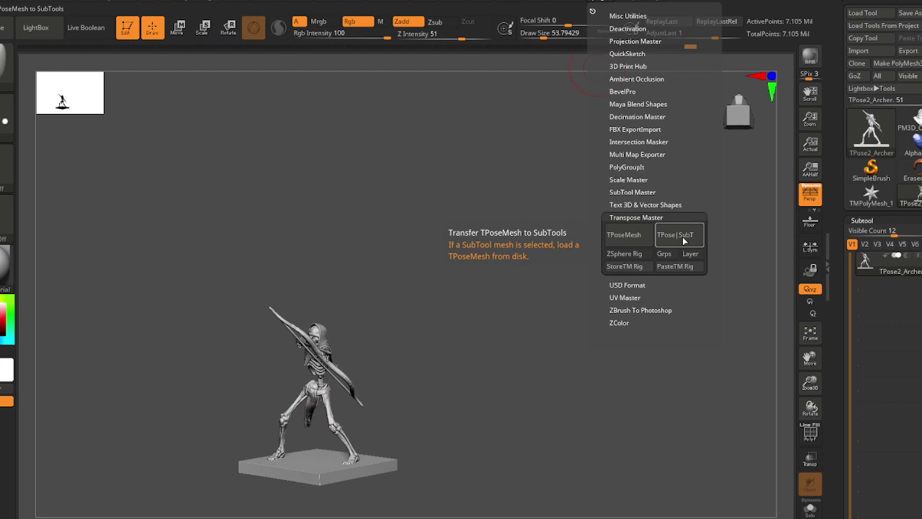
{"action": "left_click", "coordinate": [684, 238]}
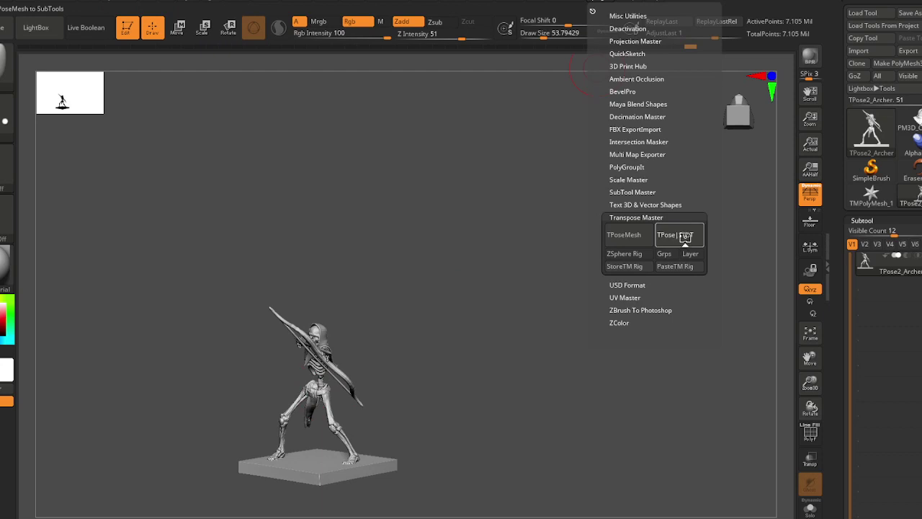
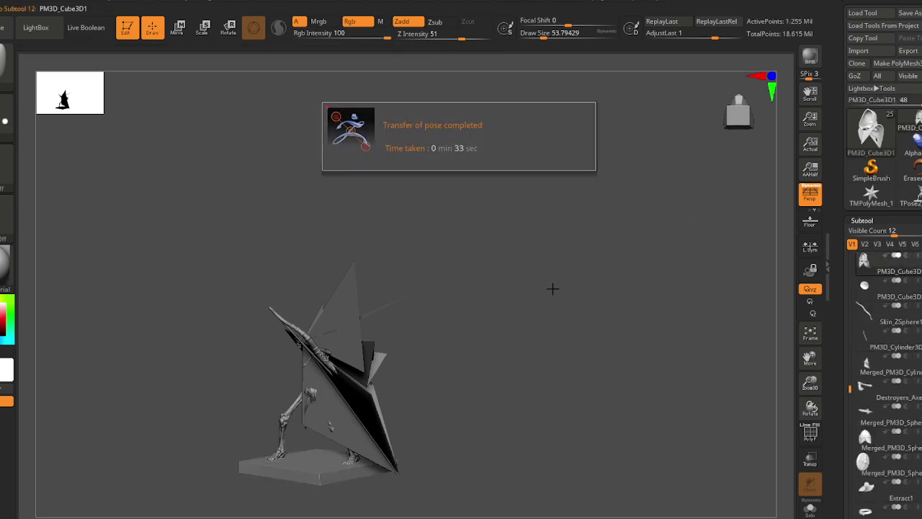
- Select the distorted arrow subtool, Merged_PM3D_Cylinder3D2, and isolate it in Solo mode
{"action": "right_click_drag", "start_coordinate": [317, 378], "coordinate": [376, 475]}
{"action": "right_click_drag", "start_coordinate": [379, 407], "coordinate": [366, 322], "text": "alt"}
{"action": "key", "text": "s"}
{"action": "left_click_drag", "start_coordinate": [456, 412], "coordinate": [485, 408]}
{"action": "left_click", "coordinate": [538, 341], "text": "alt"}
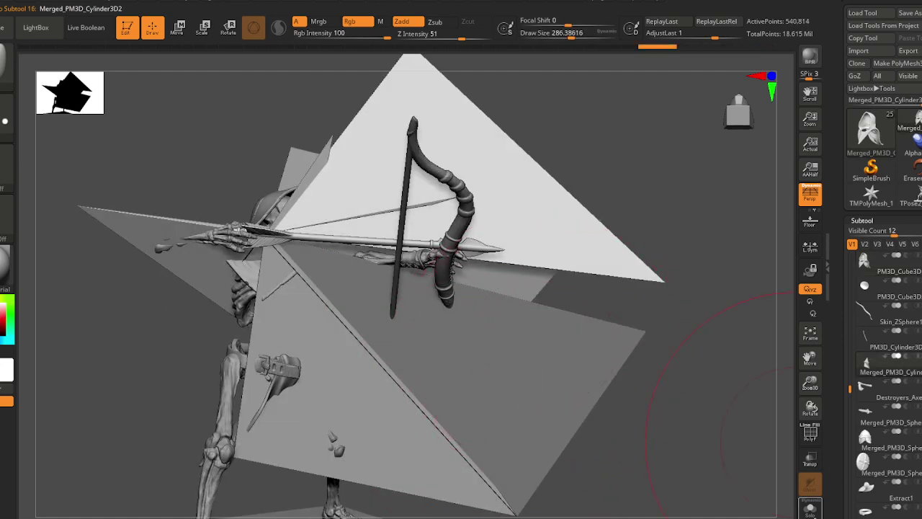
{"action": "mouse_move", "coordinate": [868, 369]}
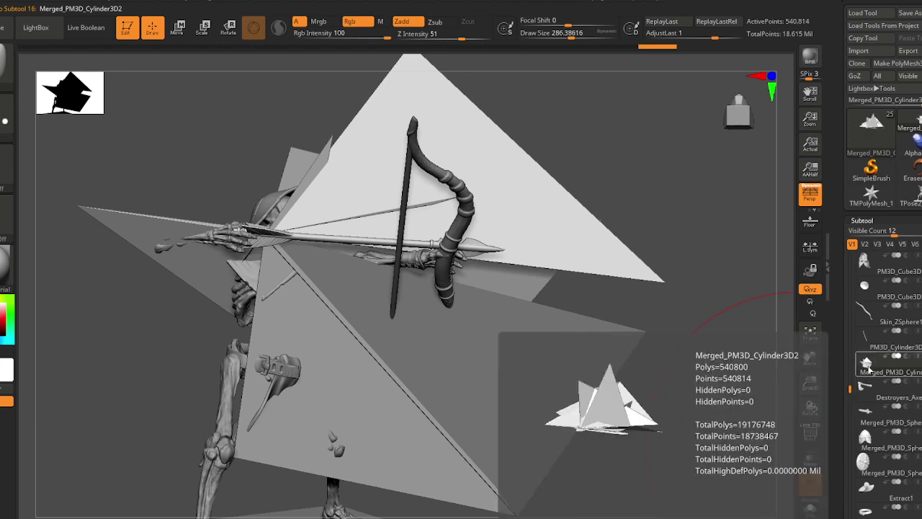
{"action": "left_click", "coordinate": [811, 509]}
- Roll the arrow's undo history back to its undistorted state and show all the other subtools again
{"action": "right_click_drag", "start_coordinate": [334, 314], "coordinate": [334, 369]}
{"action": "key", "text": "s"}
{"action": "left_click_drag", "start_coordinate": [337, 313], "coordinate": [324, 312]}
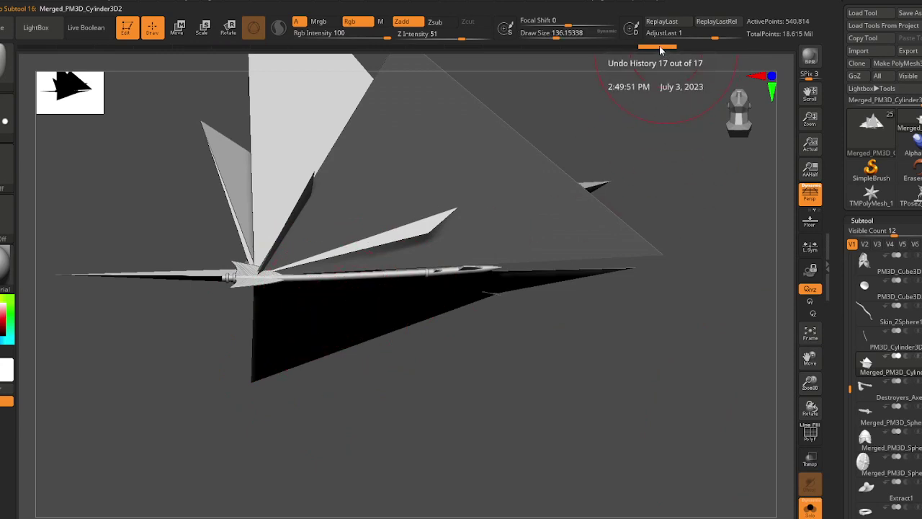
{"action": "left_click_drag", "start_coordinate": [663, 49], "coordinate": [635, 49]}
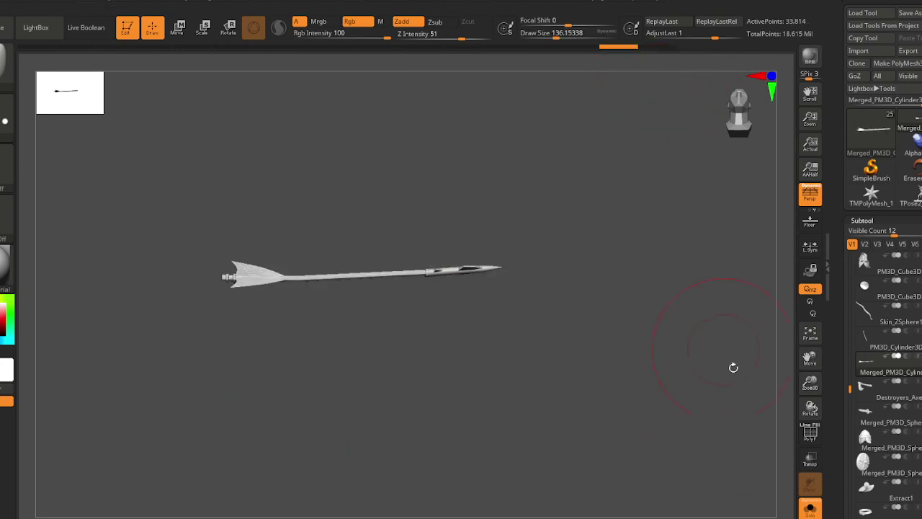
{"action": "left_click", "coordinate": [811, 514]}
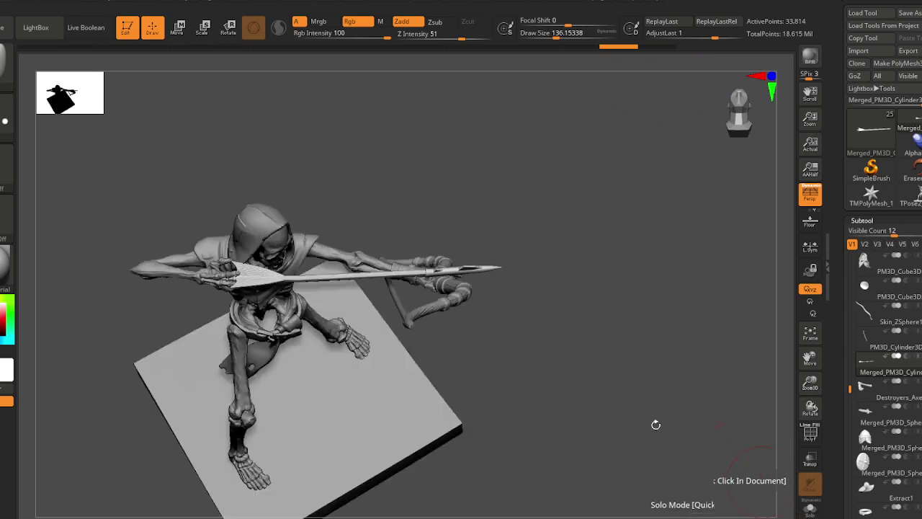
- Examine the detailed archer from several angles, checking the hands, arrow and bow alignment up close
{"action": "mouse_move", "coordinate": [288, 280]}
{"action": "right_mouse_down"}
{"action": "mouse_move", "coordinate": [284, 243]}
{"action": "mouse_move", "coordinate": [274, 284]}
{"action": "right_mouse_up"}
{"action": "left_click_drag", "start_coordinate": [272, 284], "coordinate": [280, 353]}
{"action": "right_click_drag", "start_coordinate": [279, 353], "coordinate": [357, 297]}
{"action": "key", "text": "s"}
{"action": "left_click_drag", "start_coordinate": [379, 352], "coordinate": [371, 352]}
{"action": "mouse_move", "coordinate": [303, 352]}
{"action": "right_mouse_down", "text": "alt"}
{"action": "mouse_move", "coordinate": [308, 237]}
{"action": "mouse_move", "coordinate": [325, 313]}
{"action": "right_mouse_up", "text": "alt"}
{"action": "key", "text": "s"}
{"action": "left_click_drag", "start_coordinate": [325, 312], "coordinate": [330, 312]}
{"action": "mouse_move", "coordinate": [296, 317]}
{"action": "right_mouse_down"}
{"action": "mouse_move", "coordinate": [220, 317]}
{"action": "mouse_move", "coordinate": [229, 284]}
{"action": "mouse_move", "coordinate": [295, 258]}
{"action": "mouse_move", "coordinate": [246, 317]}
{"action": "right_mouse_up"}
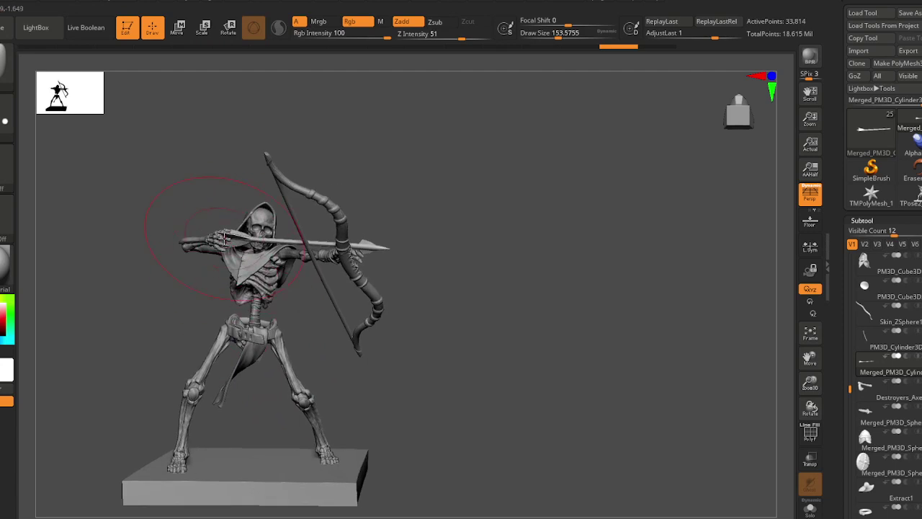
{"action": "key", "text": "s"}
{"action": "left_click_drag", "start_coordinate": [224, 239], "coordinate": [214, 239]}
{"action": "mouse_move", "coordinate": [202, 245]}
{"action": "right_mouse_down"}
{"action": "mouse_move", "coordinate": [241, 263]}
{"action": "mouse_move", "coordinate": [255, 289]}
{"action": "mouse_move", "coordinate": [254, 238]}
{"action": "right_mouse_up"}
{"action": "key", "text": "s"}
{"action": "left_click_drag", "start_coordinate": [255, 238], "coordinate": [247, 237]}
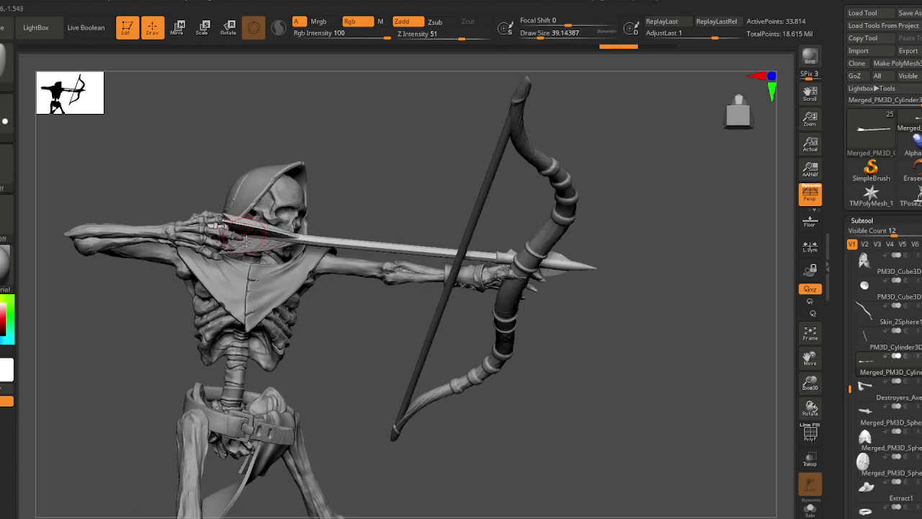
{"action": "mouse_move", "coordinate": [242, 234]}
{"action": "right_mouse_down", "text": "alt"}
{"action": "mouse_move", "coordinate": [249, 270]}
{"action": "mouse_move", "coordinate": [260, 278]}
{"action": "right_mouse_up", "text": "alt"}
- Select the hand bones subtool, Skin_ZSphere1_2, and save the project
{"action": "left_click", "coordinate": [250, 271], "text": "alt"}
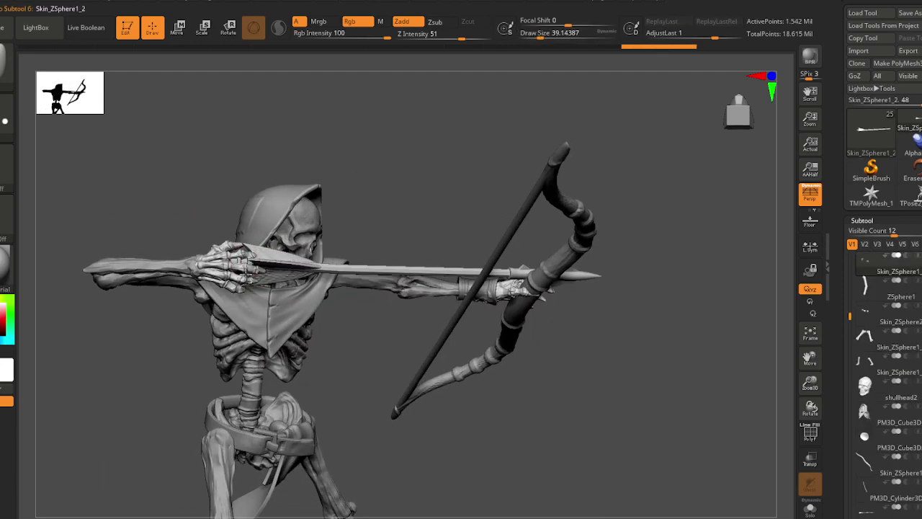
{"action": "key", "text": "ctrl+s"}
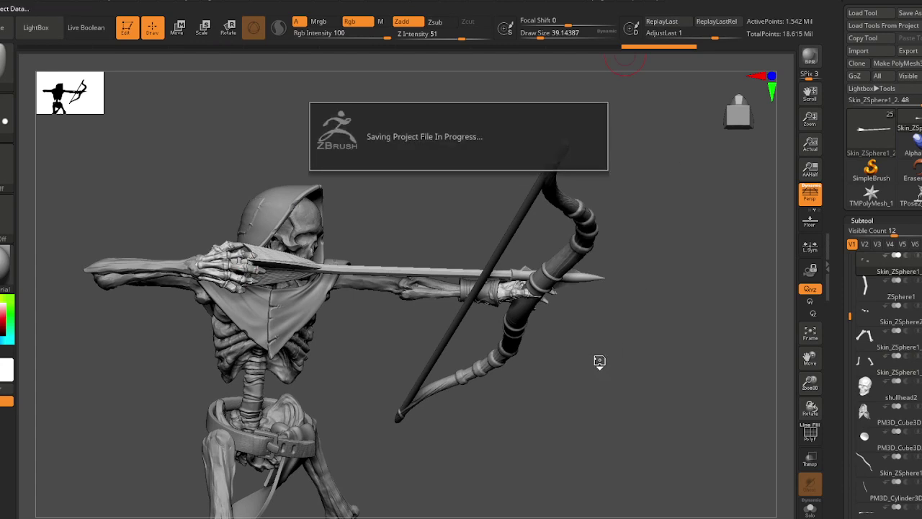
- Try to subdivide the arrow subtool once, return to its lower subdivision level, and check it from above
{"action": "left_click", "coordinate": [396, 272], "text": "alt"}
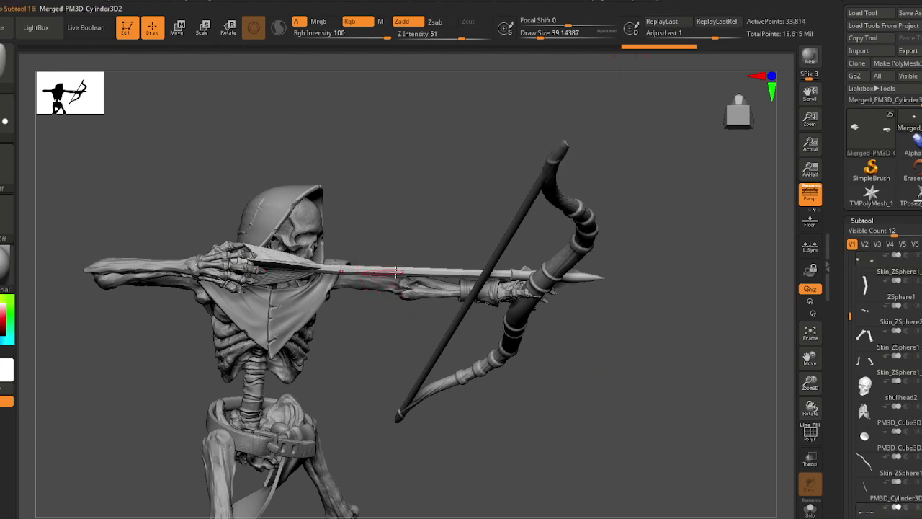
{"action": "key", "text": "ctrl+d"}
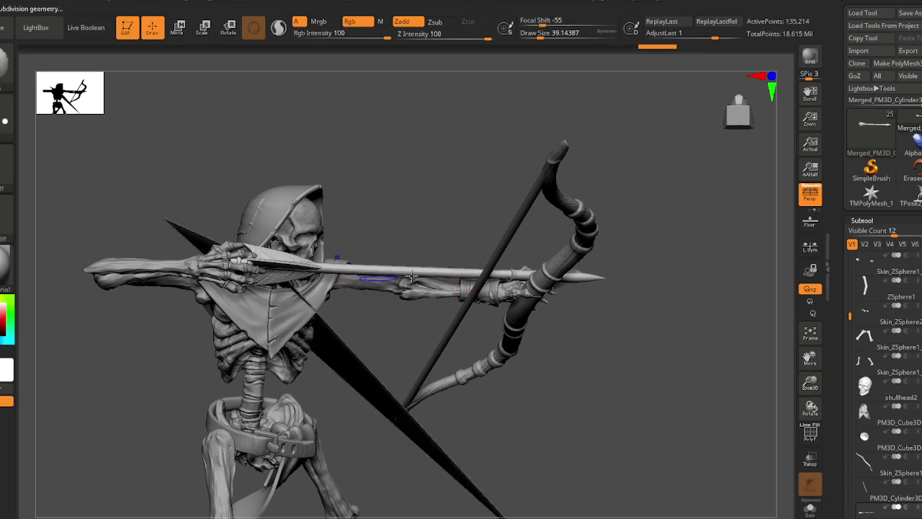
{"action": "key", "text": "shift+d"}
{"action": "mouse_move", "coordinate": [344, 272]}
{"action": "right_mouse_down"}
{"action": "mouse_move", "coordinate": [326, 314]}
{"action": "mouse_move", "coordinate": [612, 375]}
{"action": "right_mouse_up"}
{"action": "right_click_drag", "start_coordinate": [517, 361], "coordinate": [521, 324]}
{"action": "right_click_drag", "start_coordinate": [383, 276], "coordinate": [383, 337]}
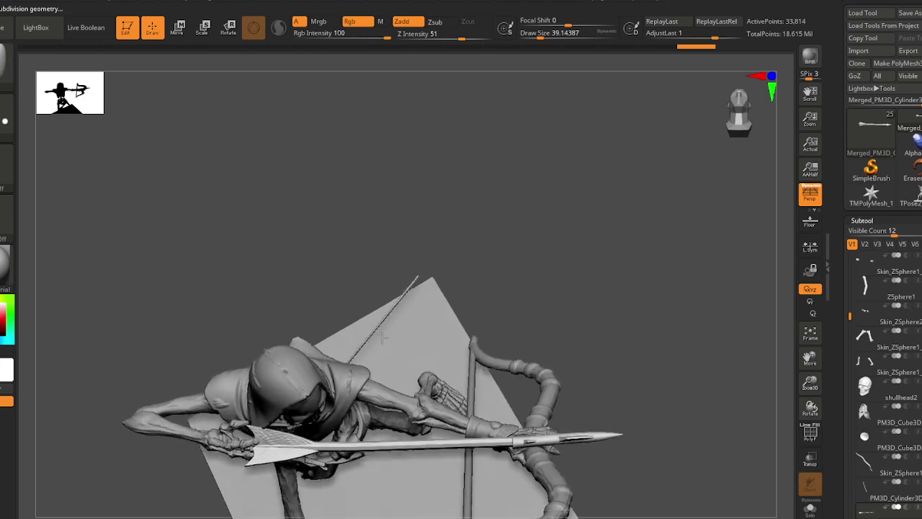
- Isolate the arrow and step back through its undo history to the clean mesh without the stray geometry
{"action": "left_click", "coordinate": [809, 507]}
{"action": "right_click_drag", "start_coordinate": [391, 428], "coordinate": [414, 363], "text": "alt"}
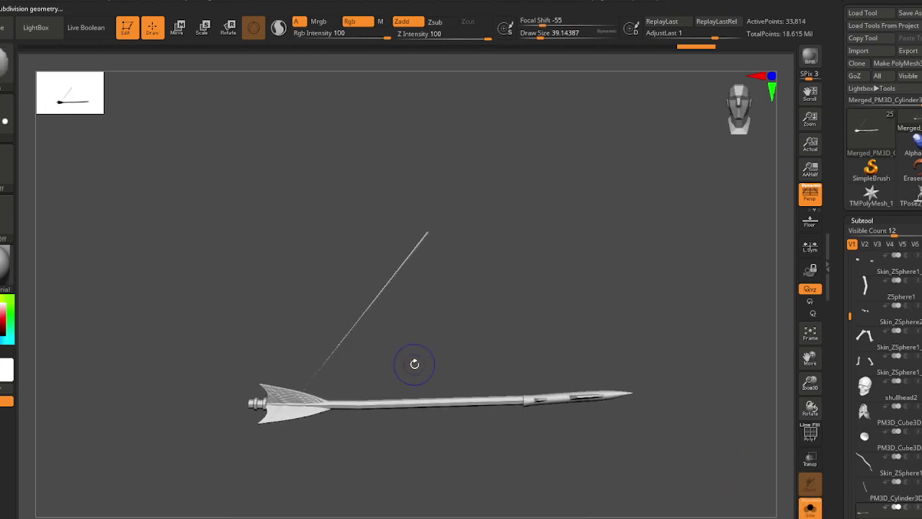
{"action": "key", "text": "ctrl+shift+z"}
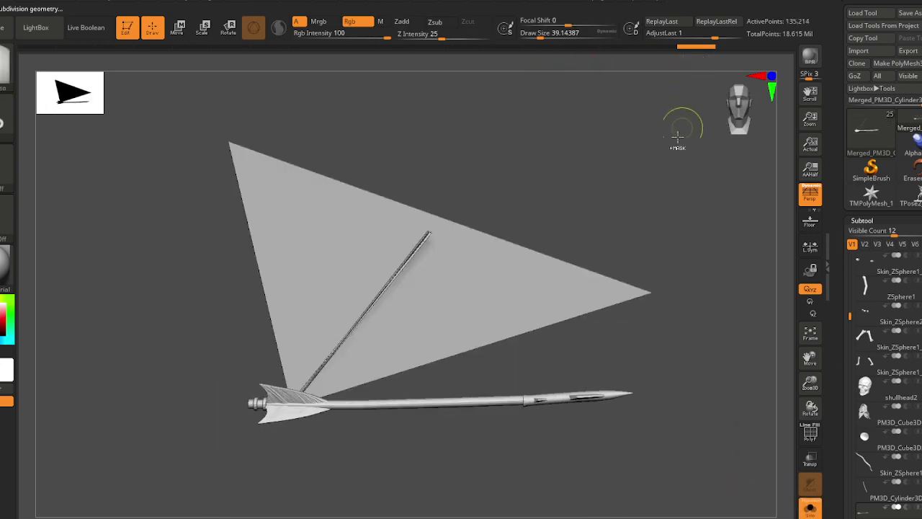
{"action": "key", "text": "ctrl+z"}
{"action": "right_click_drag", "start_coordinate": [514, 372], "coordinate": [531, 311], "text": "alt"}
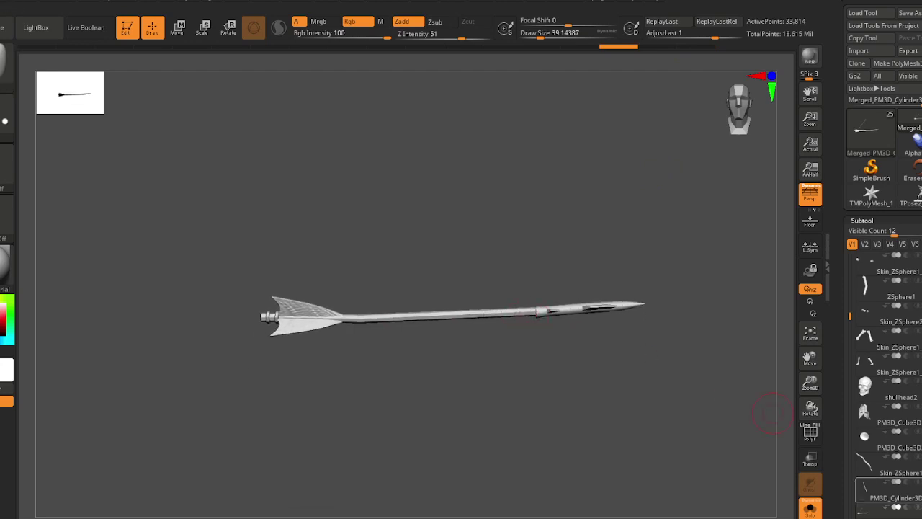
- Show the whole figure again and delete the arrow's higher subdivision levels
{"action": "left_click", "coordinate": [809, 507]}
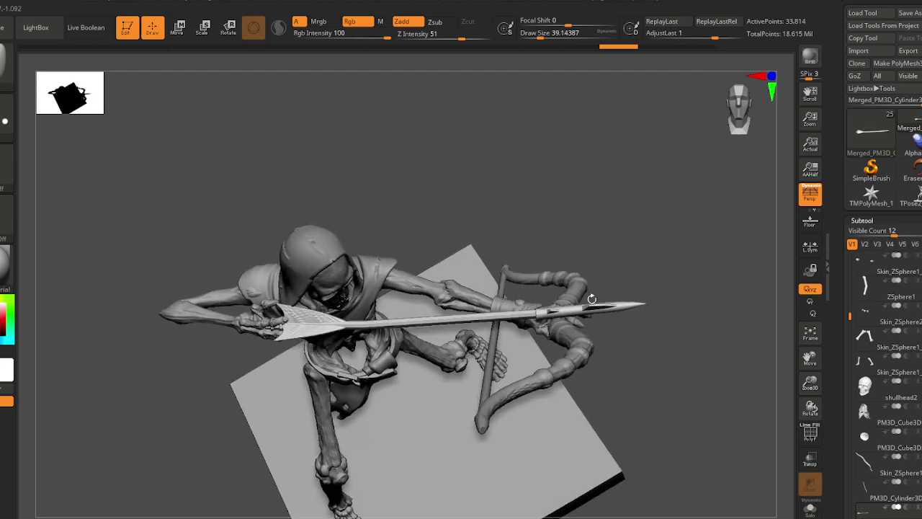
{"action": "right_click_drag", "start_coordinate": [591, 298], "coordinate": [592, 294]}
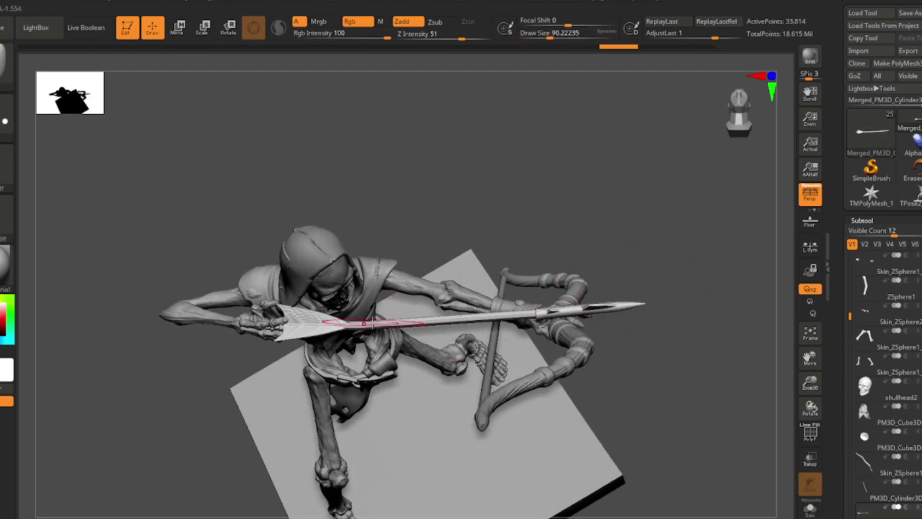
{"action": "key", "text": "s"}
{"action": "left_click_drag", "start_coordinate": [372, 323], "coordinate": [367, 322]}
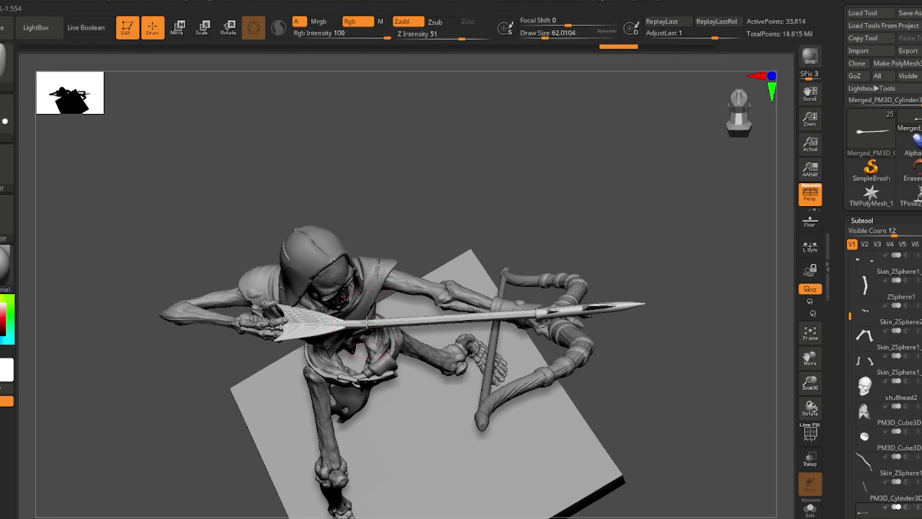
{"action": "right_click_drag", "start_coordinate": [612, 303], "coordinate": [607, 276]}
{"action": "left_click_drag", "start_coordinate": [908, 469], "coordinate": [909, 36]}
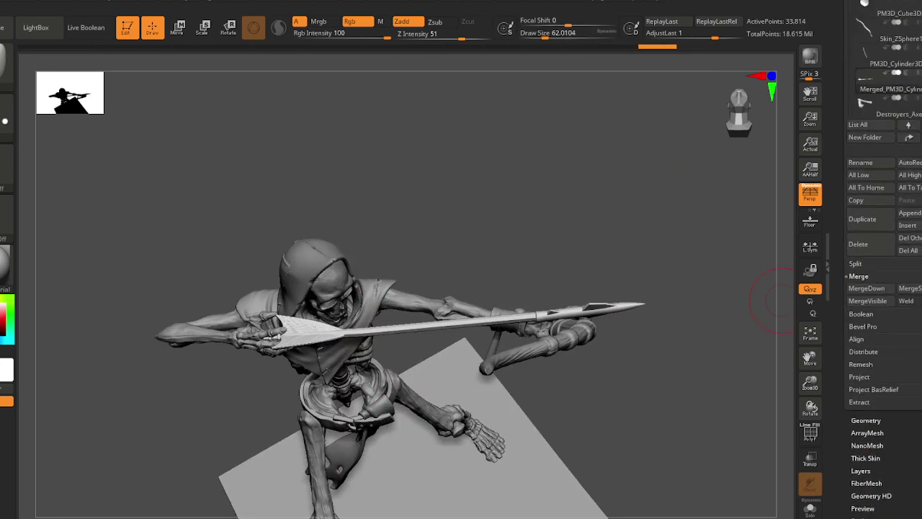
{"action": "left_click", "coordinate": [877, 421]}
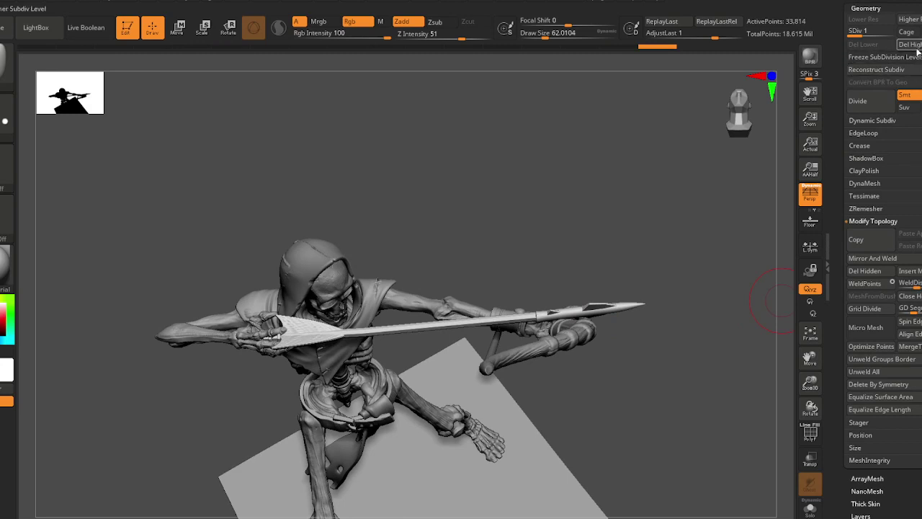
{"action": "left_click", "coordinate": [909, 44]}
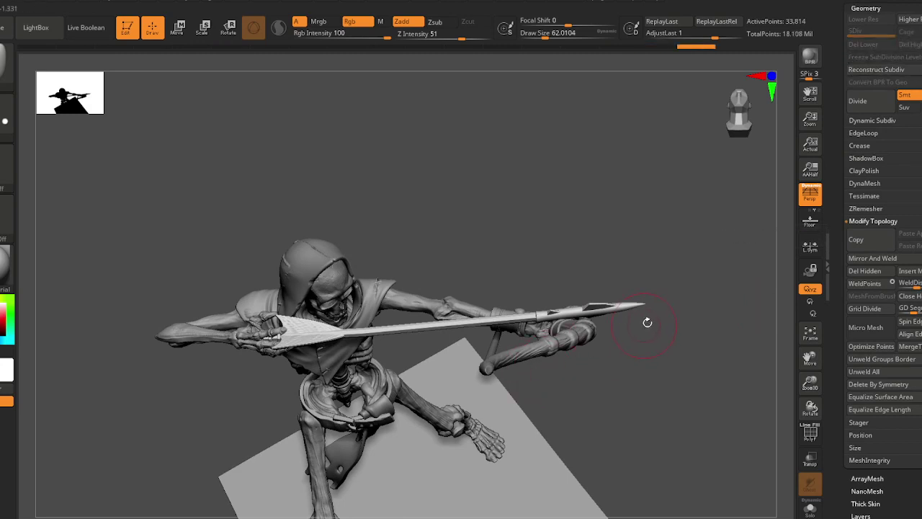
- Subdivide the arrow three times, up to subdivision level 4
{"action": "key", "text": "ctrl+d"}
{"action": "key", "text": "ctrl+d"}
{"action": "key", "text": "ctrl+d"}
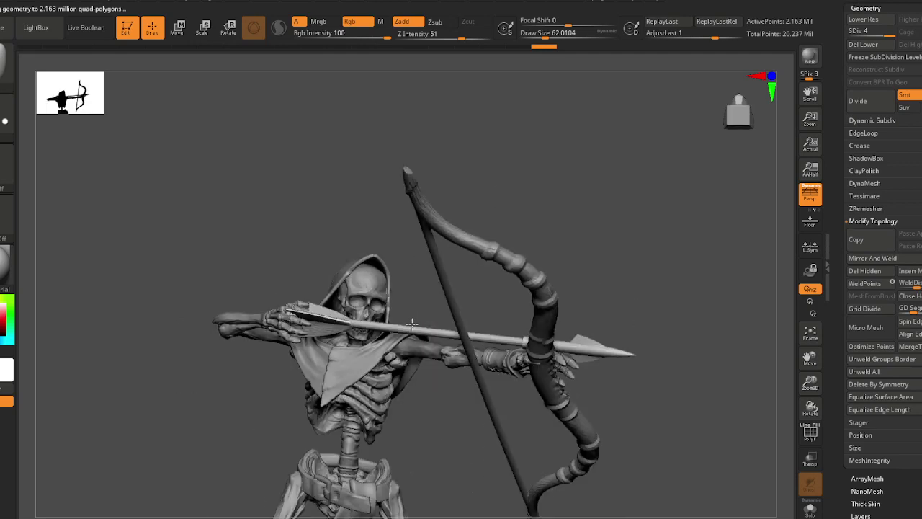
- Select the hand bones subtool, Skin_ZSphere1_2, and isolate it with the string-drawing hand in close view
{"action": "right_click_drag", "start_coordinate": [362, 325], "coordinate": [377, 301], "text": "alt"}
{"action": "key", "text": "s"}
{"action": "left_click_drag", "start_coordinate": [378, 300], "coordinate": [386, 300]}
{"action": "mouse_move", "coordinate": [367, 305]}
{"action": "right_mouse_down"}
{"action": "mouse_move", "coordinate": [352, 296]}
{"action": "mouse_move", "coordinate": [384, 298]}
{"action": "mouse_move", "coordinate": [533, 411]}
{"action": "right_mouse_up"}
{"action": "left_click", "coordinate": [385, 298], "text": "alt"}
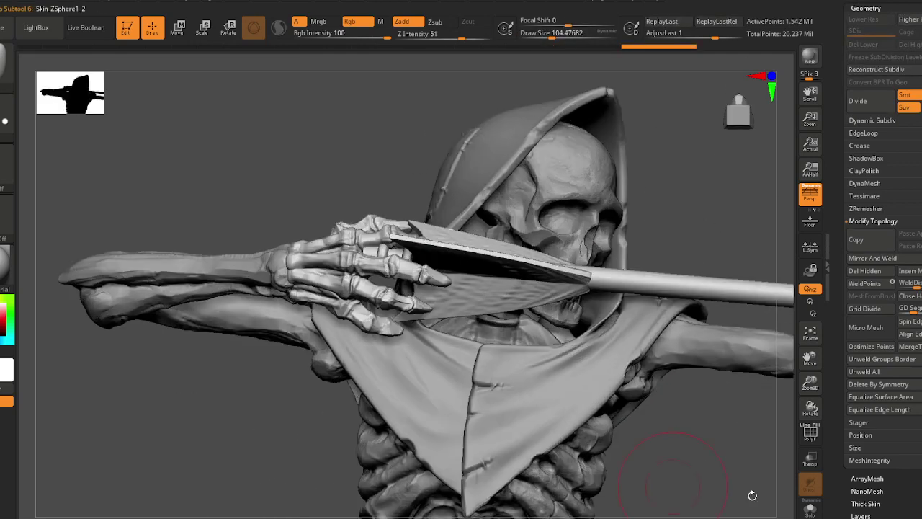
{"action": "left_click", "coordinate": [814, 514]}
{"action": "right_click_drag", "start_coordinate": [411, 305], "coordinate": [417, 338], "text": "ctrl"}
{"action": "key", "text": "s"}
{"action": "left_click_drag", "start_coordinate": [405, 305], "coordinate": [392, 305]}
{"action": "right_click_drag", "start_coordinate": [391, 305], "coordinate": [383, 304]}
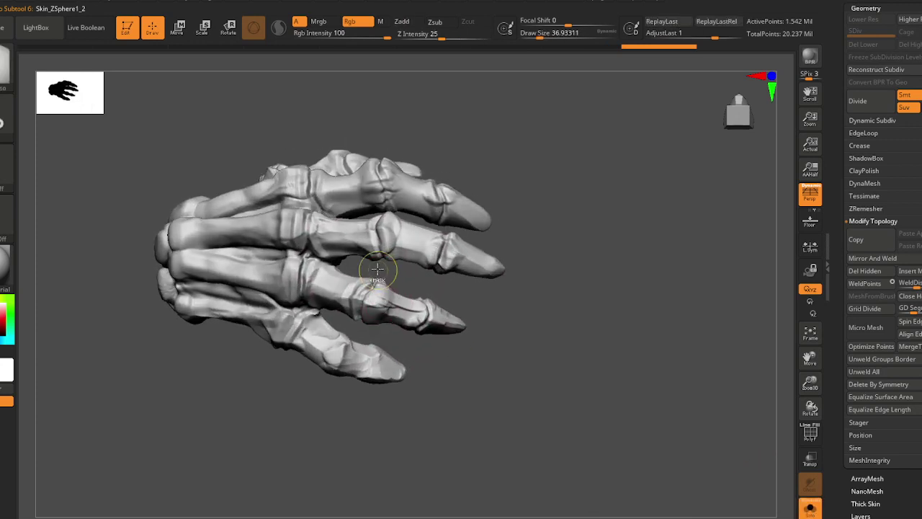
- Mask everything except the ring finger's outer segments and rotate them around their joint to curl the finger toward the palm
{"action": "mouse_move", "coordinate": [378, 269]}
{"action": "left_mouse_down", "text": "ctrl"}
{"action": "mouse_move", "coordinate": [498, 337]}
{"action": "mouse_move", "coordinate": [444, 343]}
{"action": "left_mouse_up", "text": "ctrl"}
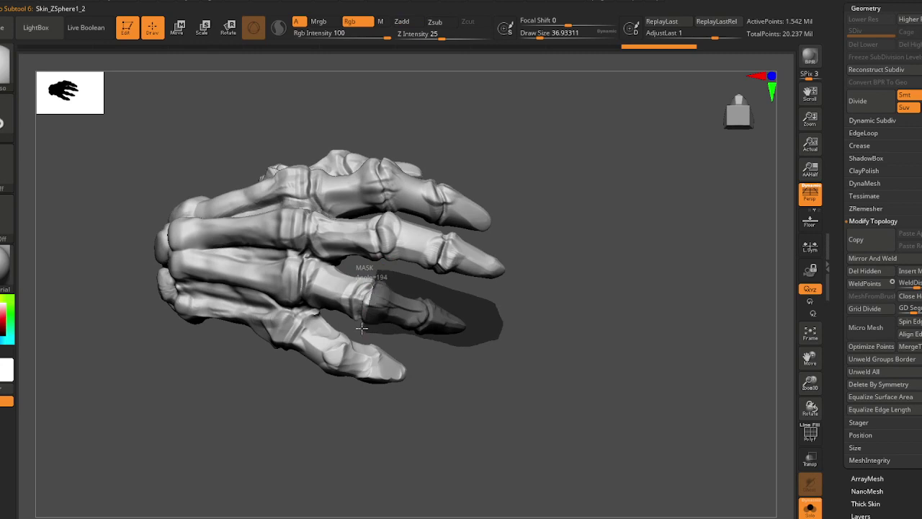
{"action": "left_click_drag", "start_coordinate": [360, 299], "coordinate": [362, 297], "text": "ctrl"}
{"action": "mouse_move", "coordinate": [428, 364]}
{"action": "right_mouse_down"}
{"action": "mouse_move", "coordinate": [406, 357]}
{"action": "mouse_move", "coordinate": [395, 328]}
{"action": "mouse_move", "coordinate": [332, 310]}
{"action": "right_mouse_up"}
{"action": "left_click", "coordinate": [541, 275], "text": "ctrl"}
{"action": "mouse_move", "coordinate": [333, 310]}
{"action": "right_mouse_down"}
{"action": "mouse_move", "coordinate": [339, 330]}
{"action": "mouse_move", "coordinate": [387, 345]}
{"action": "right_mouse_up"}
{"action": "key", "text": "e"}
{"action": "left_click", "coordinate": [328, 304], "text": "alt"}
{"action": "mouse_move", "coordinate": [365, 337]}
{"action": "left_mouse_down"}
{"action": "mouse_move", "coordinate": [368, 262]}
{"action": "mouse_move", "coordinate": [361, 280]}
{"action": "left_mouse_up"}
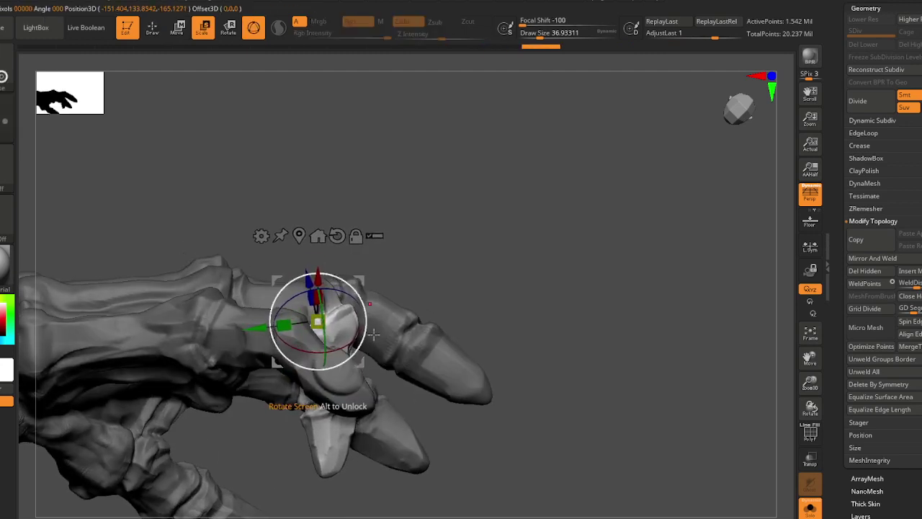
{"action": "key", "text": "q"}
{"action": "mouse_move", "coordinate": [334, 393]}
{"action": "right_mouse_down", "text": "alt"}
{"action": "mouse_move", "coordinate": [309, 423]}
{"action": "mouse_move", "coordinate": [354, 340]}
{"action": "right_mouse_up", "text": "alt"}
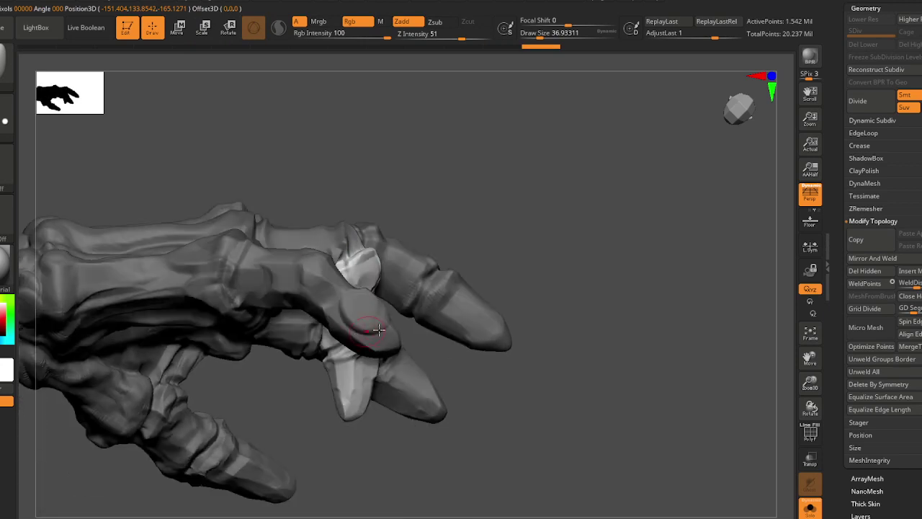
- Extend the mask so only the ring fingertip stays free, set the pivot at its joint and rotate it further inward
{"action": "left_click_drag", "start_coordinate": [414, 325], "coordinate": [267, 292], "text": "ctrl"}
{"action": "left_click_drag", "start_coordinate": [280, 355], "coordinate": [295, 357], "text": "ctrl"}
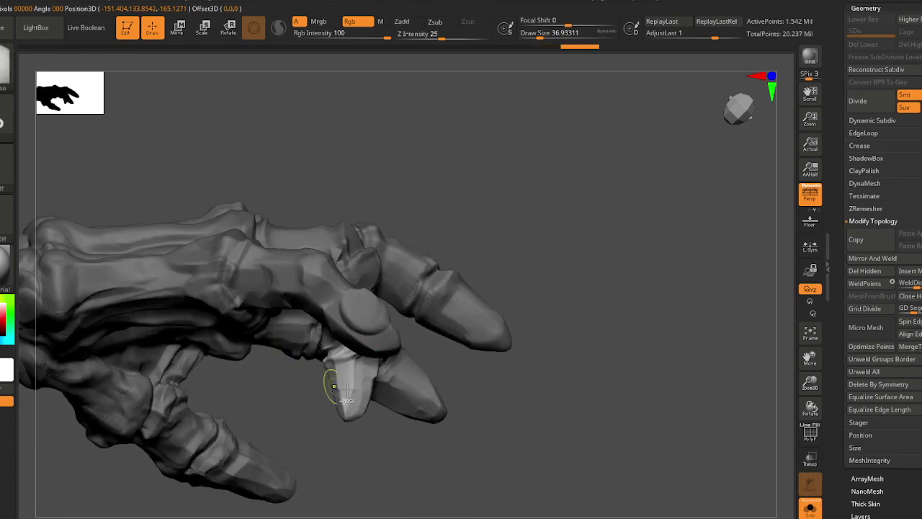
{"action": "left_click", "coordinate": [395, 474], "text": "ctrl"}
{"action": "left_click", "coordinate": [371, 432], "text": "ctrl"}
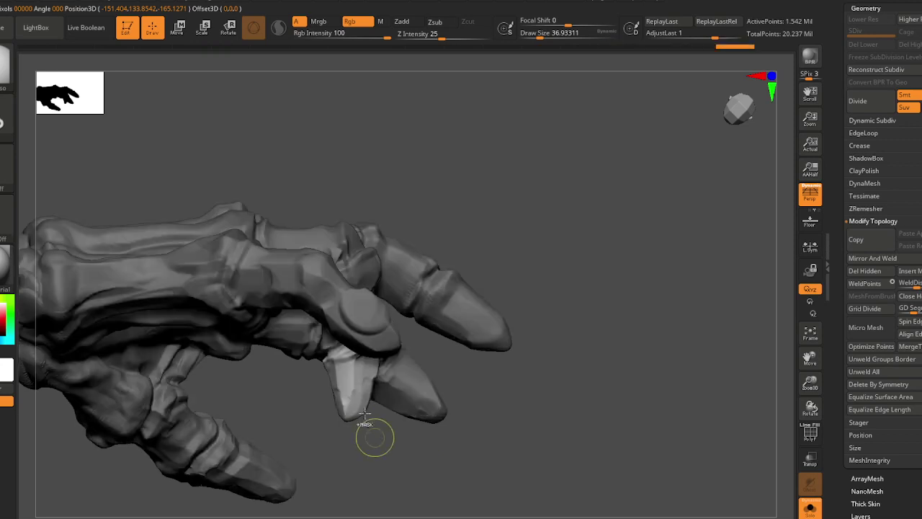
{"action": "key", "text": "e"}
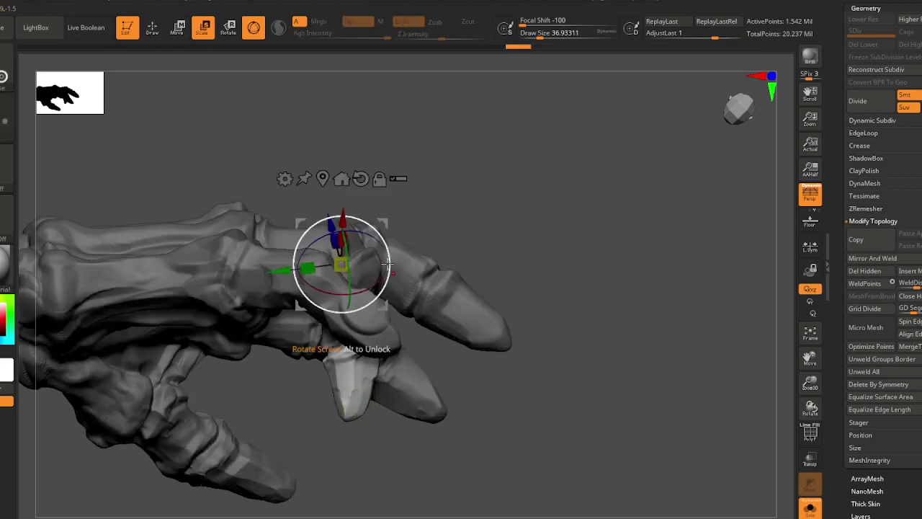
{"action": "left_click_drag", "start_coordinate": [384, 216], "coordinate": [400, 308], "text": "alt"}
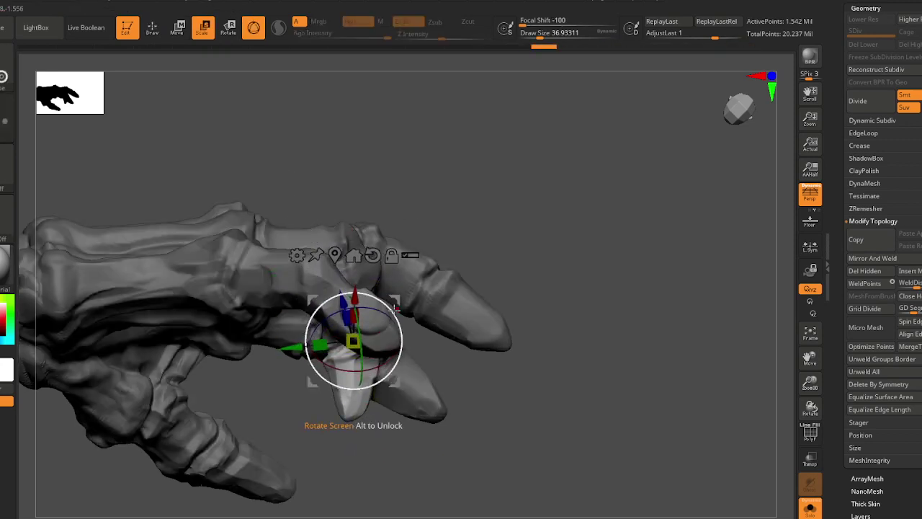
{"action": "left_click_drag", "start_coordinate": [402, 363], "coordinate": [396, 389]}
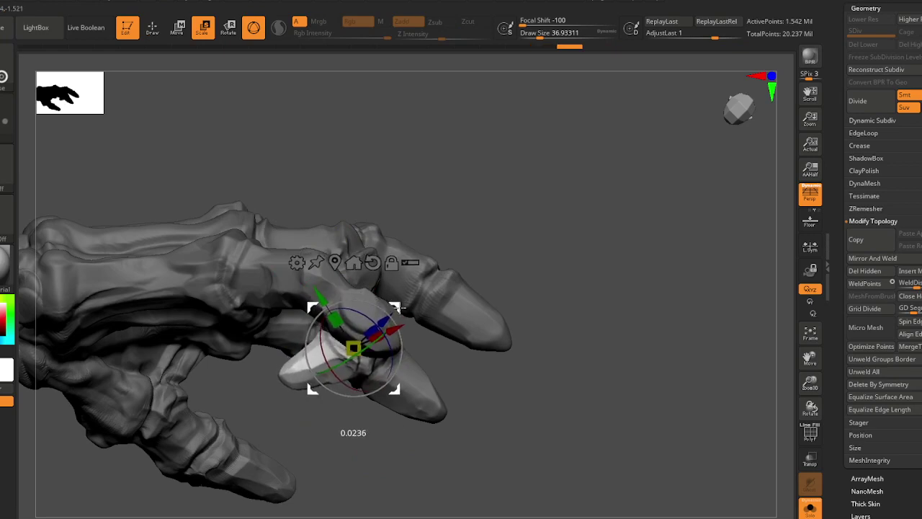
- Clear the mask, then mask the whole hand except the little finger's outer segments
{"action": "key", "text": "q"}
{"action": "left_click_drag", "start_coordinate": [481, 369], "coordinate": [497, 382], "text": "ctrl"}
{"action": "right_click_drag", "start_coordinate": [379, 275], "coordinate": [381, 362]}
{"action": "mouse_move", "coordinate": [450, 348]}
{"action": "left_mouse_down", "text": "ctrl"}
{"action": "mouse_move", "coordinate": [288, 416]}
{"action": "mouse_move", "coordinate": [292, 394]}
{"action": "left_mouse_up", "text": "ctrl"}
{"action": "mouse_move", "coordinate": [409, 381]}
{"action": "right_mouse_down"}
{"action": "mouse_move", "coordinate": [387, 391]}
{"action": "mouse_move", "coordinate": [400, 306]}
{"action": "right_mouse_up"}
{"action": "left_click_drag", "start_coordinate": [359, 351], "coordinate": [374, 326], "text": "alt"}
{"action": "left_click", "coordinate": [437, 257], "text": "ctrl"}
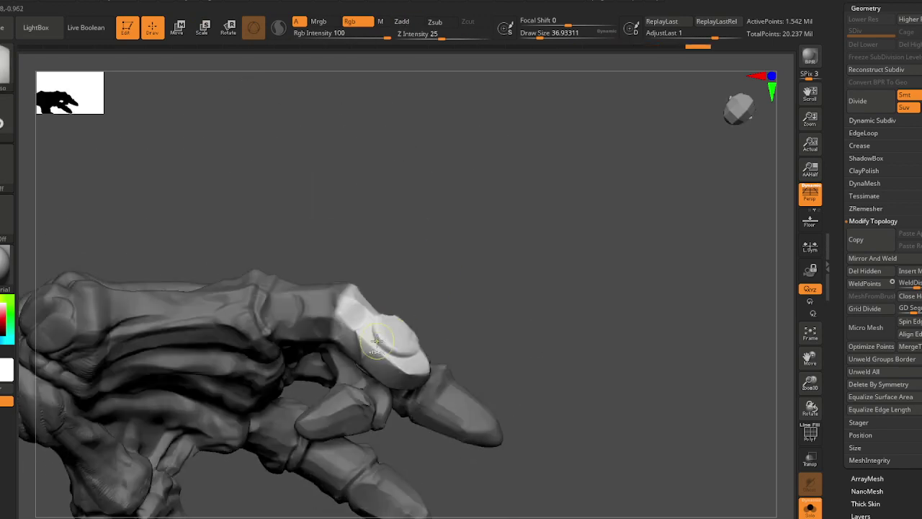
{"action": "right_click_drag", "start_coordinate": [377, 317], "coordinate": [356, 317]}
- Rotate the little finger's outer segments about 60 degrees inward around their joint, reseat them on the finger and clear the mask
{"action": "key", "text": "e"}
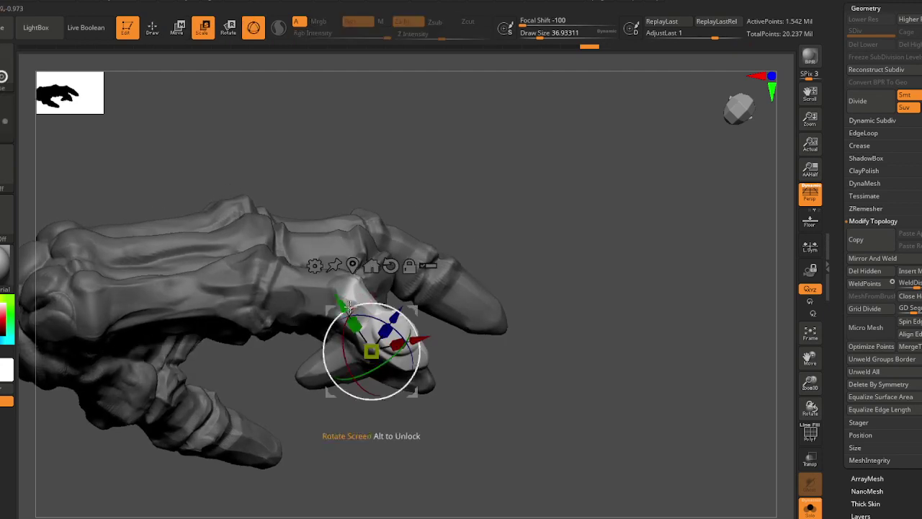
{"action": "left_click_drag", "start_coordinate": [396, 335], "coordinate": [335, 394], "text": "alt"}
{"action": "left_click", "coordinate": [346, 304], "text": "alt"}
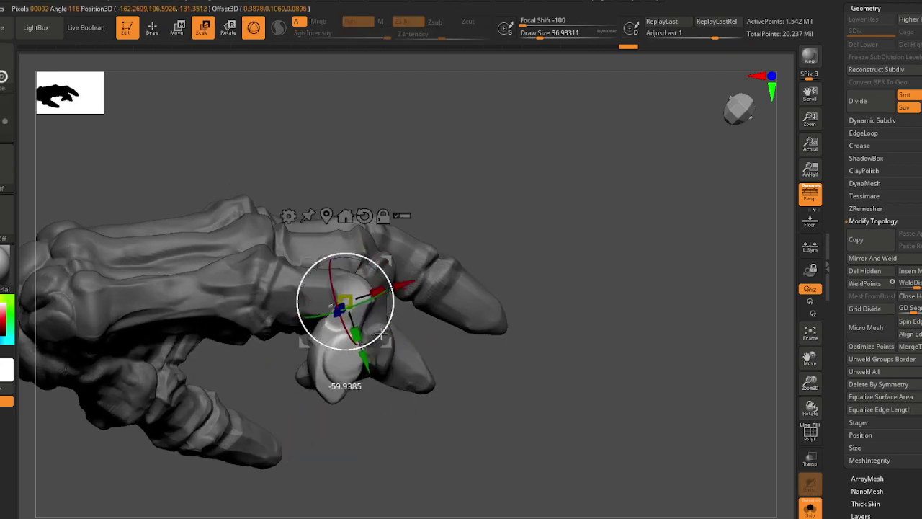
{"action": "left_click_drag", "start_coordinate": [376, 289], "coordinate": [370, 292]}
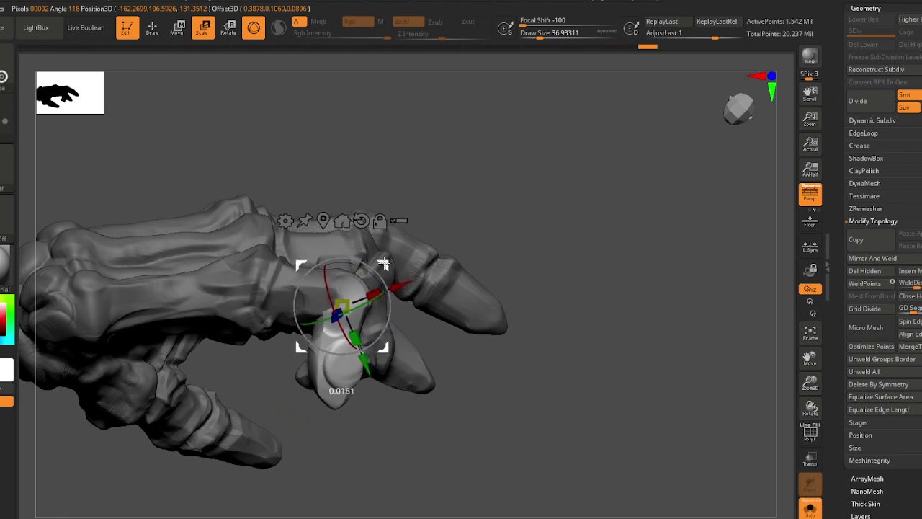
{"action": "key", "text": "q"}
{"action": "mouse_move", "coordinate": [371, 292]}
{"action": "right_mouse_down", "text": "shift"}
{"action": "mouse_move", "coordinate": [353, 381]}
{"action": "mouse_move", "coordinate": [329, 375]}
{"action": "mouse_move", "coordinate": [337, 387]}
{"action": "right_mouse_up", "text": "shift"}
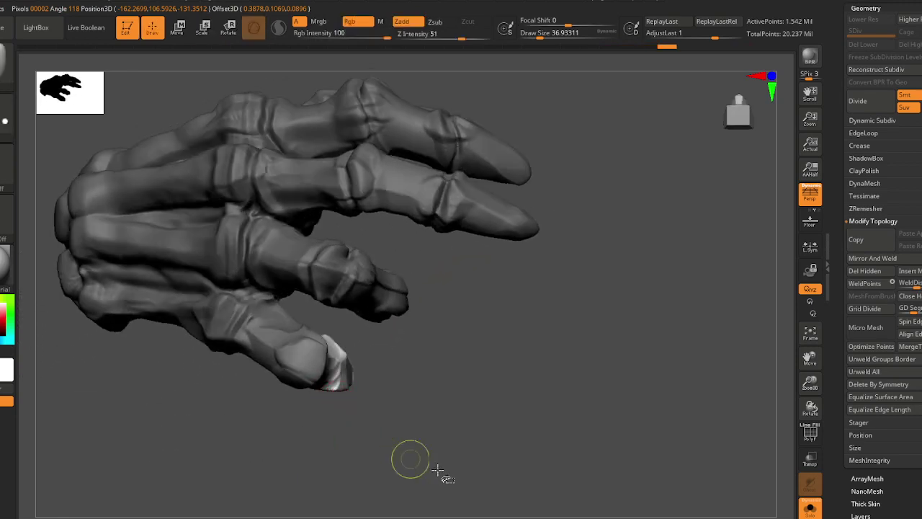
{"action": "left_click_drag", "start_coordinate": [436, 469], "coordinate": [474, 488], "text": "ctrl"}
- Show the whole figure and check how the drawing hand's fingers meet the arrow's fletching from the front and from above
{"action": "left_click", "coordinate": [811, 508]}
{"action": "mouse_move", "coordinate": [461, 425]}
{"action": "right_mouse_down", "text": "ctrl"}
{"action": "mouse_move", "coordinate": [368, 144]}
{"action": "mouse_move", "coordinate": [321, 176]}
{"action": "right_mouse_up", "text": "ctrl"}
{"action": "key", "text": "bracketright"}
{"action": "left_click_drag", "start_coordinate": [374, 353], "coordinate": [520, 361]}
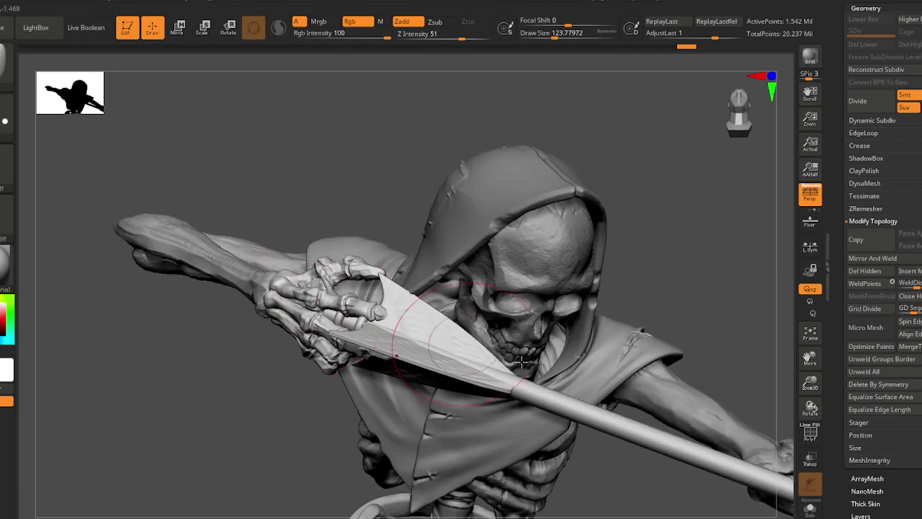
{"action": "left_click", "coordinate": [354, 298], "text": "ctrl+shift"}
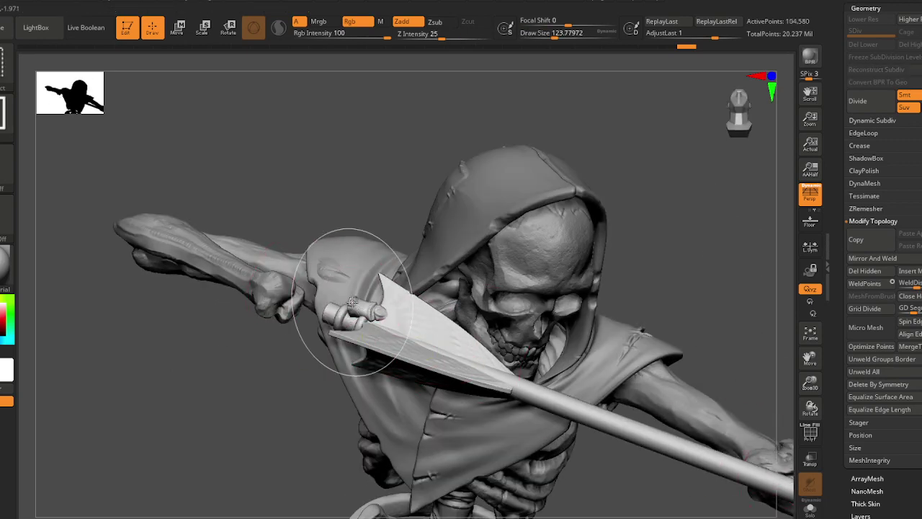
{"action": "left_click_drag", "start_coordinate": [234, 309], "coordinate": [223, 384]}
{"action": "left_click", "coordinate": [329, 346], "text": "alt"}
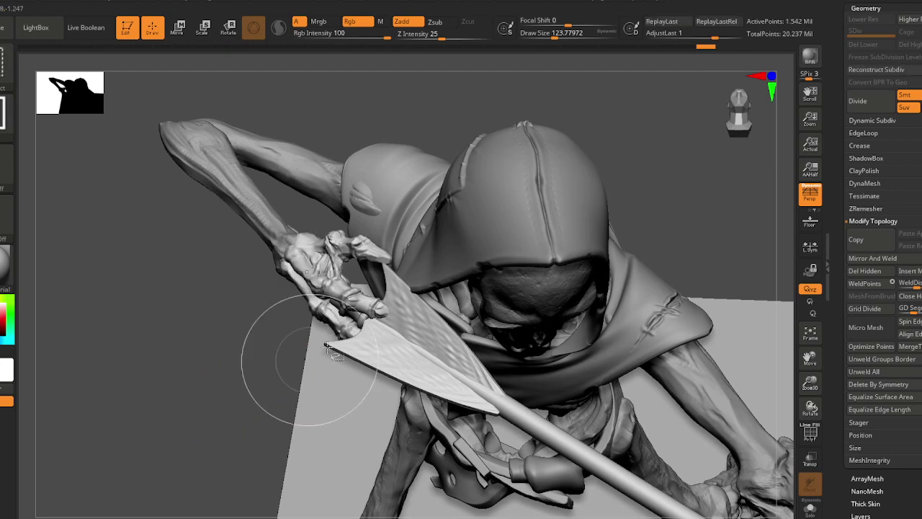
{"action": "left_click", "coordinate": [356, 346], "text": "alt"}
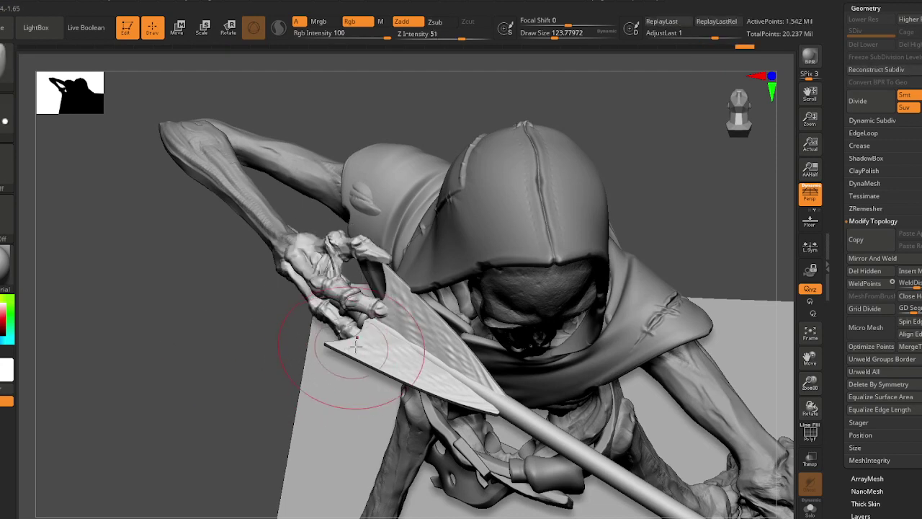
- Isolate the hand bones again and mask everything except the index finger's two outer segments
{"action": "left_click", "coordinate": [806, 509]}
{"action": "mouse_move", "coordinate": [382, 307]}
{"action": "left_mouse_down"}
{"action": "mouse_move", "coordinate": [383, 242]}
{"action": "mouse_move", "coordinate": [392, 303]}
{"action": "left_mouse_up"}
{"action": "left_click", "coordinate": [400, 305], "text": "ctrl+shift"}
{"action": "left_click", "coordinate": [468, 281], "text": "ctrl"}
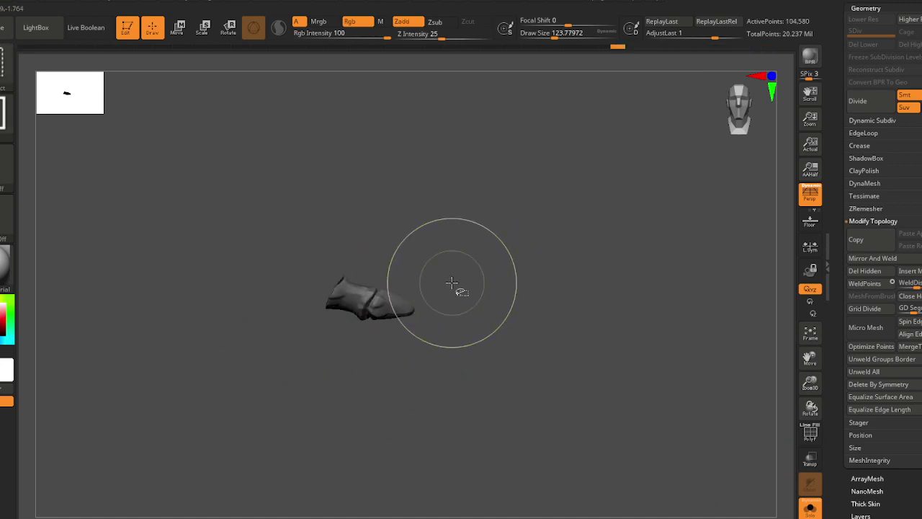
{"action": "left_click", "coordinate": [452, 284], "text": "ctrl+shift"}
{"action": "left_click_drag", "start_coordinate": [417, 361], "coordinate": [403, 323], "text": "alt"}
{"action": "left_click", "coordinate": [379, 312], "text": "alt"}
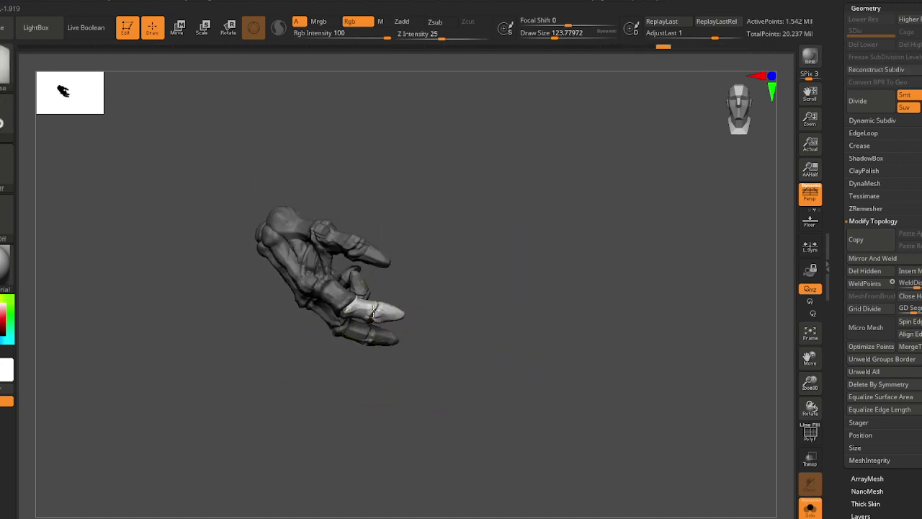
{"action": "left_click", "coordinate": [450, 339], "text": "ctrl"}
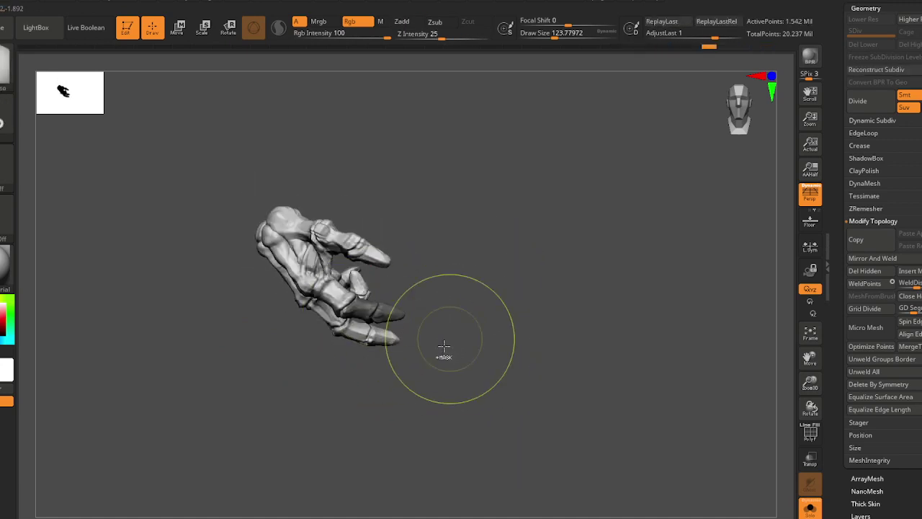
{"action": "left_click", "coordinate": [395, 315], "text": "ctrl"}
{"action": "left_click_drag", "start_coordinate": [454, 362], "coordinate": [492, 385], "text": "alt"}
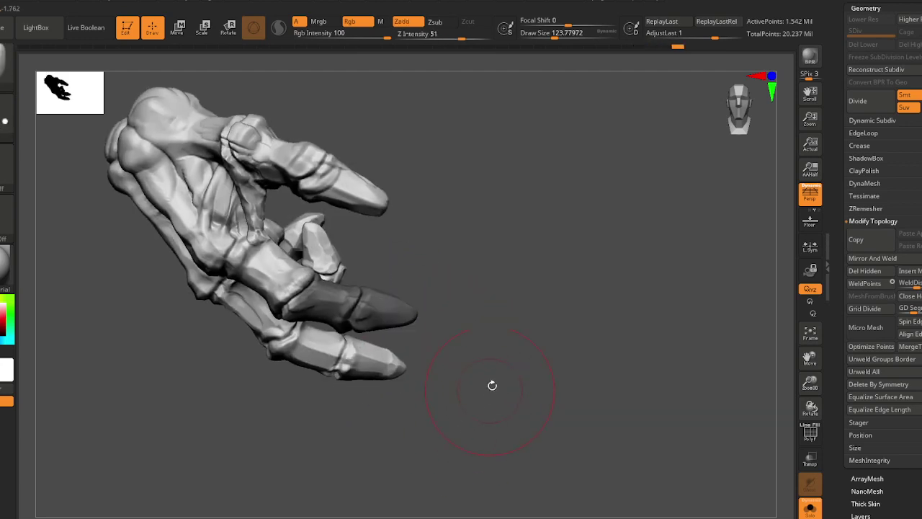
{"action": "left_click", "coordinate": [501, 381], "text": "ctrl"}
{"action": "right_click_drag", "start_coordinate": [346, 326], "coordinate": [339, 317]}
- Set the pivot at the index finger's joint and rotate its two outer segments around it
{"action": "key", "text": "e"}
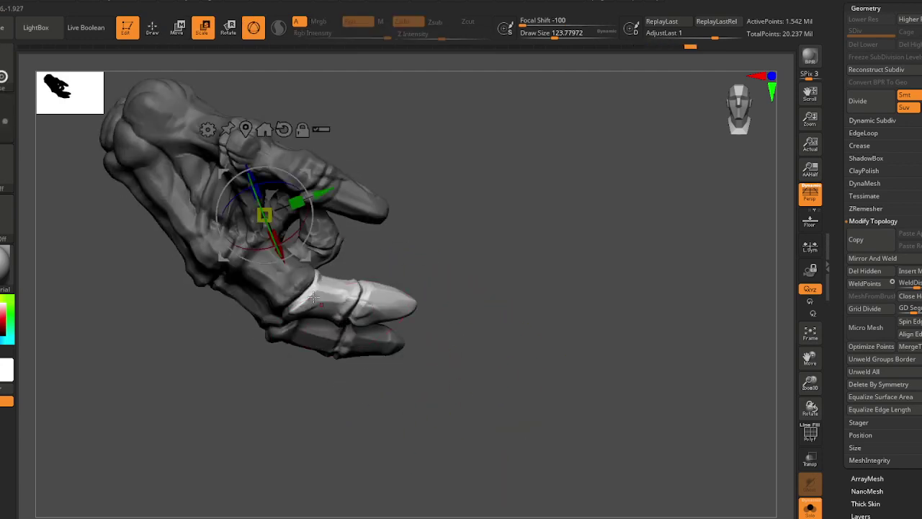
{"action": "left_click", "coordinate": [306, 279]}
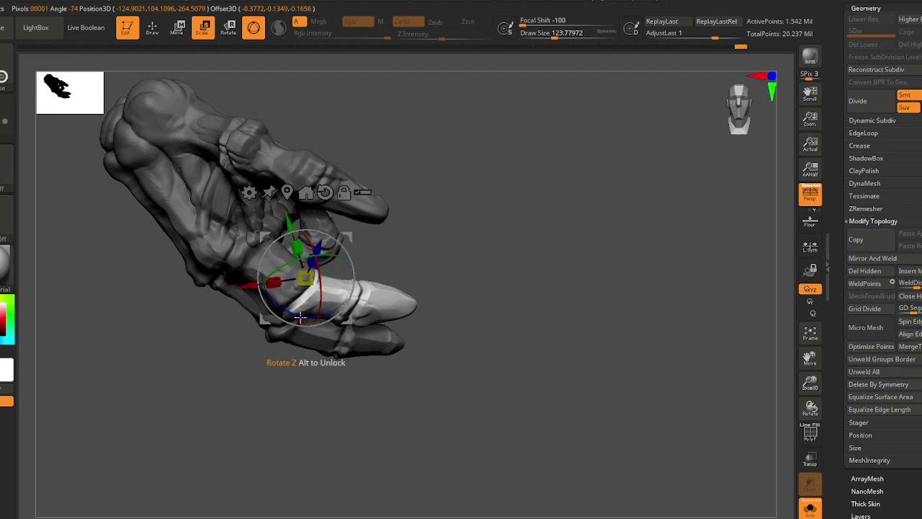
{"action": "left_click_drag", "start_coordinate": [300, 314], "coordinate": [337, 319]}
{"action": "key", "text": "q"}
- View the hand from the fingertips, recenter the pivot on the index finger and nudge its outer segments into place at the joint
{"action": "mouse_move", "coordinate": [338, 314]}
{"action": "right_mouse_down"}
{"action": "mouse_move", "coordinate": [340, 295]}
{"action": "mouse_move", "coordinate": [244, 284]}
{"action": "right_mouse_up"}
{"action": "left_click_drag", "start_coordinate": [245, 284], "coordinate": [268, 308]}
{"action": "key", "text": "w"}
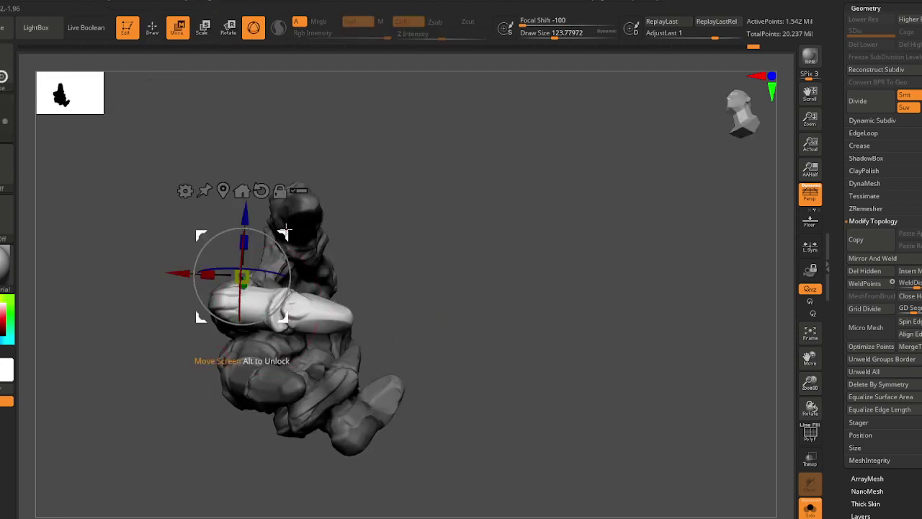
{"action": "left_click_drag", "start_coordinate": [284, 232], "coordinate": [276, 262]}
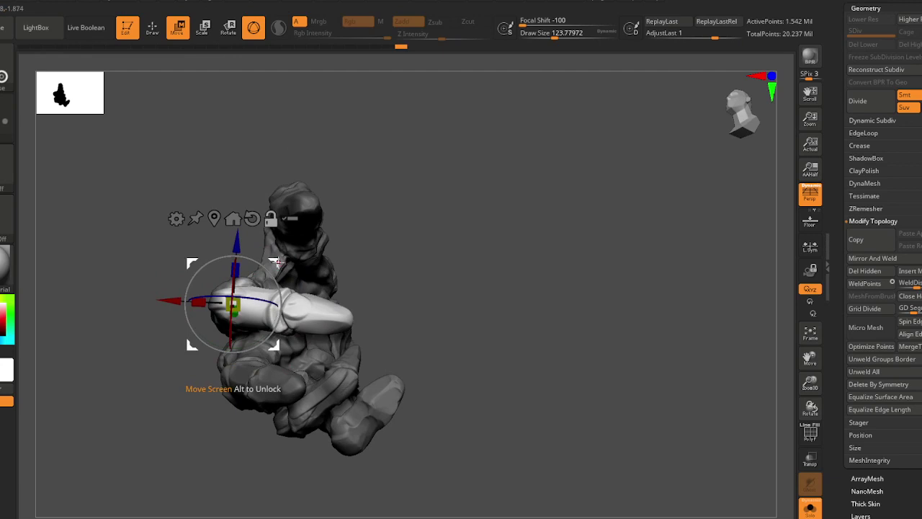
{"action": "left_click_drag", "start_coordinate": [279, 262], "coordinate": [277, 255]}
{"action": "key", "text": "q"}
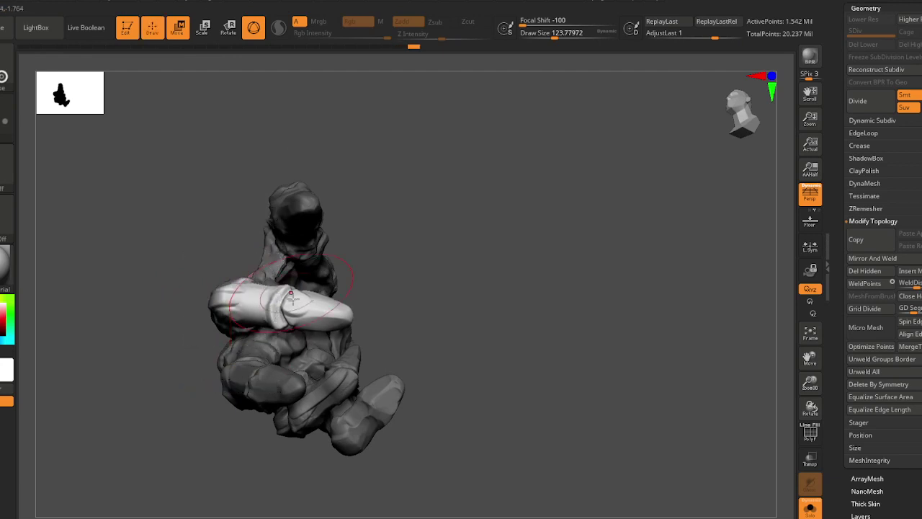
- Mask the whole drawing hand except the index finger's outermost segment
{"action": "mouse_move", "coordinate": [292, 297]}
{"action": "right_mouse_down"}
{"action": "mouse_move", "coordinate": [287, 317]}
{"action": "mouse_move", "coordinate": [282, 288]}
{"action": "mouse_move", "coordinate": [291, 260]}
{"action": "right_mouse_up"}
{"action": "mouse_move", "coordinate": [245, 158]}
{"action": "left_mouse_down", "text": "ctrl"}
{"action": "mouse_move", "coordinate": [158, 257]}
{"action": "mouse_move", "coordinate": [209, 341]}
{"action": "left_mouse_up", "text": "ctrl"}
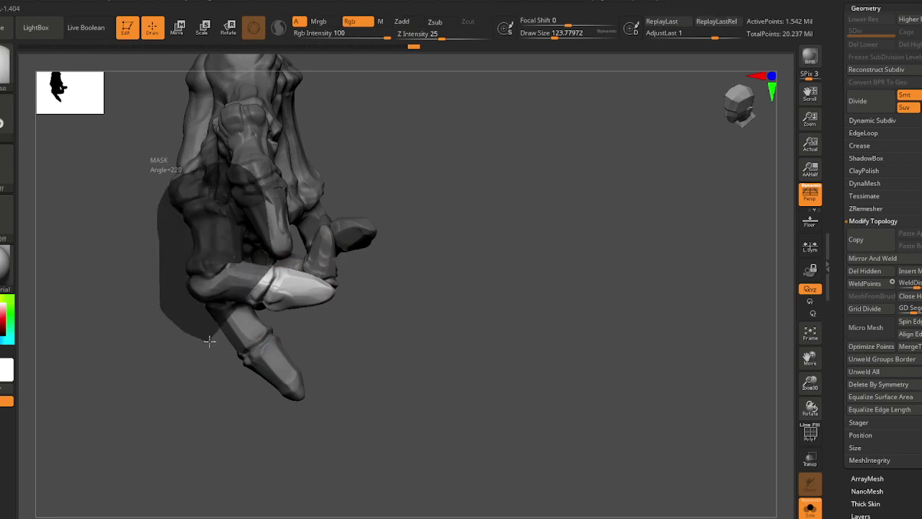
{"action": "left_click_drag", "start_coordinate": [273, 284], "coordinate": [275, 280], "text": "ctrl"}
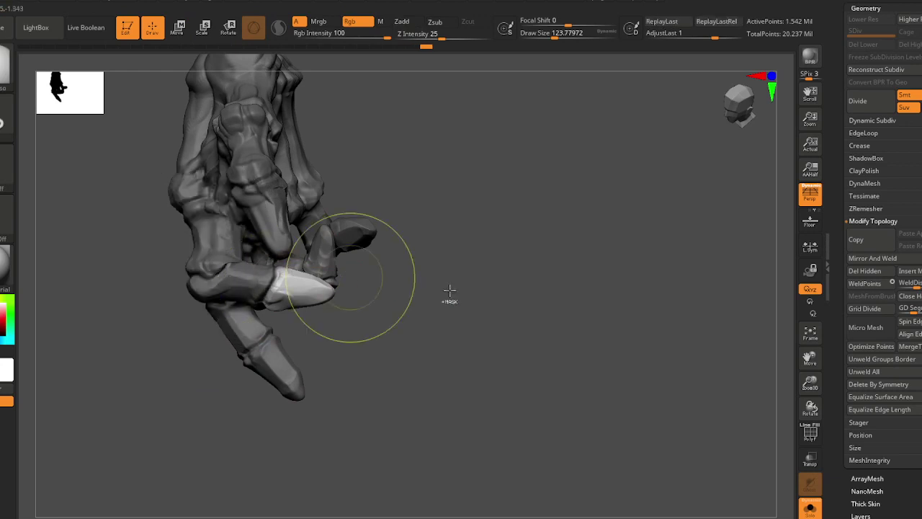
{"action": "left_click", "coordinate": [366, 324], "text": "ctrl"}
{"action": "left_click", "coordinate": [356, 341], "text": "ctrl"}
{"action": "right_click_drag", "start_coordinate": [296, 277], "coordinate": [298, 299]}
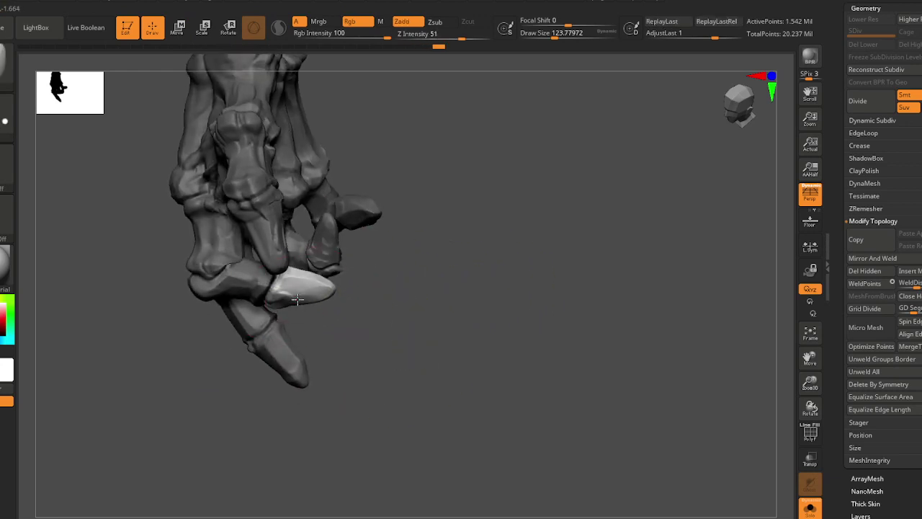
{"action": "left_click", "coordinate": [408, 335], "text": "ctrl"}
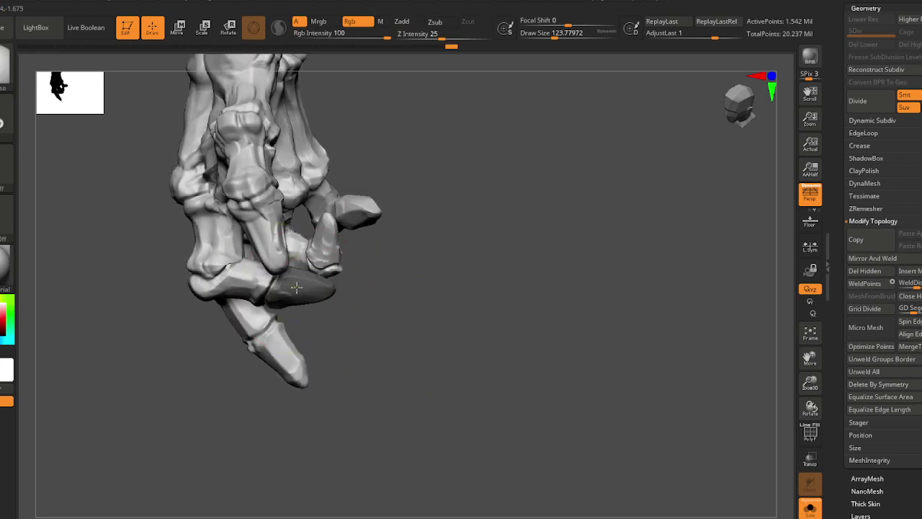
{"action": "left_click", "coordinate": [452, 356], "text": "ctrl"}
- Place the pivot at the index finger's last joint, rotate the tip segment inward about 28.5 degrees, and clear the mask
{"action": "key", "text": "e"}
{"action": "right_click_drag", "start_coordinate": [269, 288], "coordinate": [271, 275]}
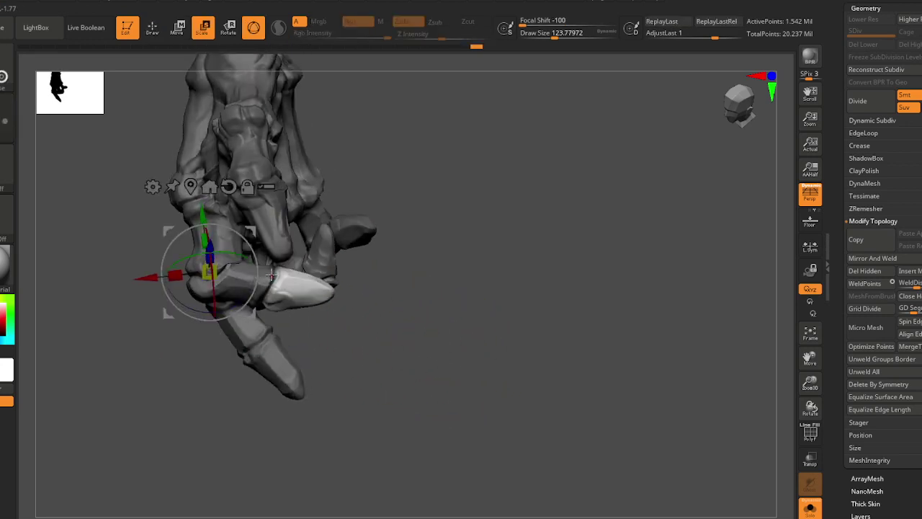
{"action": "left_click", "coordinate": [272, 274]}
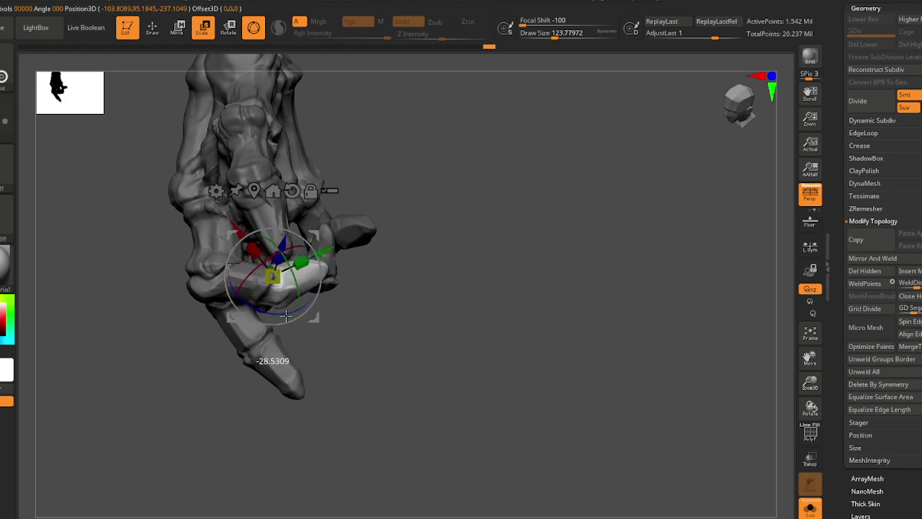
{"action": "key", "text": "q"}
{"action": "left_click_drag", "start_coordinate": [346, 345], "coordinate": [364, 364], "text": "ctrl"}
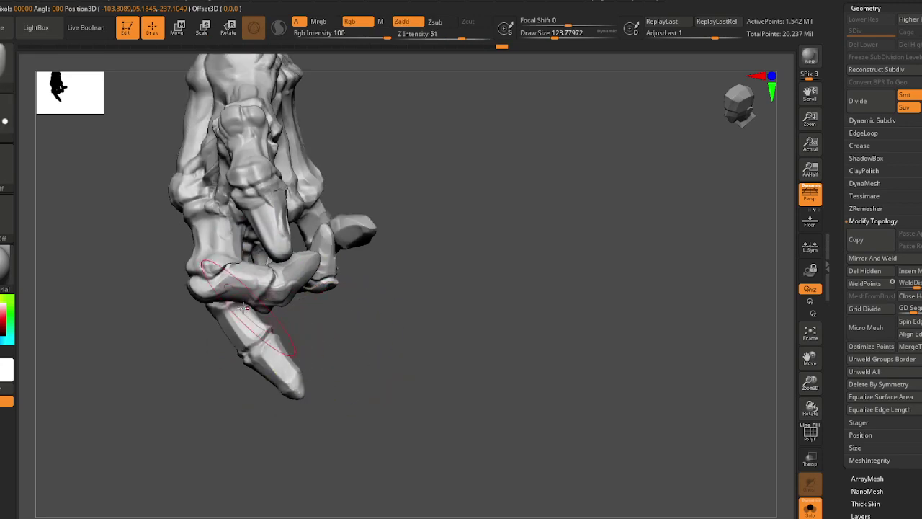
- Check the bent index finger from the fingertips and against the arrow's fletching with the whole figure shown
{"action": "right_click_drag", "start_coordinate": [247, 324], "coordinate": [254, 300]}
{"action": "left_click_drag", "start_coordinate": [254, 301], "coordinate": [265, 287]}
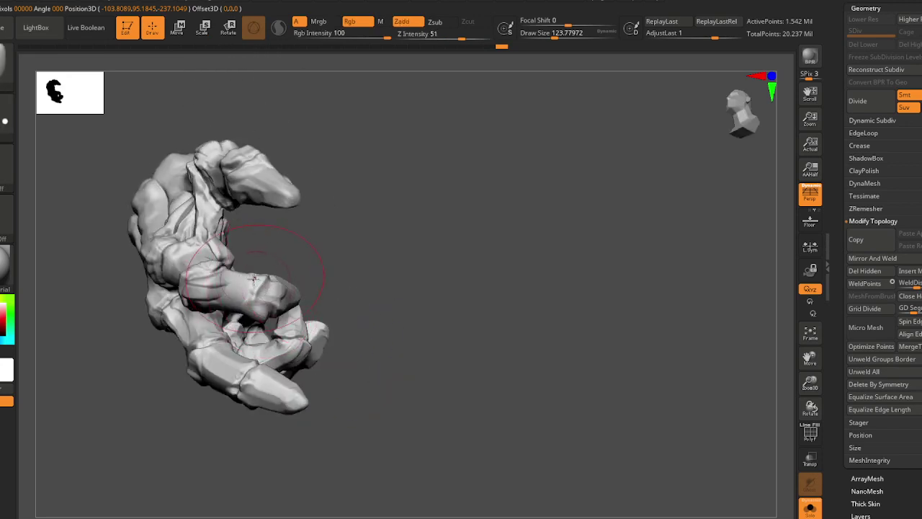
{"action": "mouse_move", "coordinate": [250, 300]}
{"action": "right_mouse_down"}
{"action": "mouse_move", "coordinate": [267, 294]}
{"action": "mouse_move", "coordinate": [268, 312]}
{"action": "mouse_move", "coordinate": [260, 301]}
{"action": "right_mouse_up"}
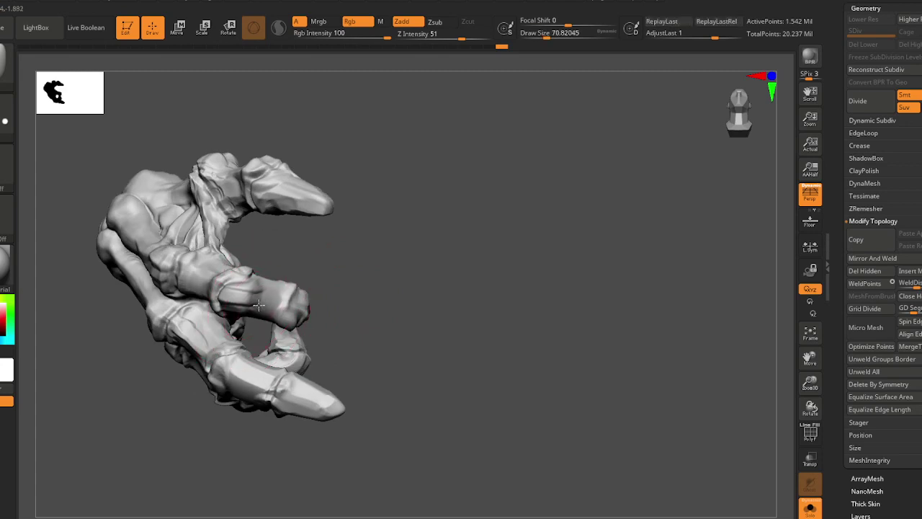
{"action": "left_click", "coordinate": [809, 506]}
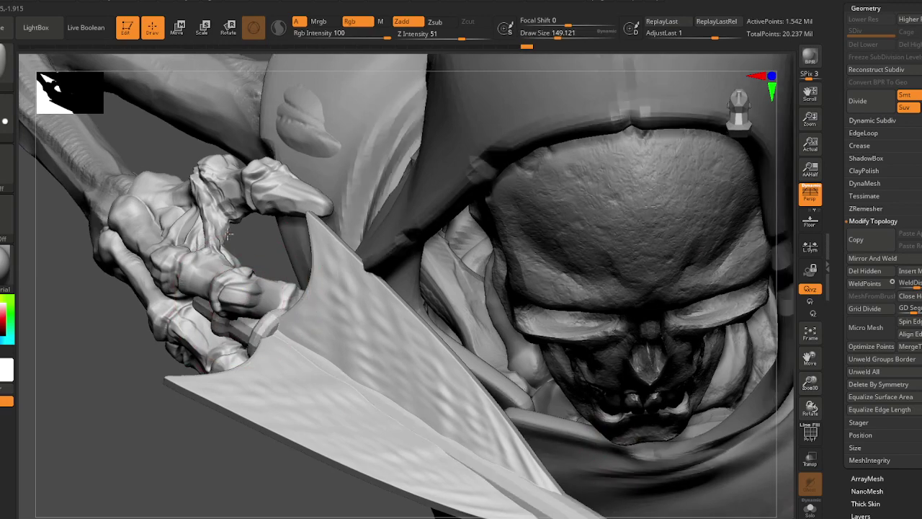
{"action": "key", "text": "f"}
{"action": "right_click_drag", "start_coordinate": [243, 322], "coordinate": [251, 268]}
- Isolate the middle finger's two outer segments and mask the rest of the hand, leaving the knuckle end unmasked
{"action": "left_click", "coordinate": [262, 288], "text": "ctrl+shift"}
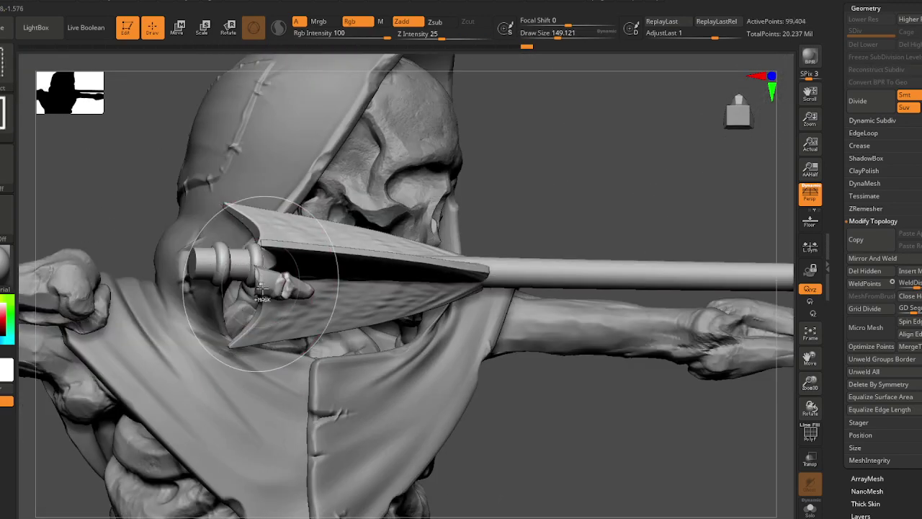
{"action": "left_click", "coordinate": [810, 509]}
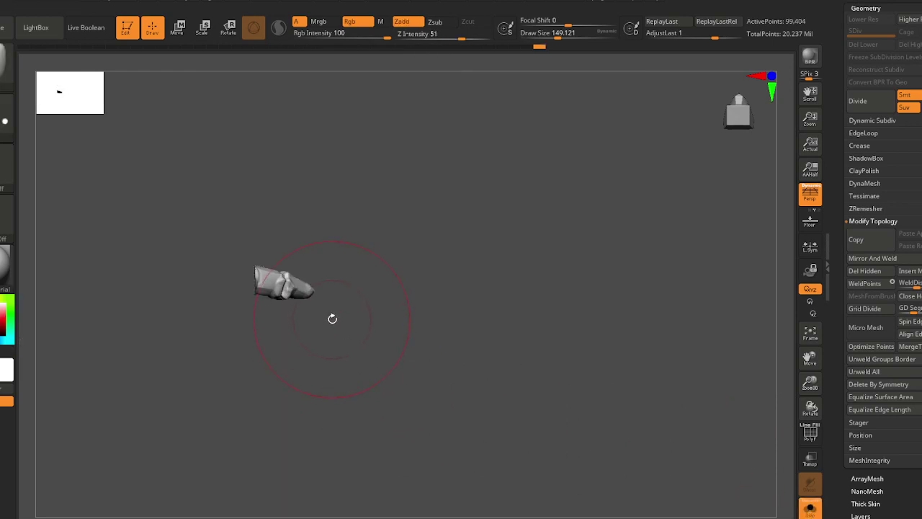
{"action": "right_click_drag", "start_coordinate": [333, 315], "coordinate": [519, 428]}
{"action": "right_click_drag", "start_coordinate": [257, 322], "coordinate": [310, 332]}
{"action": "left_click", "coordinate": [522, 289], "text": "ctrl"}
{"action": "mouse_move", "coordinate": [411, 274]}
{"action": "right_mouse_down"}
{"action": "mouse_move", "coordinate": [316, 306]}
{"action": "mouse_move", "coordinate": [388, 279]}
{"action": "right_mouse_up"}
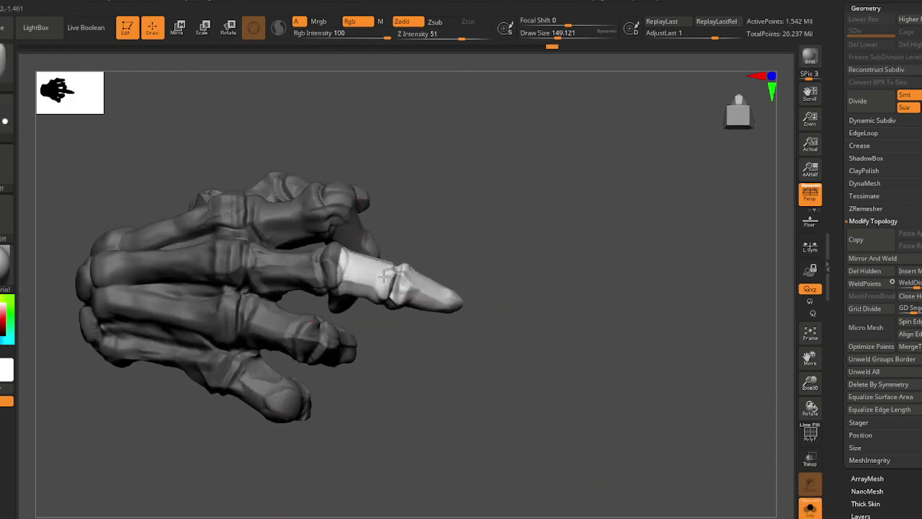
{"action": "left_click", "coordinate": [387, 281], "text": "ctrl"}
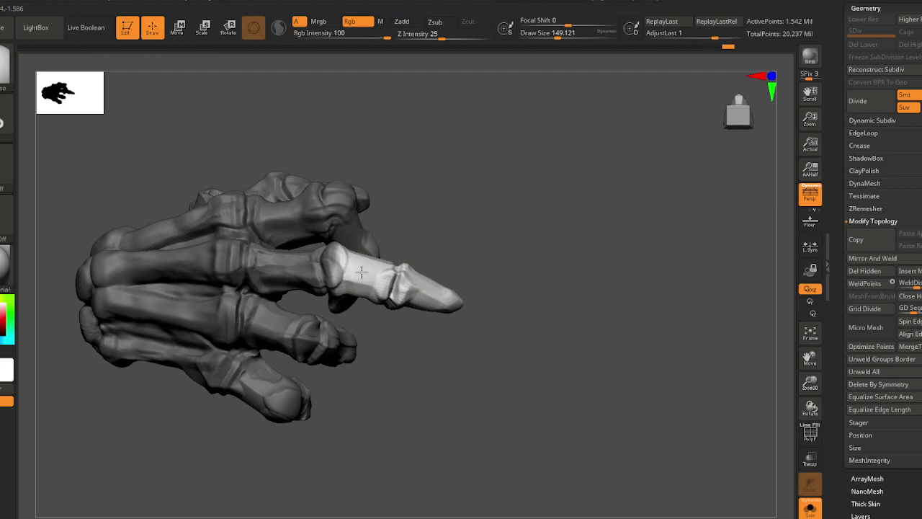
{"action": "right_click_drag", "start_coordinate": [360, 268], "coordinate": [326, 263]}
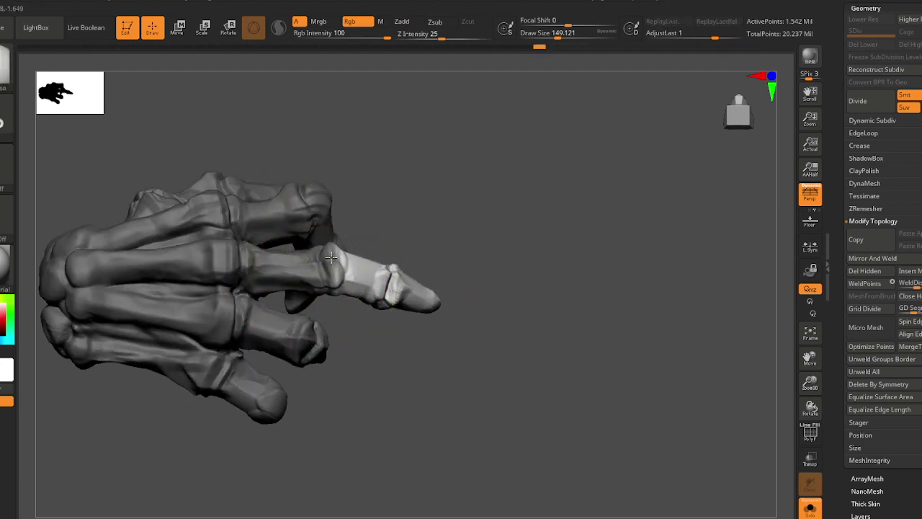
{"action": "mouse_move", "coordinate": [331, 257]}
{"action": "right_mouse_down"}
{"action": "mouse_move", "coordinate": [330, 239]}
{"action": "mouse_move", "coordinate": [331, 261]}
{"action": "mouse_move", "coordinate": [325, 250]}
{"action": "mouse_move", "coordinate": [308, 261]}
{"action": "right_mouse_up"}
- Place the pivot at the middle finger's knuckle and curl its two outer segments downward
{"action": "key", "text": "e"}
{"action": "right_click_drag", "start_coordinate": [404, 307], "coordinate": [390, 306]}
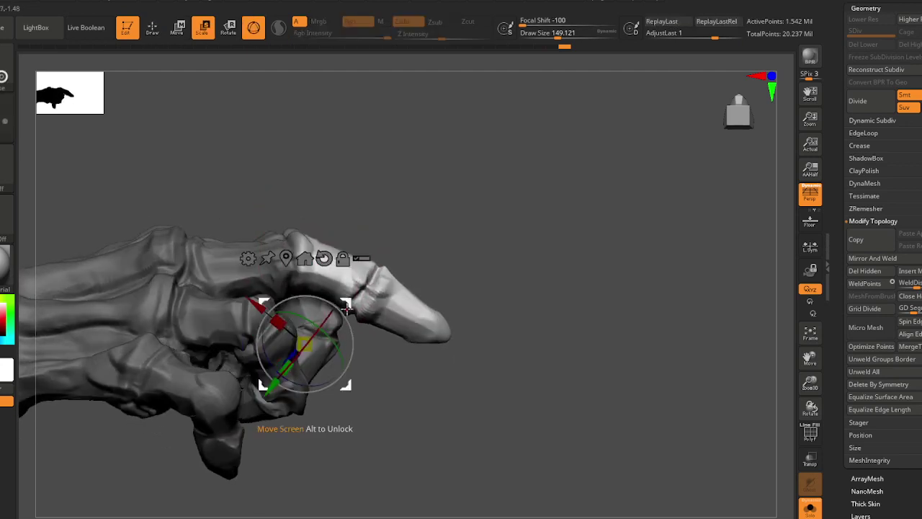
{"action": "mouse_move", "coordinate": [346, 302]}
{"action": "left_mouse_down", "text": "alt"}
{"action": "mouse_move", "coordinate": [342, 218]}
{"action": "mouse_move", "coordinate": [338, 332]}
{"action": "left_mouse_up", "text": "alt"}
{"action": "key", "text": "q"}
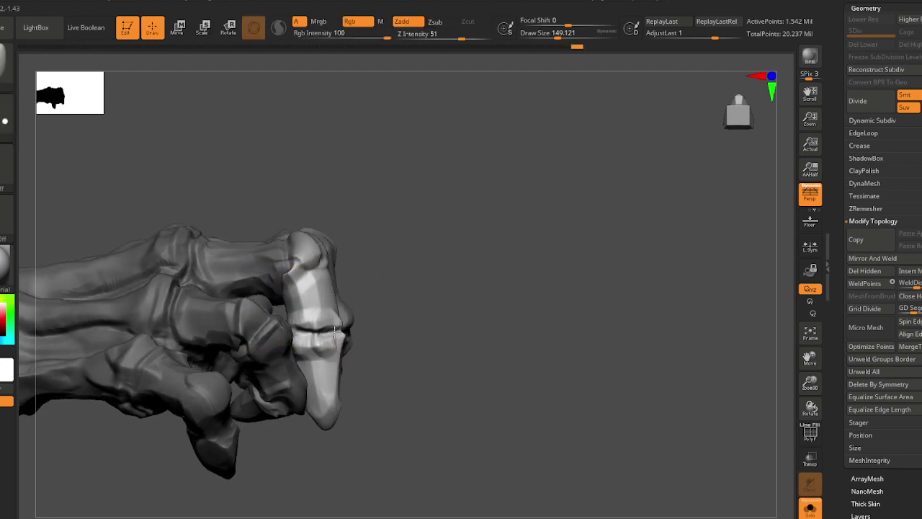
- Recenter the pivot on the middle finger's knuckle from the front and rotate its outer segments about 14 degrees toward the index finger
{"action": "right_click_drag", "start_coordinate": [395, 324], "coordinate": [291, 342]}
{"action": "key", "text": "e"}
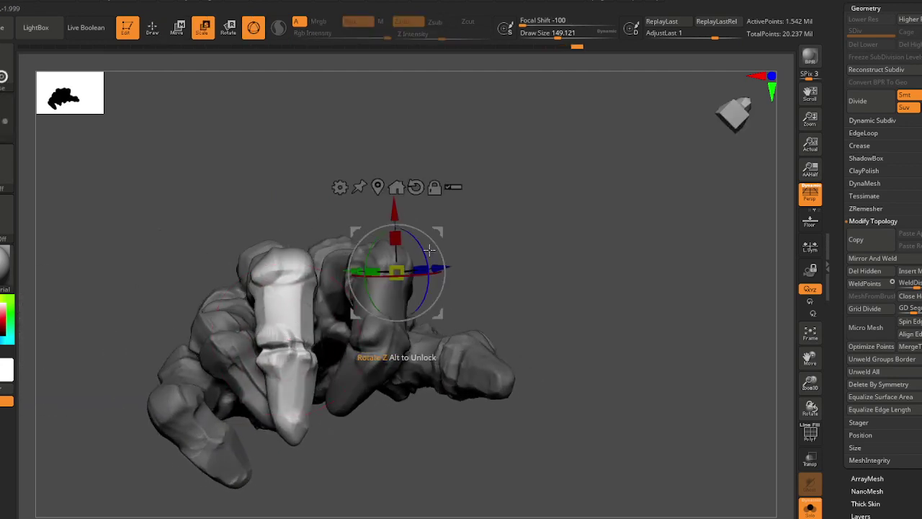
{"action": "left_click_drag", "start_coordinate": [437, 233], "coordinate": [332, 235], "text": "alt"}
{"action": "right_click_drag", "start_coordinate": [357, 253], "coordinate": [340, 255]}
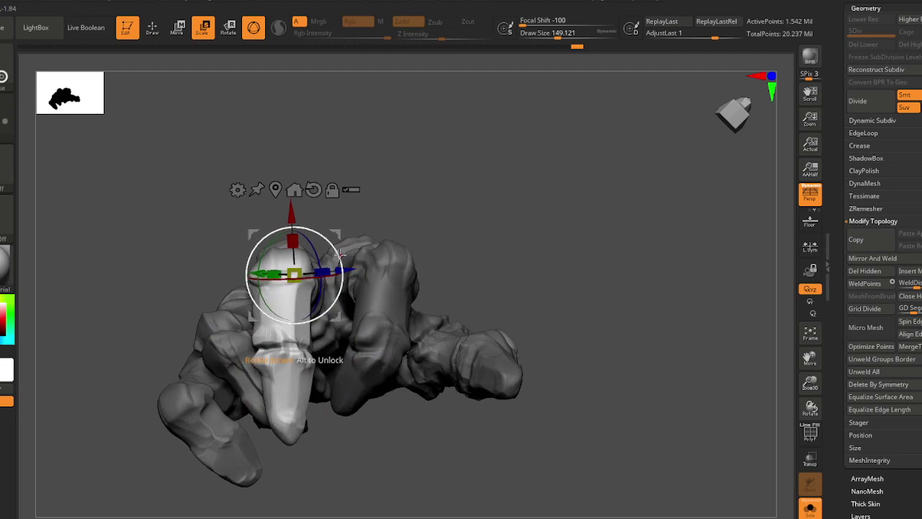
{"action": "left_click_drag", "start_coordinate": [339, 253], "coordinate": [328, 245]}
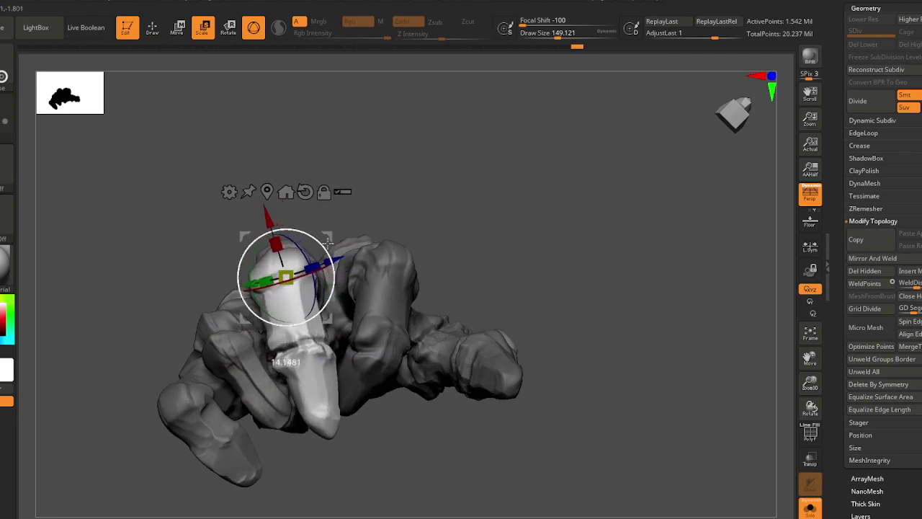
{"action": "key", "text": "q"}
- Mask the whole hand except the middle finger's tip segment
{"action": "right_click_drag", "start_coordinate": [328, 245], "coordinate": [337, 351]}
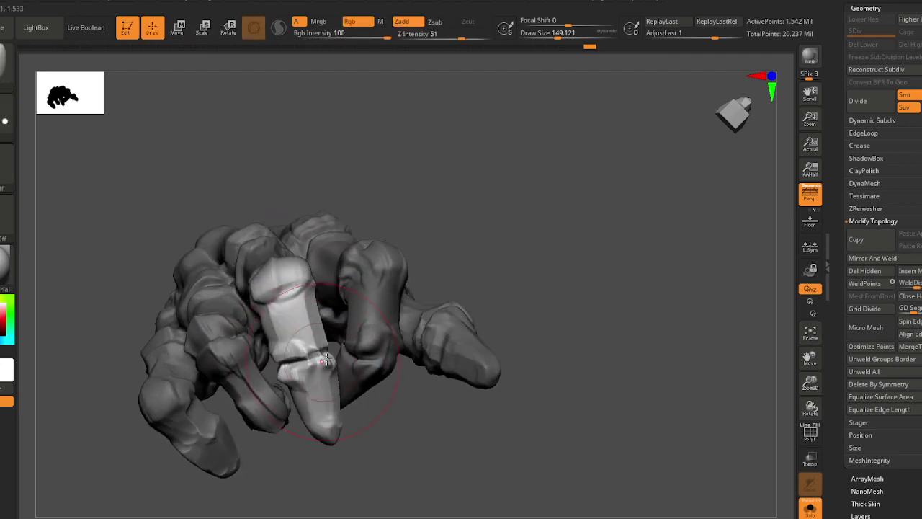
{"action": "left_click_drag", "start_coordinate": [337, 349], "coordinate": [230, 185], "text": "ctrl"}
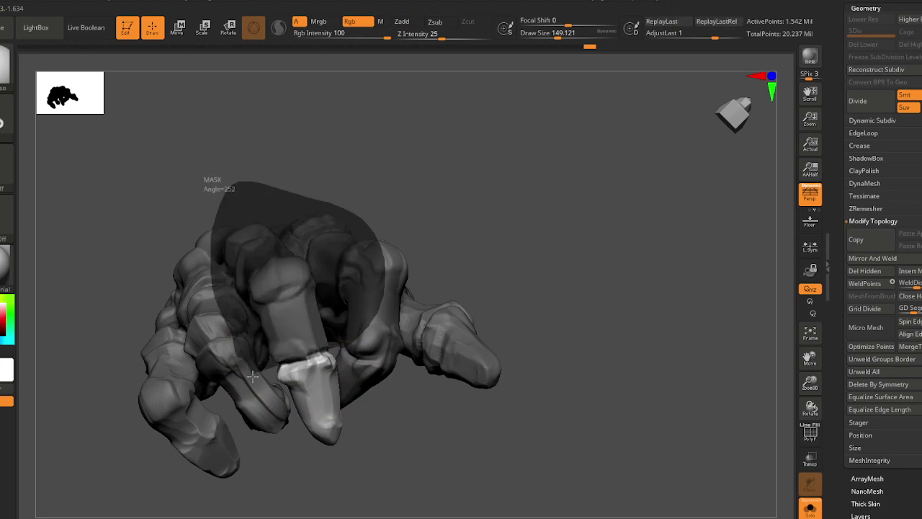
{"action": "left_click_drag", "start_coordinate": [252, 375], "coordinate": [309, 380], "text": "ctrl"}
{"action": "left_click", "coordinate": [402, 443], "text": "ctrl"}
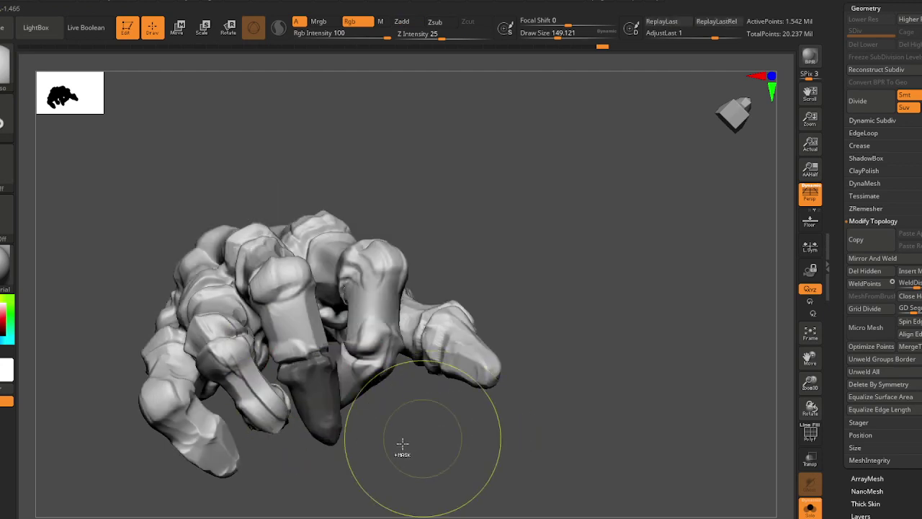
{"action": "mouse_move", "coordinate": [301, 386]}
{"action": "right_mouse_down"}
{"action": "mouse_move", "coordinate": [504, 358]}
{"action": "mouse_move", "coordinate": [476, 312]}
{"action": "mouse_move", "coordinate": [270, 370]}
{"action": "mouse_move", "coordinate": [442, 297]}
{"action": "right_mouse_up"}
{"action": "left_click", "coordinate": [424, 308], "text": "ctrl"}
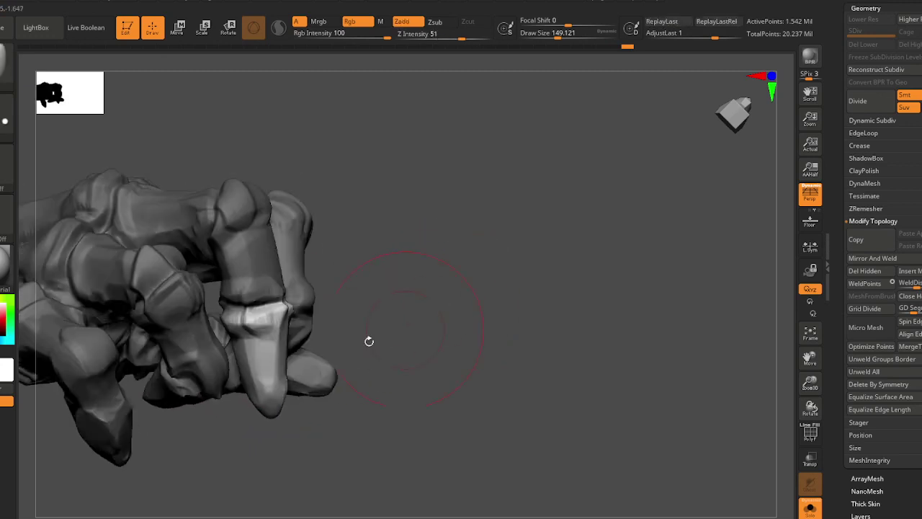
- Set the pivot at the middle finger's last joint, rotate the tip segment inward, and clear the mask
{"action": "key", "text": "e"}
{"action": "right_click_drag", "start_coordinate": [360, 317], "coordinate": [228, 297]}
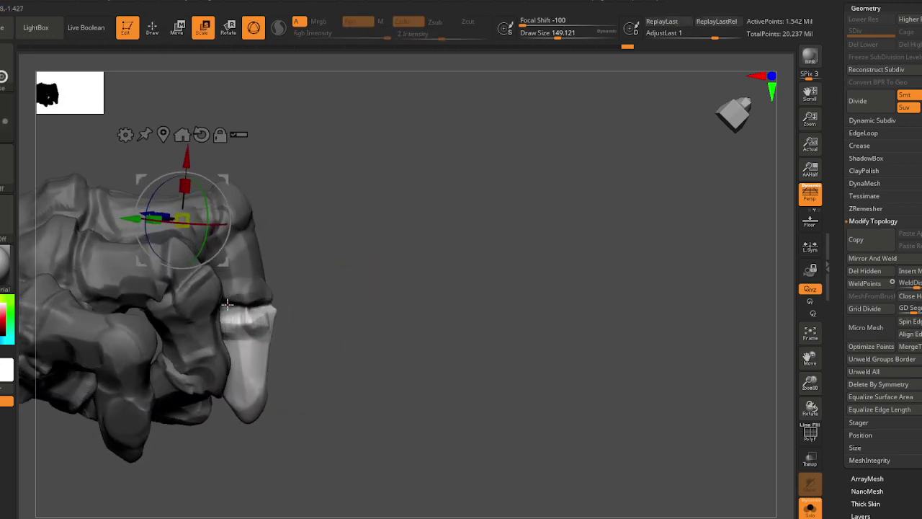
{"action": "left_click", "coordinate": [224, 298], "text": "alt"}
{"action": "right_click_drag", "start_coordinate": [284, 344], "coordinate": [291, 326]}
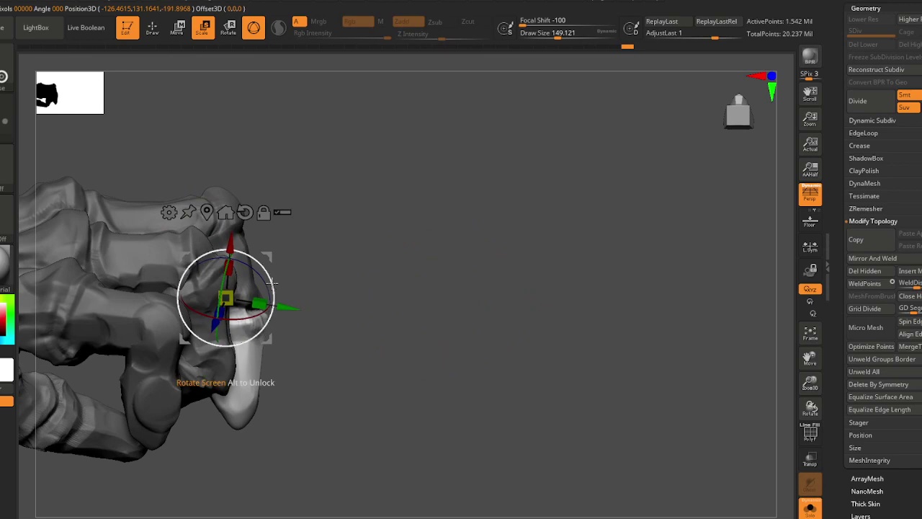
{"action": "left_click_drag", "start_coordinate": [273, 283], "coordinate": [270, 308]}
{"action": "left_click_drag", "start_coordinate": [321, 328], "coordinate": [340, 343], "text": "ctrl"}
{"action": "key", "text": "q"}
- Show the whole archer and check the drawing hand, arrow and bow from the front and from above
{"action": "mouse_move", "coordinate": [340, 343]}
{"action": "right_mouse_down"}
{"action": "mouse_move", "coordinate": [353, 335]}
{"action": "mouse_move", "coordinate": [338, 307]}
{"action": "mouse_move", "coordinate": [596, 450]}
{"action": "right_mouse_up"}
{"action": "left_click", "coordinate": [811, 509]}
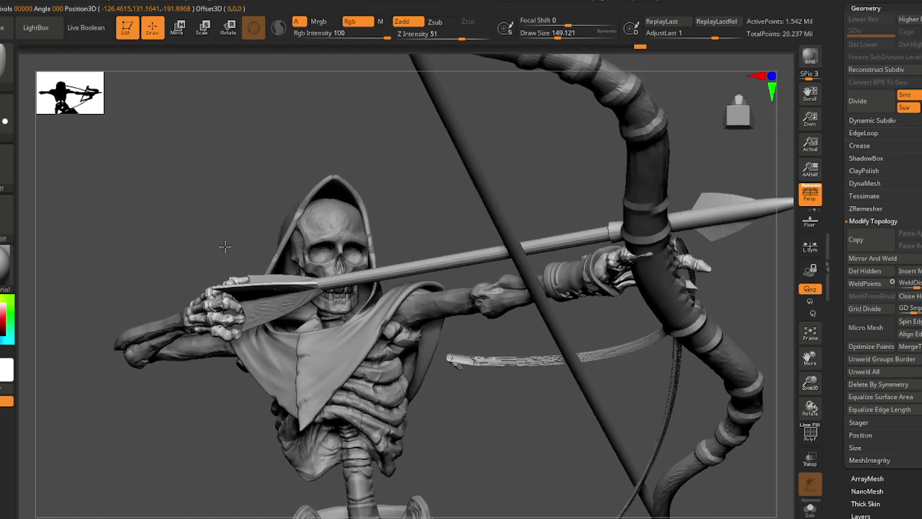
{"action": "right_click_drag", "start_coordinate": [225, 247], "coordinate": [228, 245]}
{"action": "right_click_drag", "start_coordinate": [688, 343], "coordinate": [381, 298], "text": "alt"}
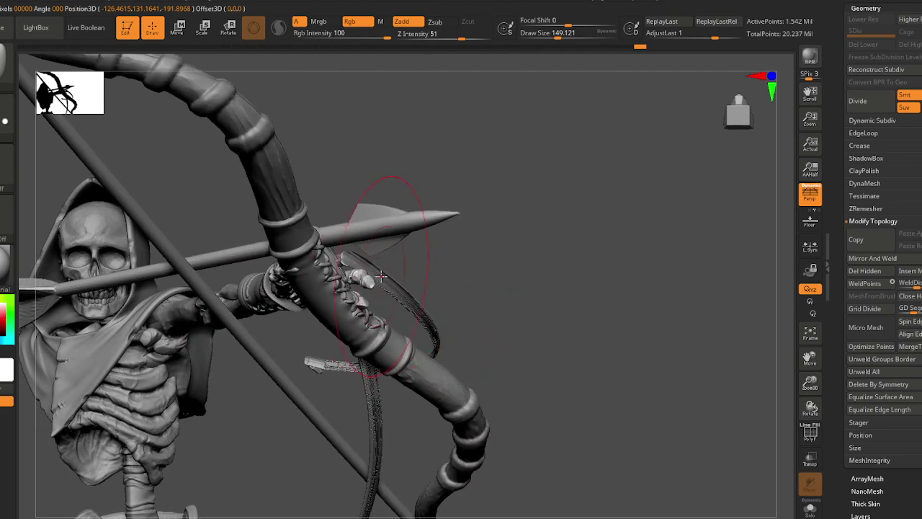
{"action": "left_click_drag", "start_coordinate": [382, 276], "coordinate": [566, 356]}
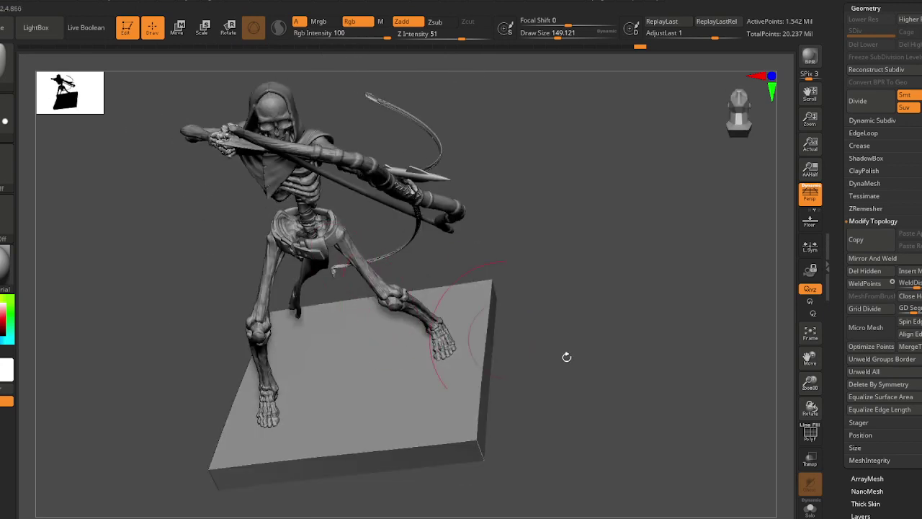
- Isolate the subtool containing both hands and the curved cord, and duplicate it
{"action": "left_click", "coordinate": [810, 510]}
{"action": "mouse_move", "coordinate": [672, 413]}
{"action": "left_mouse_down"}
{"action": "mouse_move", "coordinate": [350, 237]}
{"action": "mouse_move", "coordinate": [368, 254]}
{"action": "mouse_move", "coordinate": [377, 212]}
{"action": "mouse_move", "coordinate": [767, 225]}
{"action": "left_mouse_up"}
{"action": "scroll", "coordinate": [916, 109], "scroll_direction": "up", "scroll_amount": 3}
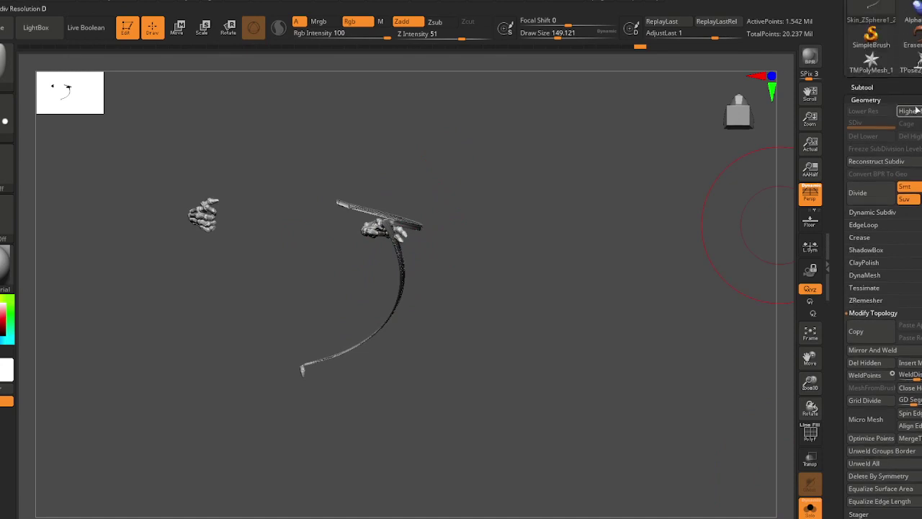
{"action": "left_click", "coordinate": [859, 87]}
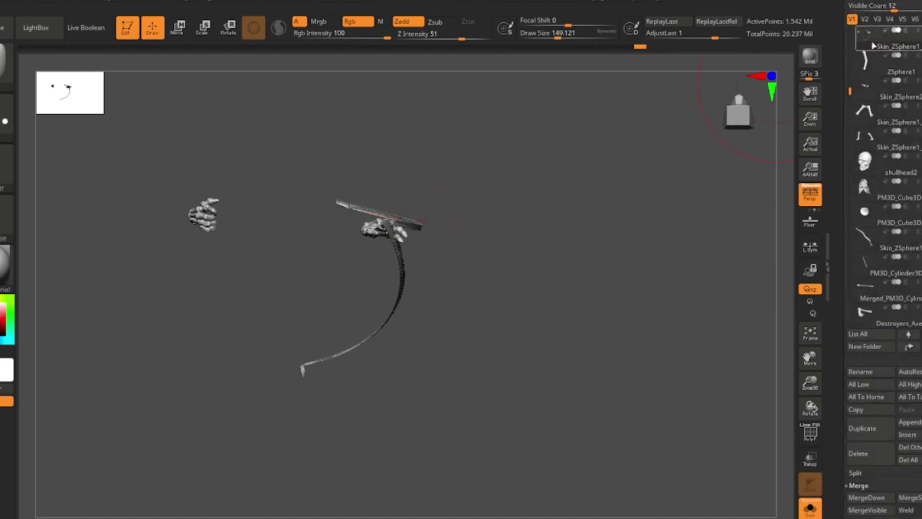
{"action": "right_click_drag", "start_coordinate": [392, 219], "coordinate": [418, 262], "text": "alt"}
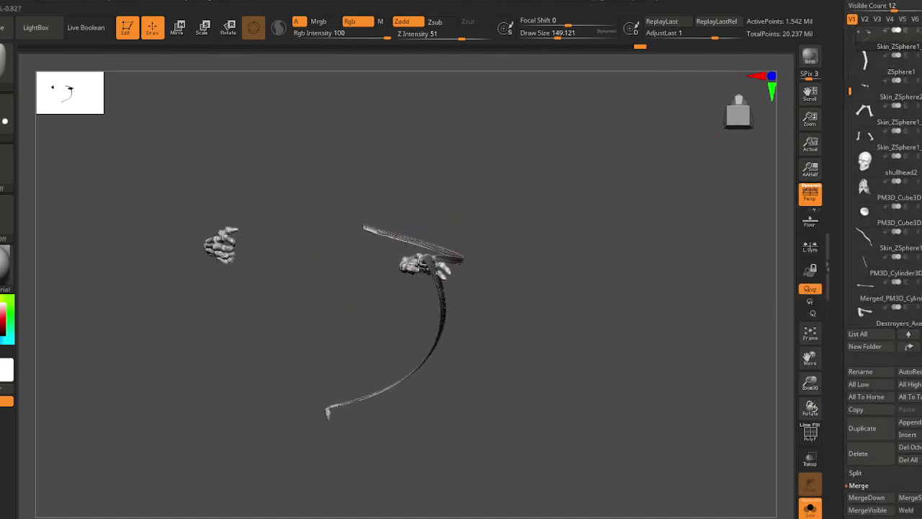
{"action": "left_click_drag", "start_coordinate": [420, 264], "coordinate": [448, 262]}
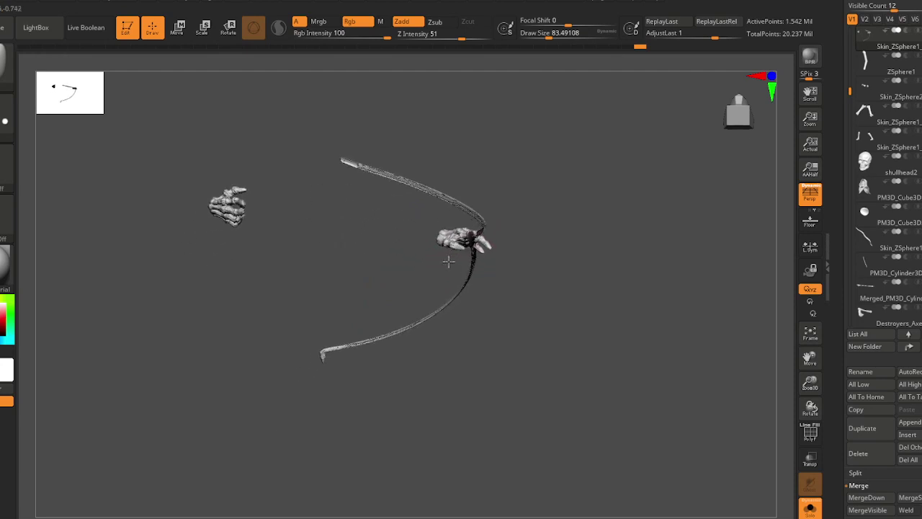
{"action": "key", "text": "ctrl+shift+d"}
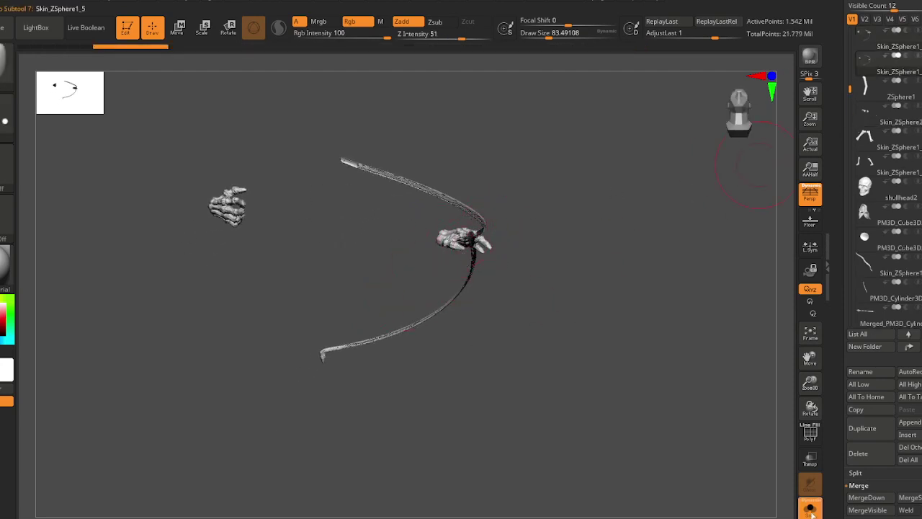
{"action": "mouse_move", "coordinate": [280, 267]}
{"action": "left_mouse_down"}
{"action": "mouse_move", "coordinate": [260, 267]}
{"action": "mouse_move", "coordinate": [278, 264]}
{"action": "left_mouse_up"}
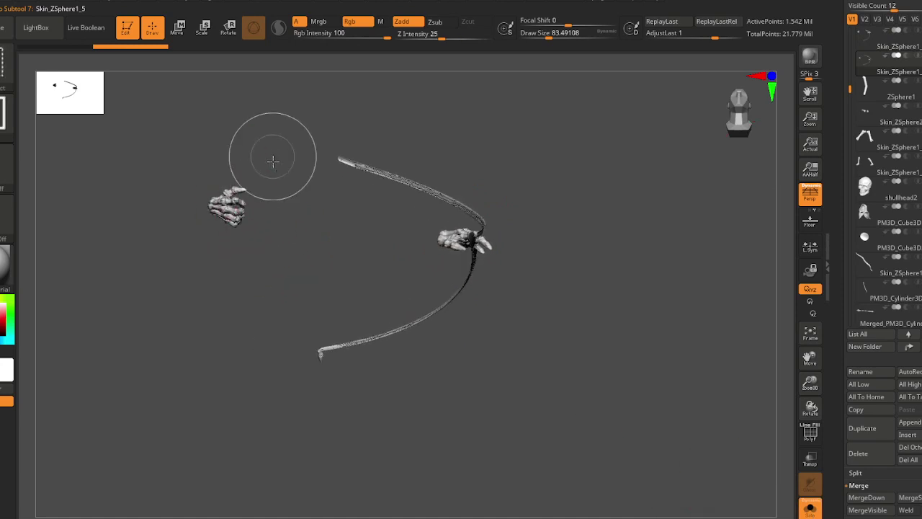
- Show only the drawing hand in the duplicated subtool and delete its hidden bow hand and cord
{"action": "left_click_drag", "start_coordinate": [273, 160], "coordinate": [158, 272], "text": "ctrl+shift"}
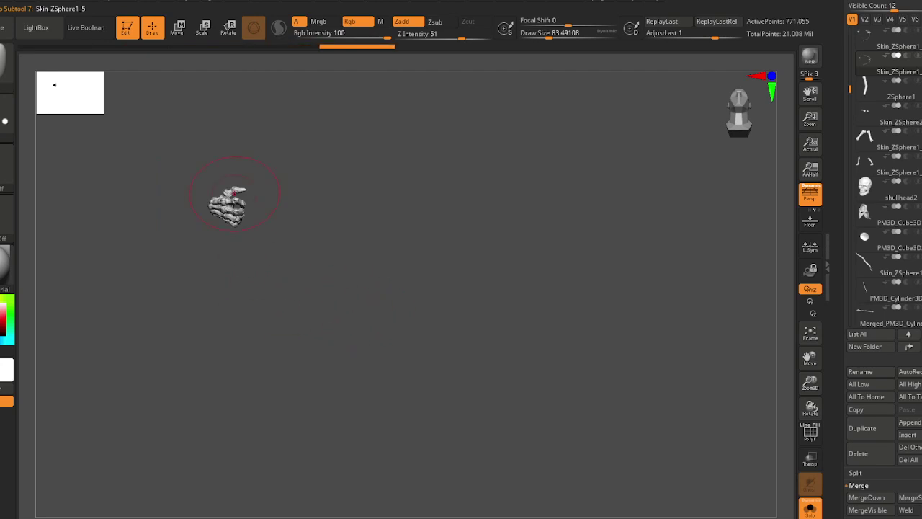
{"action": "mouse_move", "coordinate": [233, 198]}
{"action": "left_mouse_down"}
{"action": "mouse_move", "coordinate": [247, 223]}
{"action": "mouse_move", "coordinate": [236, 203]}
{"action": "left_mouse_up"}
- Select the other copy, roll its history back to the two open hands without the cord, and keep only the bow hand
{"action": "left_click", "coordinate": [869, 42]}
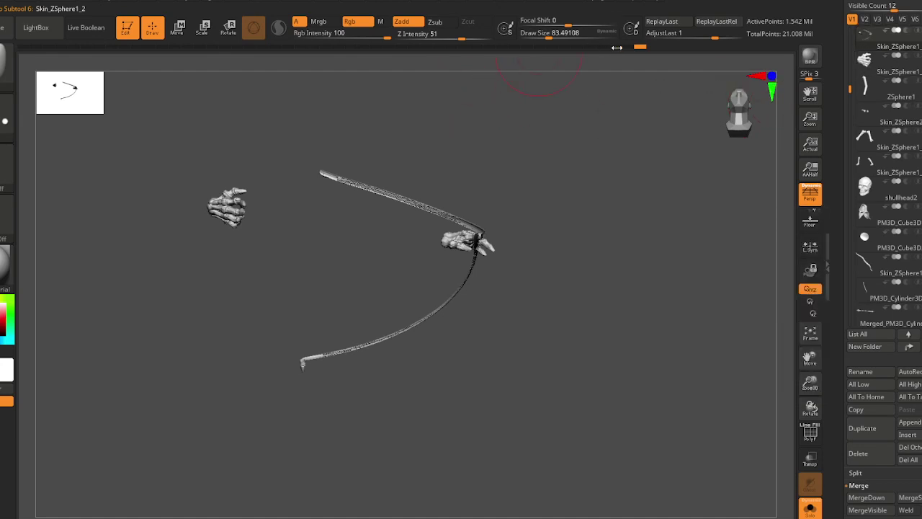
{"action": "left_click_drag", "start_coordinate": [640, 46], "coordinate": [582, 46]}
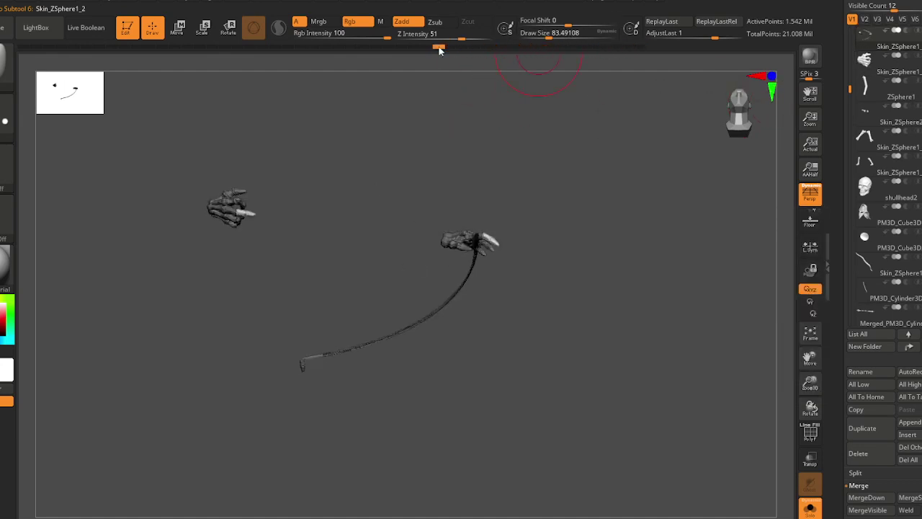
{"action": "mouse_move", "coordinate": [370, 48]}
{"action": "left_mouse_down"}
{"action": "mouse_move", "coordinate": [224, 47]}
{"action": "mouse_move", "coordinate": [270, 50]}
{"action": "left_mouse_up"}
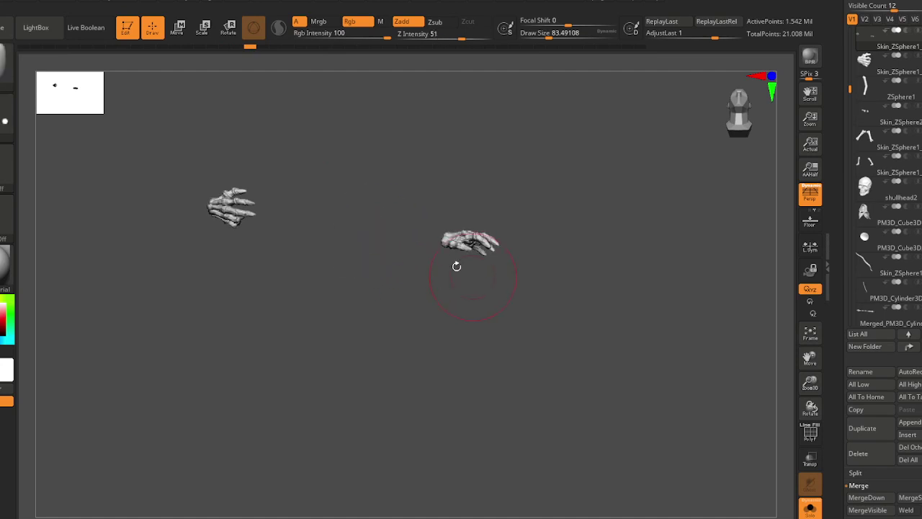
{"action": "left_click_drag", "start_coordinate": [327, 163], "coordinate": [153, 313], "text": "ctrl+shift"}
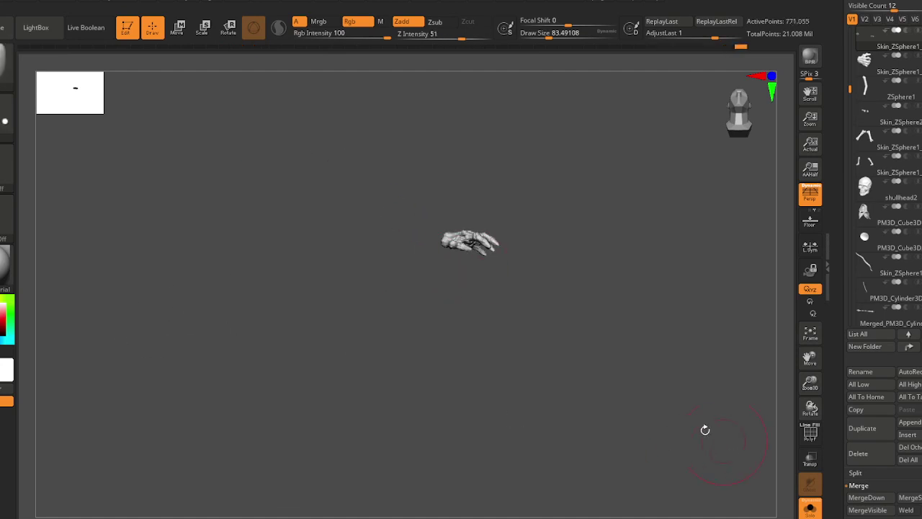
- Show the whole archer and check both separated hands from the front and from behind the bow arm
{"action": "left_click", "coordinate": [812, 512]}
{"action": "left_click_drag", "start_coordinate": [457, 343], "coordinate": [465, 281]}
{"action": "right_click_drag", "start_coordinate": [450, 231], "coordinate": [423, 265]}
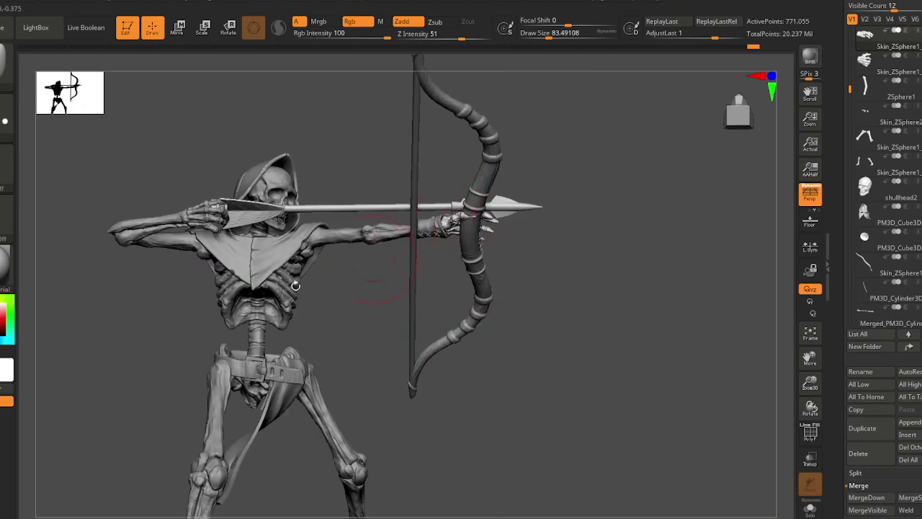
{"action": "right_click_drag", "start_coordinate": [258, 229], "coordinate": [266, 350], "text": "ctrl"}
{"action": "left_click_drag", "start_coordinate": [265, 351], "coordinate": [342, 326]}
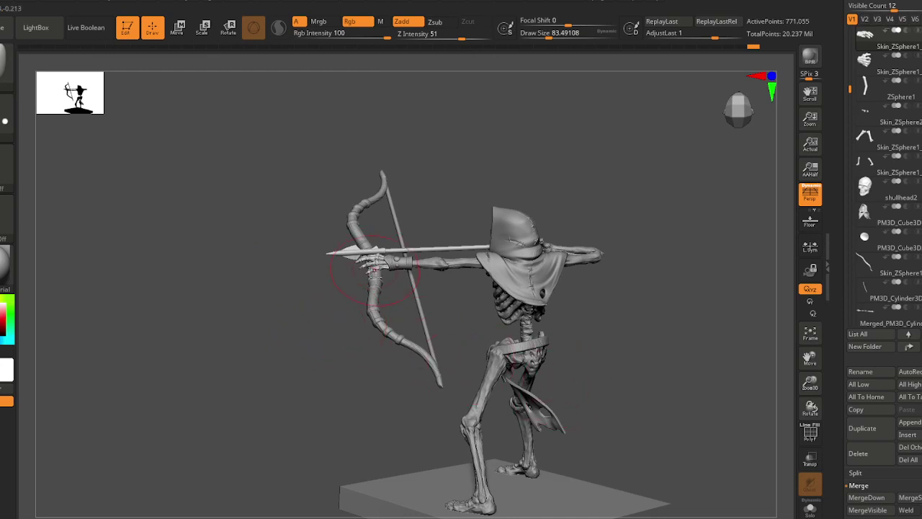
{"action": "right_click_drag", "start_coordinate": [374, 277], "coordinate": [374, 315]}
{"action": "key", "text": "s"}
{"action": "left_click_drag", "start_coordinate": [384, 280], "coordinate": [379, 281]}
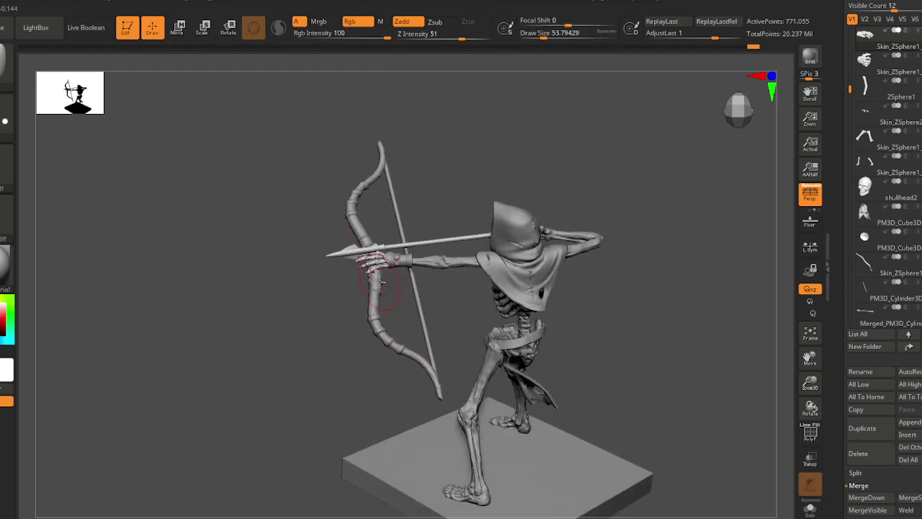
- Open the Modify Topology options that contain Del Hidden in the bow hand's geometry settings
{"action": "left_click_drag", "start_coordinate": [871, 360], "coordinate": [871, 191]}
{"action": "left_click", "coordinate": [884, 460]}
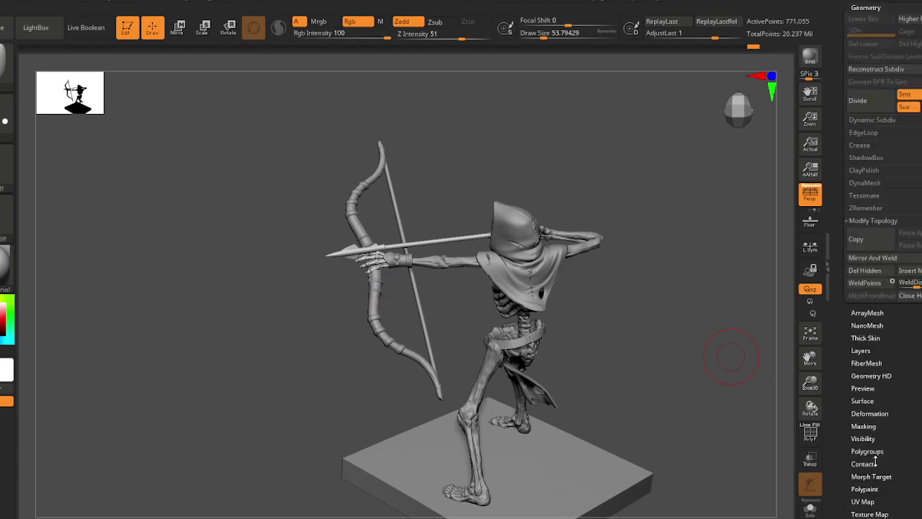
{"action": "left_click", "coordinate": [871, 221]}
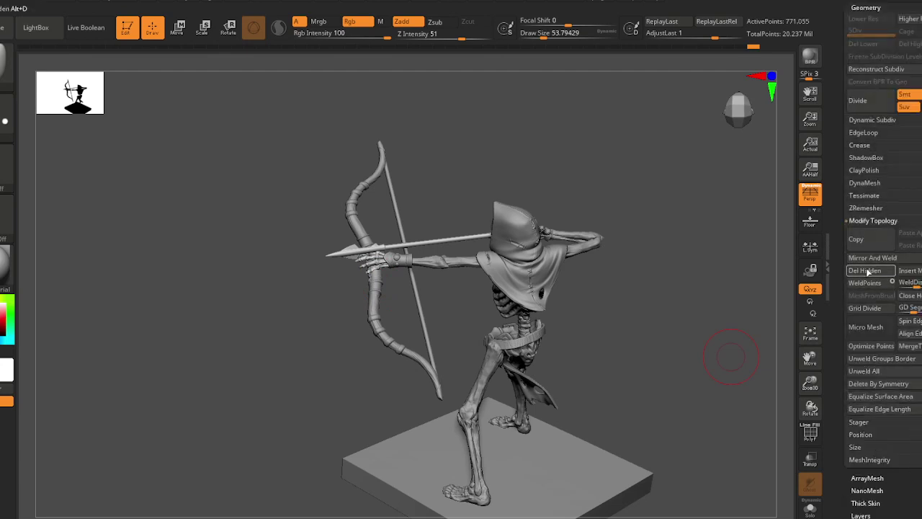
- Set the draw size to about 74 and make small adjustments to the bow hand at the bow grip
{"action": "mouse_move", "coordinate": [379, 281]}
{"action": "right_mouse_down"}
{"action": "mouse_move", "coordinate": [393, 268]}
{"action": "mouse_move", "coordinate": [377, 270]}
{"action": "mouse_move", "coordinate": [428, 282]}
{"action": "right_mouse_up"}
{"action": "key", "text": "s"}
{"action": "left_click_drag", "start_coordinate": [413, 281], "coordinate": [425, 280]}
{"action": "right_click_drag", "start_coordinate": [416, 269], "coordinate": [412, 278], "text": "ctrl"}
{"action": "scroll", "coordinate": [410, 278], "scroll_direction": "up", "scroll_amount": 2}
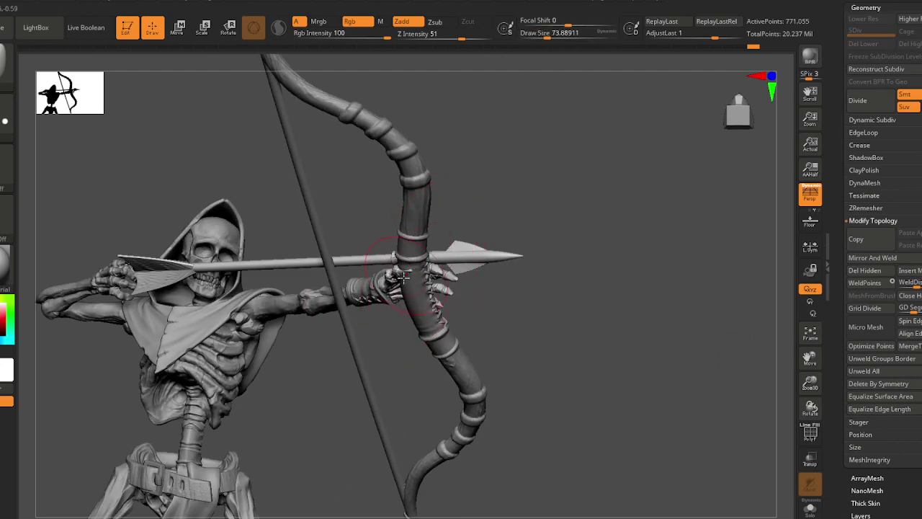
{"action": "scroll", "coordinate": [412, 274], "scroll_direction": "up", "scroll_amount": 2}
{"action": "left_click_drag", "start_coordinate": [413, 271], "coordinate": [413, 271]}
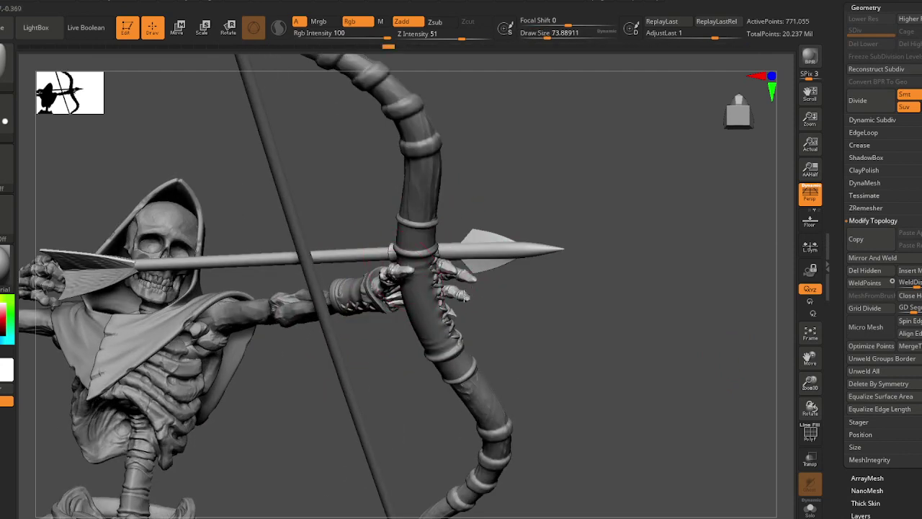
{"action": "right_click_drag", "start_coordinate": [412, 272], "coordinate": [393, 294]}
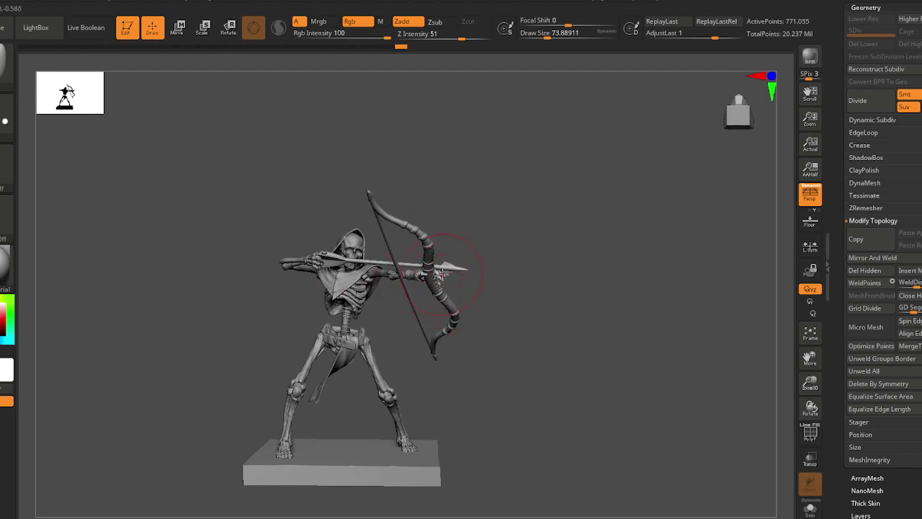
- Examine the bow hand and overall pose from the front and from above behind the bow, trying different draw sizes
{"action": "key", "text": "s"}
{"action": "left_click_drag", "start_coordinate": [439, 275], "coordinate": [434, 274]}
{"action": "scroll", "coordinate": [443, 276], "scroll_direction": "up", "scroll_amount": 2}
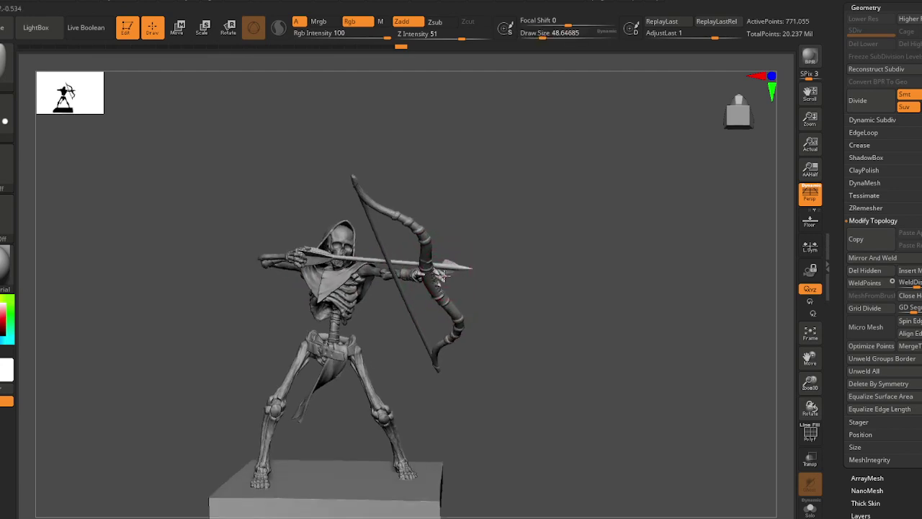
{"action": "right_click_drag", "start_coordinate": [444, 276], "coordinate": [397, 277]}
{"action": "key", "text": "s"}
{"action": "left_click_drag", "start_coordinate": [437, 274], "coordinate": [451, 274]}
{"action": "mouse_move", "coordinate": [468, 273]}
{"action": "right_mouse_down"}
{"action": "mouse_move", "coordinate": [421, 272]}
{"action": "mouse_move", "coordinate": [397, 324]}
{"action": "mouse_move", "coordinate": [406, 288]}
{"action": "mouse_move", "coordinate": [400, 305]}
{"action": "right_mouse_up"}
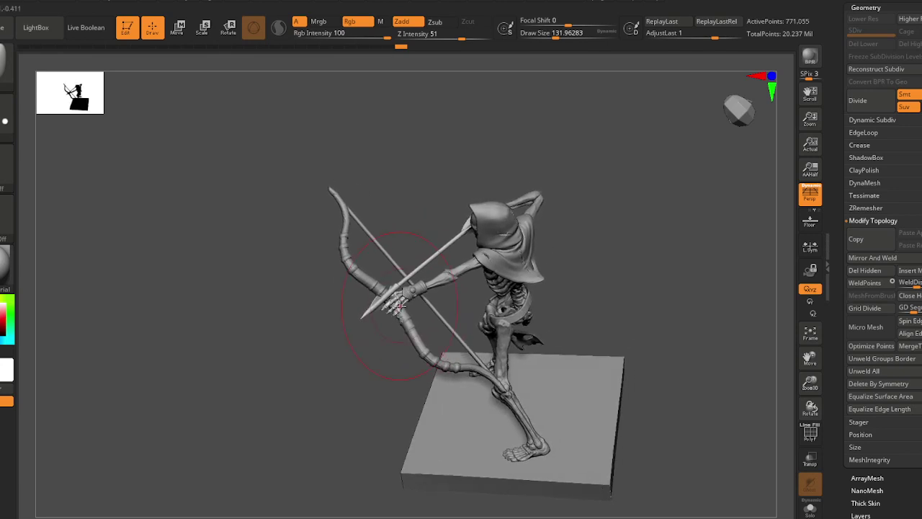
{"action": "key", "text": "s"}
{"action": "left_click_drag", "start_coordinate": [403, 306], "coordinate": [396, 308]}
{"action": "key", "text": "s"}
{"action": "right_click_drag", "start_coordinate": [395, 311], "coordinate": [384, 314], "text": "alt"}
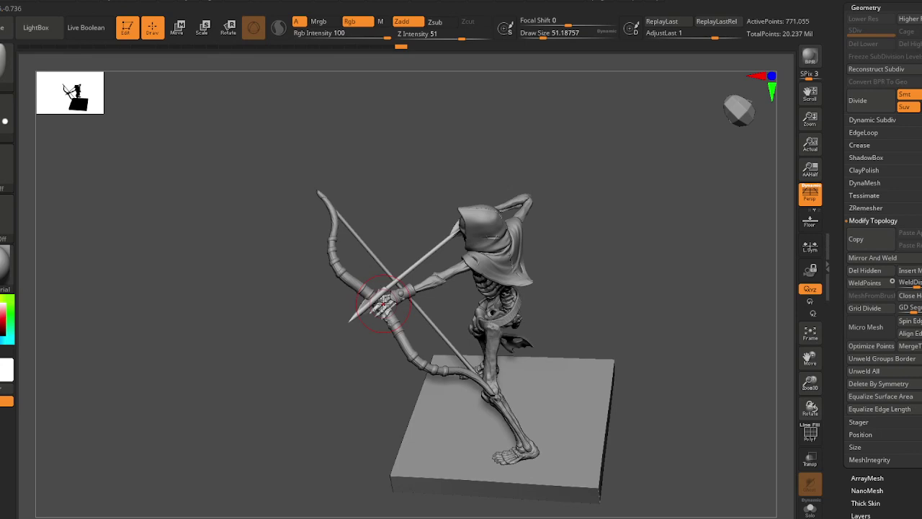
- Return to a front three-quarter view and select the cape over the archer's shoulders
{"action": "left_click_drag", "start_coordinate": [389, 321], "coordinate": [346, 318]}
{"action": "left_click", "coordinate": [347, 249], "text": "alt"}
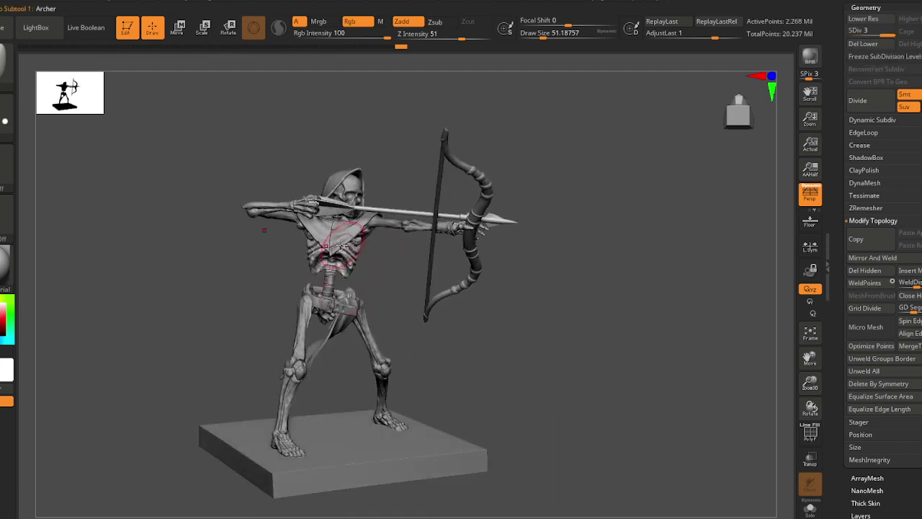
{"action": "left_click", "coordinate": [334, 242], "text": "alt"}
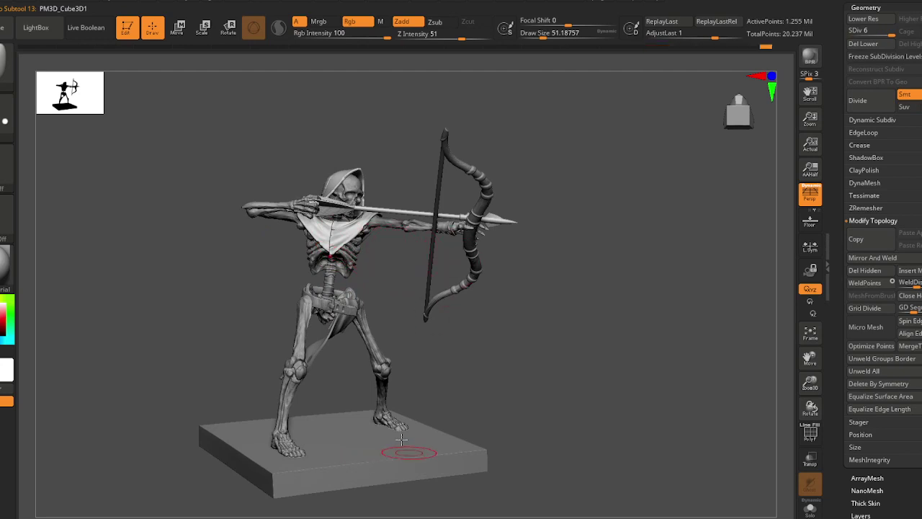